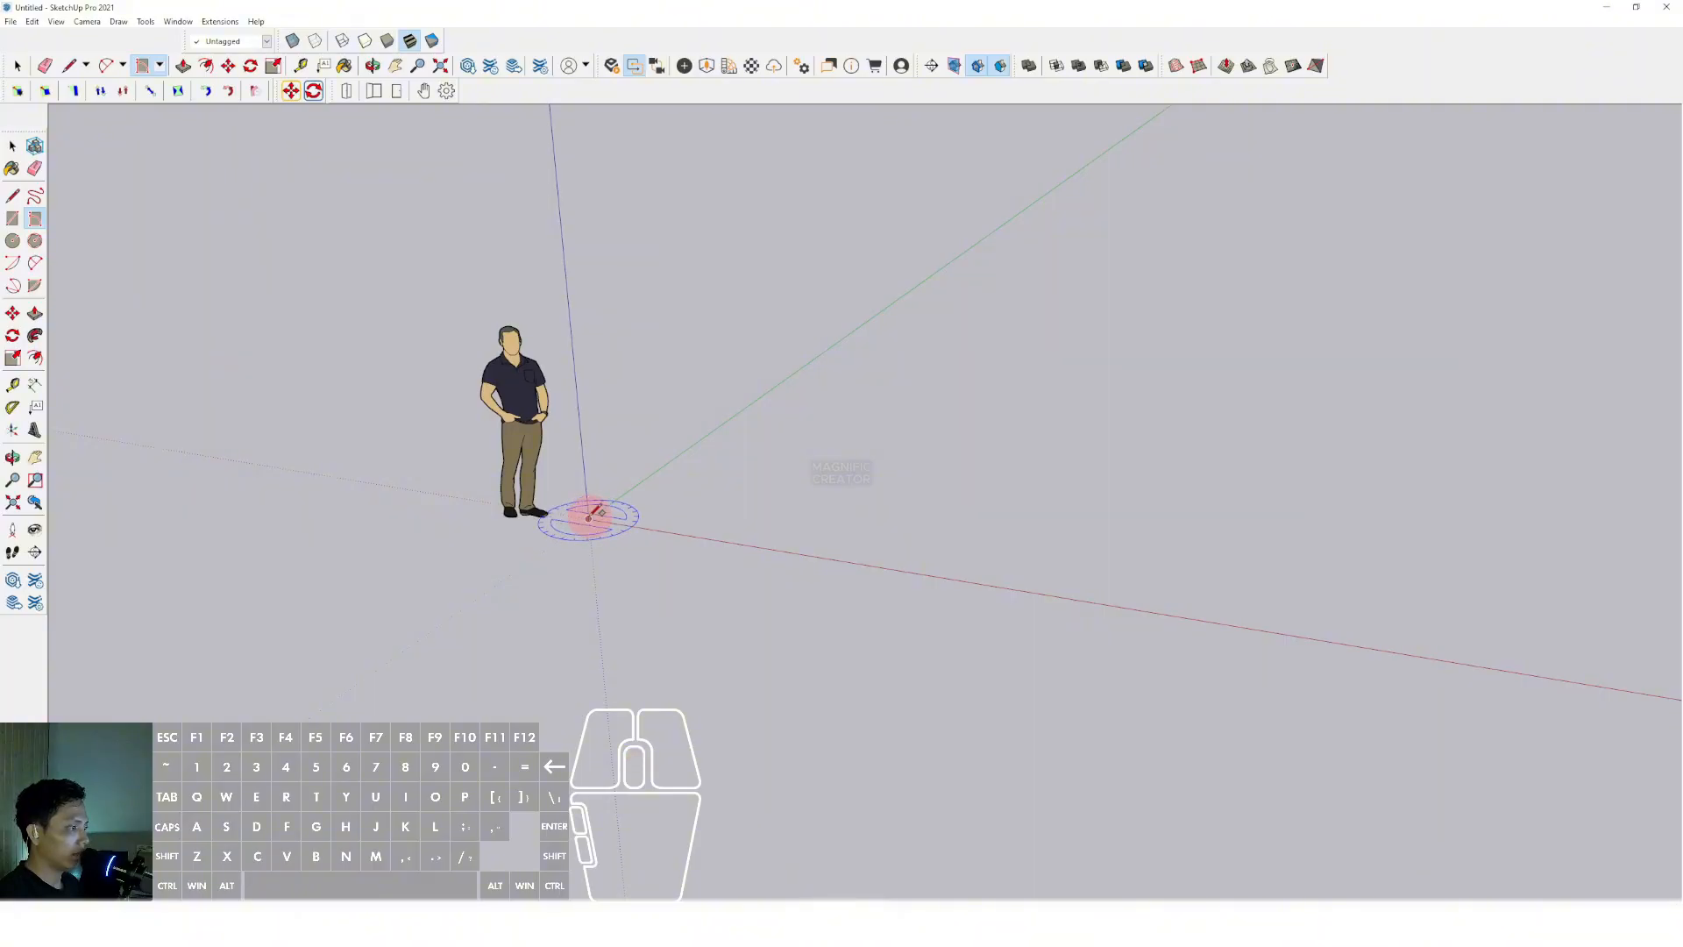
# Draw a ground rectangle from the origin, 5000 mm along the red axis and about 8900 mm along the green axis
pyautogui.scroll(-1, 618, 528)
pyautogui.scroll(-1, 793, 568)
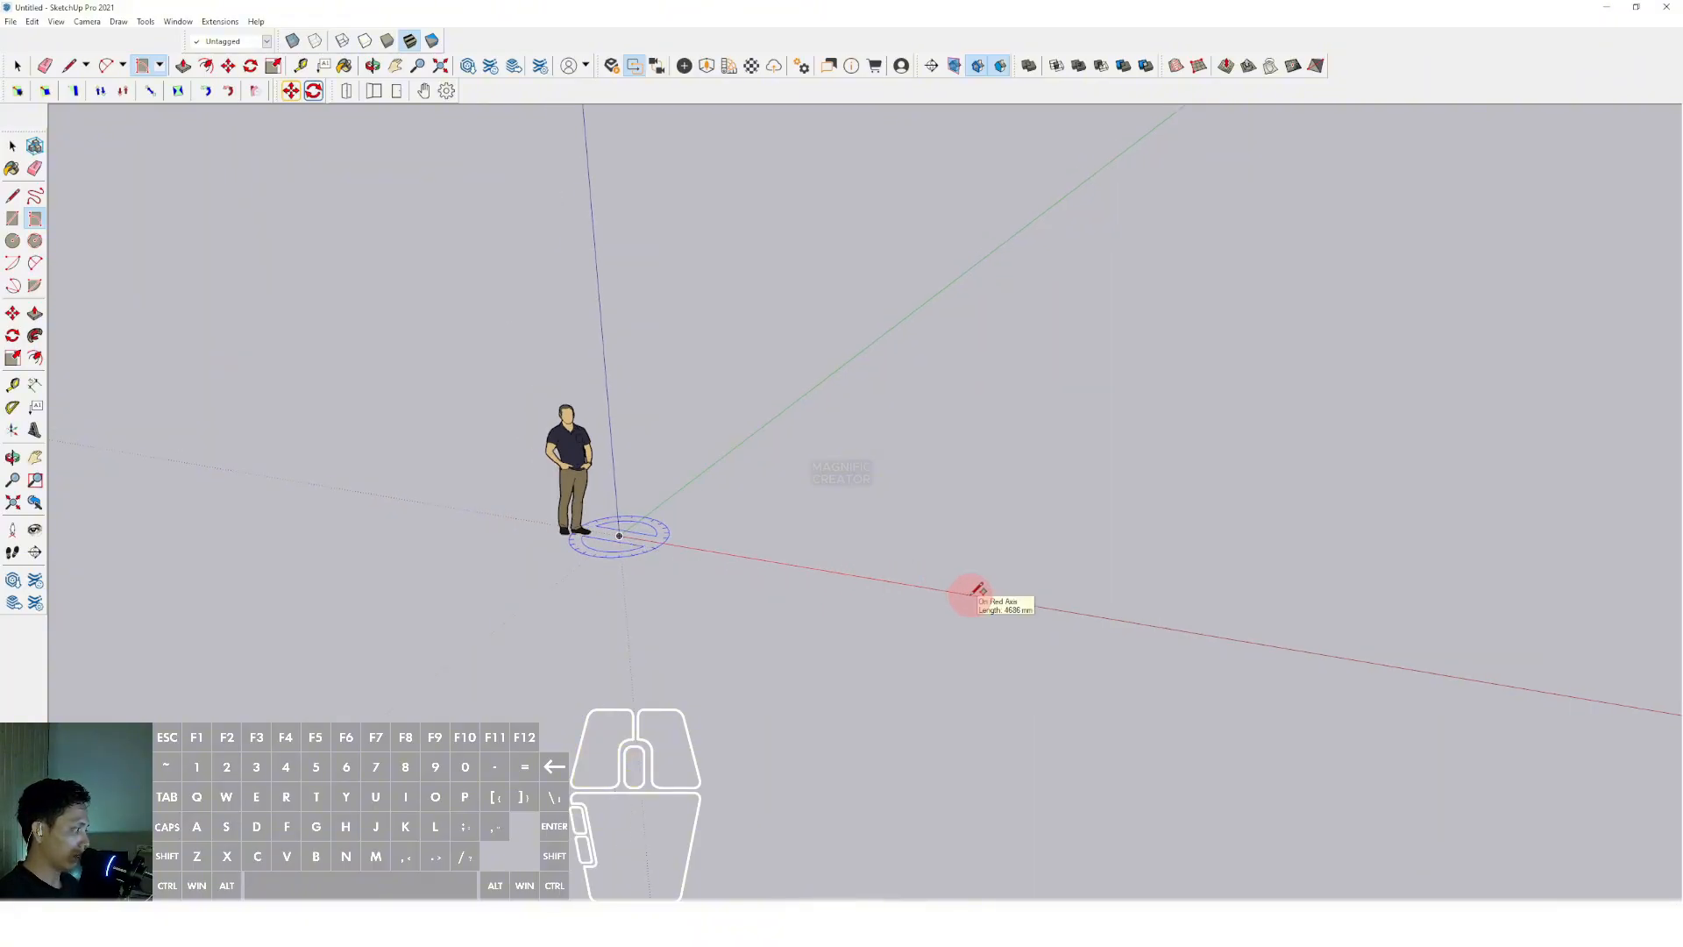
pyautogui.press('Return')
pyautogui.moveTo(1018, 526)
pyautogui.mouseDown(button='middle')
pyautogui.moveTo(1022, 511)
pyautogui.moveTo(1026, 549)
pyautogui.mouseUp(button='middle')
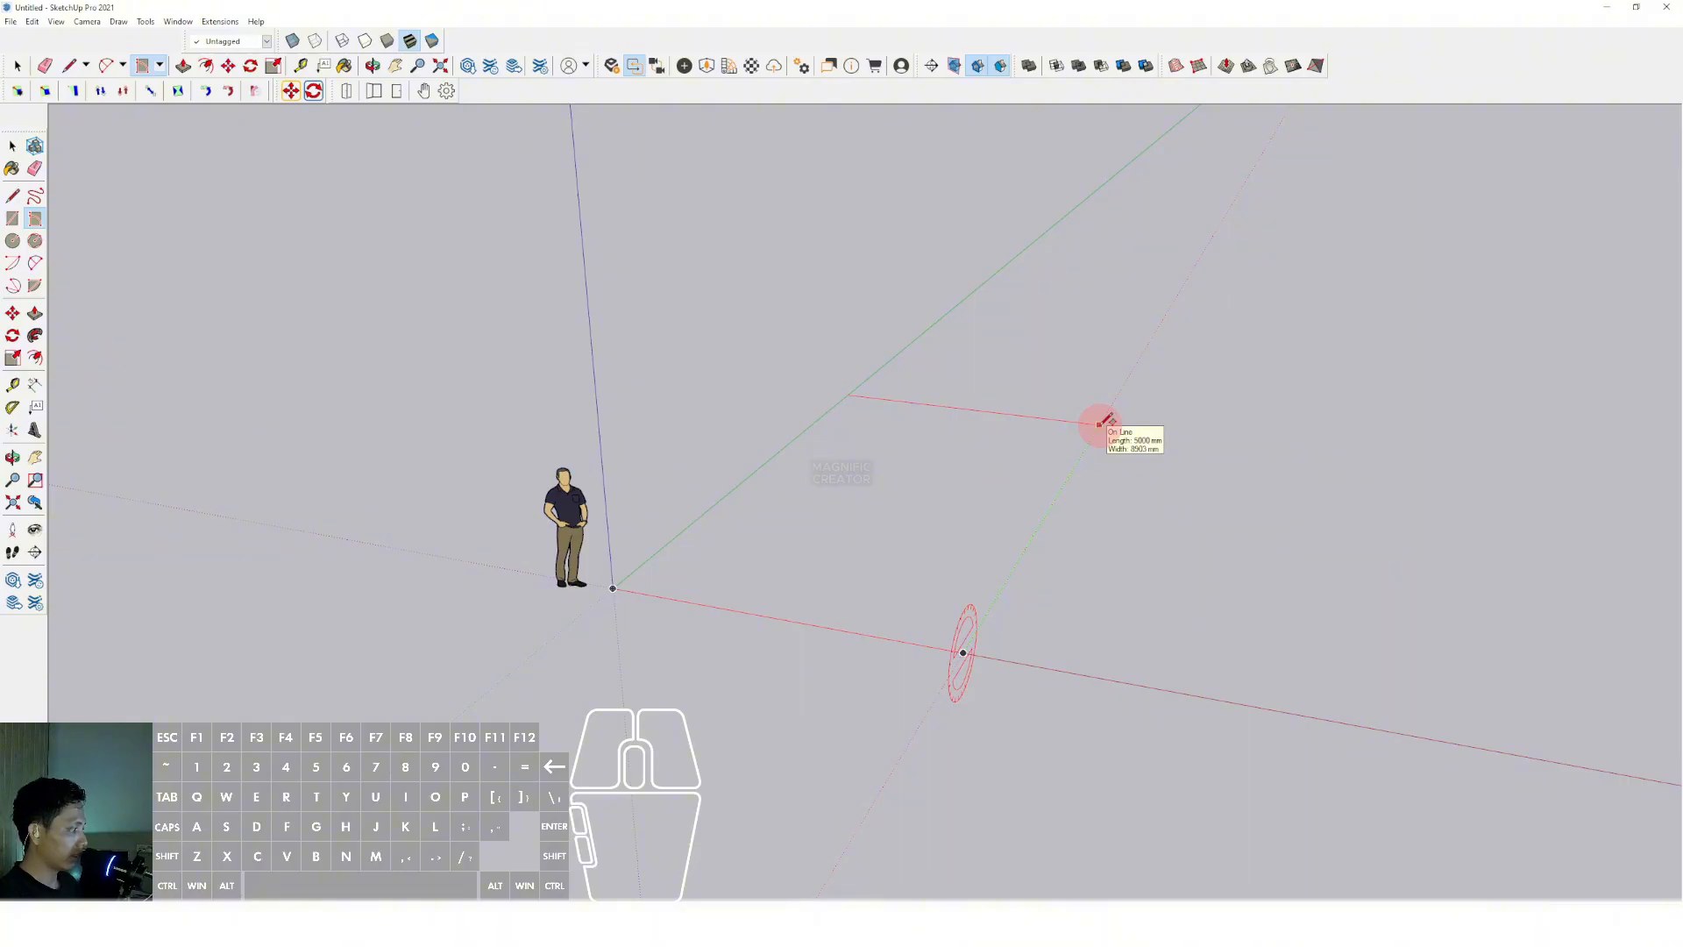
pyautogui.click(1101, 422)
pyautogui.moveTo(868, 567); pyautogui.dragTo(1102, 546, button='middle')
pyautogui.moveTo(835, 493); pyautogui.dragTo(801, 576, button='middle')
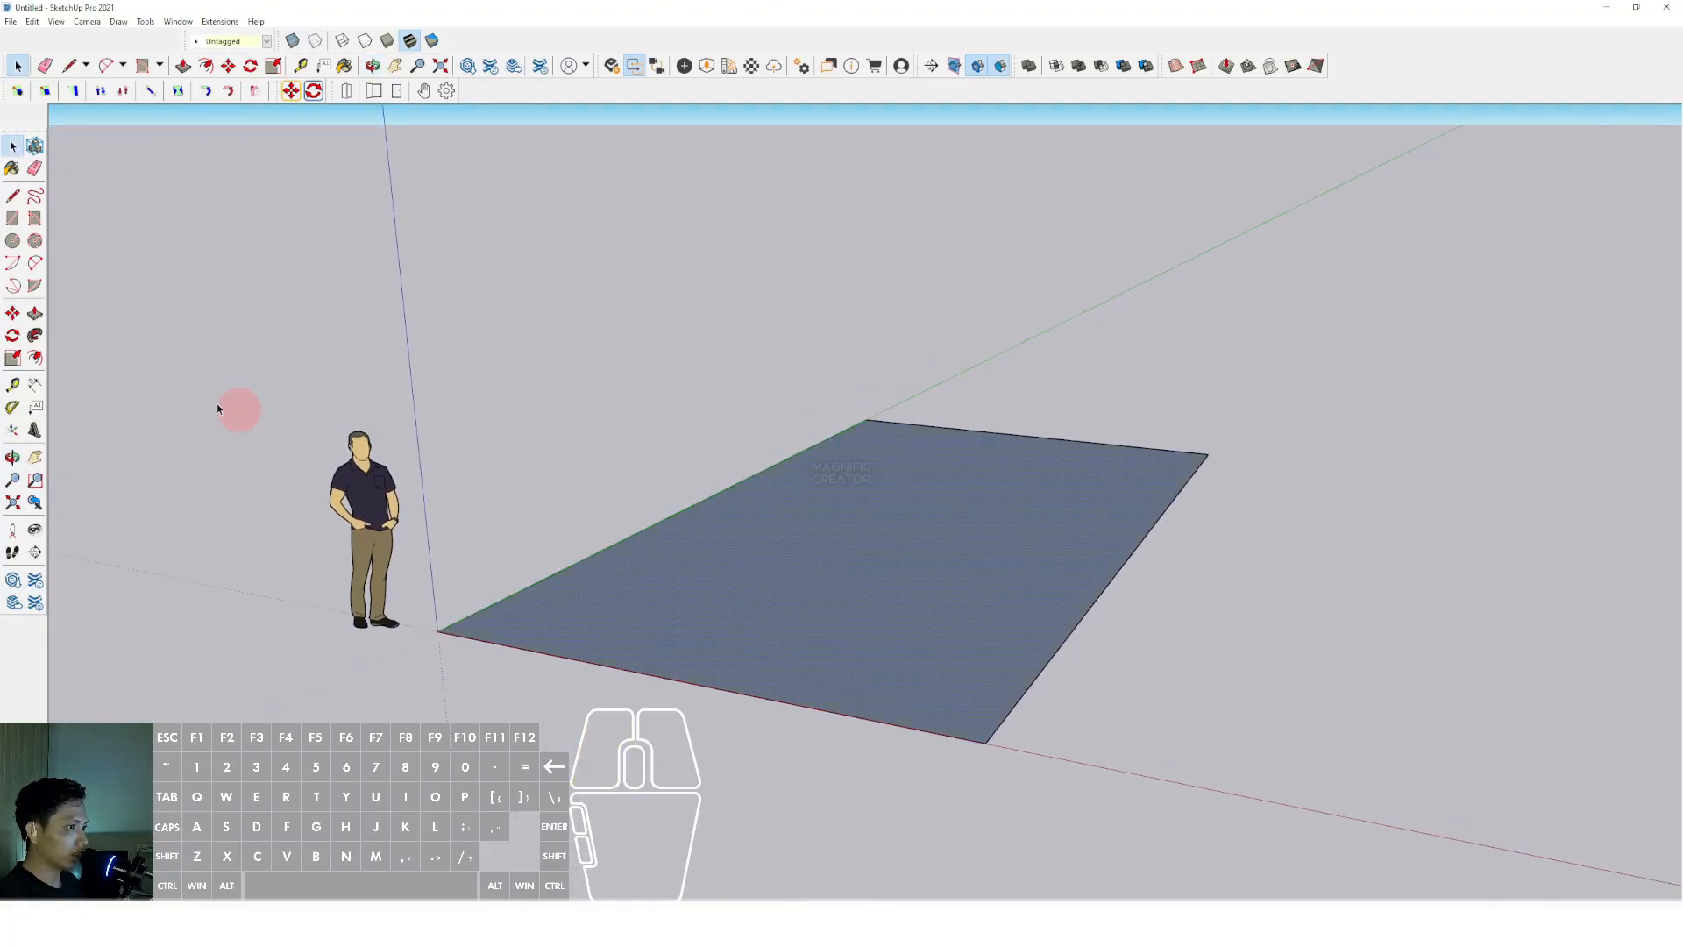
# Push/Pull the ground rectangle upward into a tall box for the house body
pyautogui.scroll(3, 639, 586)
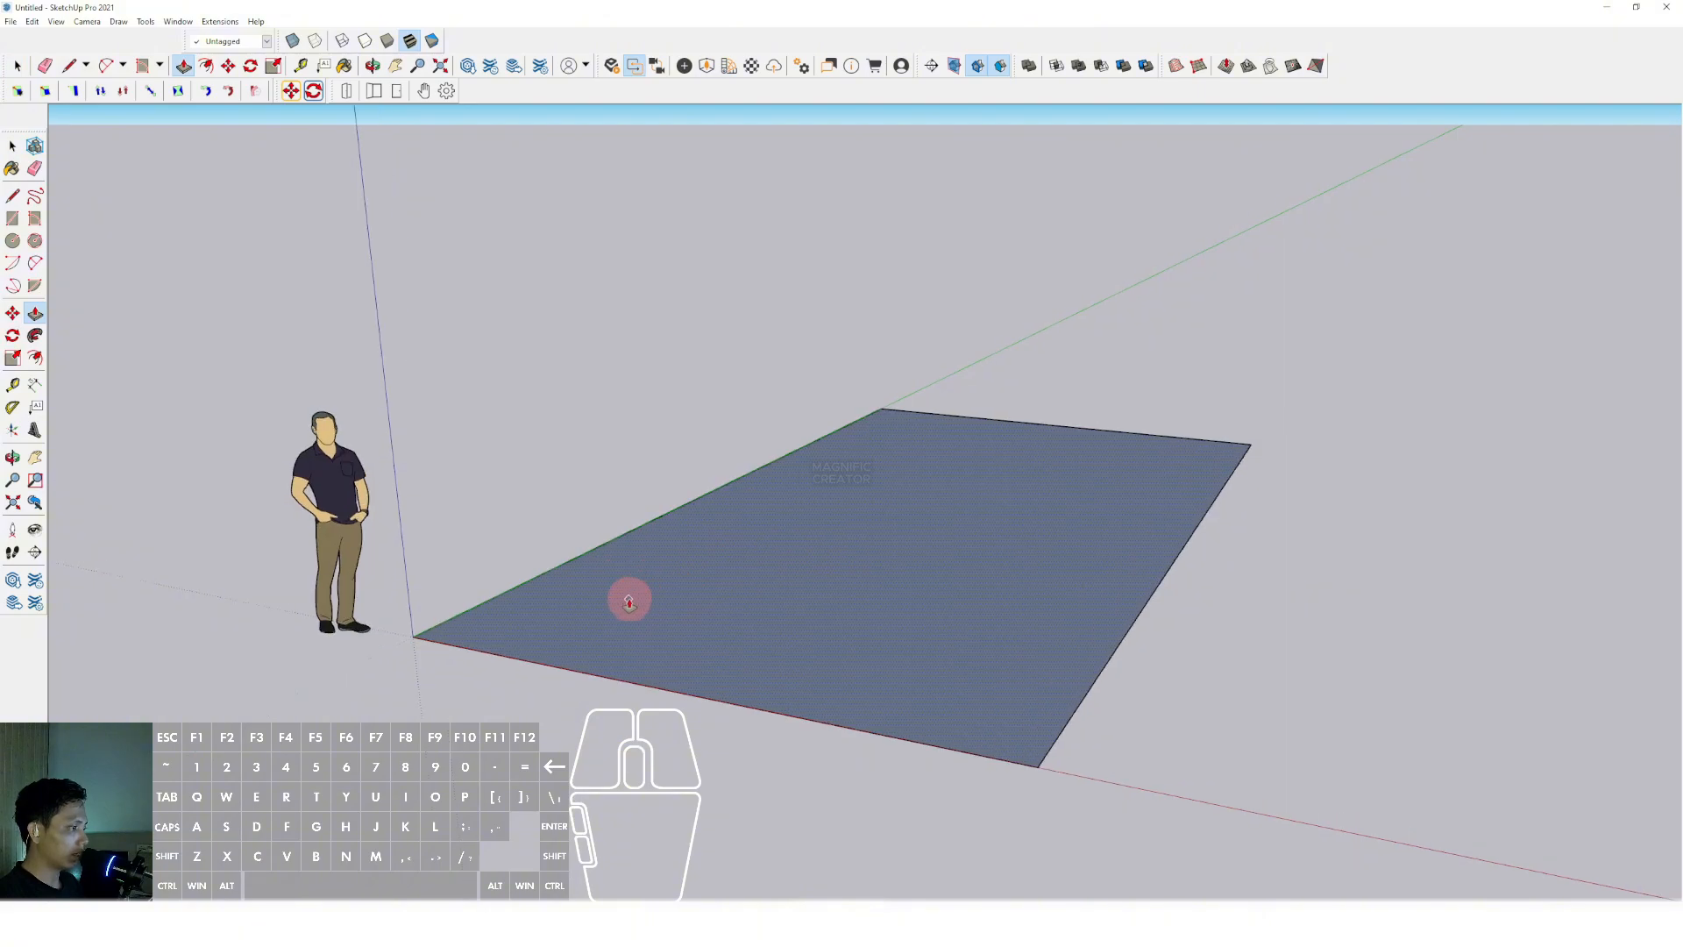
pyautogui.click(620, 576)
pyautogui.scroll(-5, 631, 399)
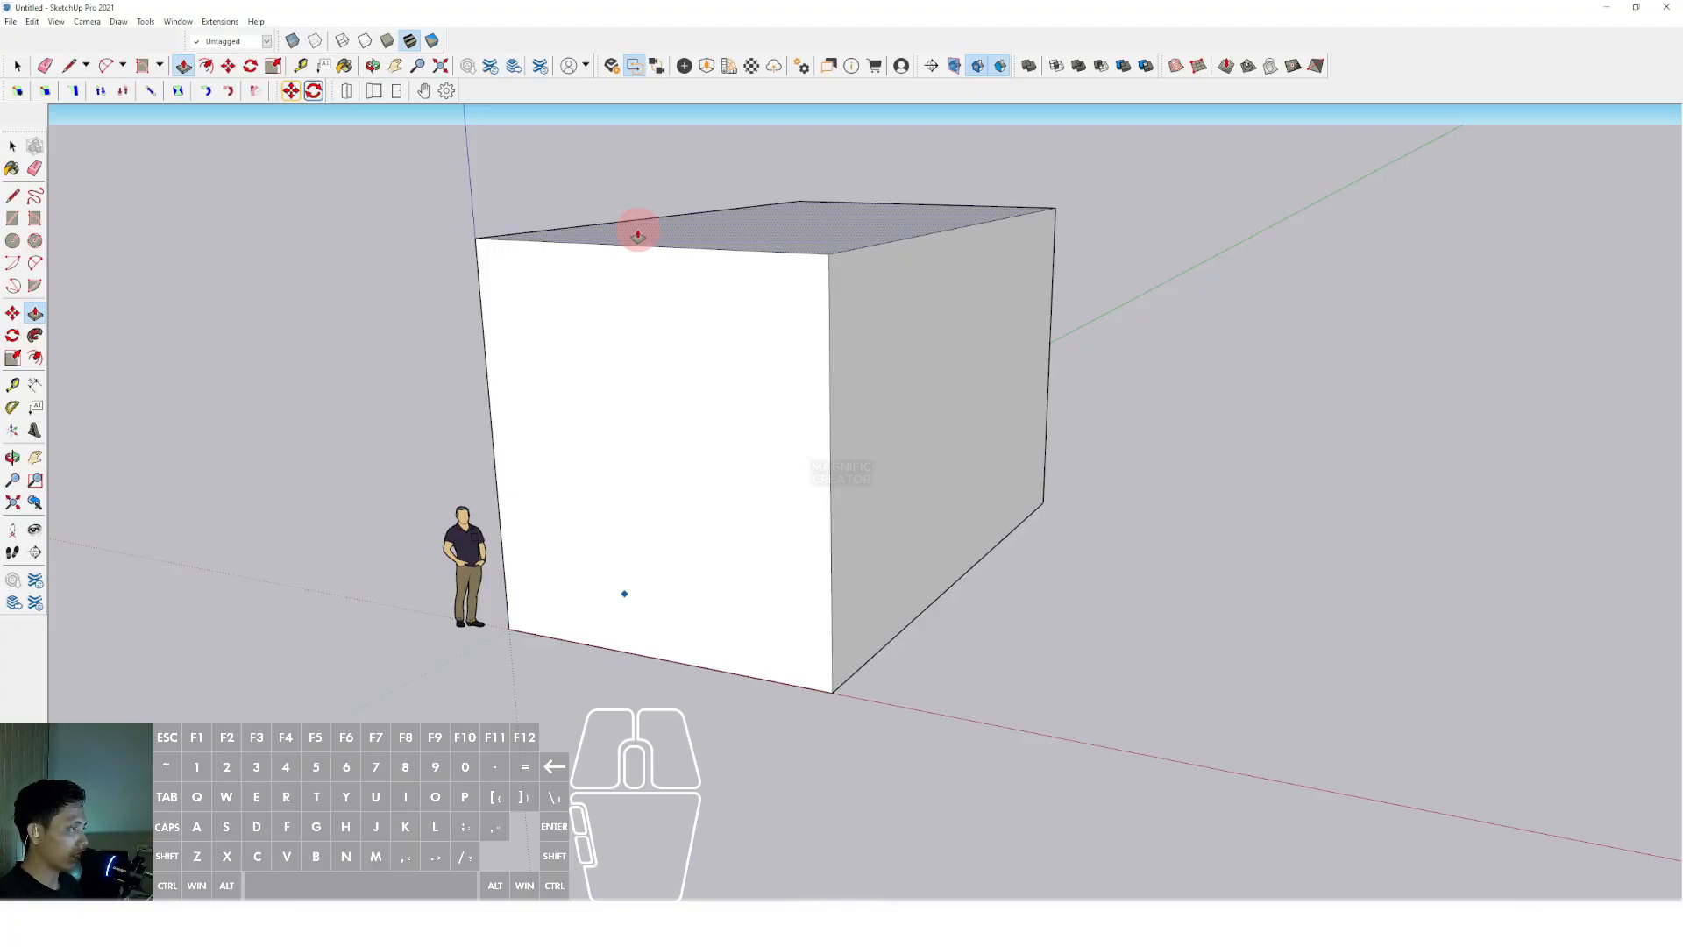
pyautogui.click(637, 235)
# Draw a lengthwise ridge line across the box's top face between the midpoints of its front and back edges
pyautogui.moveTo(622, 373); pyautogui.dragTo(789, 461, button='middle')
pyautogui.click(13, 197)
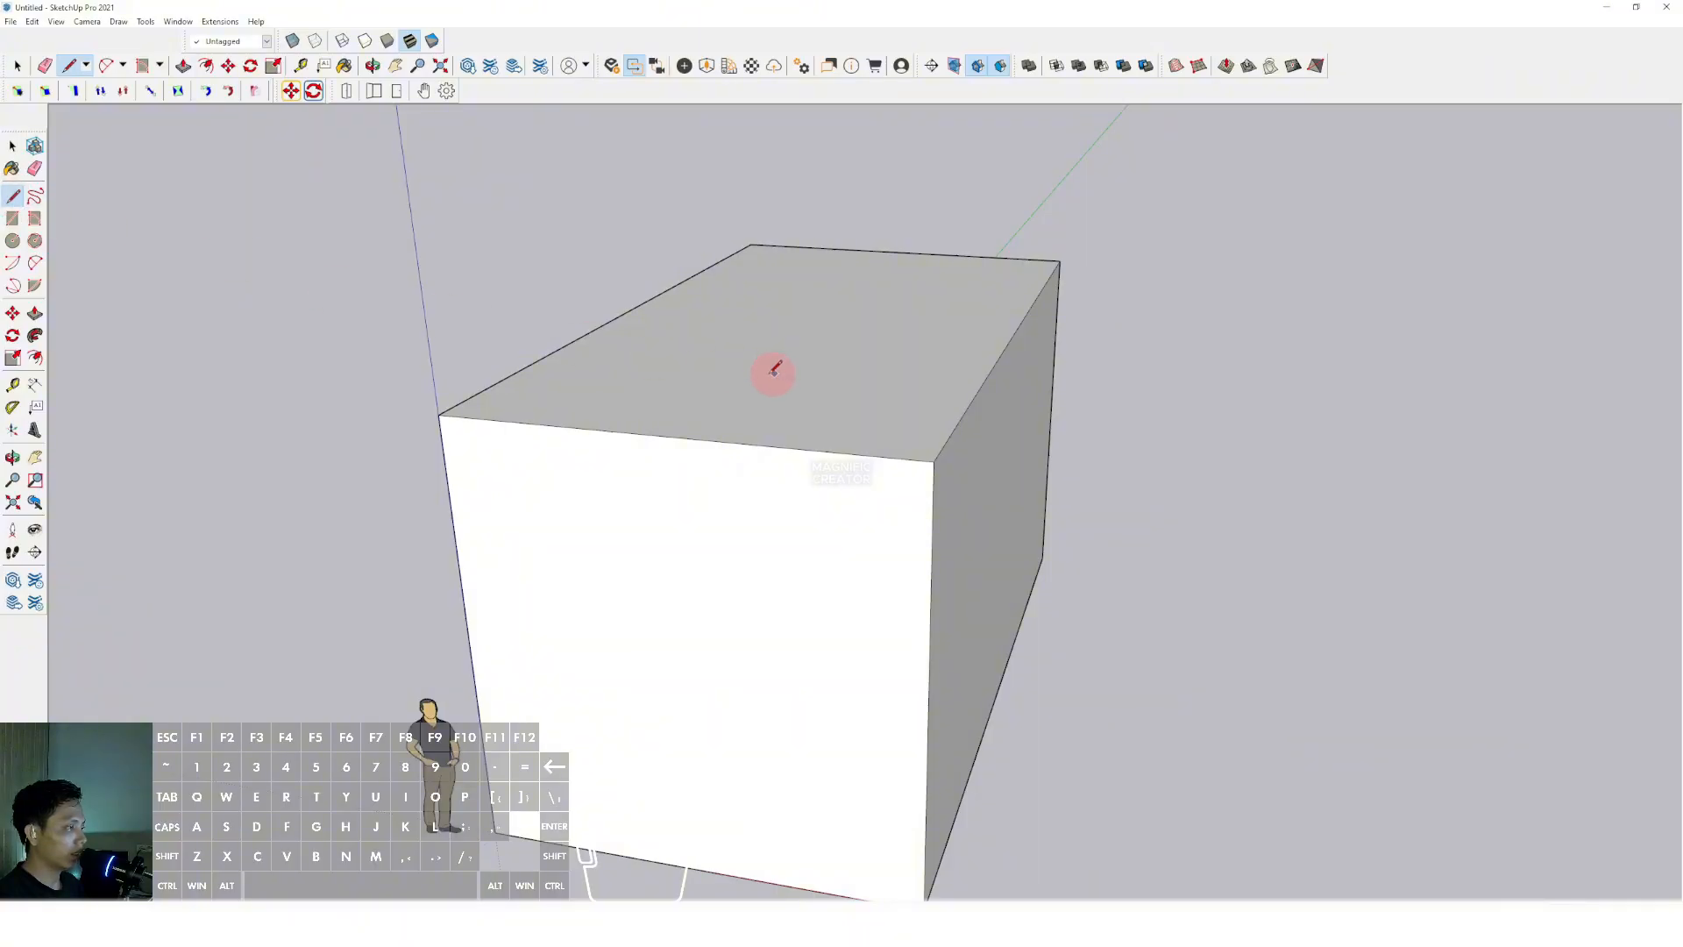
pyautogui.scroll(2, 773, 370)
pyautogui.scroll(2, 664, 464)
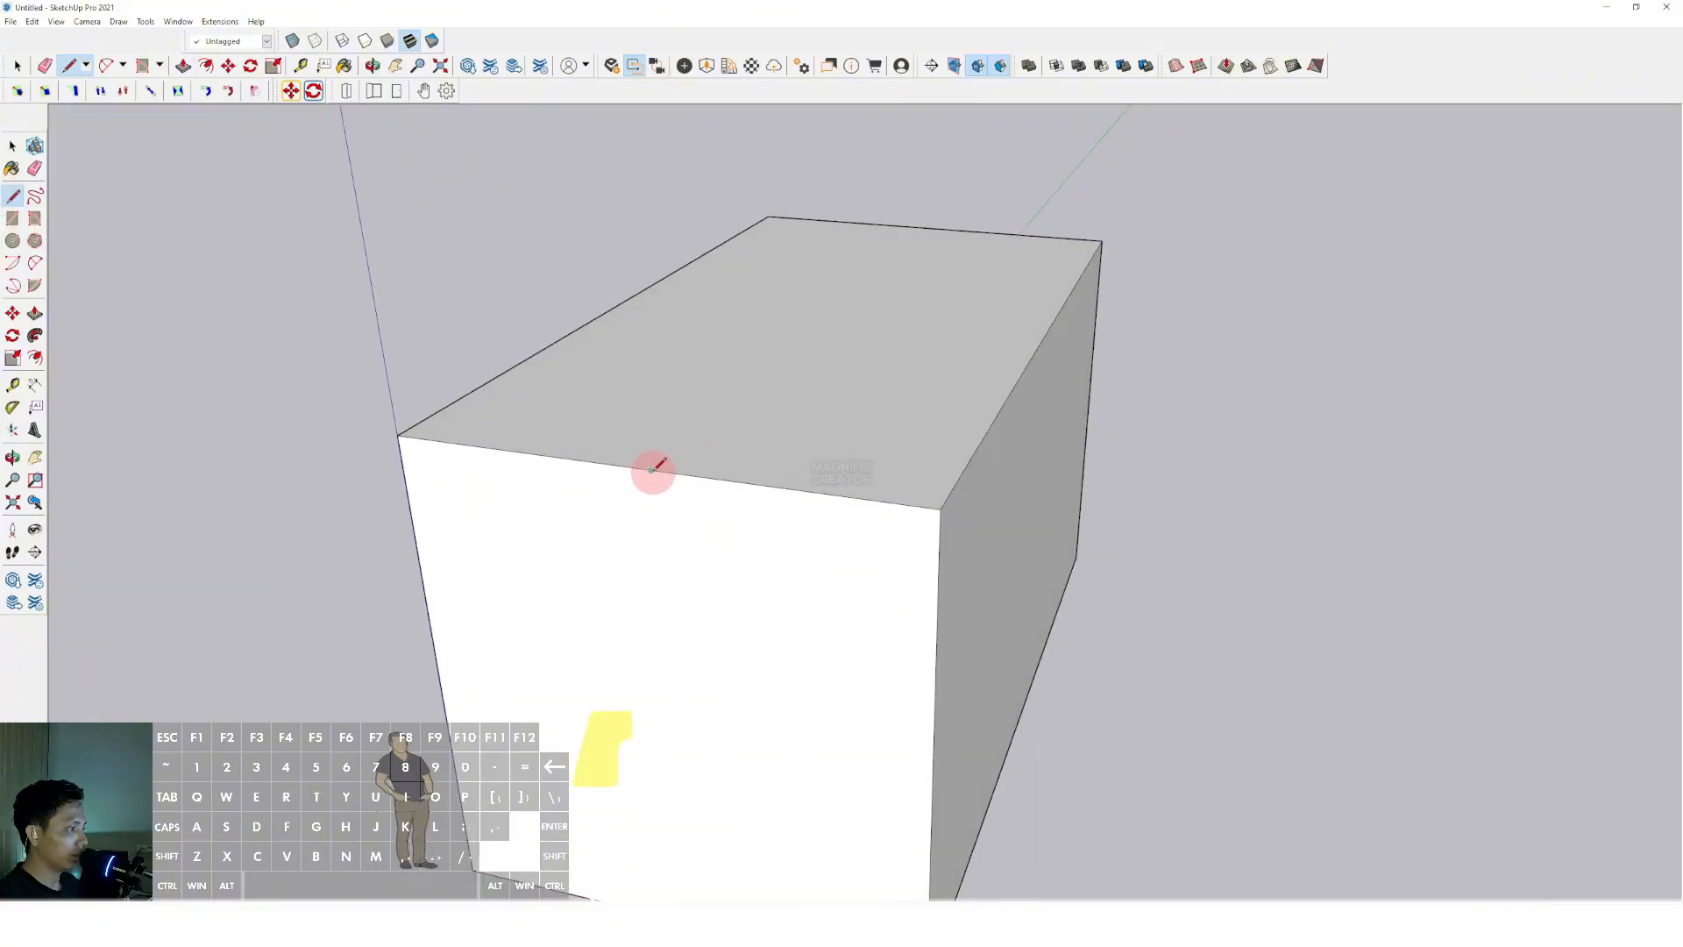
pyautogui.click(650, 470)
pyautogui.click(929, 227)
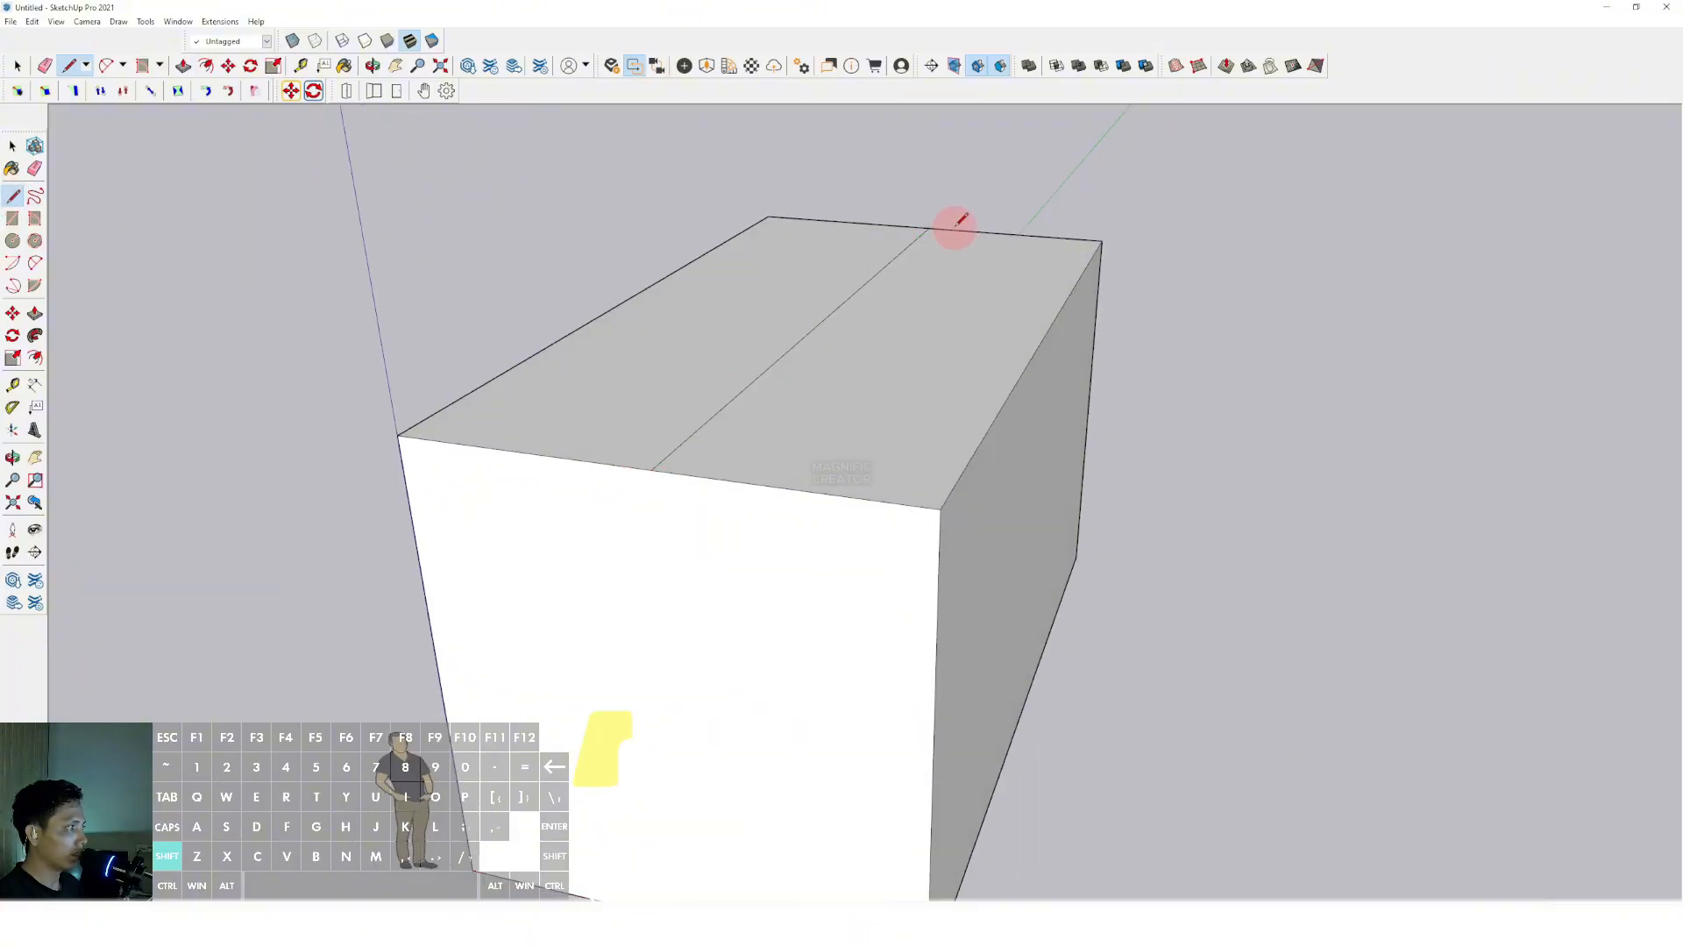
# Move the top face's centre line straight up the blue axis to form a gable roof
pyautogui.moveTo(951, 228); pyautogui.dragTo(1138, 443, button='middle')
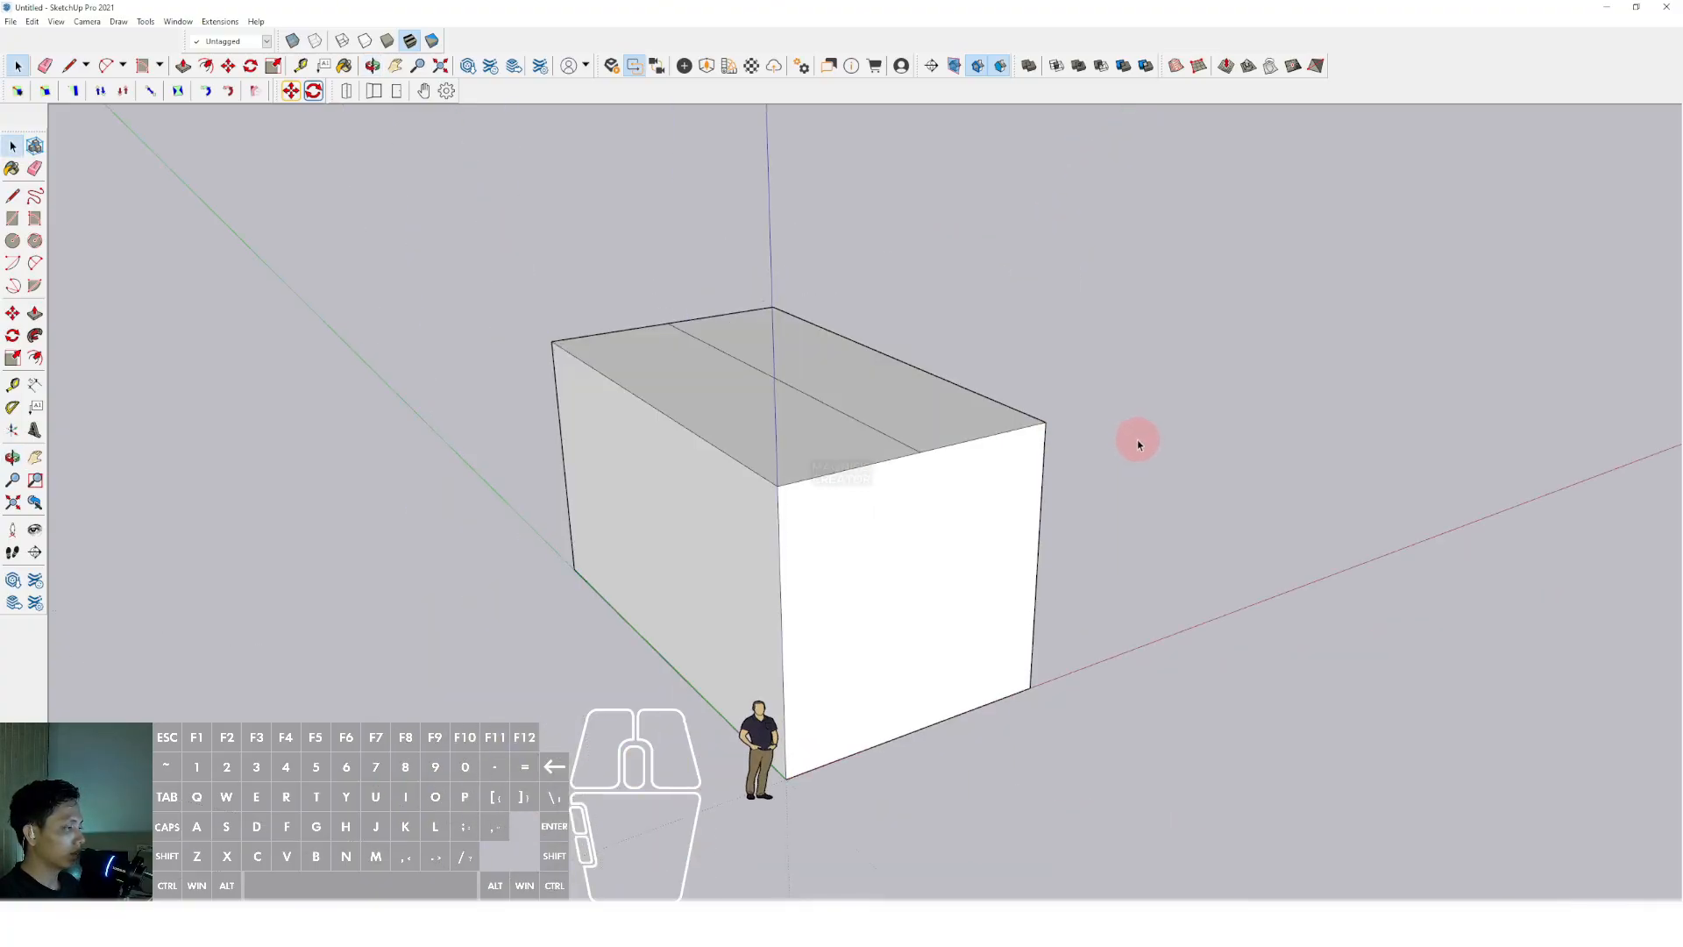
pyautogui.scroll(3, 872, 433)
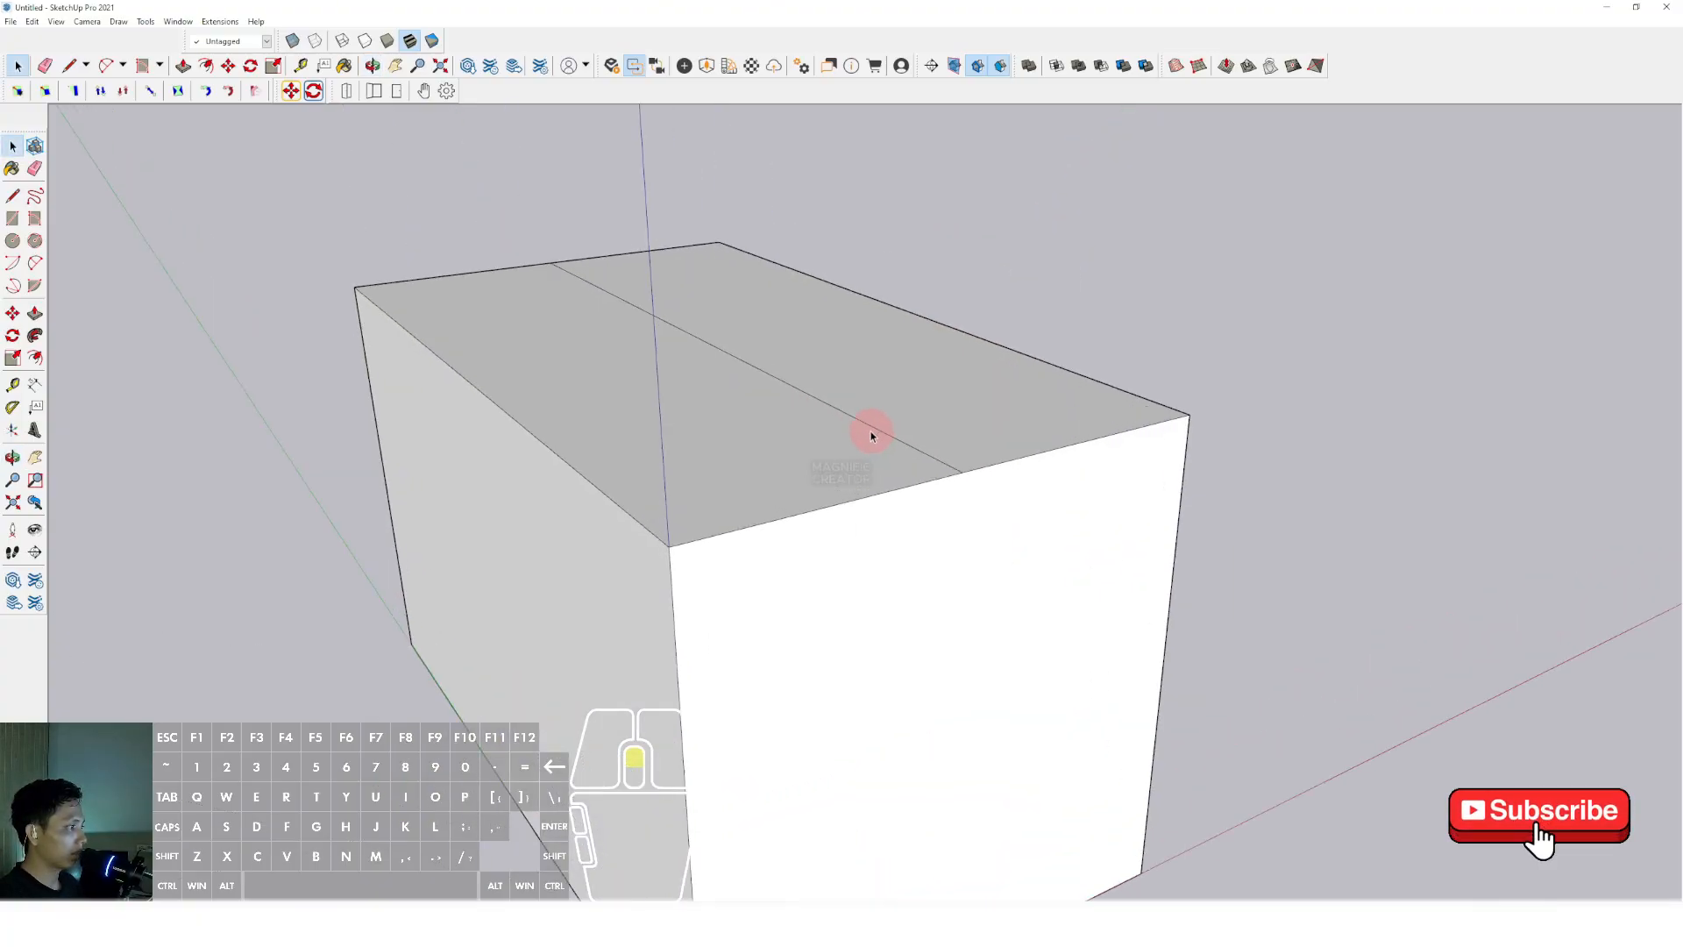
pyautogui.click(745, 364)
pyautogui.moveTo(672, 319)
pyautogui.mouseDown(button='middle')
pyautogui.moveTo(886, 451)
pyautogui.moveTo(739, 455)
pyautogui.moveTo(680, 429)
pyautogui.mouseUp(button='middle')
pyautogui.click(13, 315)
pyautogui.scroll(-3, 753, 412)
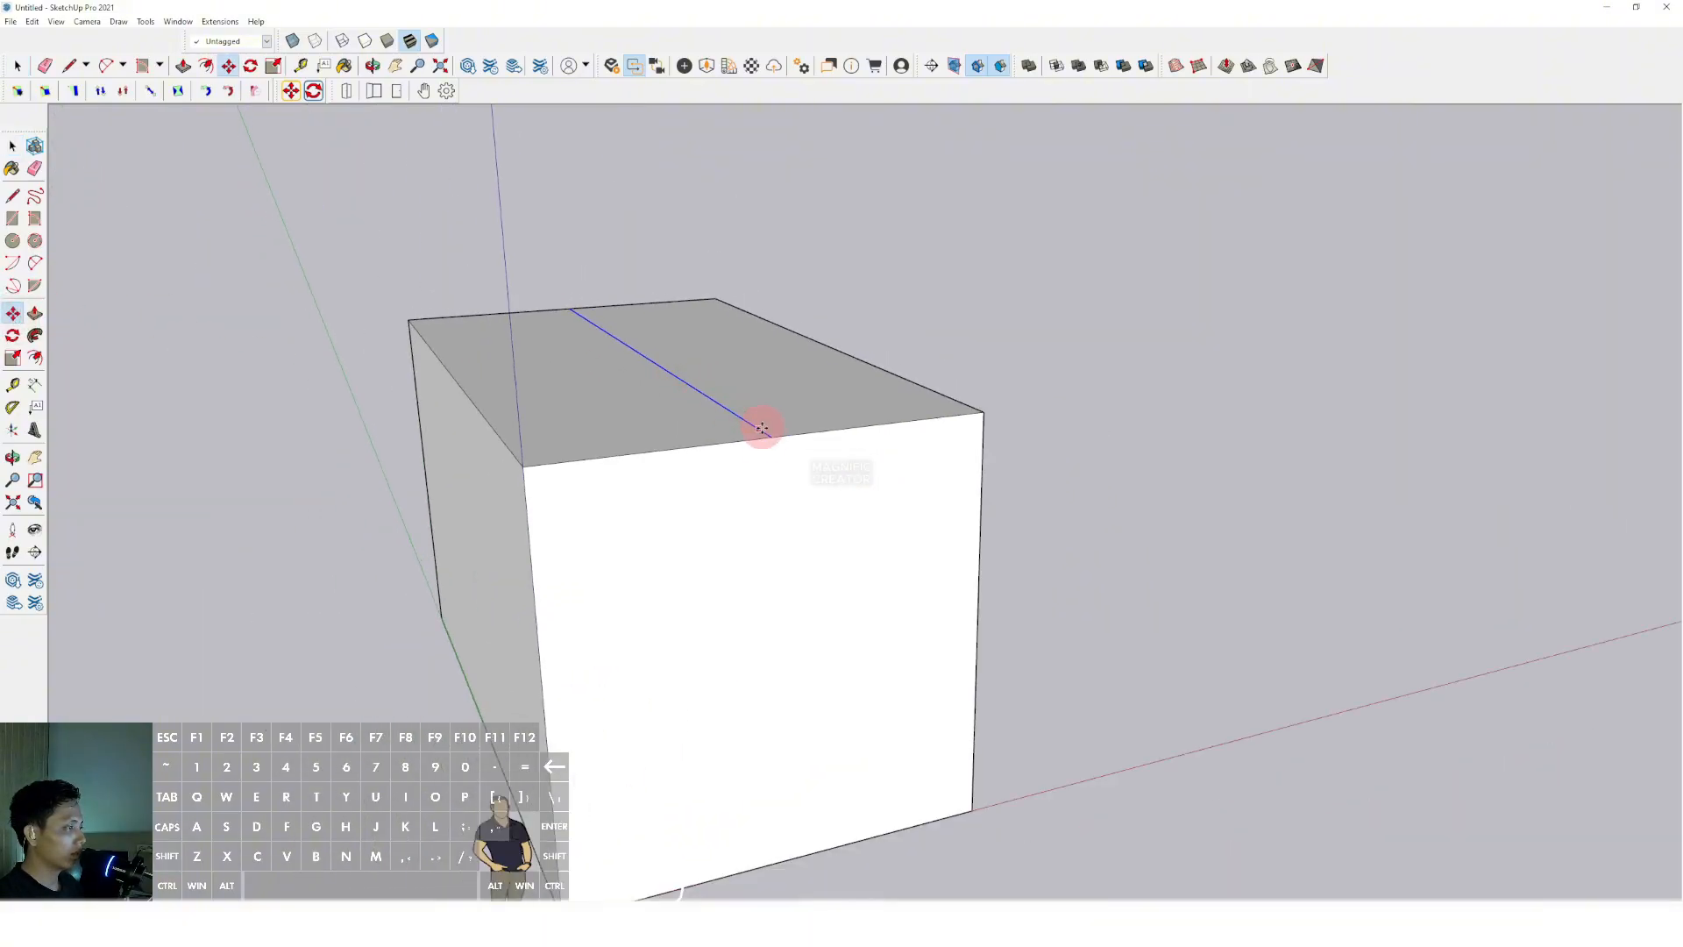
pyautogui.click(771, 438)
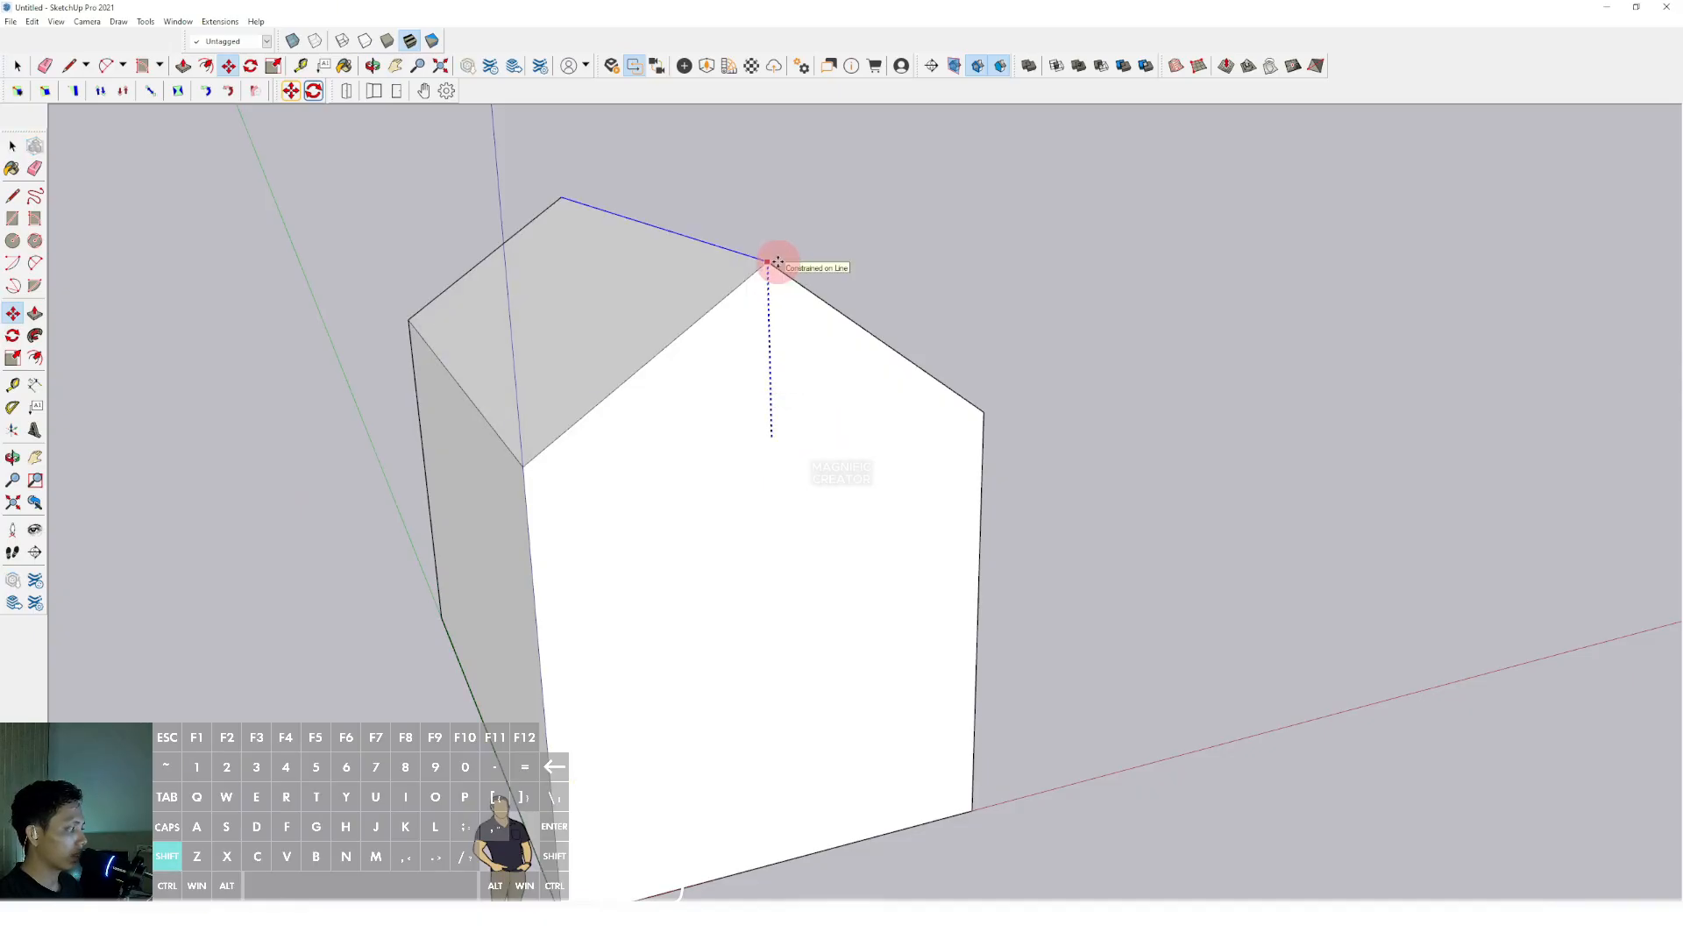
pyautogui.keyDown('shift'); pyautogui.click(780, 237); pyautogui.keyUp('shift')
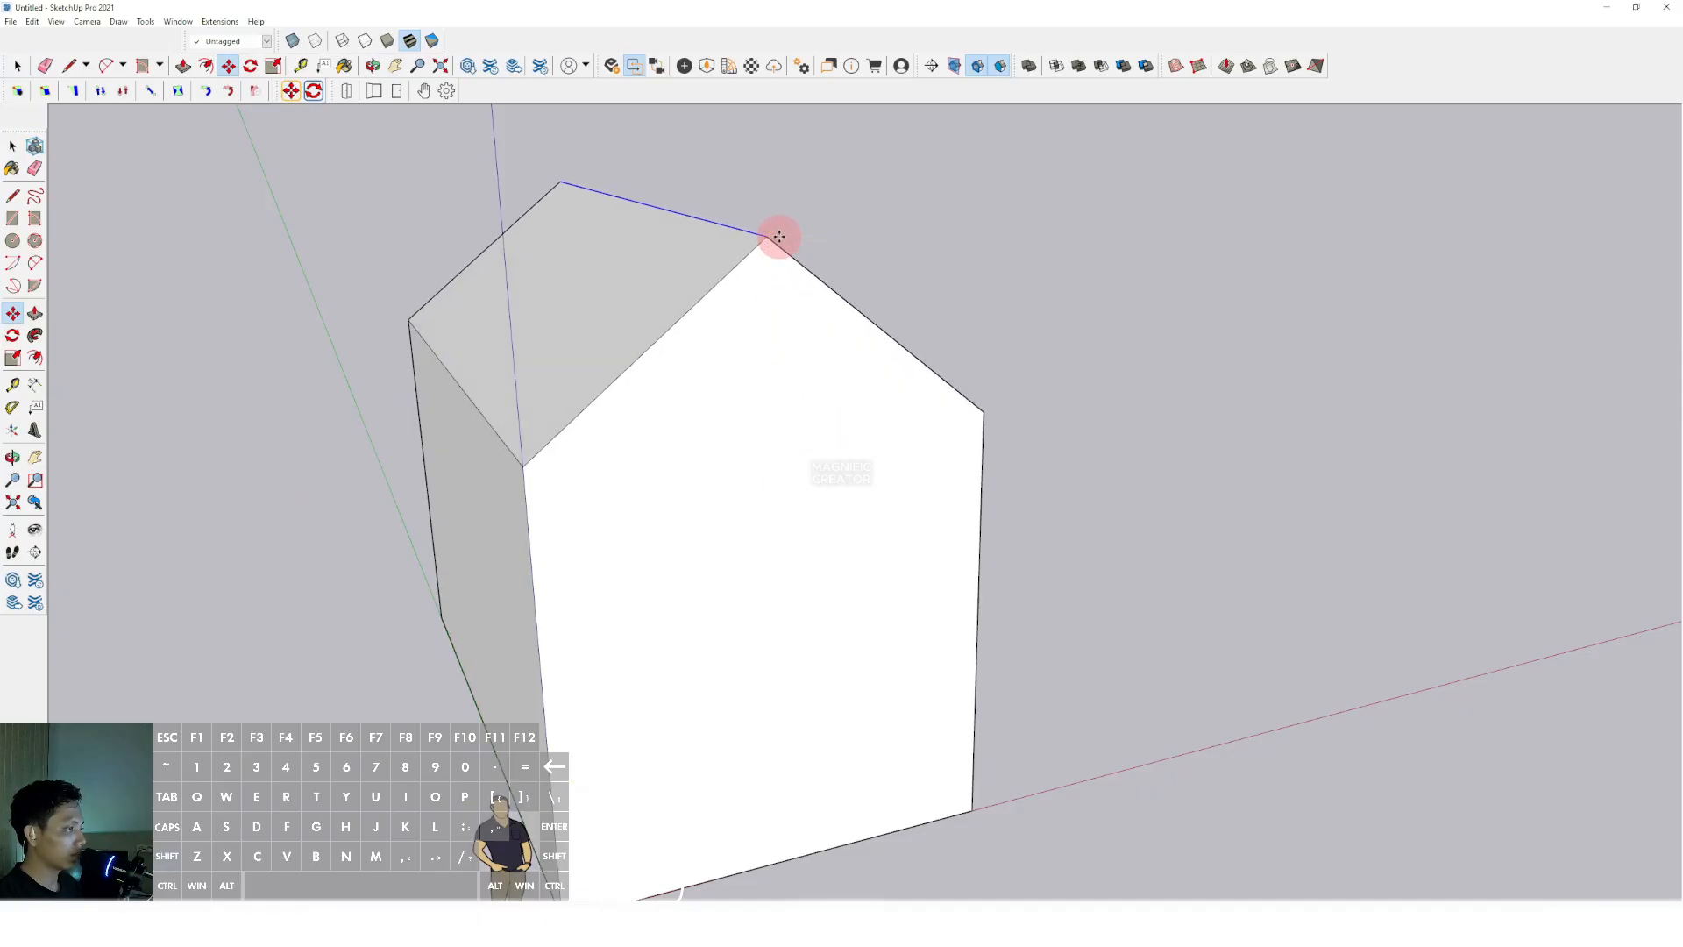
pyautogui.press('space')
# Offset the front face's two side edges and two roof edges inward to outline a border strip
pyautogui.moveTo(779, 237); pyautogui.dragTo(766, 383, button='middle')
pyautogui.click(664, 375)
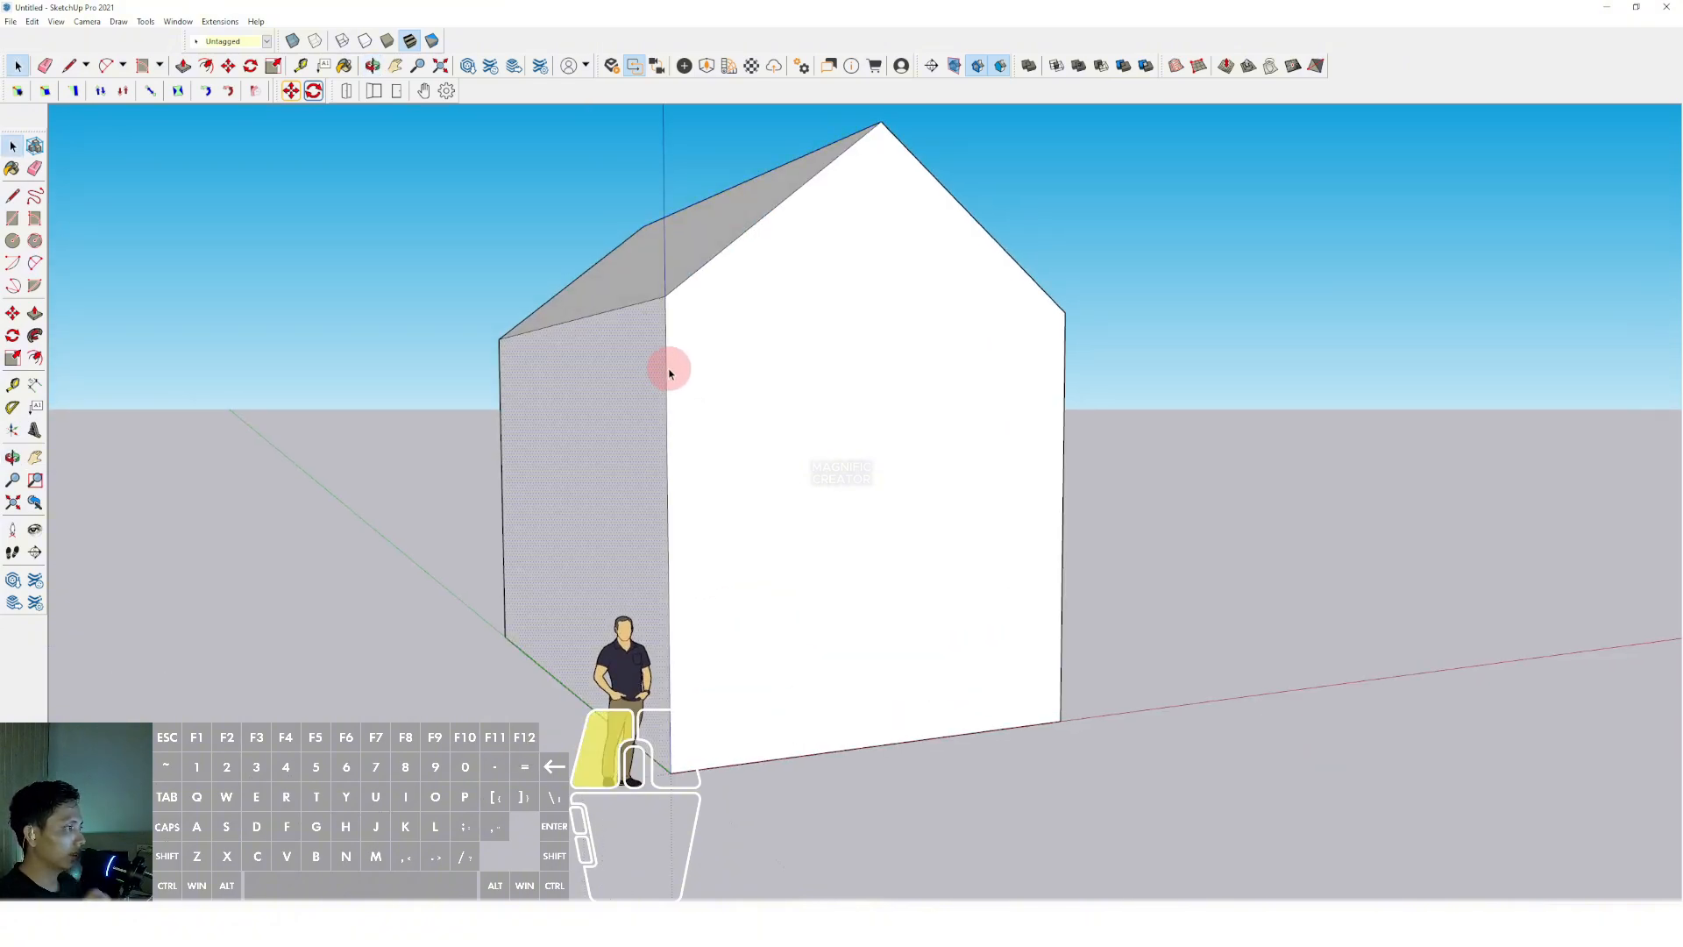
pyautogui.click(665, 365)
pyautogui.keyDown('shift'); pyautogui.click(699, 272); pyautogui.keyUp('shift')
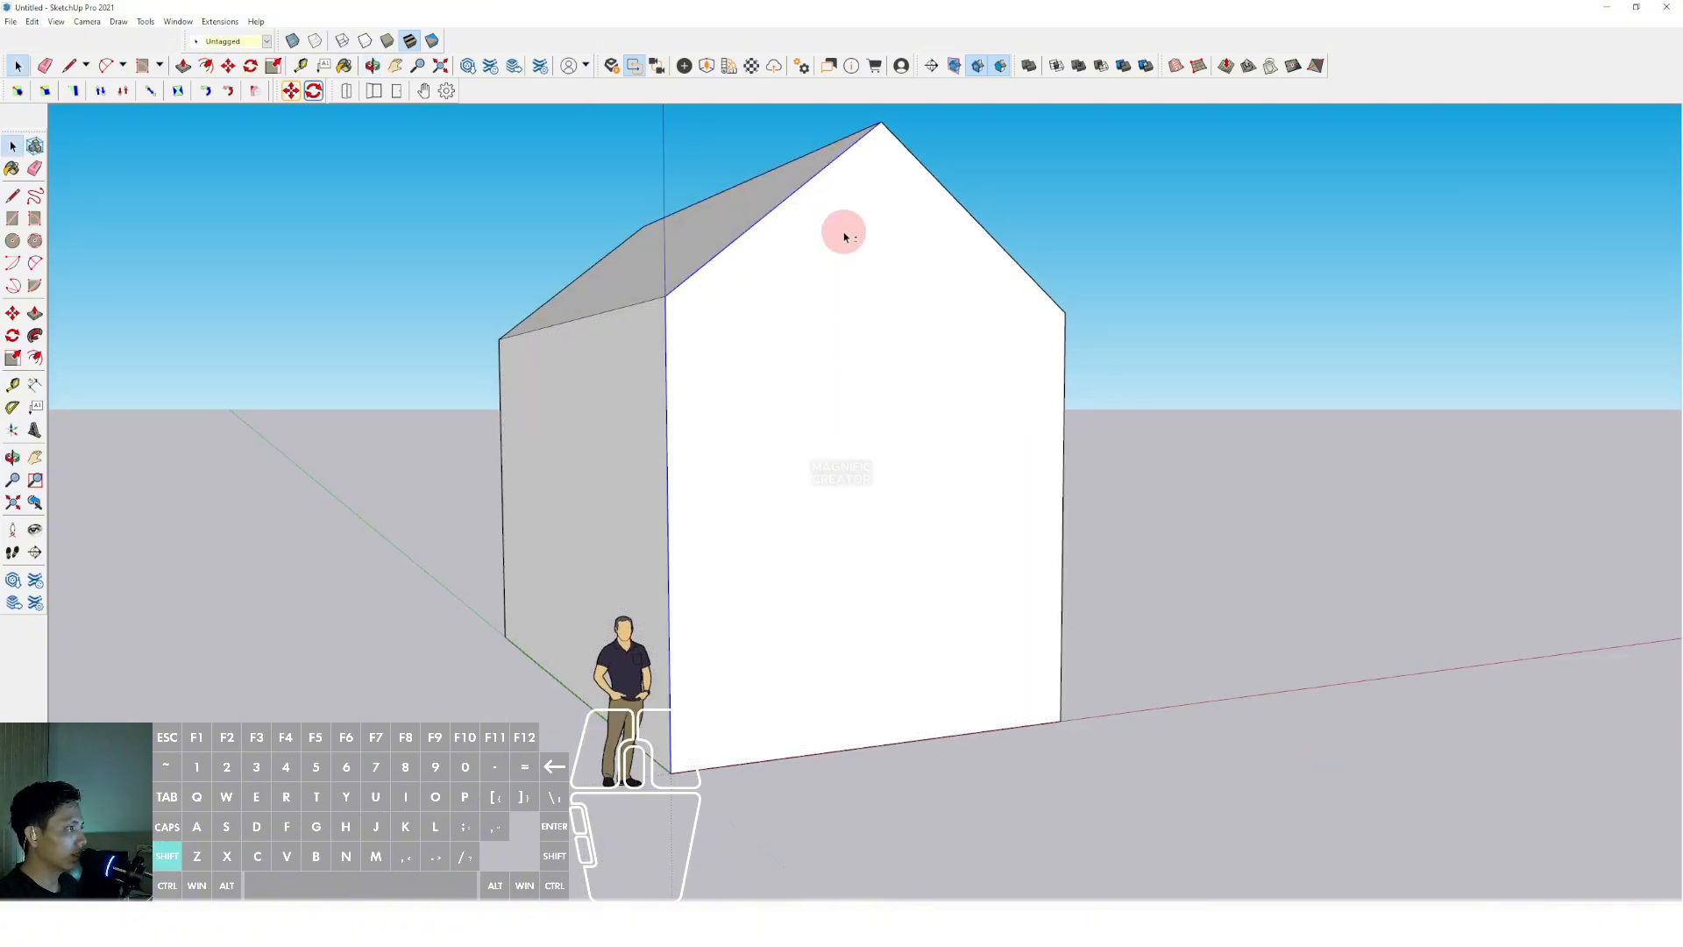
pyautogui.keyDown('shift'); pyautogui.click(948, 190); pyautogui.keyUp('shift')
pyautogui.moveTo(1063, 346); pyautogui.dragTo(811, 436, button='middle')
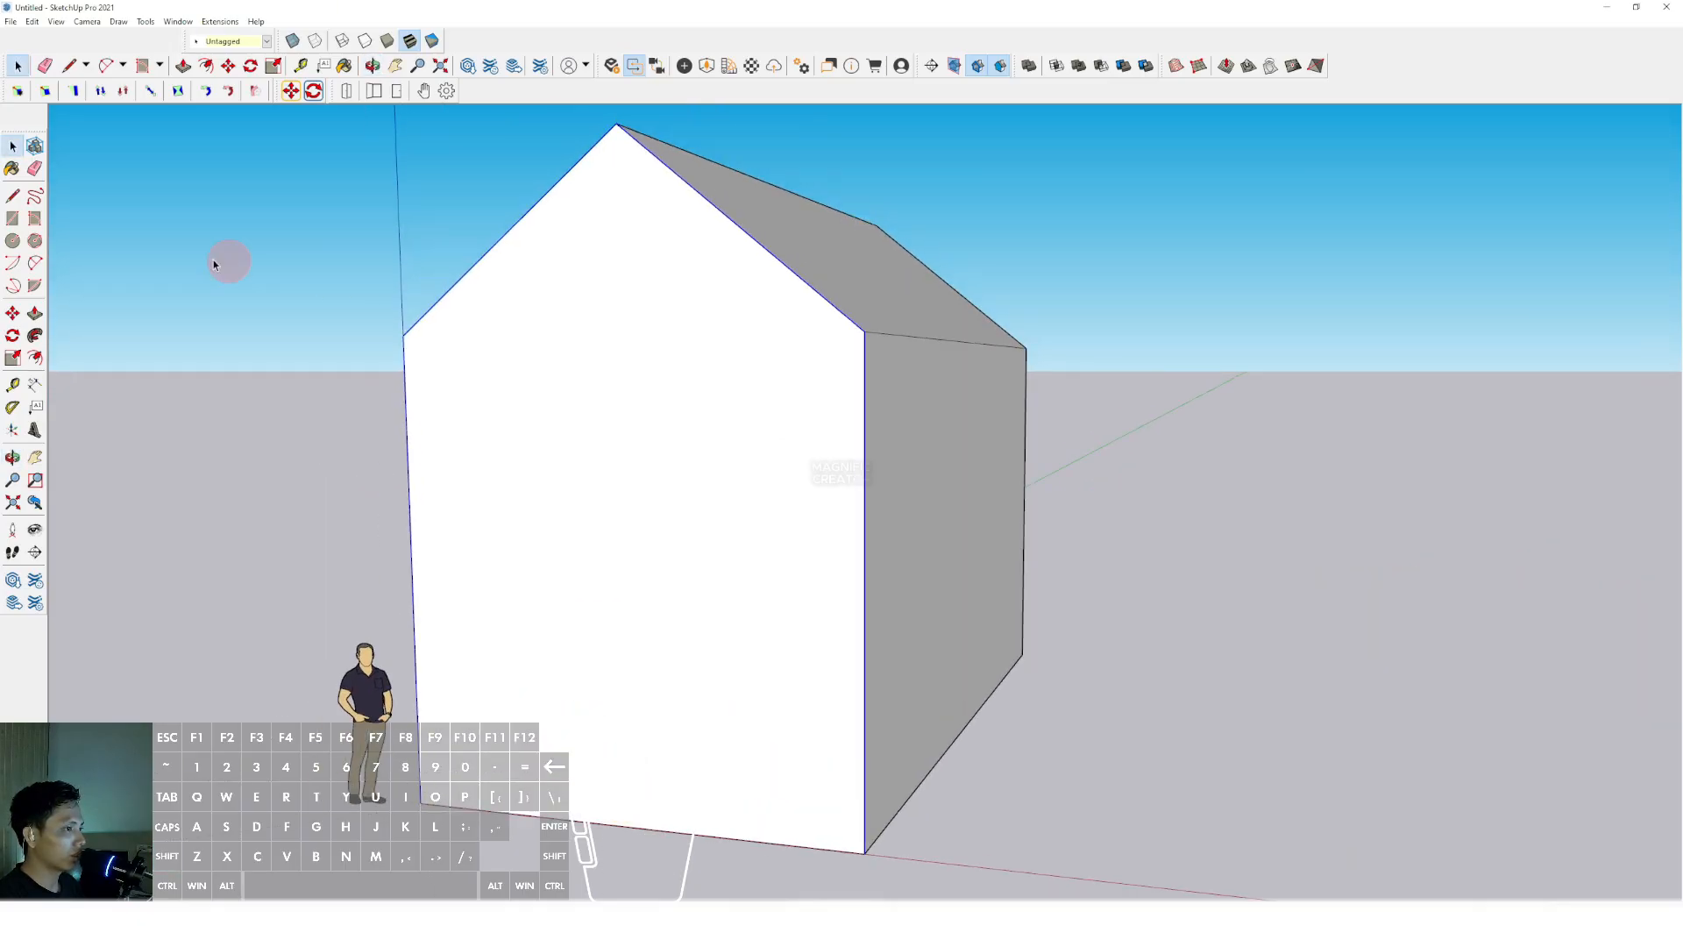
pyautogui.click(35, 358)
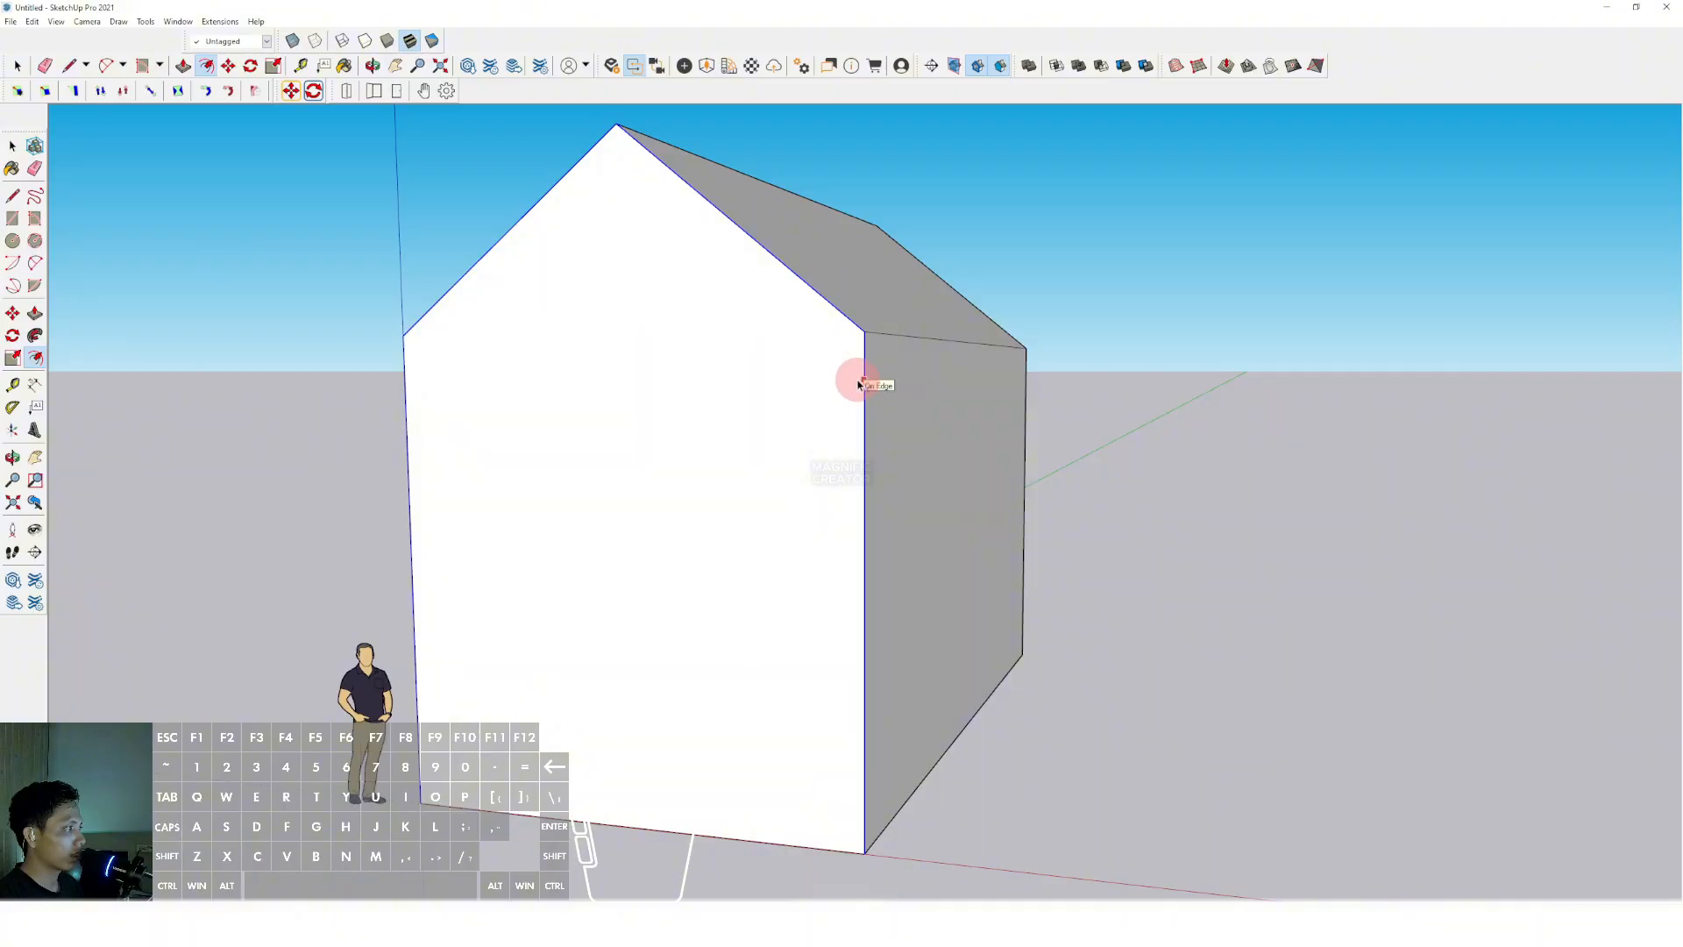
pyautogui.scroll(2, 863, 380)
pyautogui.scroll(-1, 864, 377)
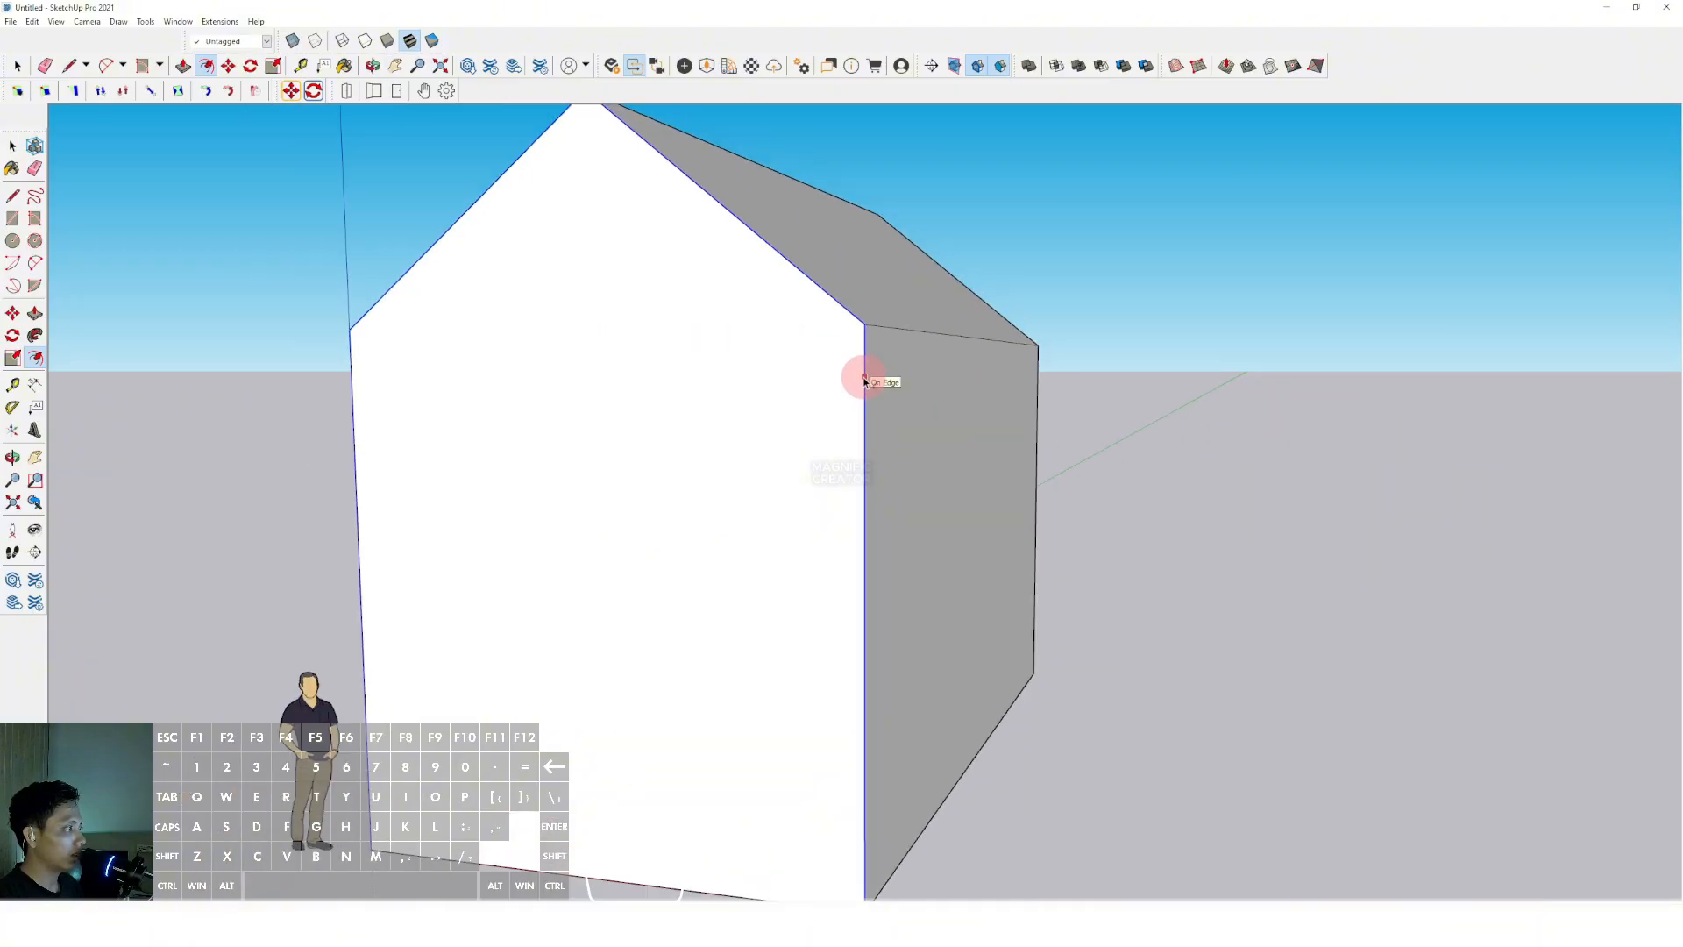
pyautogui.click(864, 378)
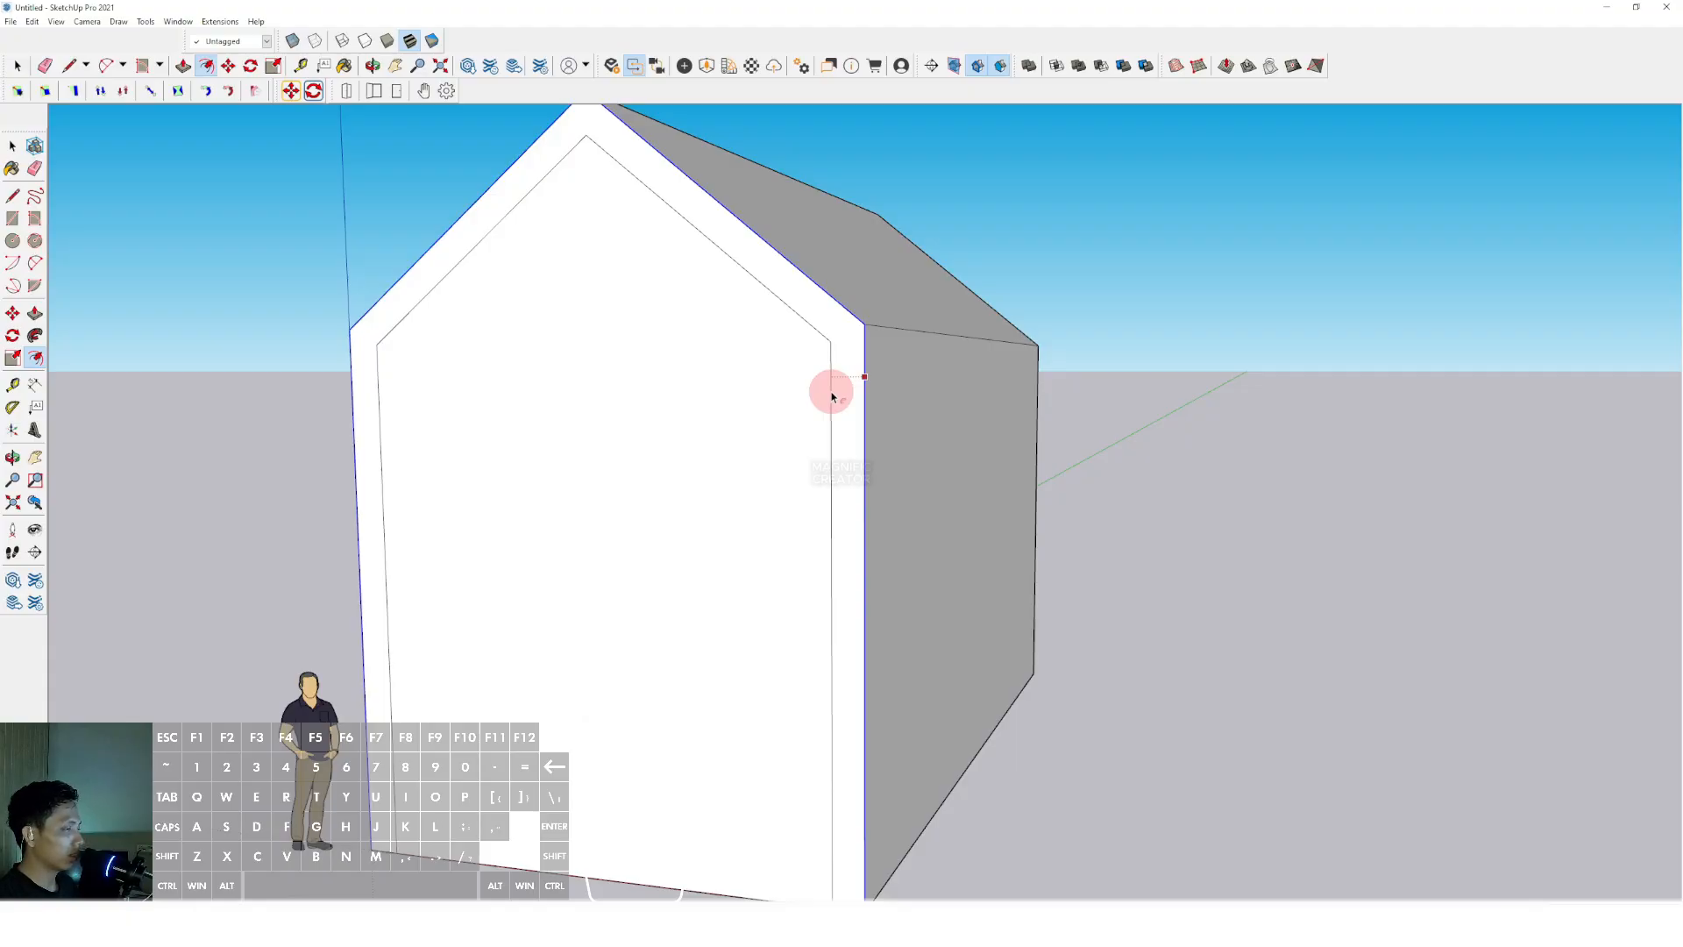
pyautogui.click(832, 396)
# Push/Pull the front border strip outward so it forms a projecting frame around the gable wall
pyautogui.scroll(-3, 695, 477)
pyautogui.moveTo(695, 477); pyautogui.dragTo(690, 609, button='middle')
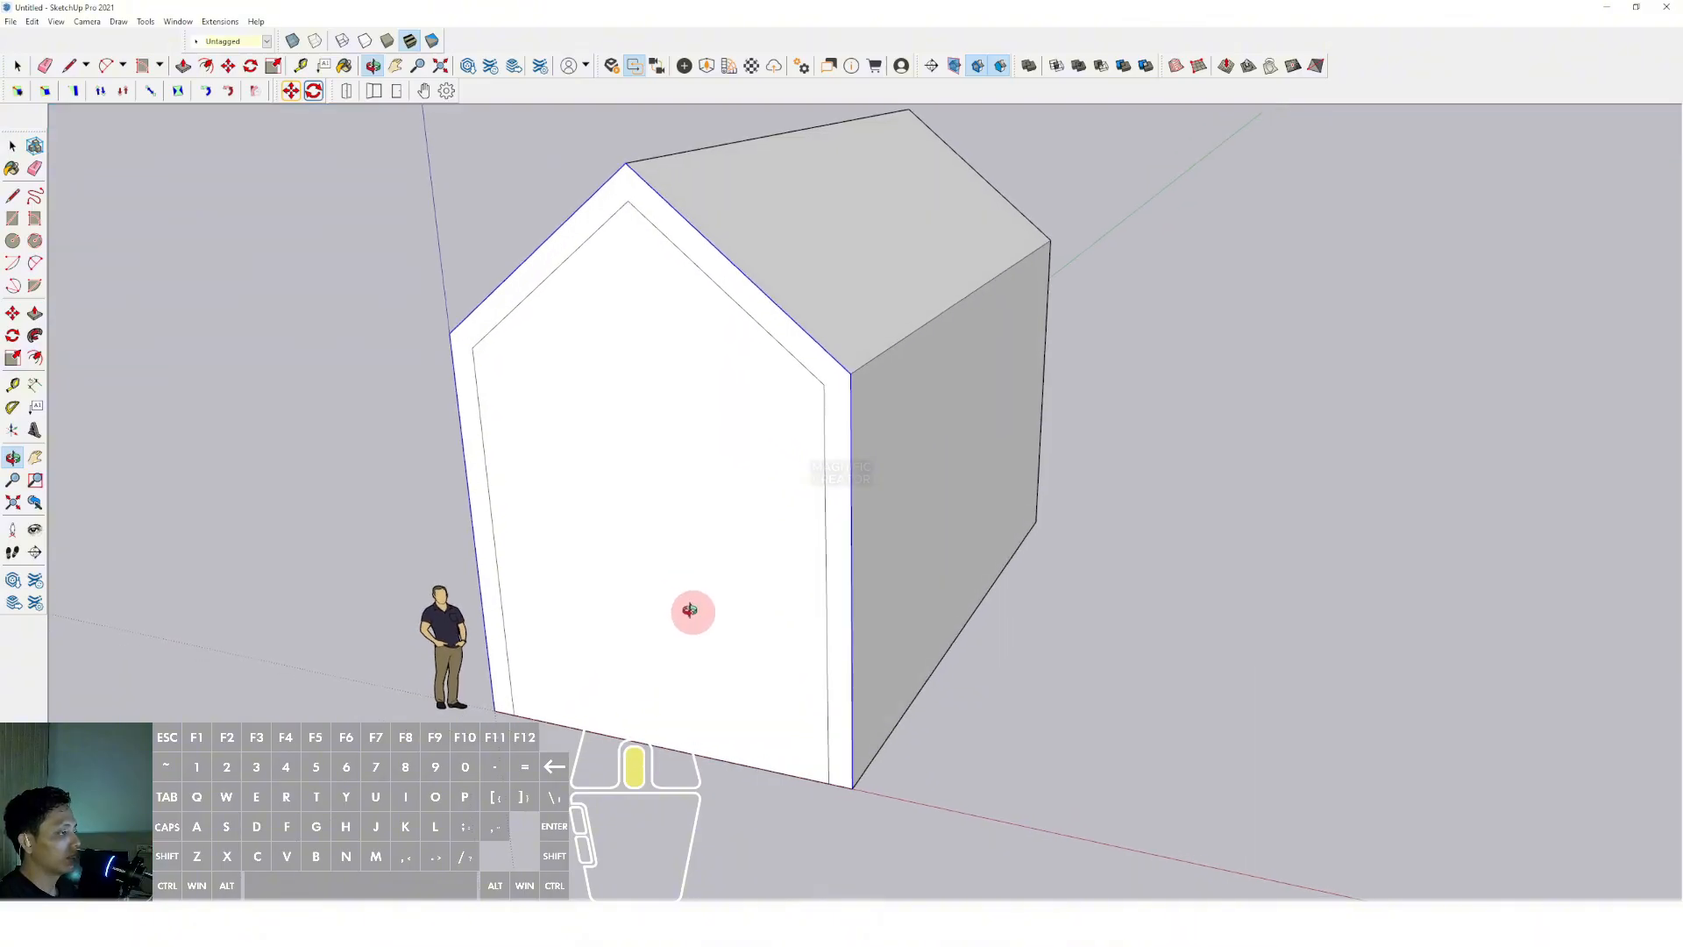
pyautogui.scroll(1, 656, 657)
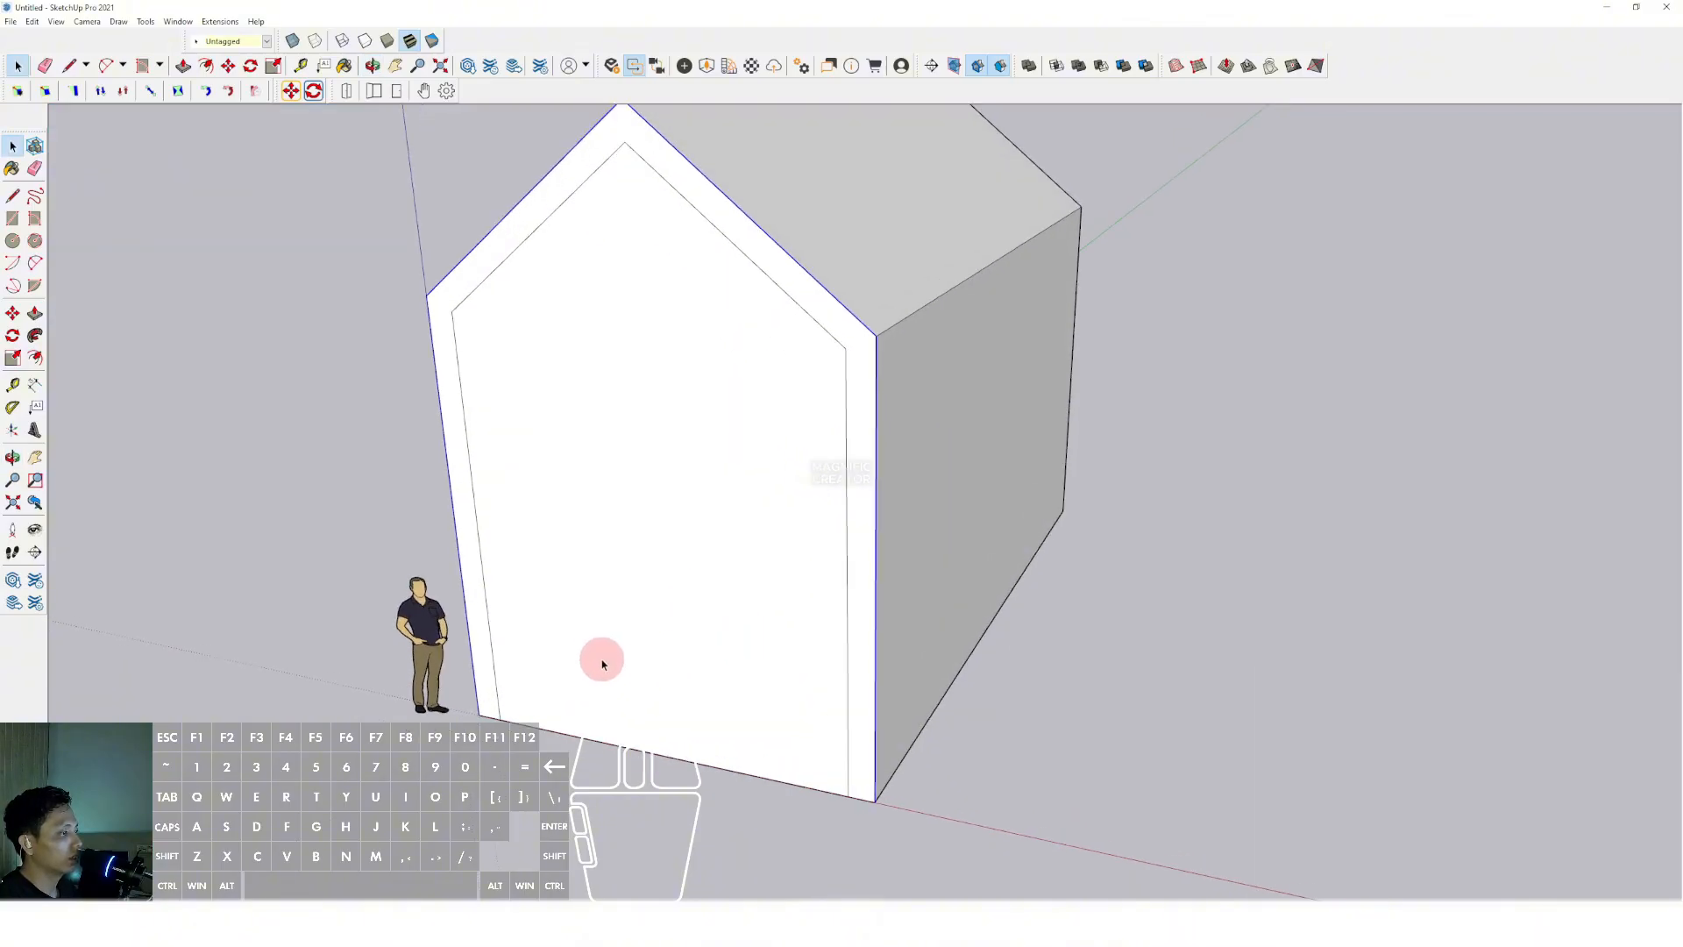
pyautogui.click(859, 655)
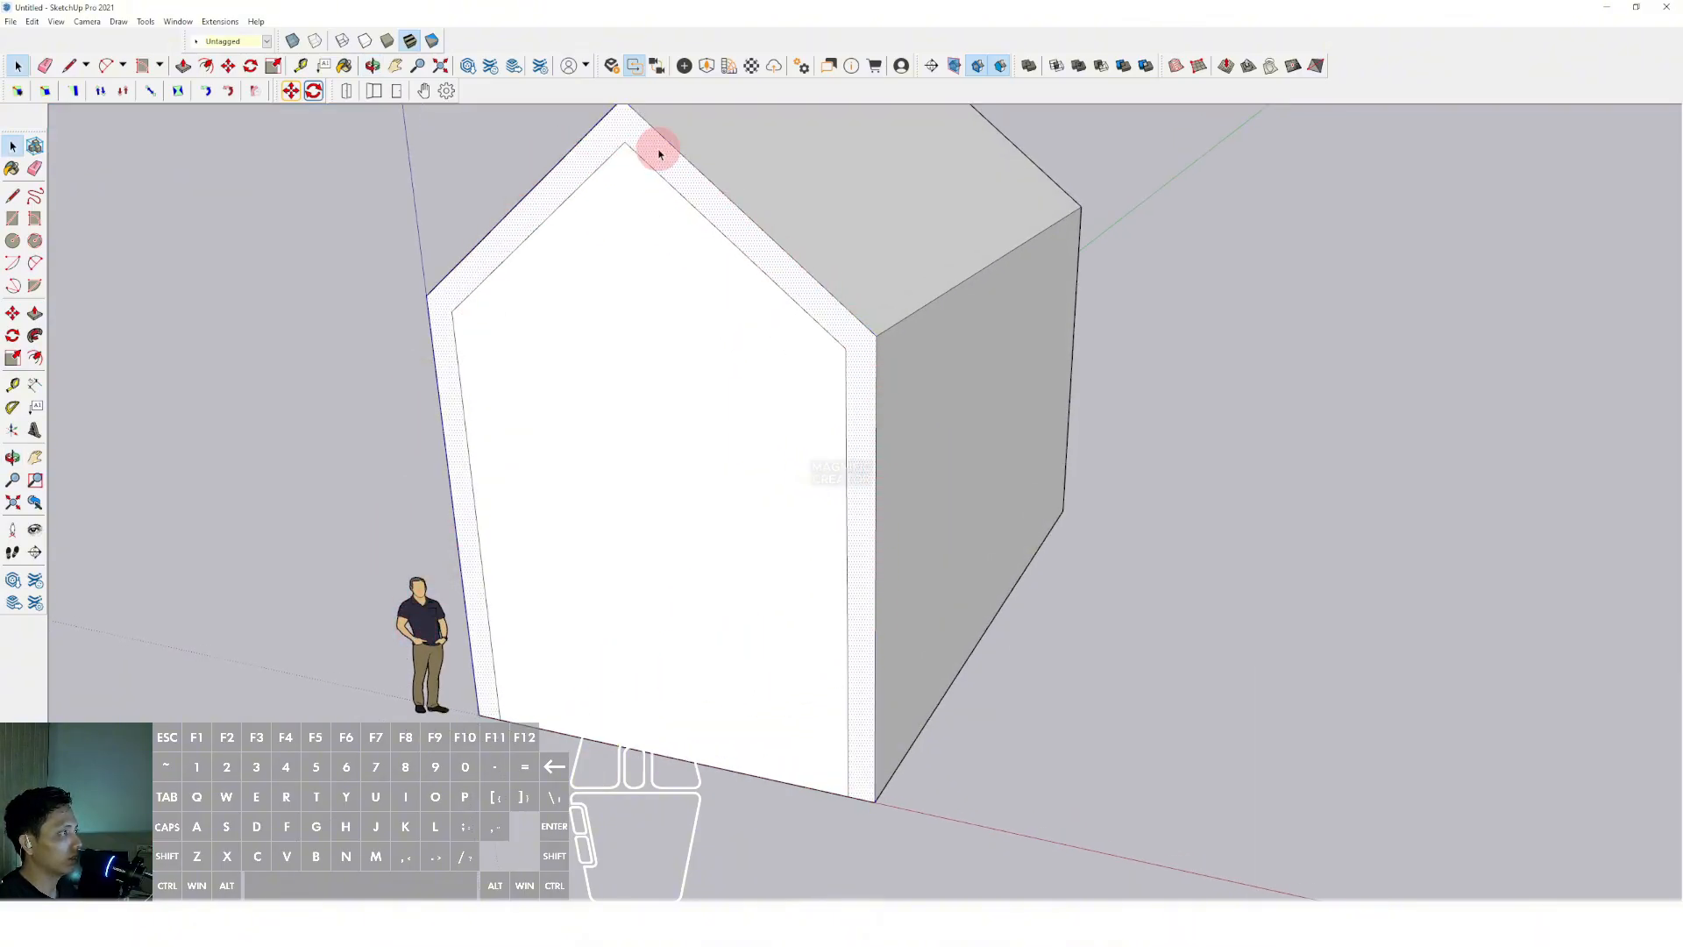
pyautogui.moveTo(844, 397); pyautogui.dragTo(854, 478, button='middle')
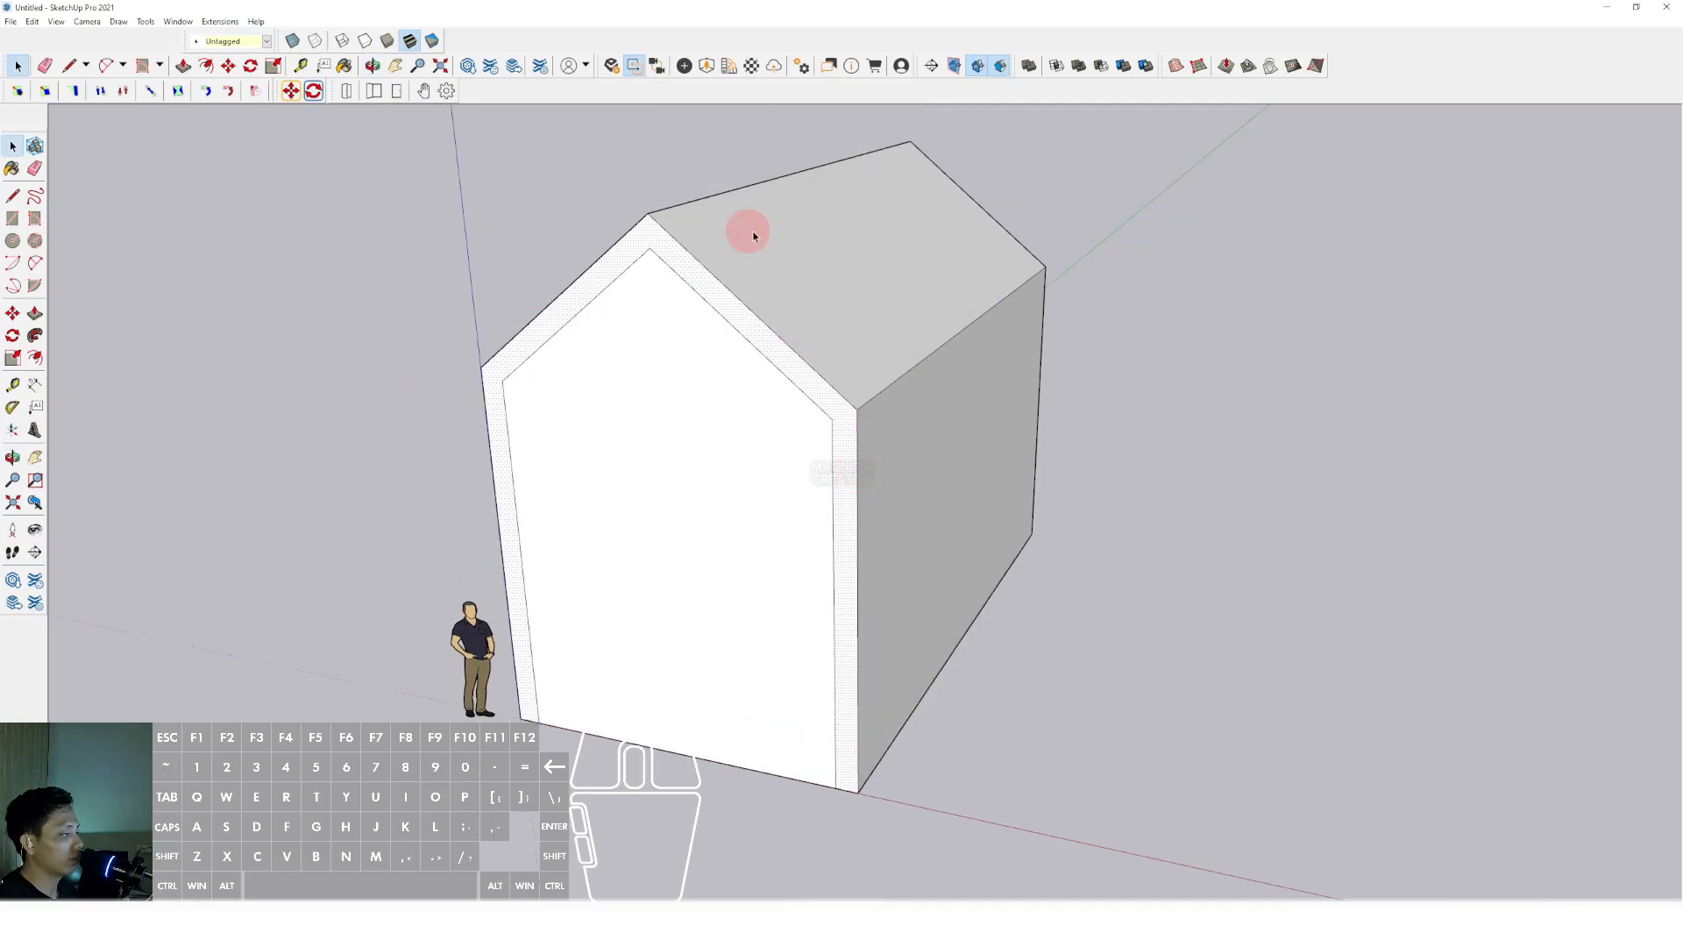
pyautogui.moveTo(753, 235); pyautogui.dragTo(819, 473, button='middle')
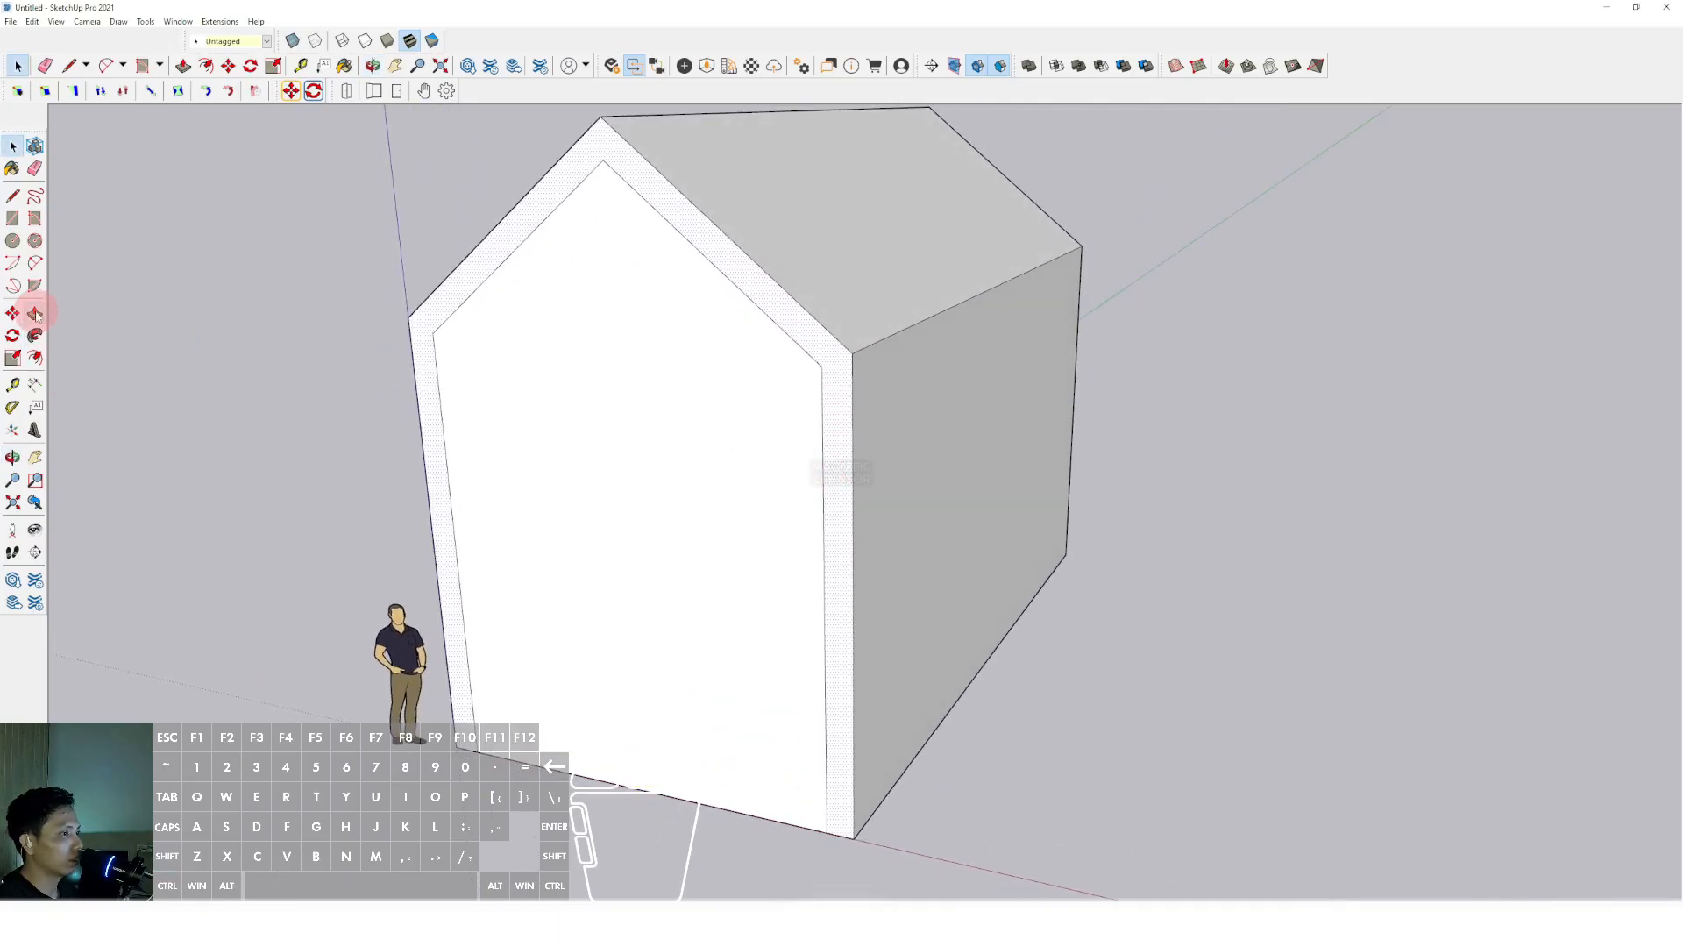
pyautogui.click(36, 314)
pyautogui.scroll(1, 824, 443)
pyautogui.click(834, 460)
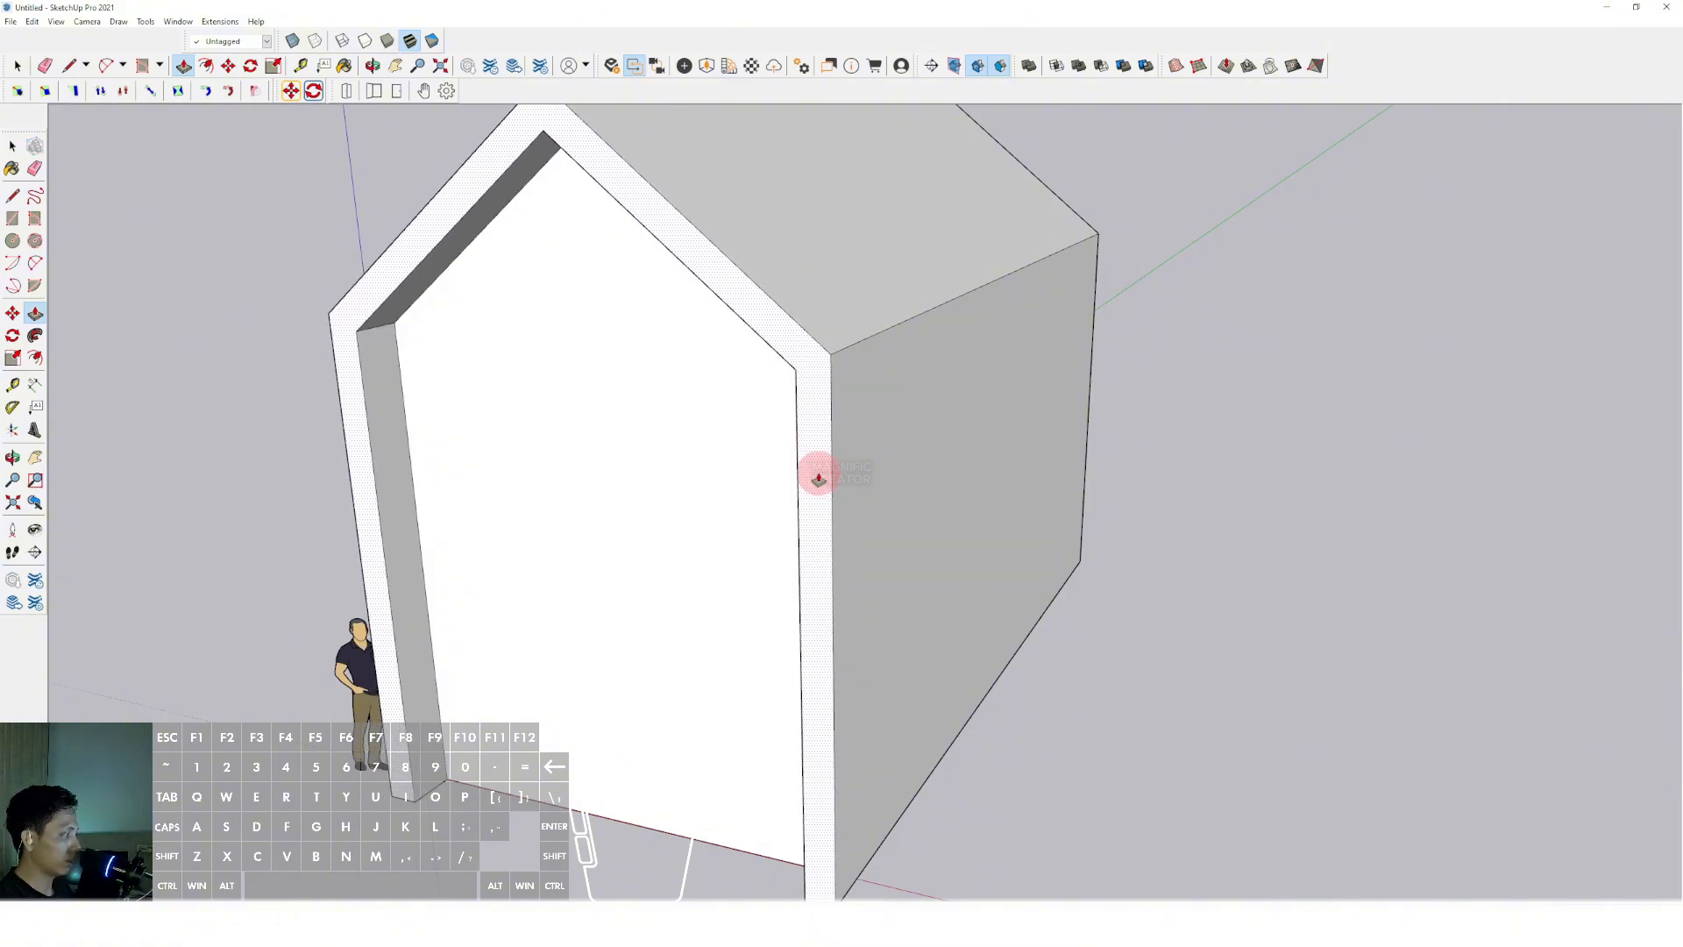
pyautogui.press('Return')
pyautogui.scroll(-2, 698, 549)
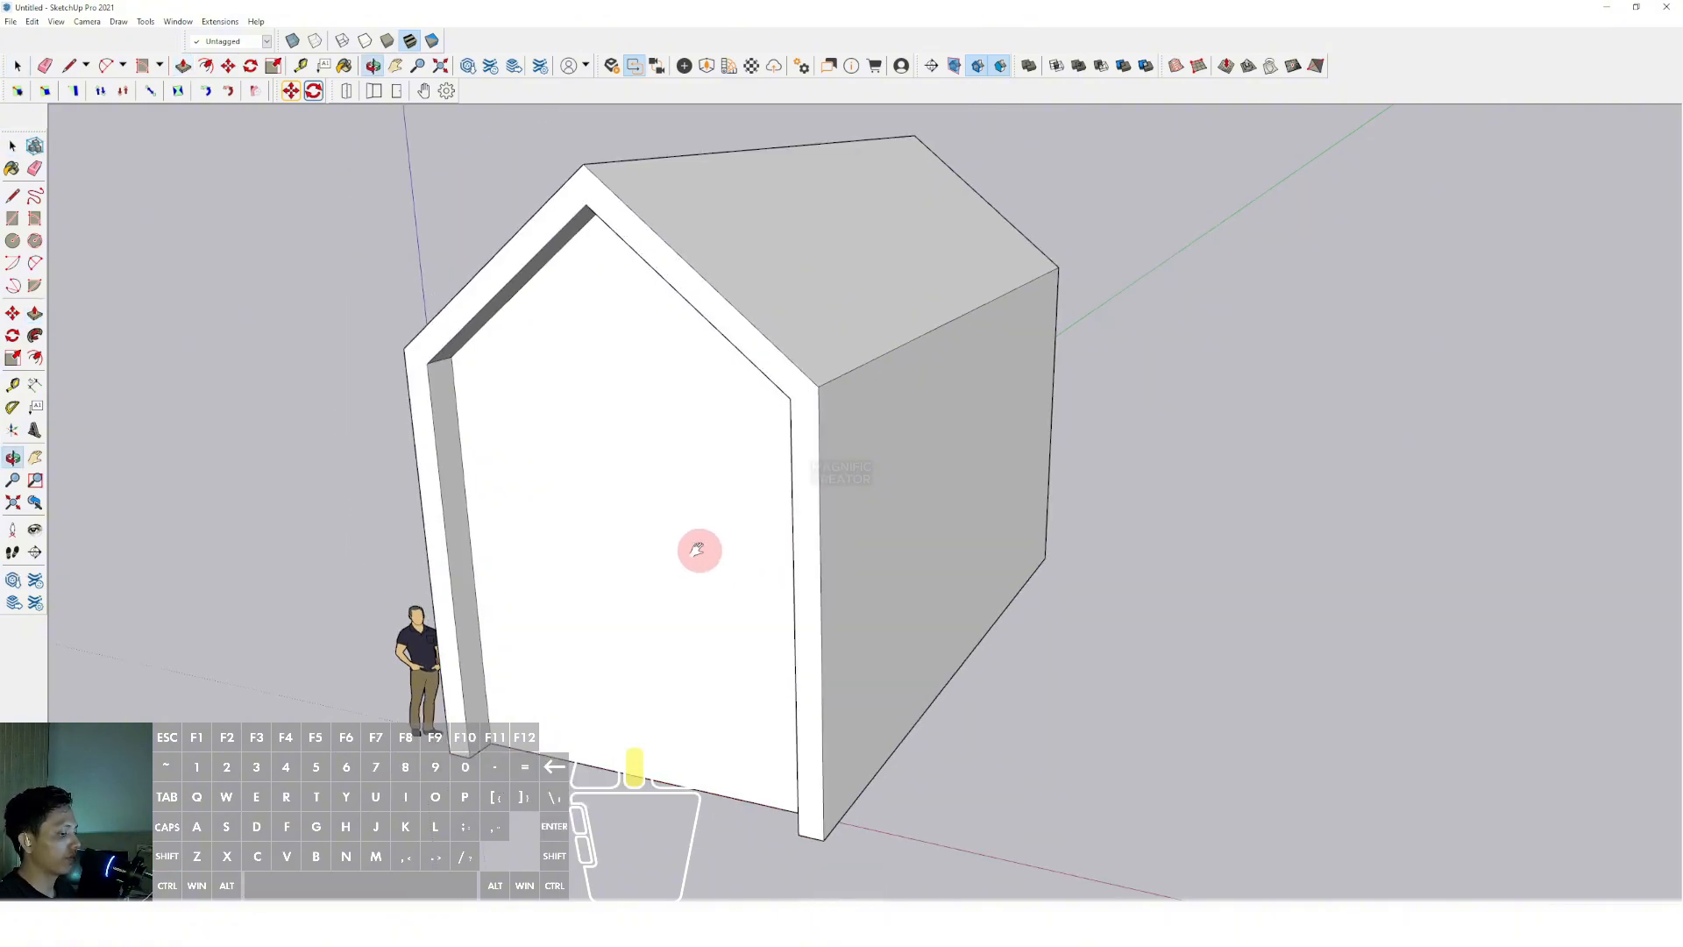
# Copy the recessed front wall's bottom edge vertically up to the inner eave corner
pyautogui.moveTo(699, 549); pyautogui.dragTo(894, 491, button='middle')
pyautogui.scroll(1, 857, 555)
pyautogui.moveTo(846, 548); pyautogui.dragTo(779, 496, button='middle')
pyautogui.scroll(-1, 850, 579)
pyautogui.keyDown('shift'); pyautogui.moveTo(858, 595); pyautogui.dragTo(872, 623, button='middle'); pyautogui.keyUp('shift')
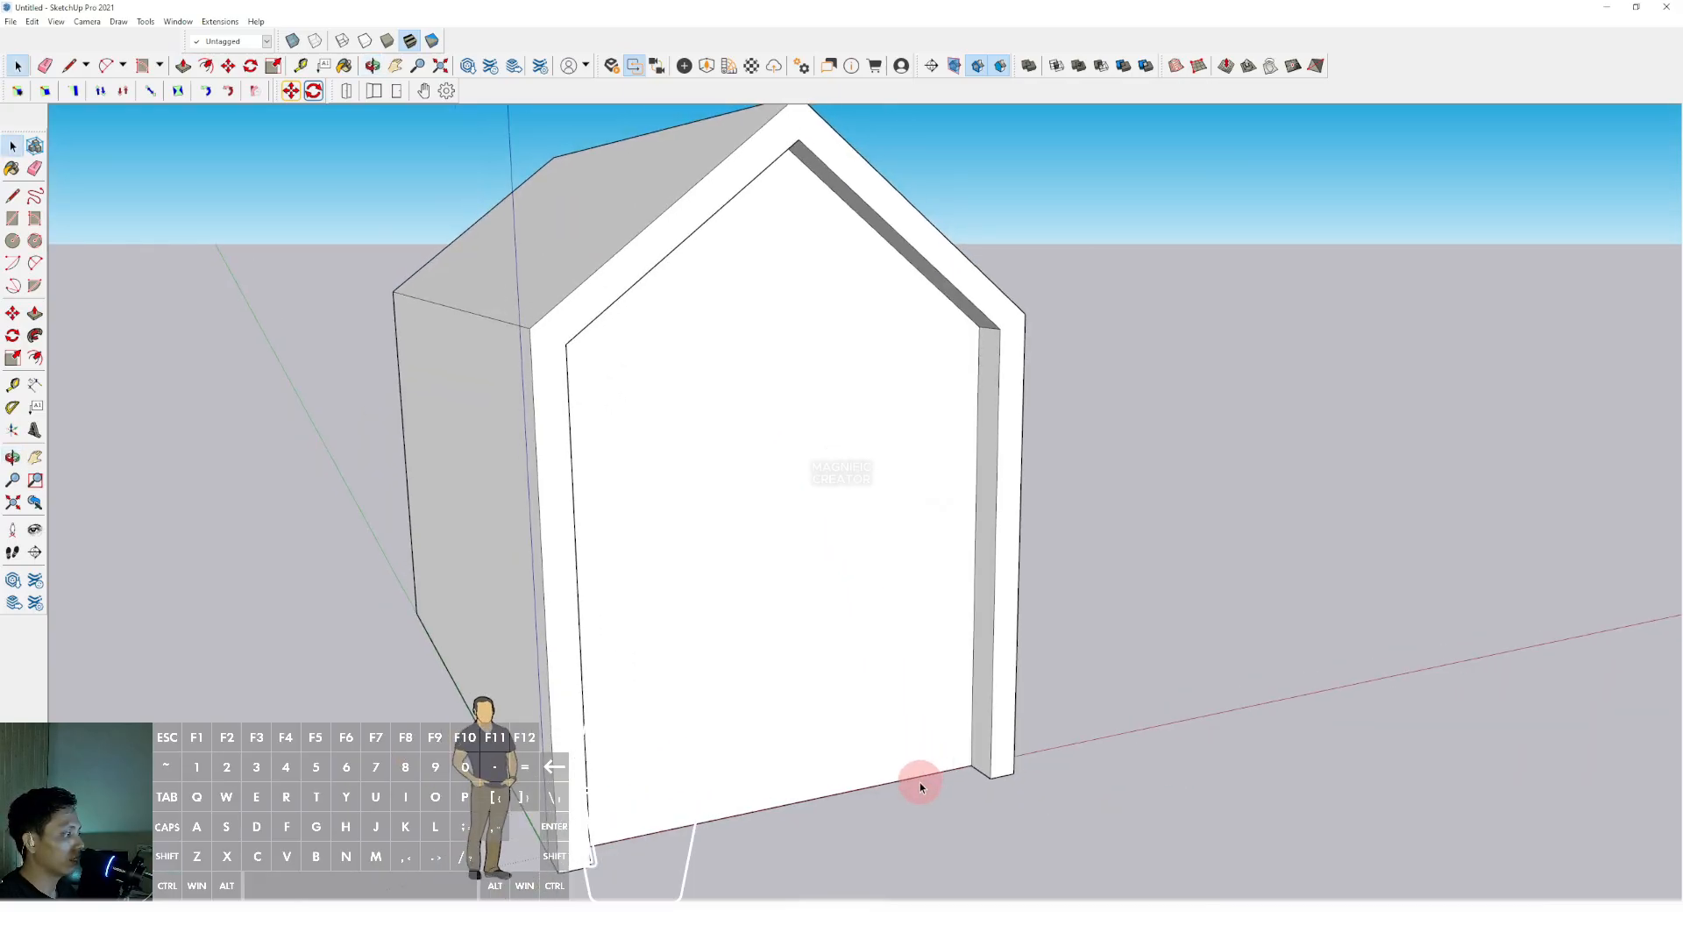
pyautogui.click(919, 778)
pyautogui.scroll(1, 892, 741)
pyautogui.keyDown('shift'); pyautogui.moveTo(861, 719); pyautogui.dragTo(881, 682, button='middle'); pyautogui.keyUp('shift')
pyautogui.press('m')
pyautogui.click(878, 739)
pyautogui.scroll(-1, 877, 663)
pyautogui.keyDown('shift'); pyautogui.click(969, 293); pyautogui.keyUp('shift')
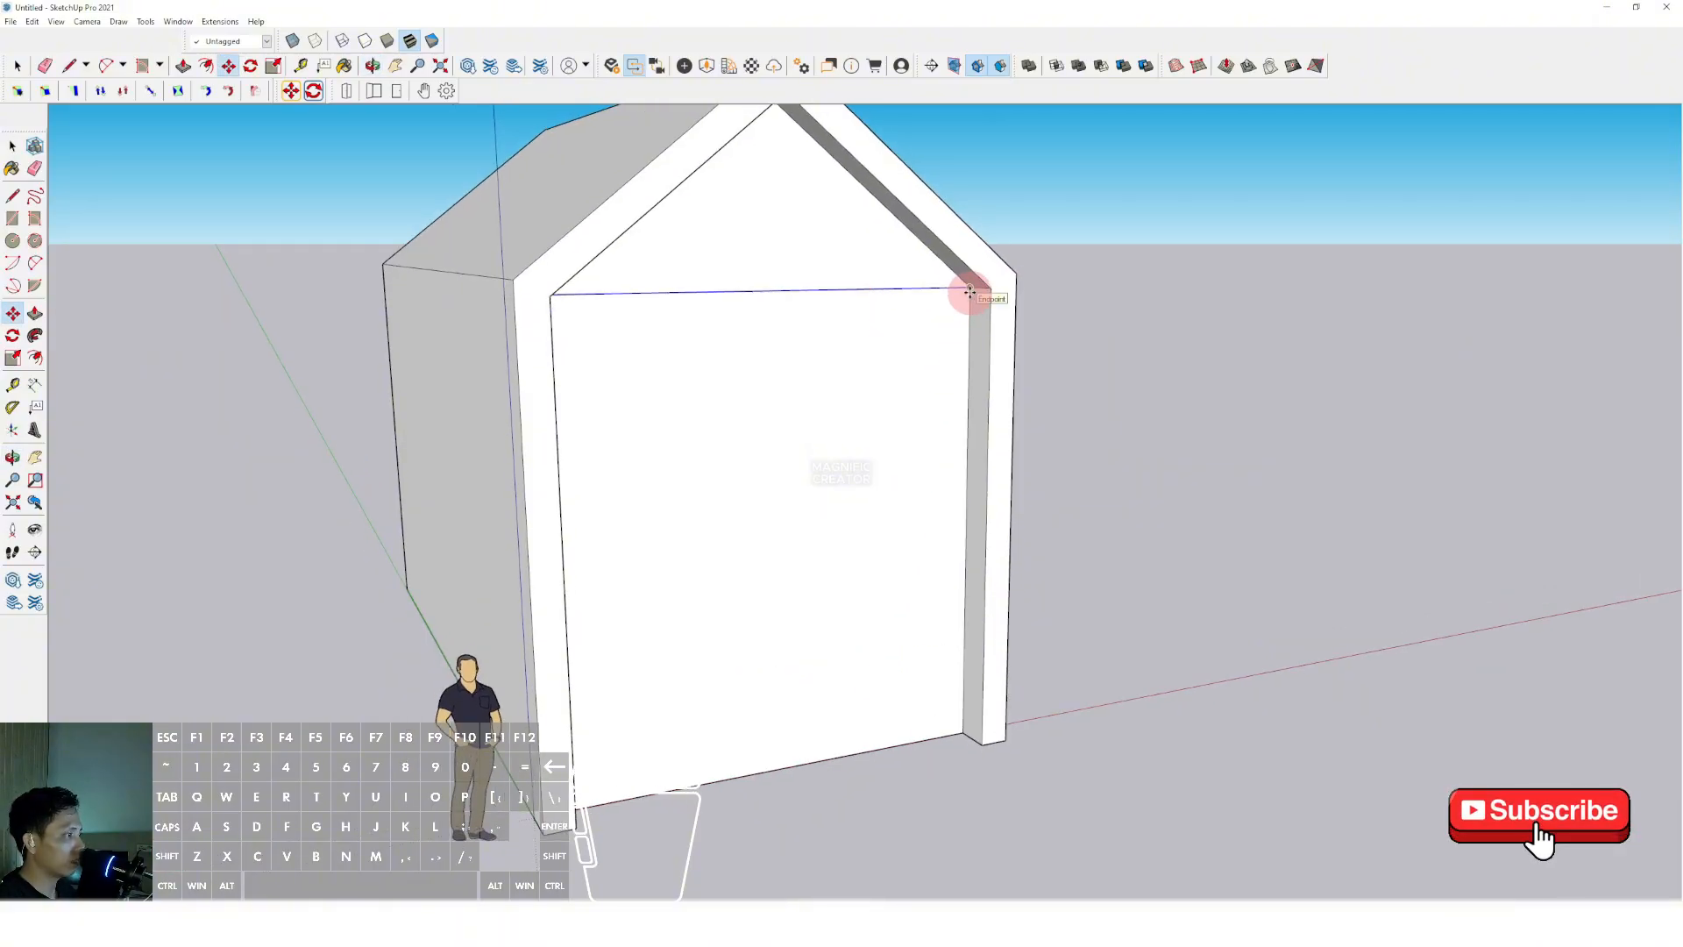
# Divide the copied edge's distance by 2 to add an intermediate horizontal line halfway up the front wall
pyautogui.write('2/')
pyautogui.press('Return')
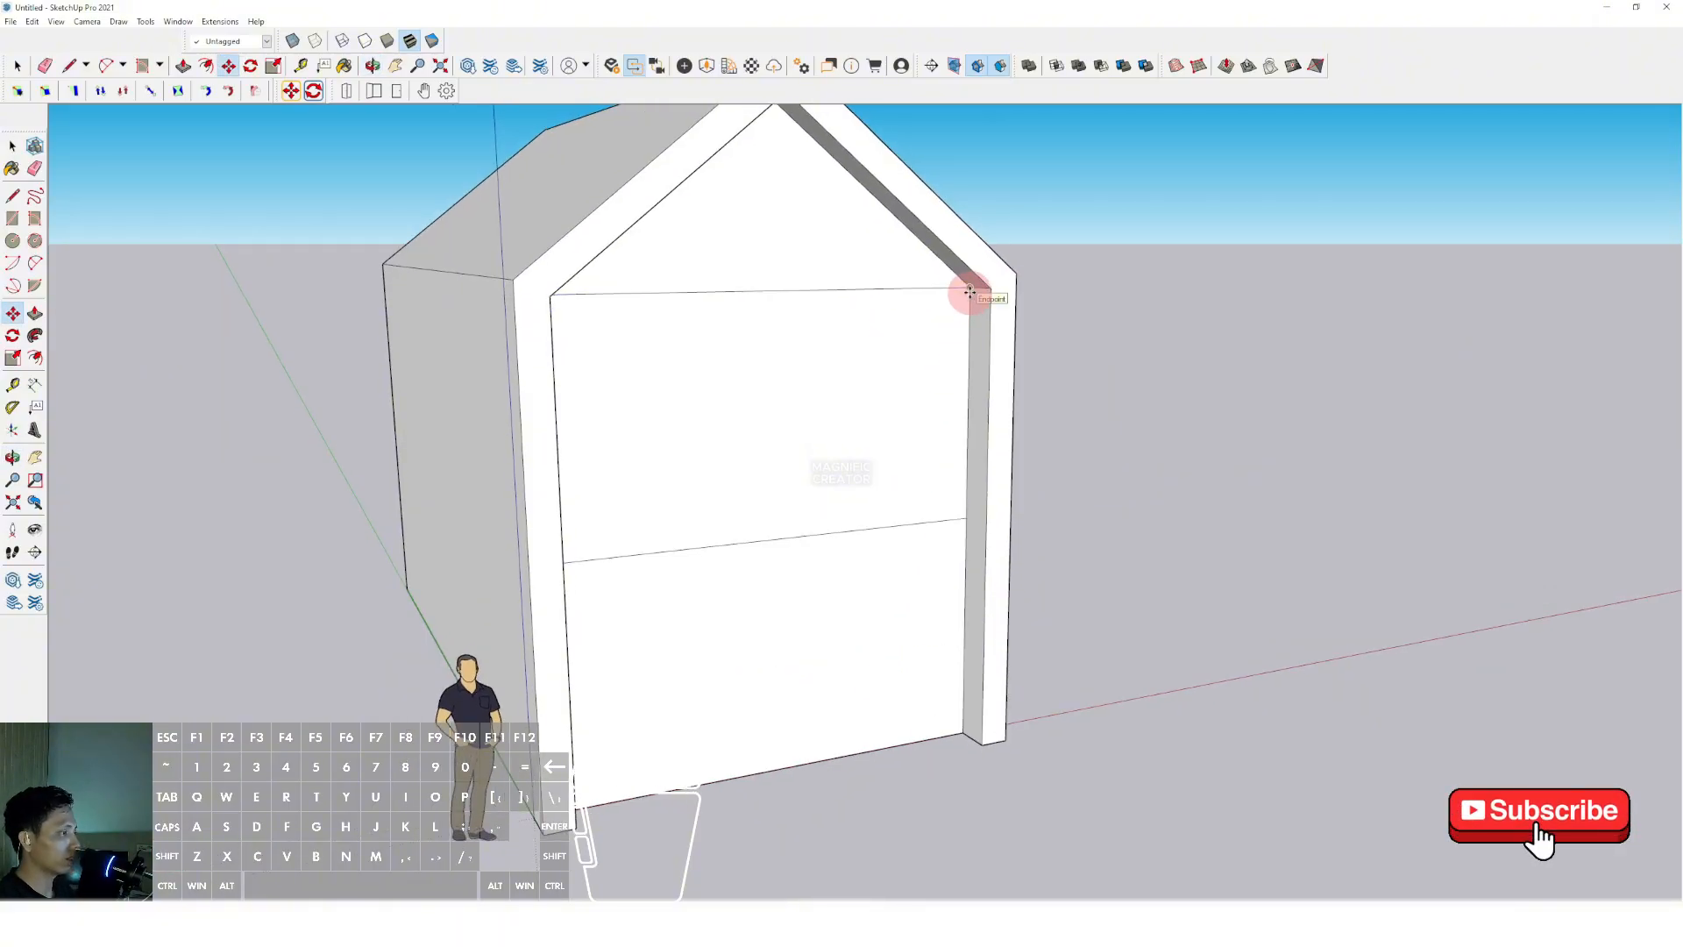
pyautogui.press('space')
# Draw a vertical line down from the midpoint of the lower horizontal line to the front wall's base
pyautogui.moveTo(871, 440); pyautogui.dragTo(808, 443, button='middle')
pyautogui.press('l')
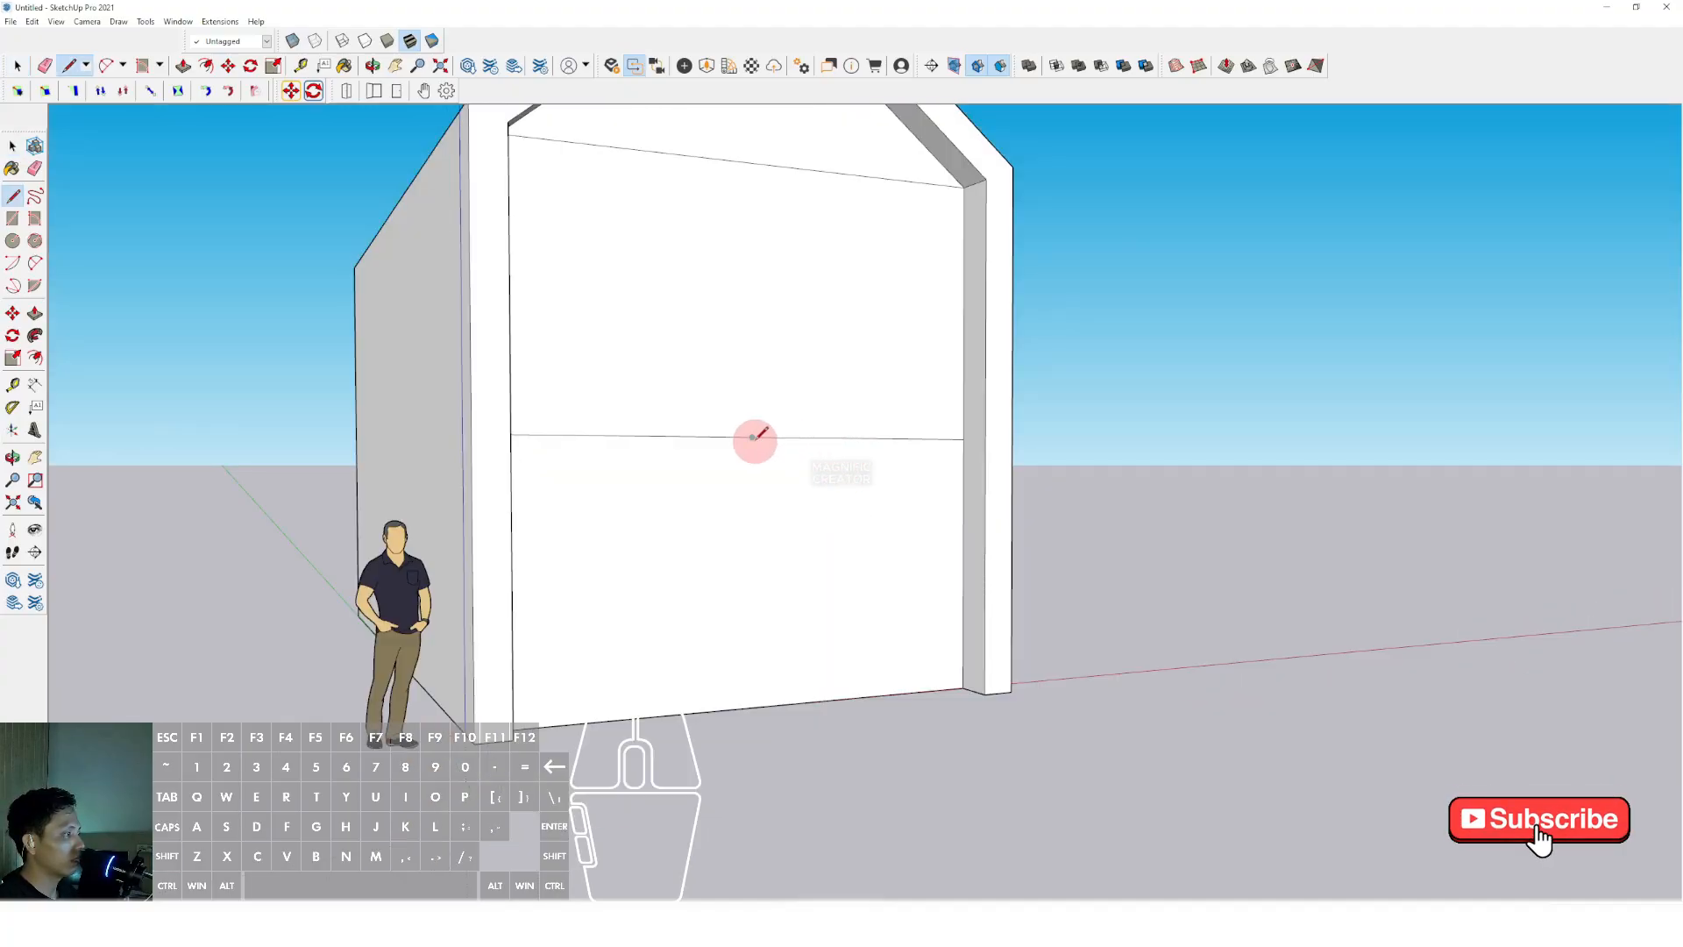
pyautogui.click(752, 436)
pyautogui.press('shift')
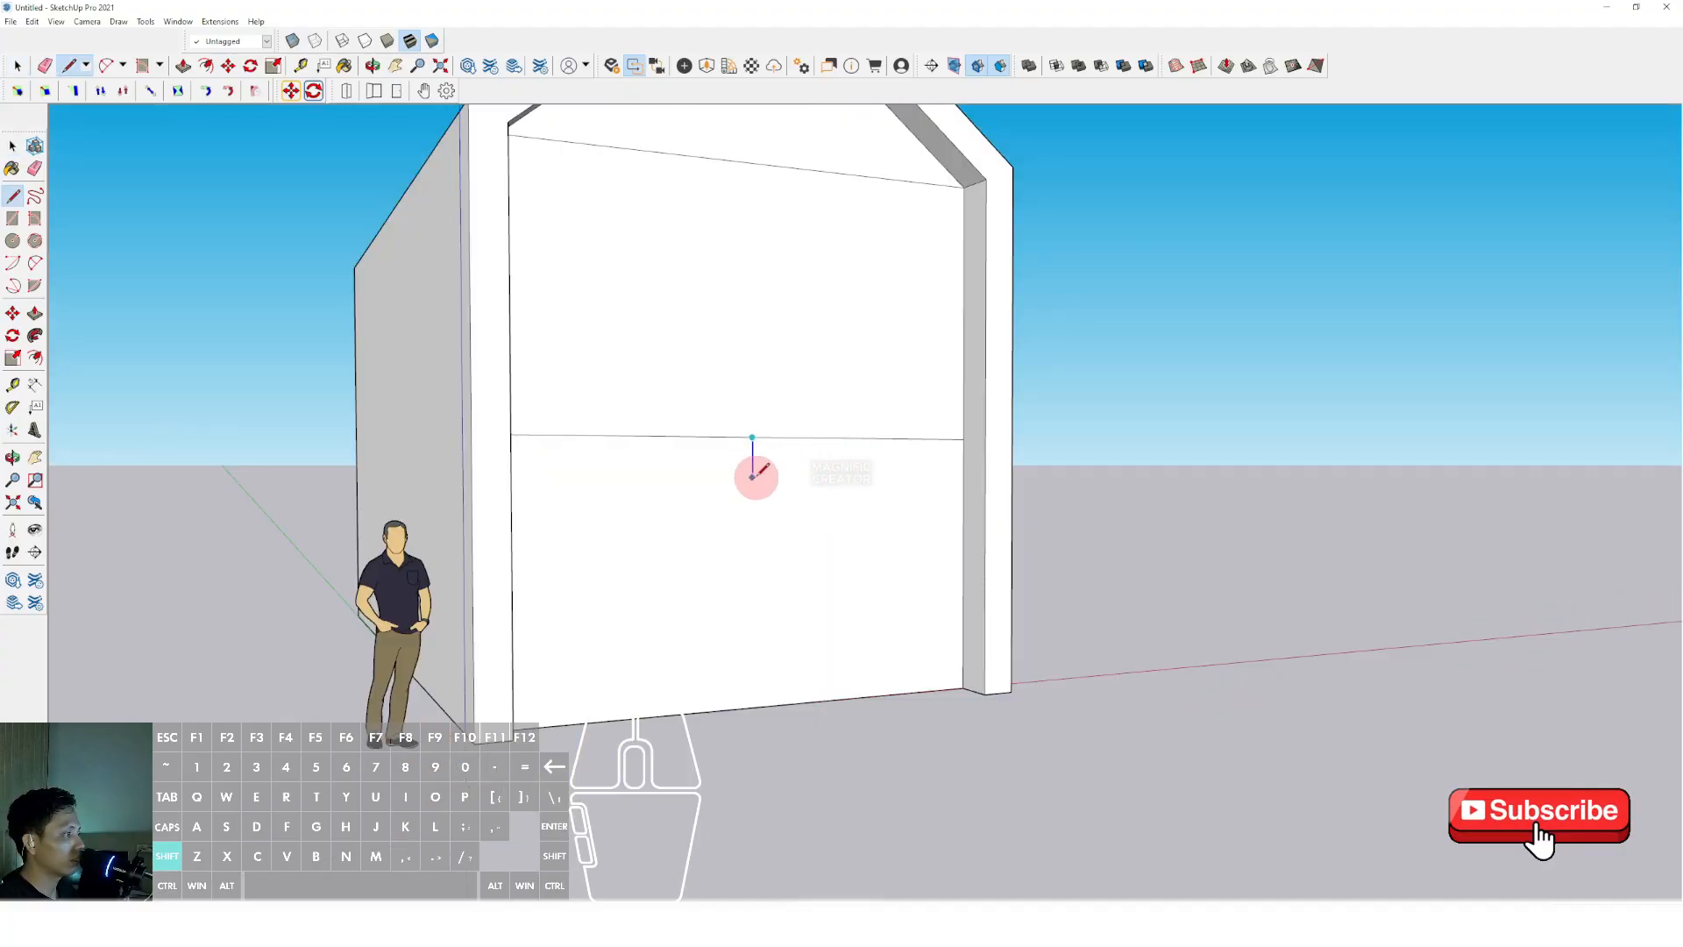
pyautogui.click(786, 702)
pyautogui.press('space')
# Copy the lower front wall's central vertical line sideways along the red axis, away from the origin
pyautogui.scroll(5, 756, 443)
pyautogui.keyDown('shift'); pyautogui.moveTo(756, 454); pyautogui.dragTo(758, 386, button='middle'); pyautogui.keyUp('shift')
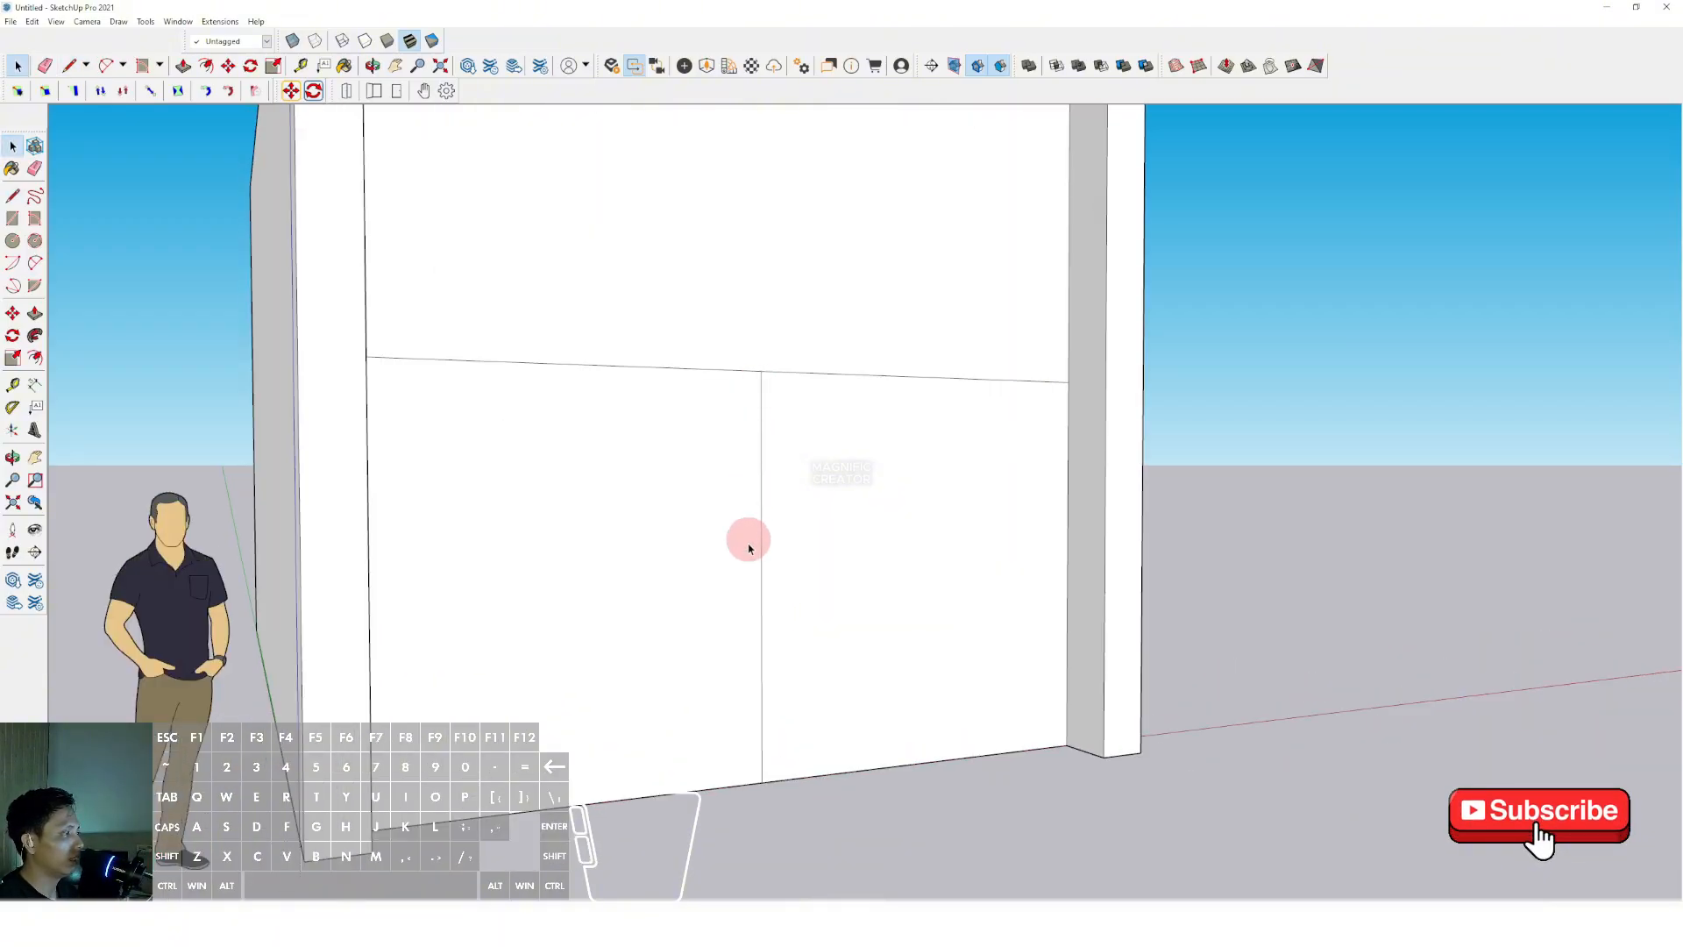
pyautogui.scroll(-2, 766, 654)
pyautogui.moveTo(764, 654); pyautogui.dragTo(693, 607, button='middle')
pyautogui.click(733, 548)
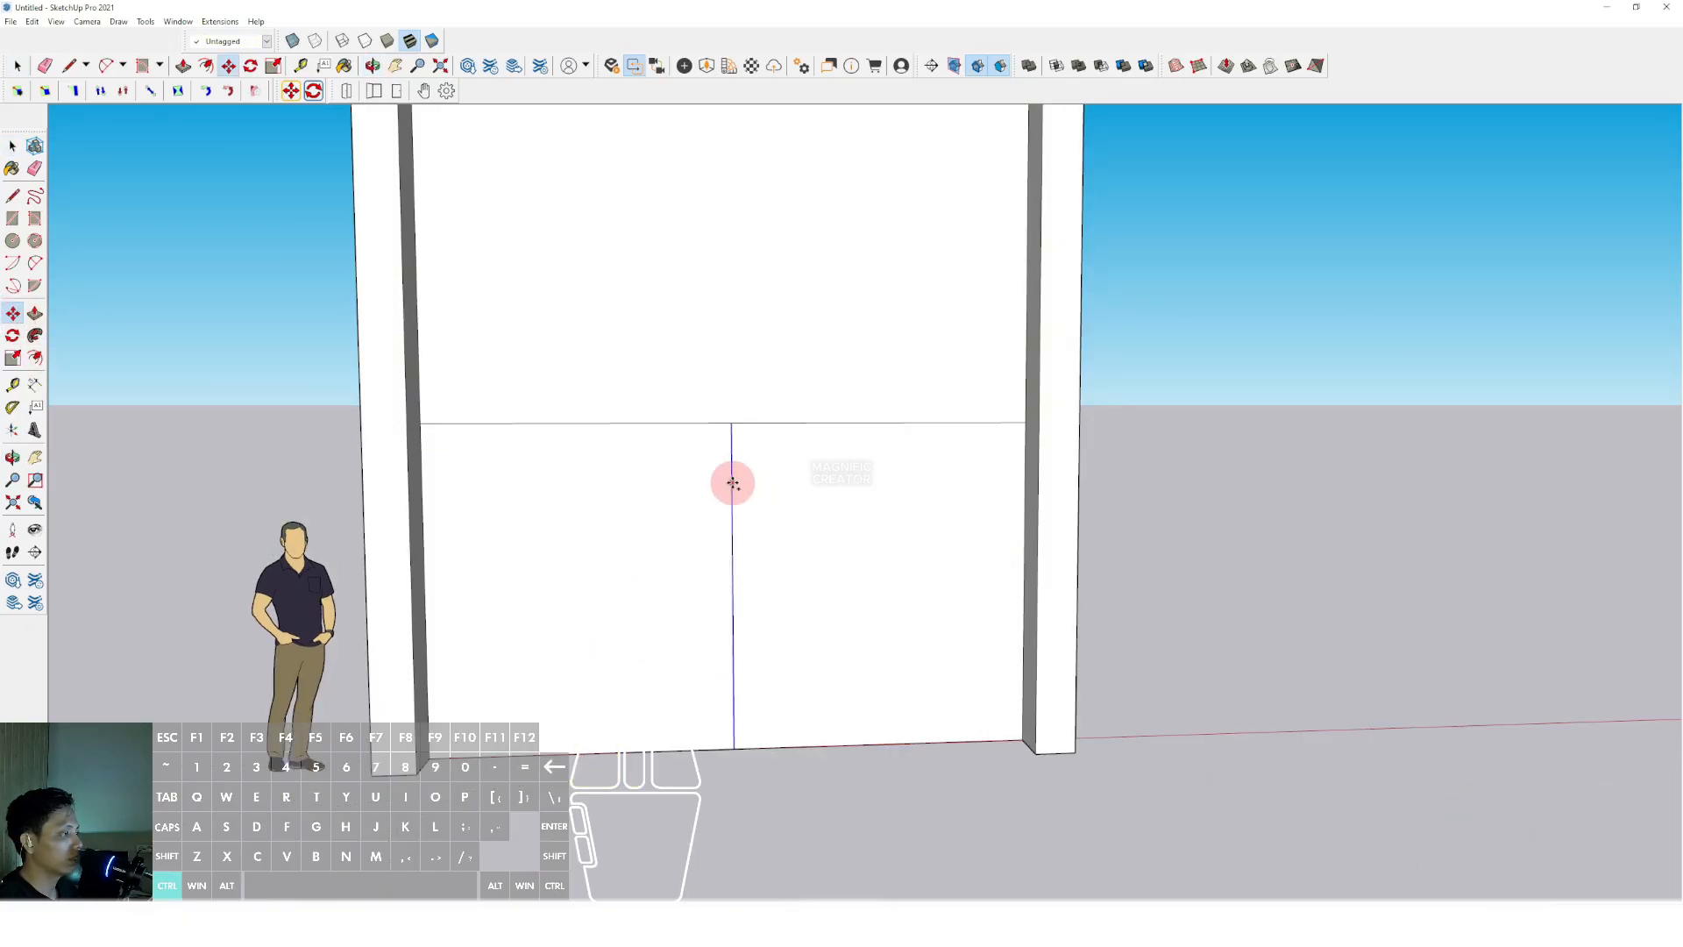
pyautogui.click(734, 466)
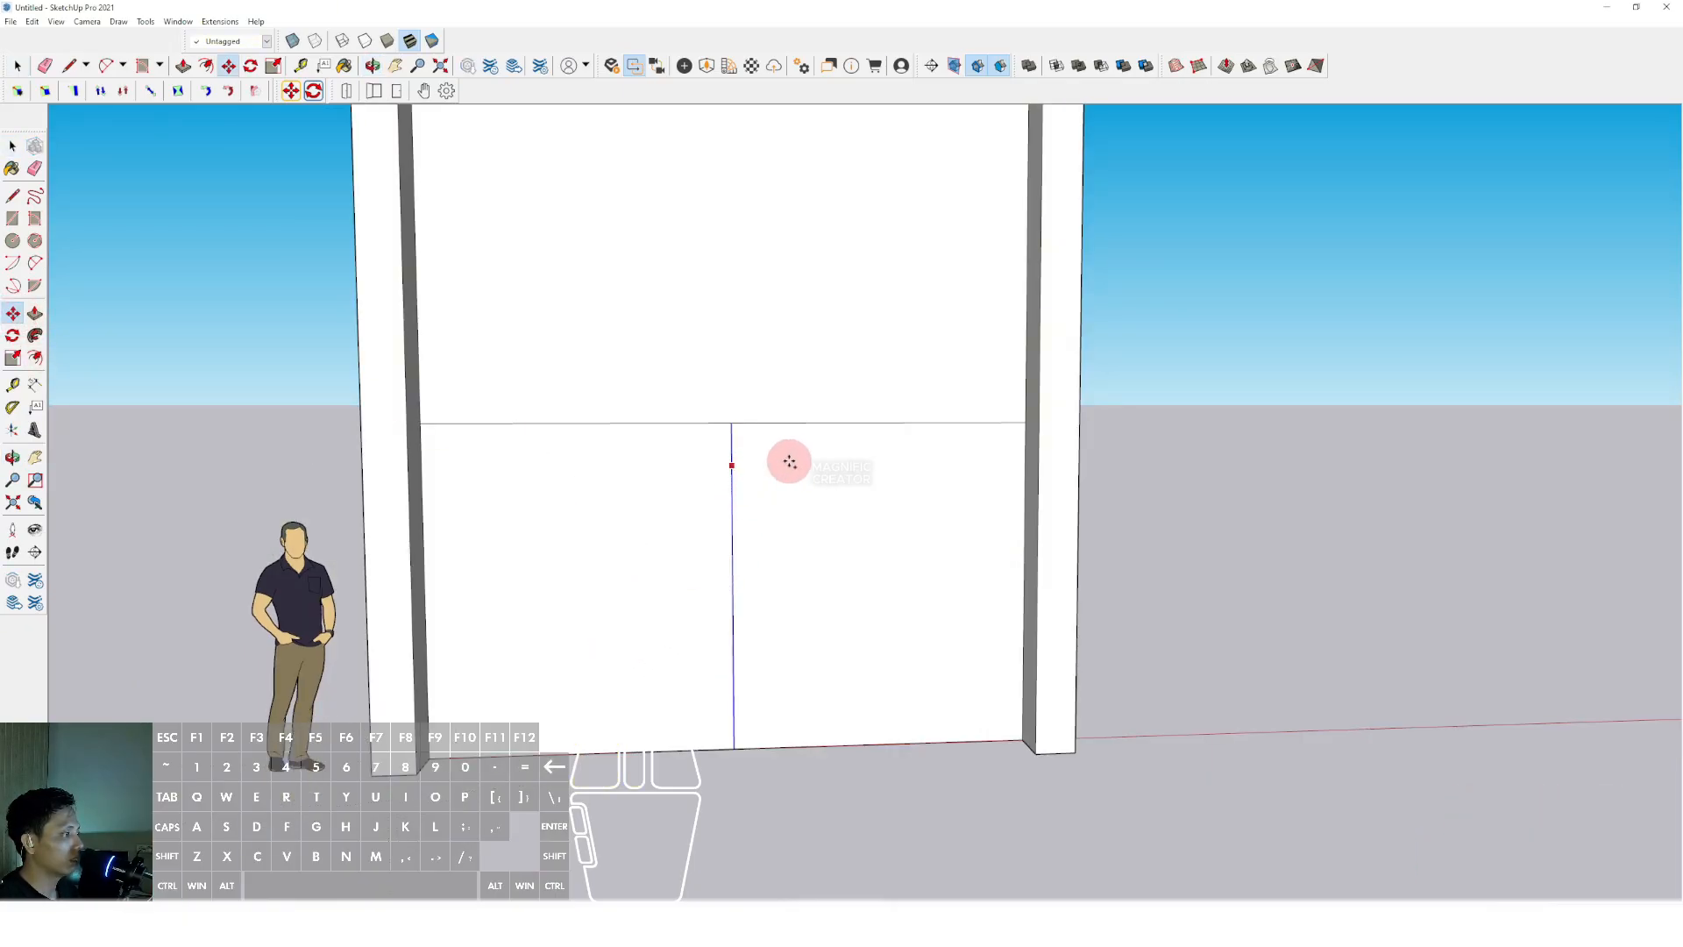
pyautogui.click(849, 465)
# Copy the lower front wall's central vertical line toward the left-hand post, matching the spacing of the right-hand copy
pyautogui.moveTo(850, 469); pyautogui.dragTo(684, 556, button='middle')
pyautogui.press('space')
pyautogui.click(764, 407)
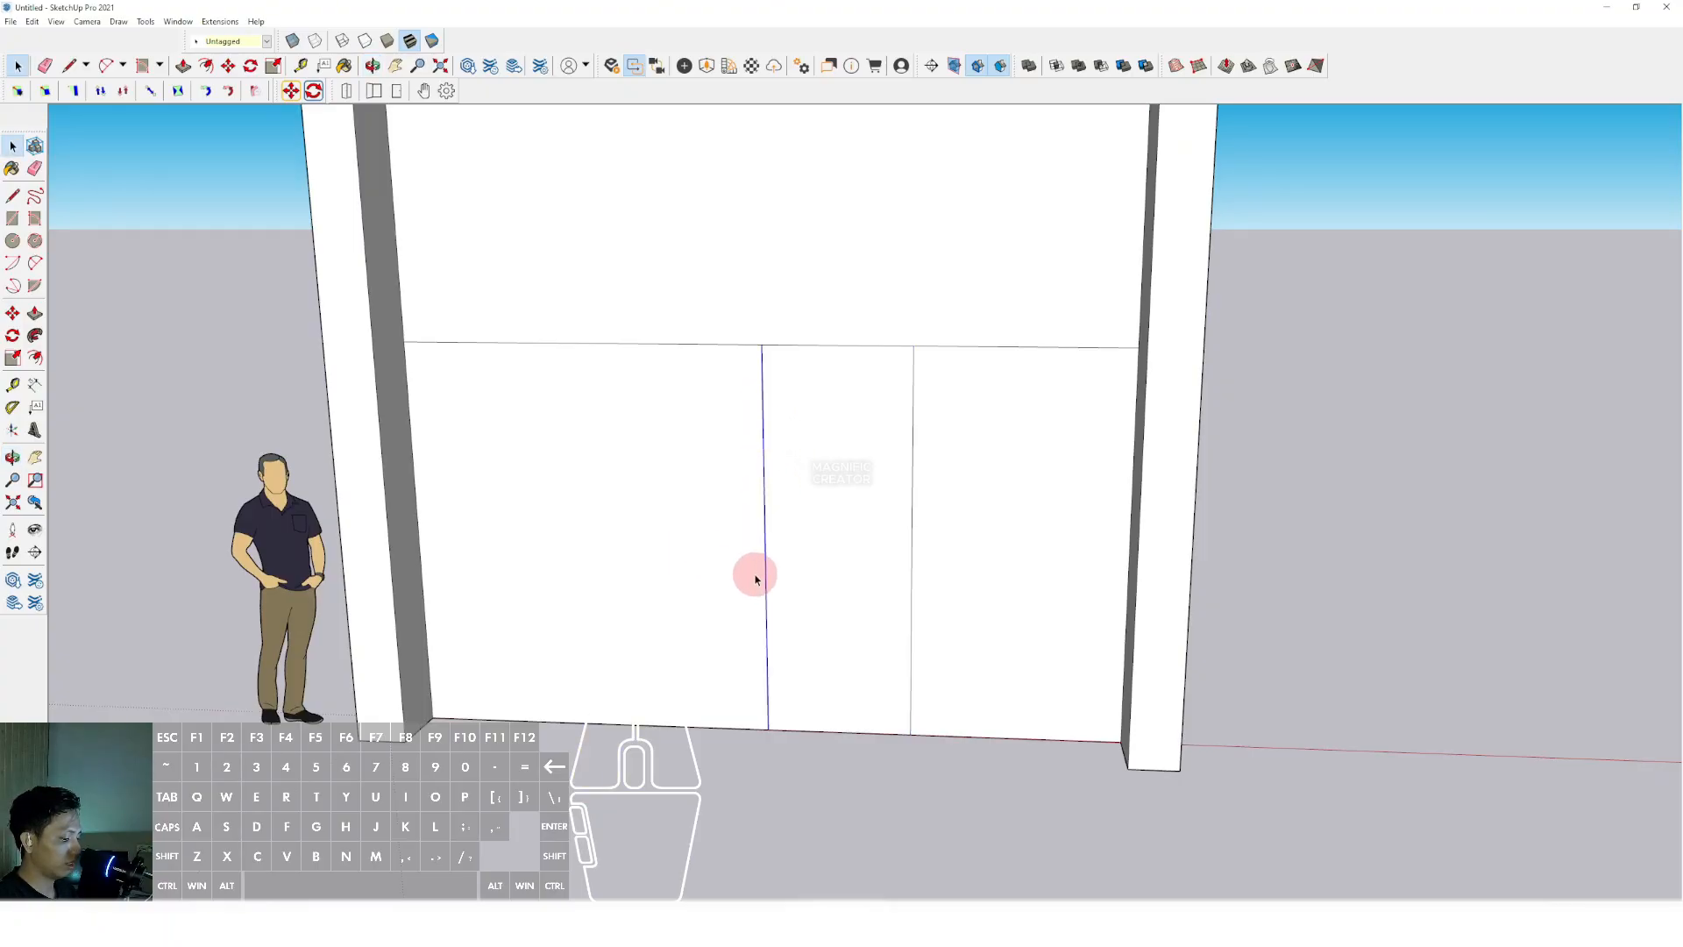
pyautogui.press('m')
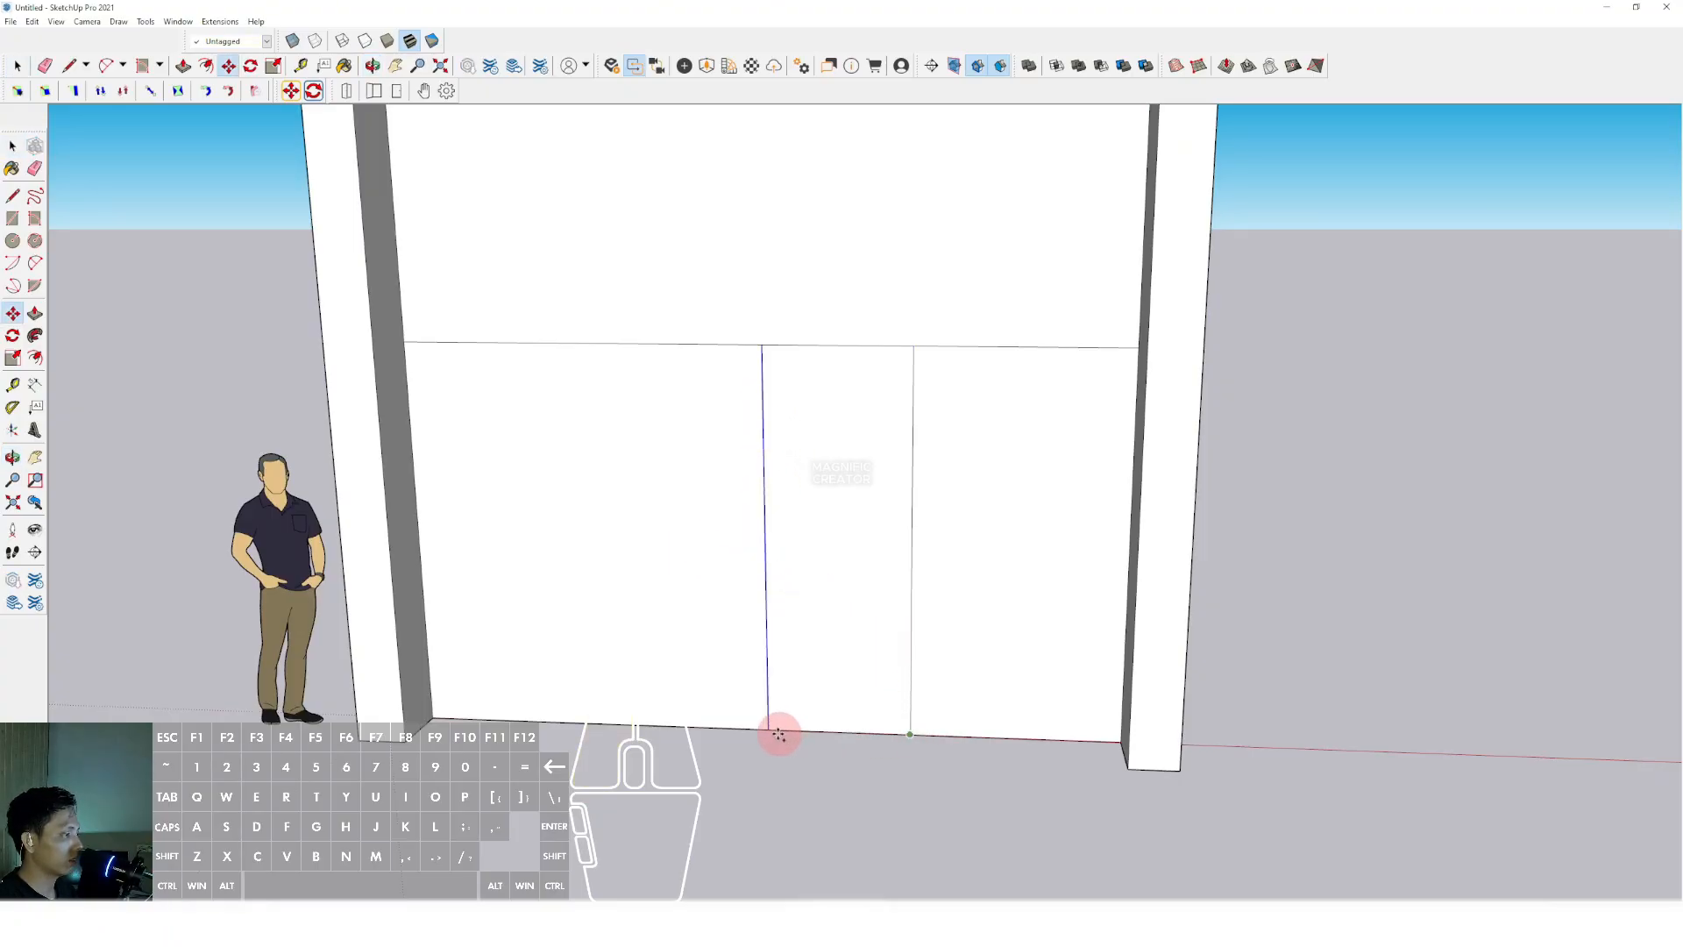
pyautogui.click(768, 730)
pyautogui.press('space')
pyautogui.scroll(-5, 774, 560)
pyautogui.keyDown('shift'); pyautogui.moveTo(772, 643); pyautogui.dragTo(775, 779, button='middle'); pyautogui.keyUp('shift')
pyautogui.moveTo(775, 779); pyautogui.dragTo(814, 574, button='middle')
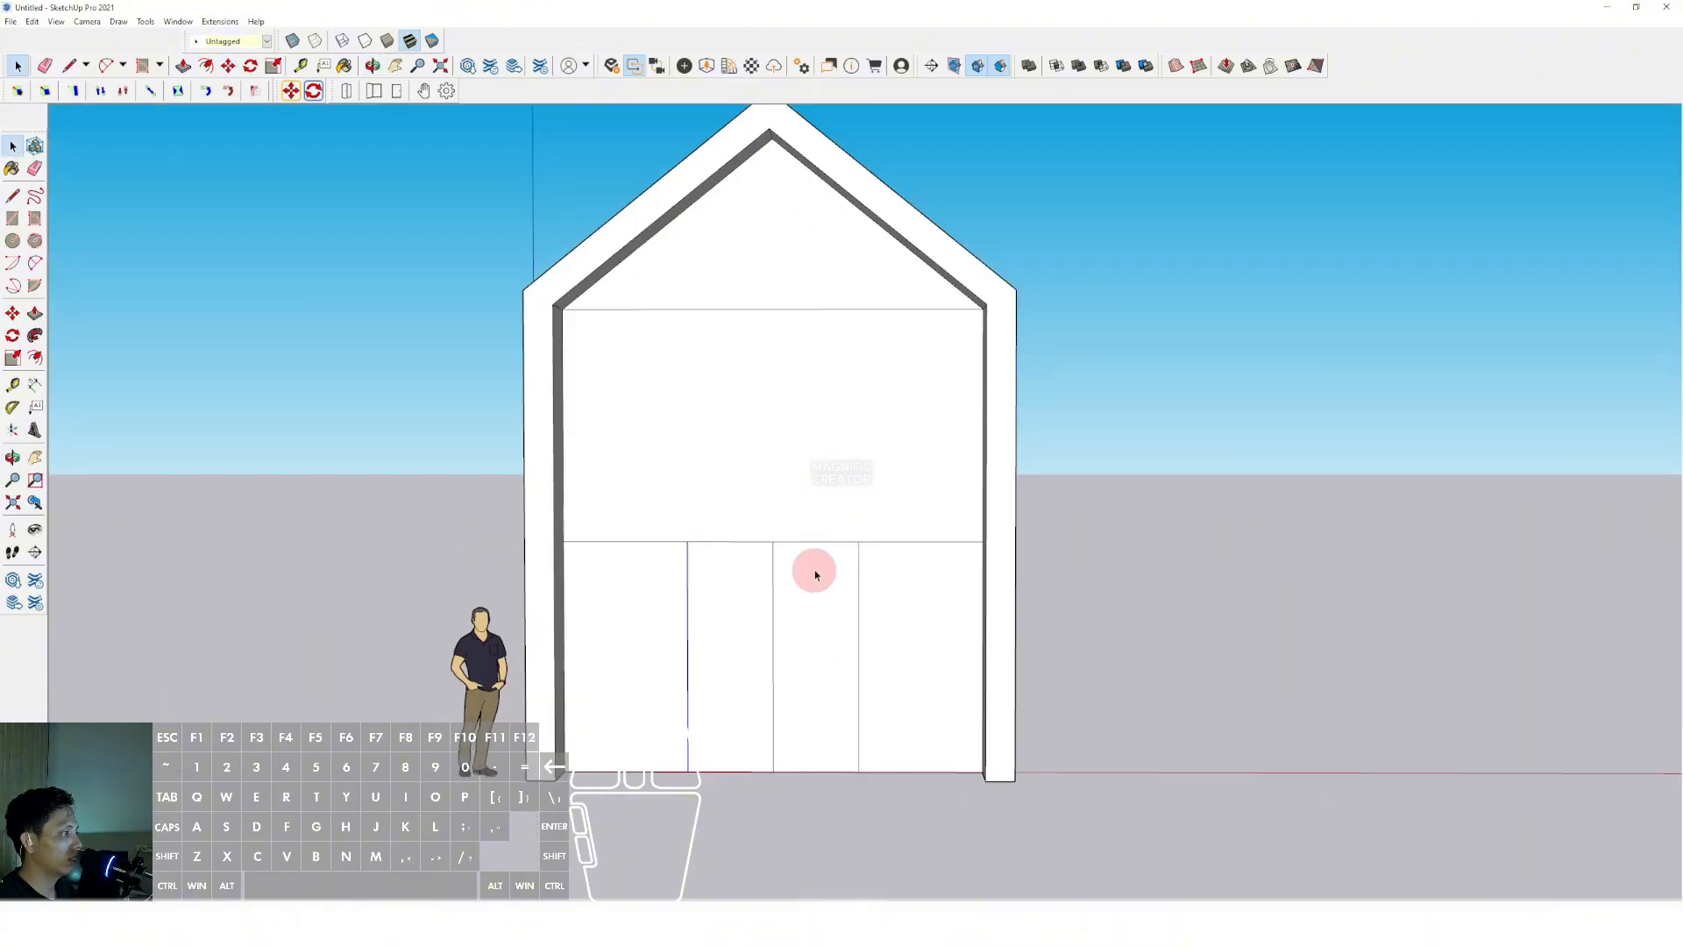
# Draw a vertical line from the top of the right-hand lower divider up to the frame's inner roof slope
pyautogui.scroll(2, 815, 574)
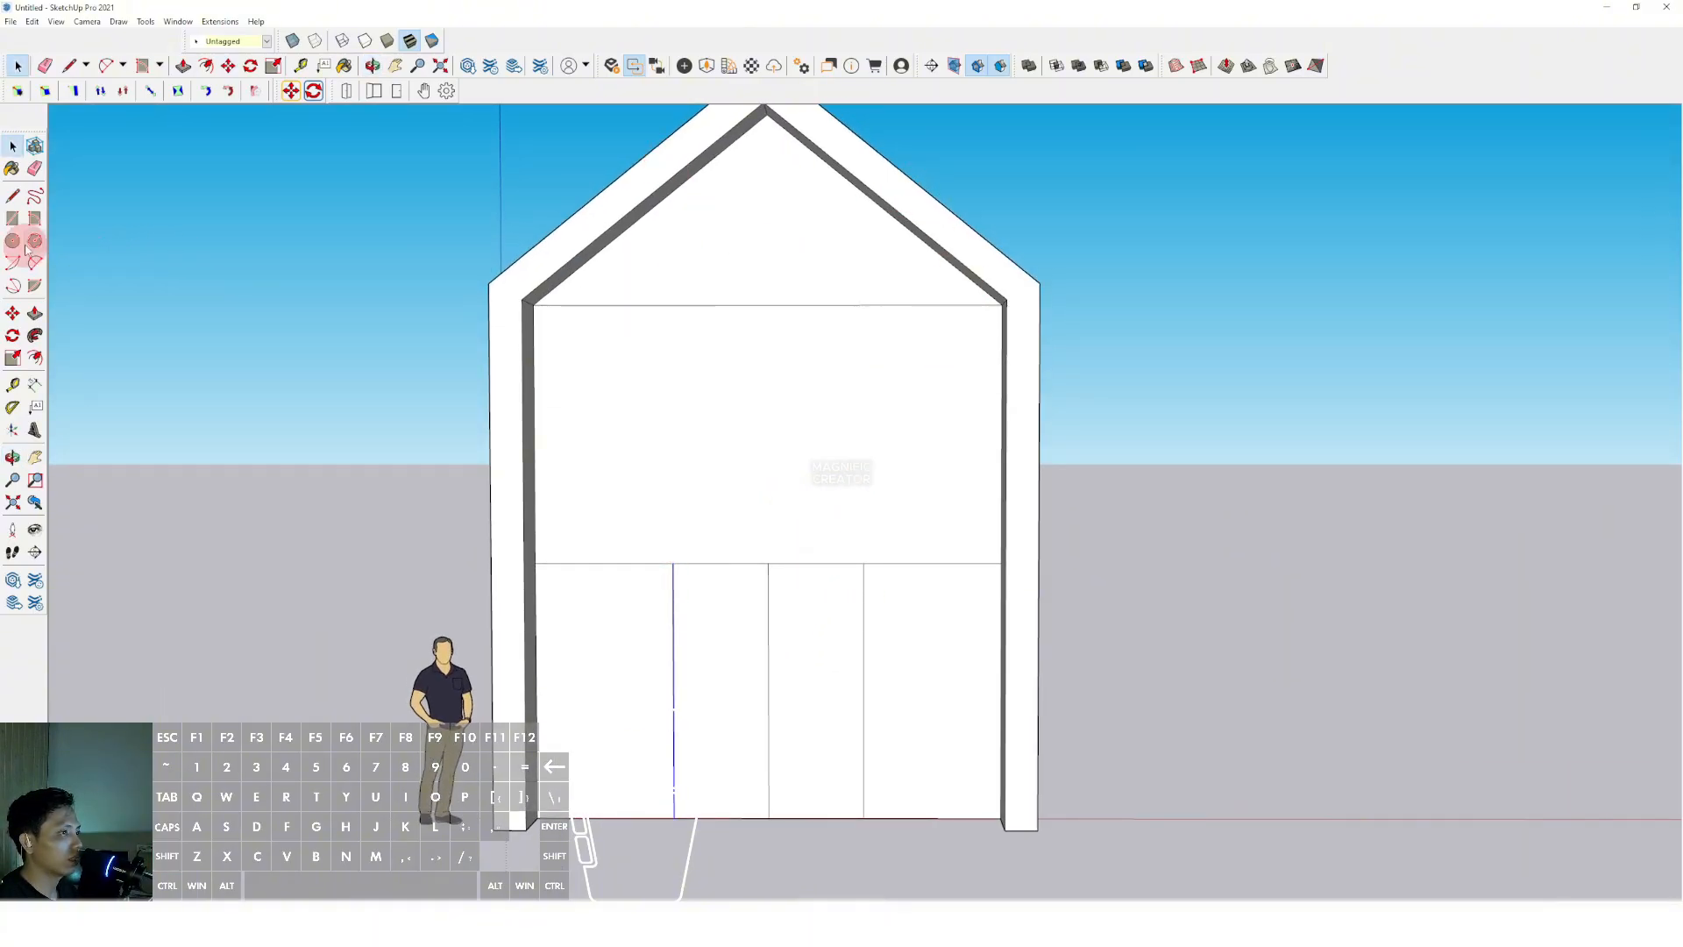
pyautogui.click(12, 200)
pyautogui.scroll(1, 864, 563)
pyautogui.click(863, 564)
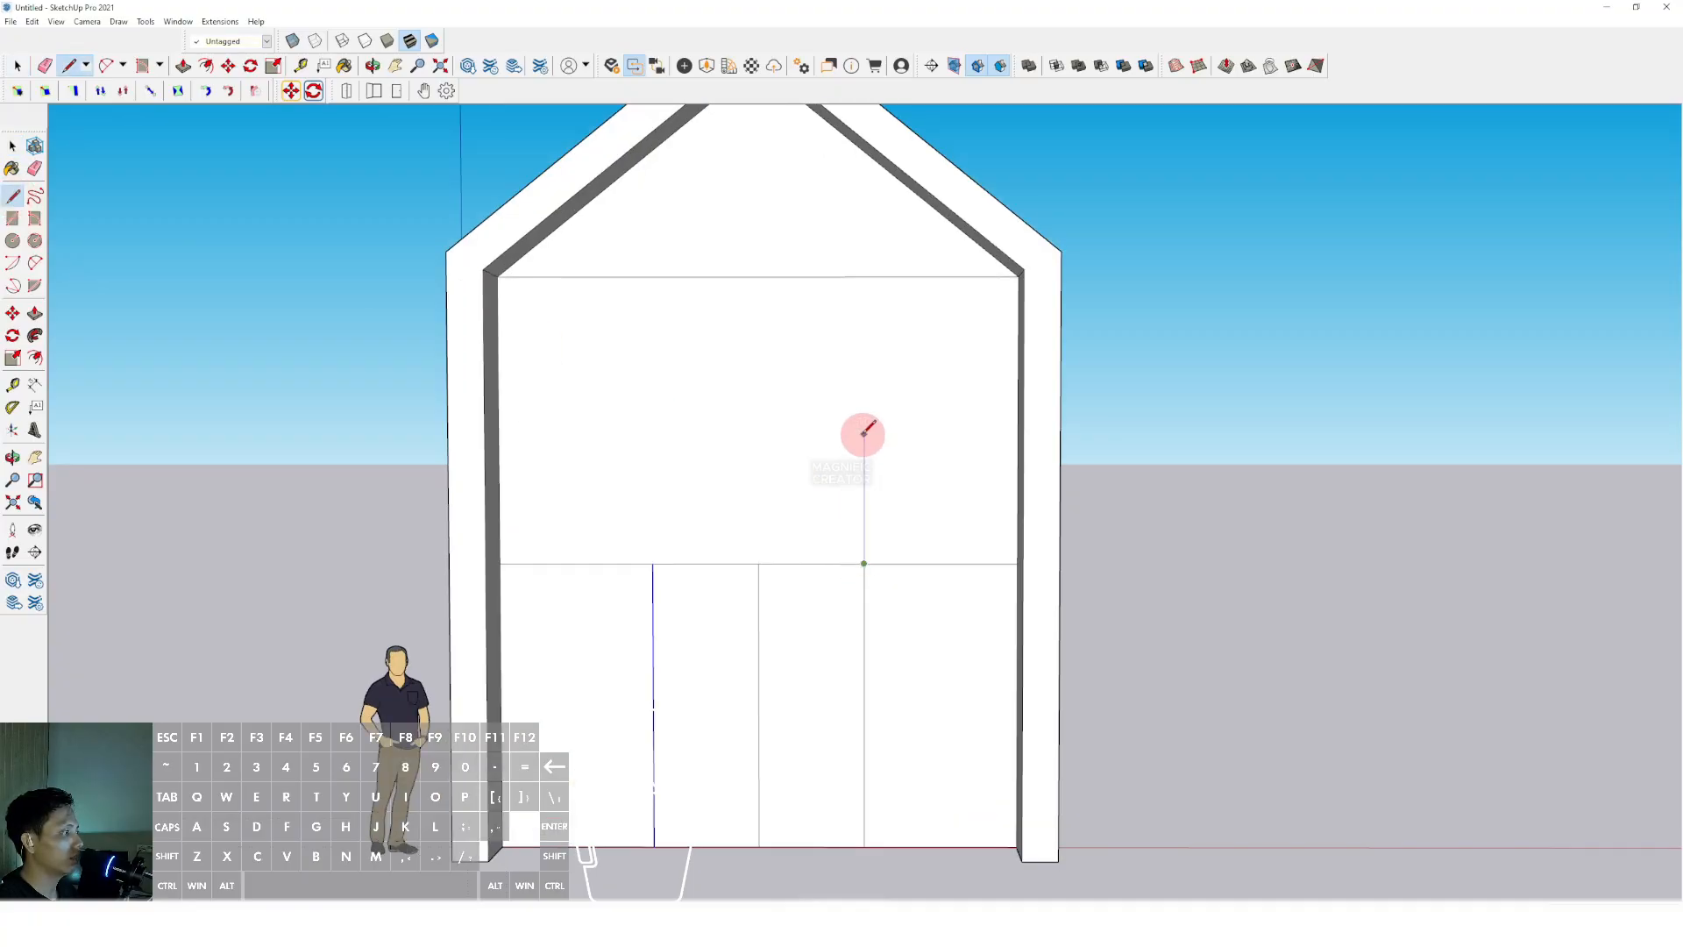
pyautogui.scroll(2, 865, 405)
pyautogui.keyDown('shift'); pyautogui.moveTo(880, 414); pyautogui.dragTo(898, 440, button='middle'); pyautogui.keyUp('shift')
pyautogui.click(882, 120)
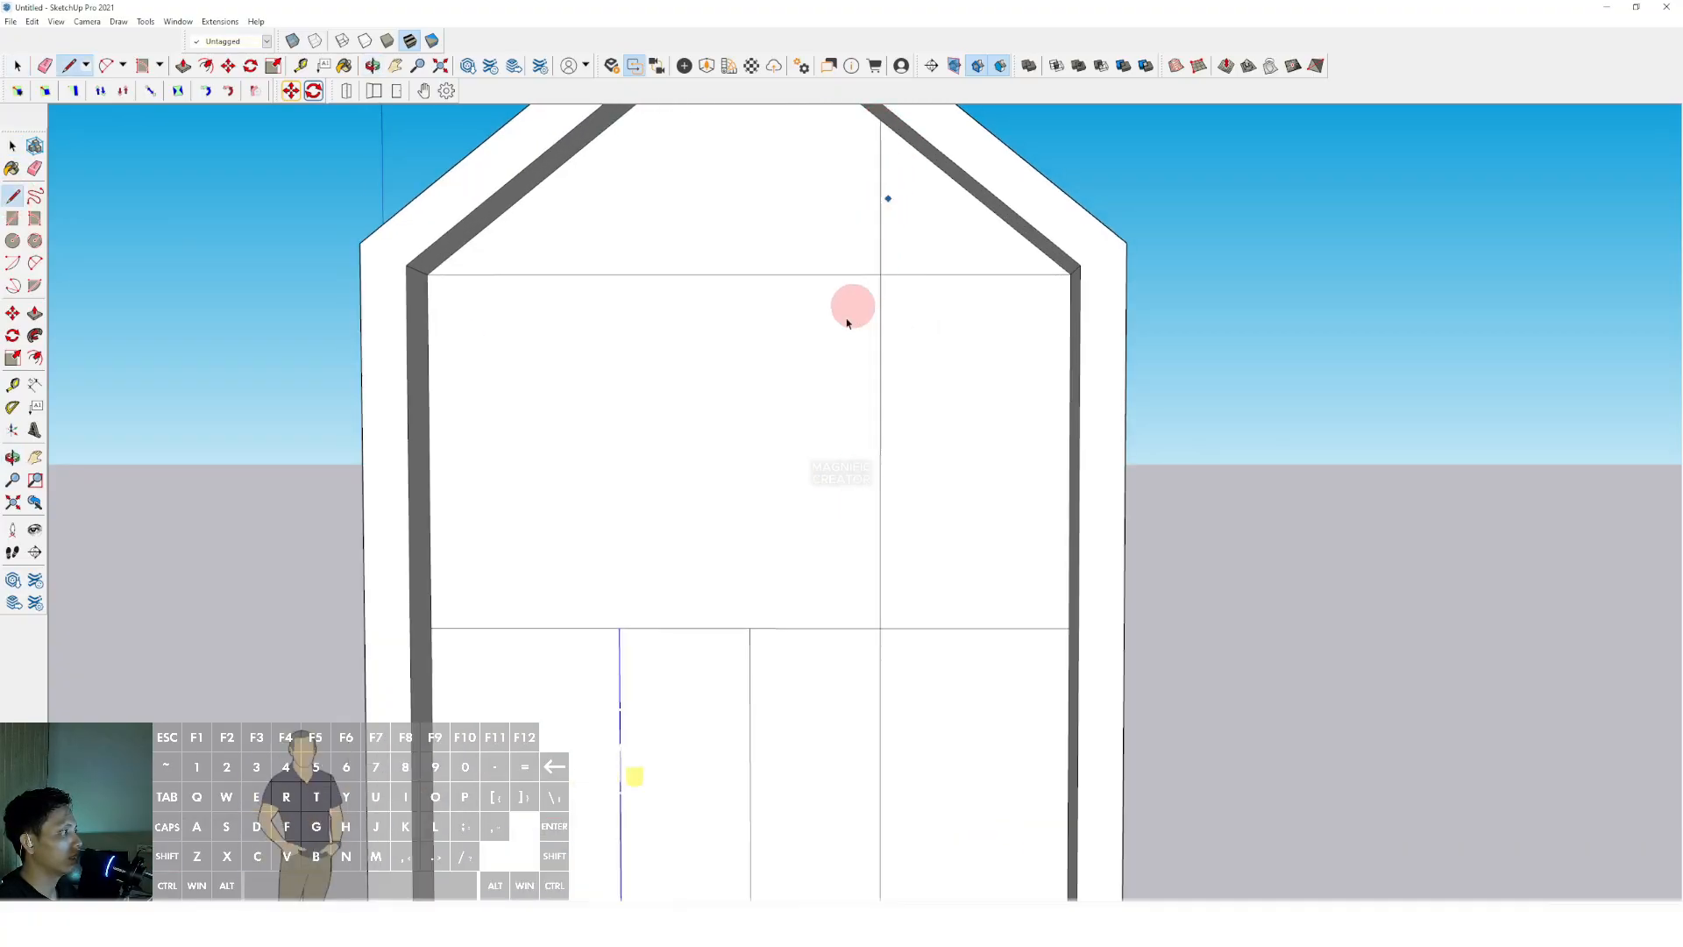
# Extend the left-hand lower divider with a vertical line up to the frame's left inner roof slope
pyautogui.scroll(-2, 693, 544)
pyautogui.click(674, 537)
pyautogui.keyDown('shift'); pyautogui.moveTo(676, 485); pyautogui.dragTo(680, 503, button='middle'); pyautogui.keyUp('shift')
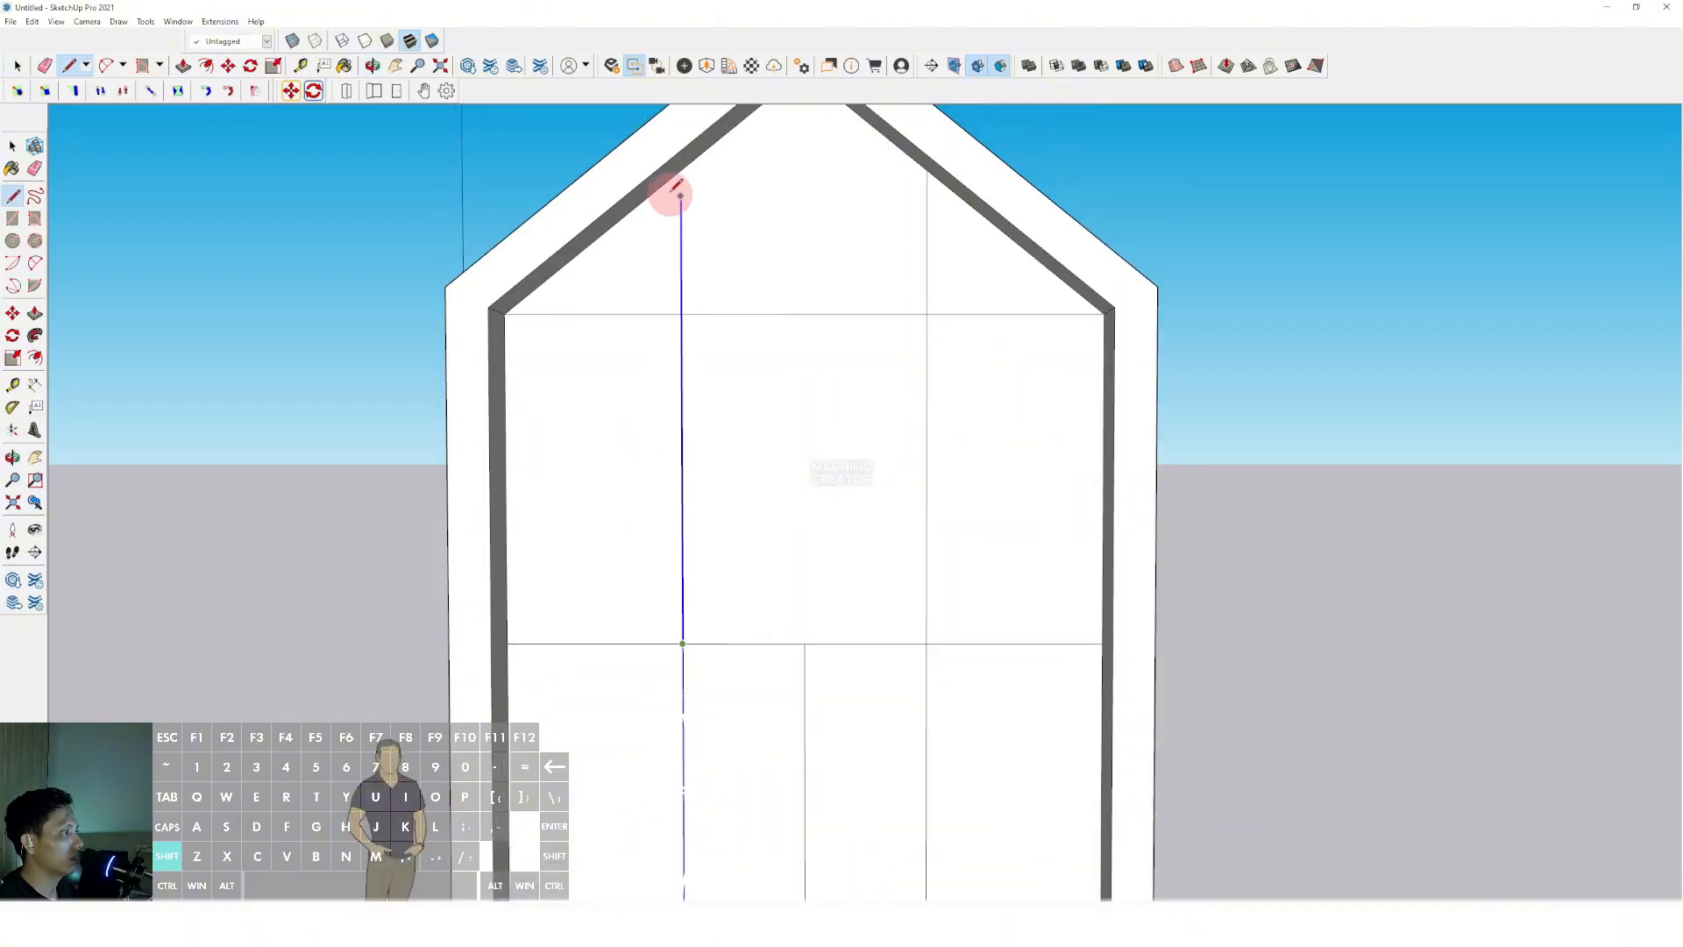
pyautogui.keyDown('shift'); pyautogui.click(677, 179); pyautogui.keyUp('shift')
pyautogui.press('space')
pyautogui.scroll(-2, 745, 302)
pyautogui.moveTo(756, 328); pyautogui.dragTo(845, 570, button='middle')
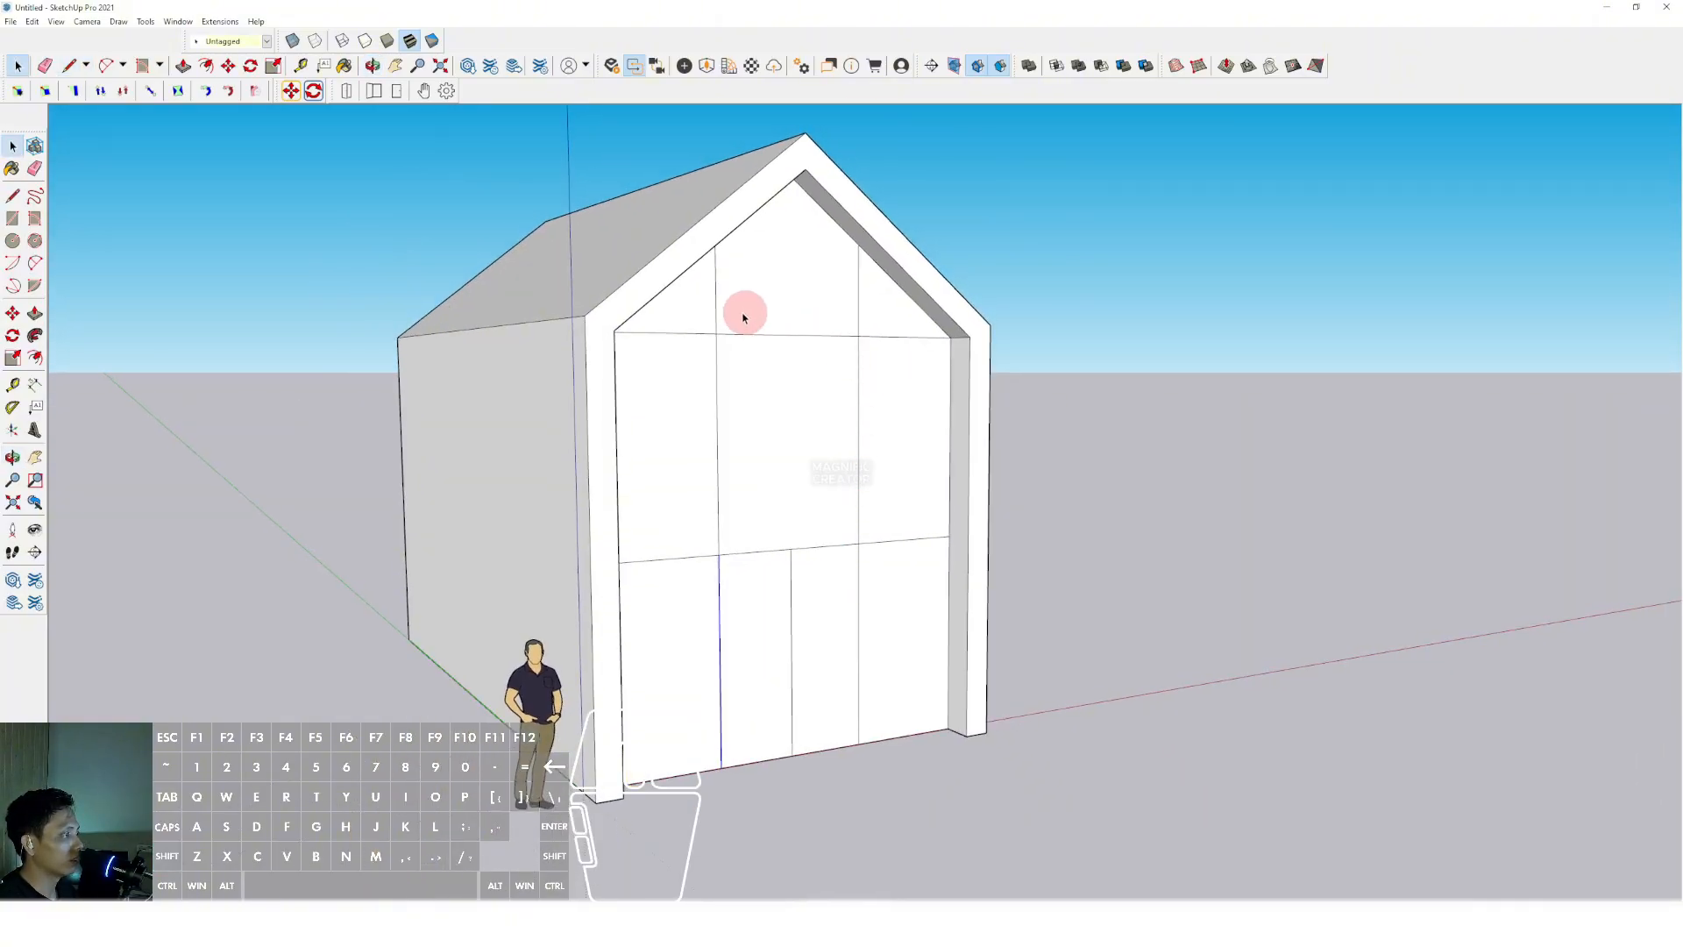
pyautogui.moveTo(872, 497); pyautogui.dragTo(821, 646, button='middle')
pyautogui.scroll(3, 721, 609)
pyautogui.scroll(-5, 755, 600)
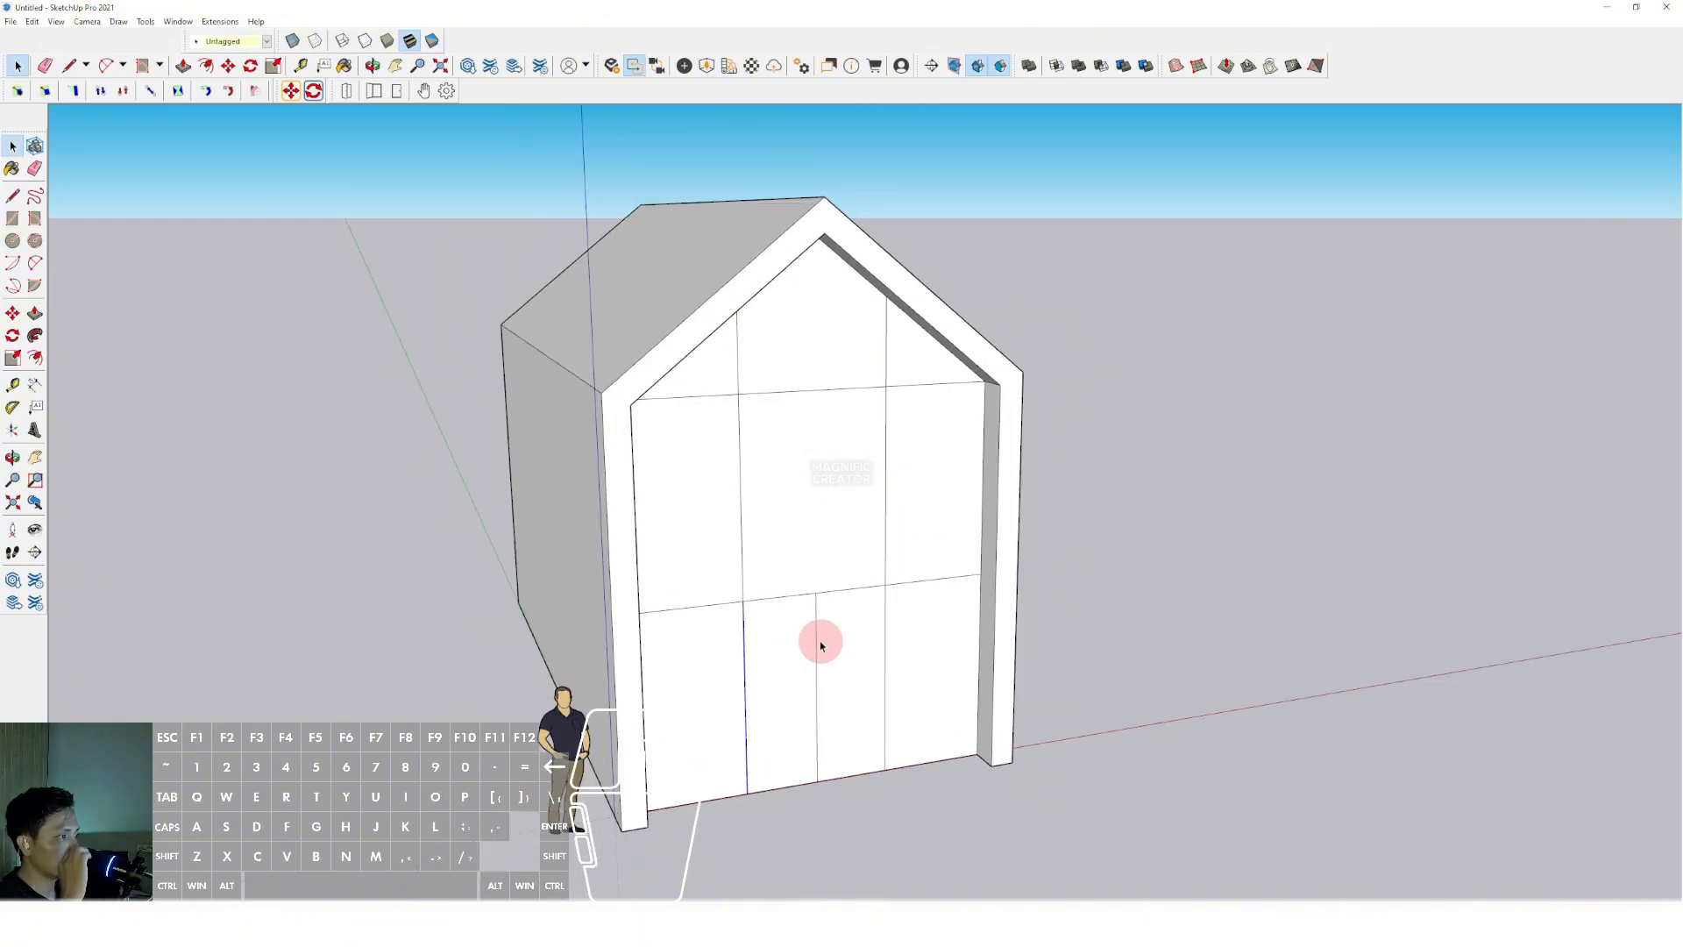
pyautogui.scroll(-2, 776, 554)
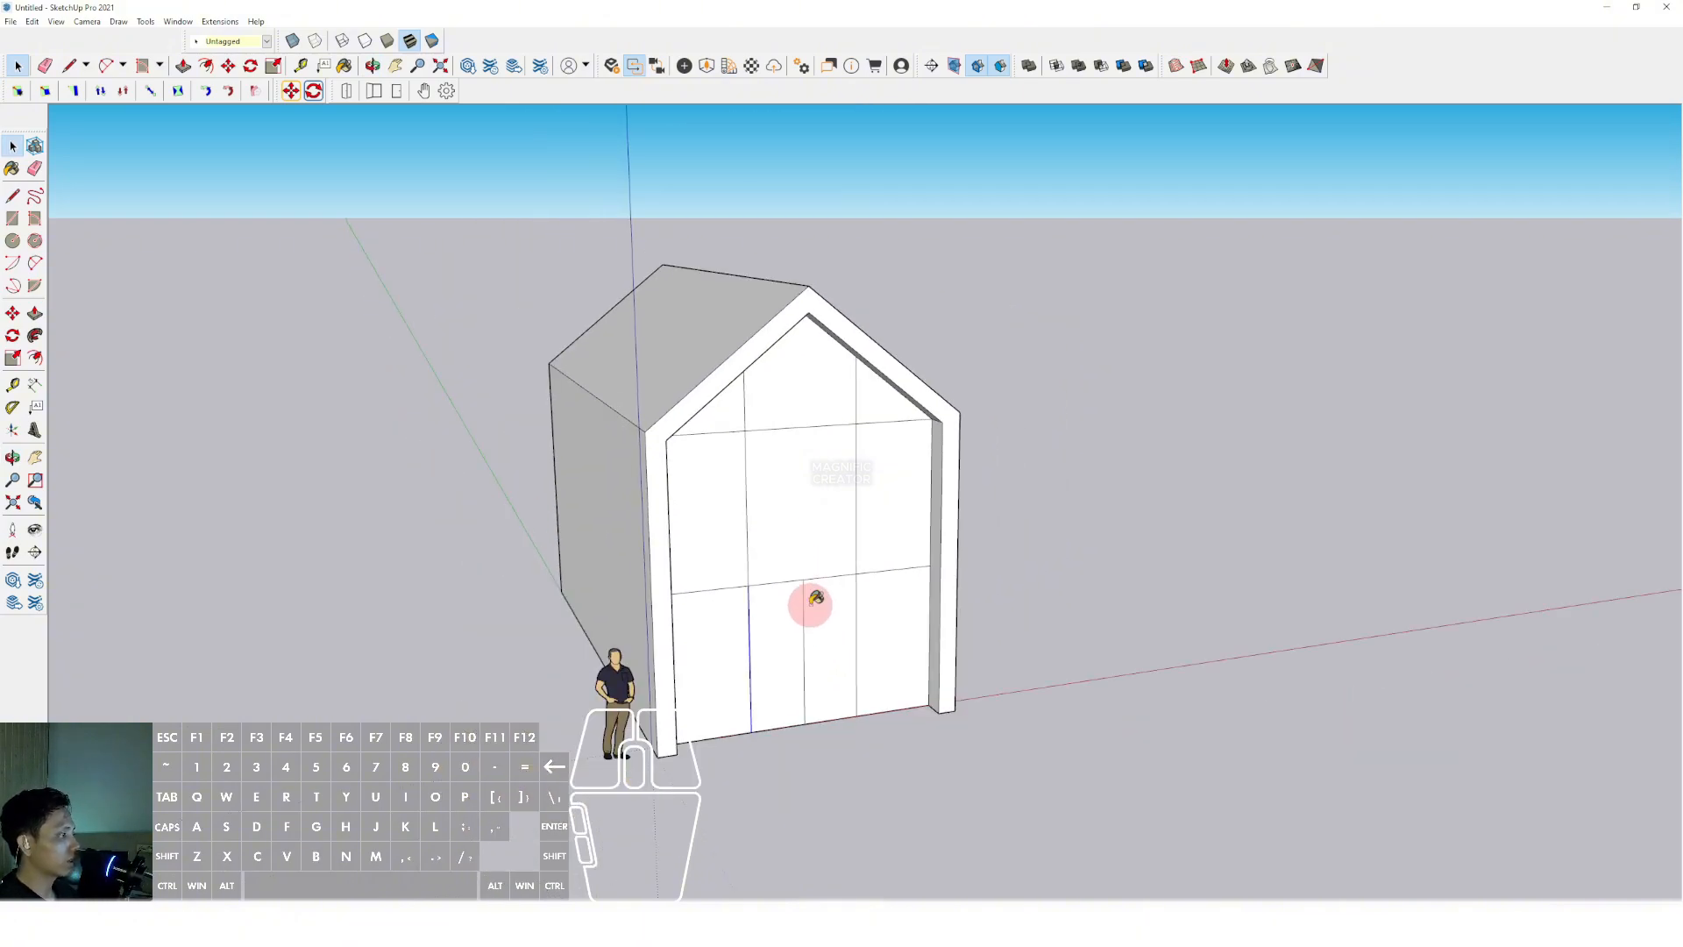
# Create a new material using the image 89_pine light wood fine texture-seamless.jpg from the Wood textures folder
pyautogui.press('b')
pyautogui.scroll(3, 771, 630)
pyautogui.moveTo(771, 630)
pyautogui.mouseDown(button='middle')
pyautogui.moveTo(790, 650)
pyautogui.moveTo(826, 646)
pyautogui.mouseUp(button='middle')
pyautogui.press('space')
pyautogui.scroll(-2, 772, 579)
pyautogui.keyDown('shift'); pyautogui.moveTo(775, 579); pyautogui.dragTo(799, 586, button='middle'); pyautogui.keyUp('shift')
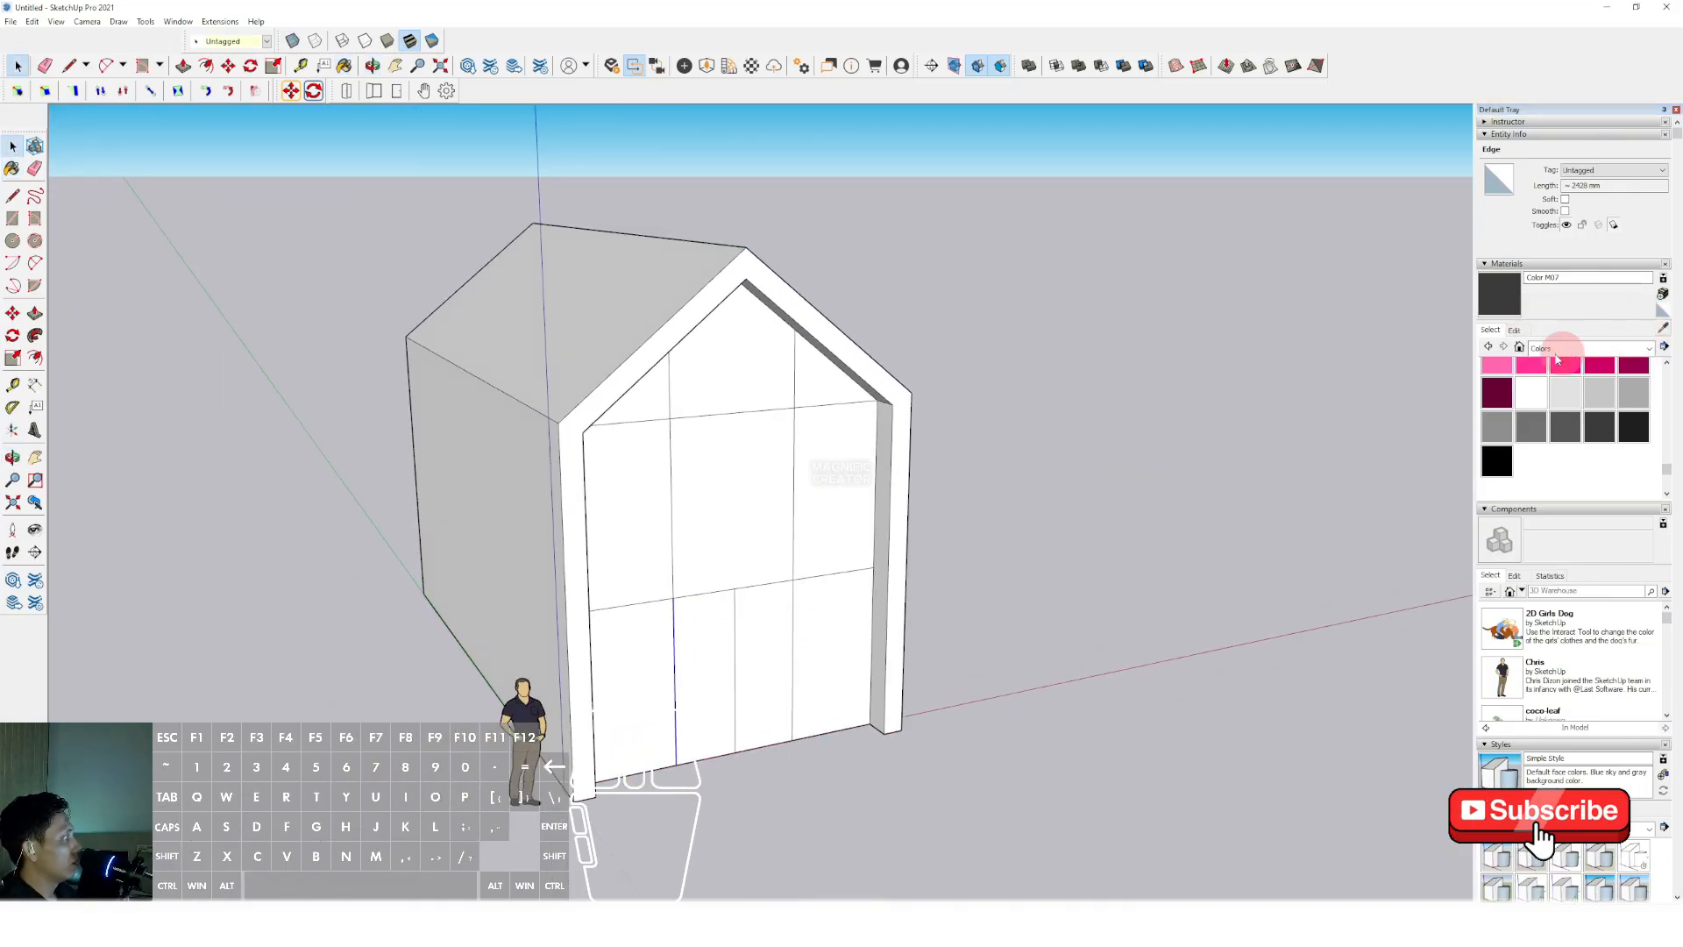
pyautogui.scroll(2, 845, 517)
pyautogui.keyDown('shift'); pyautogui.moveTo(845, 517); pyautogui.dragTo(1060, 471, button='middle'); pyautogui.keyUp('shift')
pyautogui.moveTo(1060, 471); pyautogui.dragTo(983, 468, button='middle')
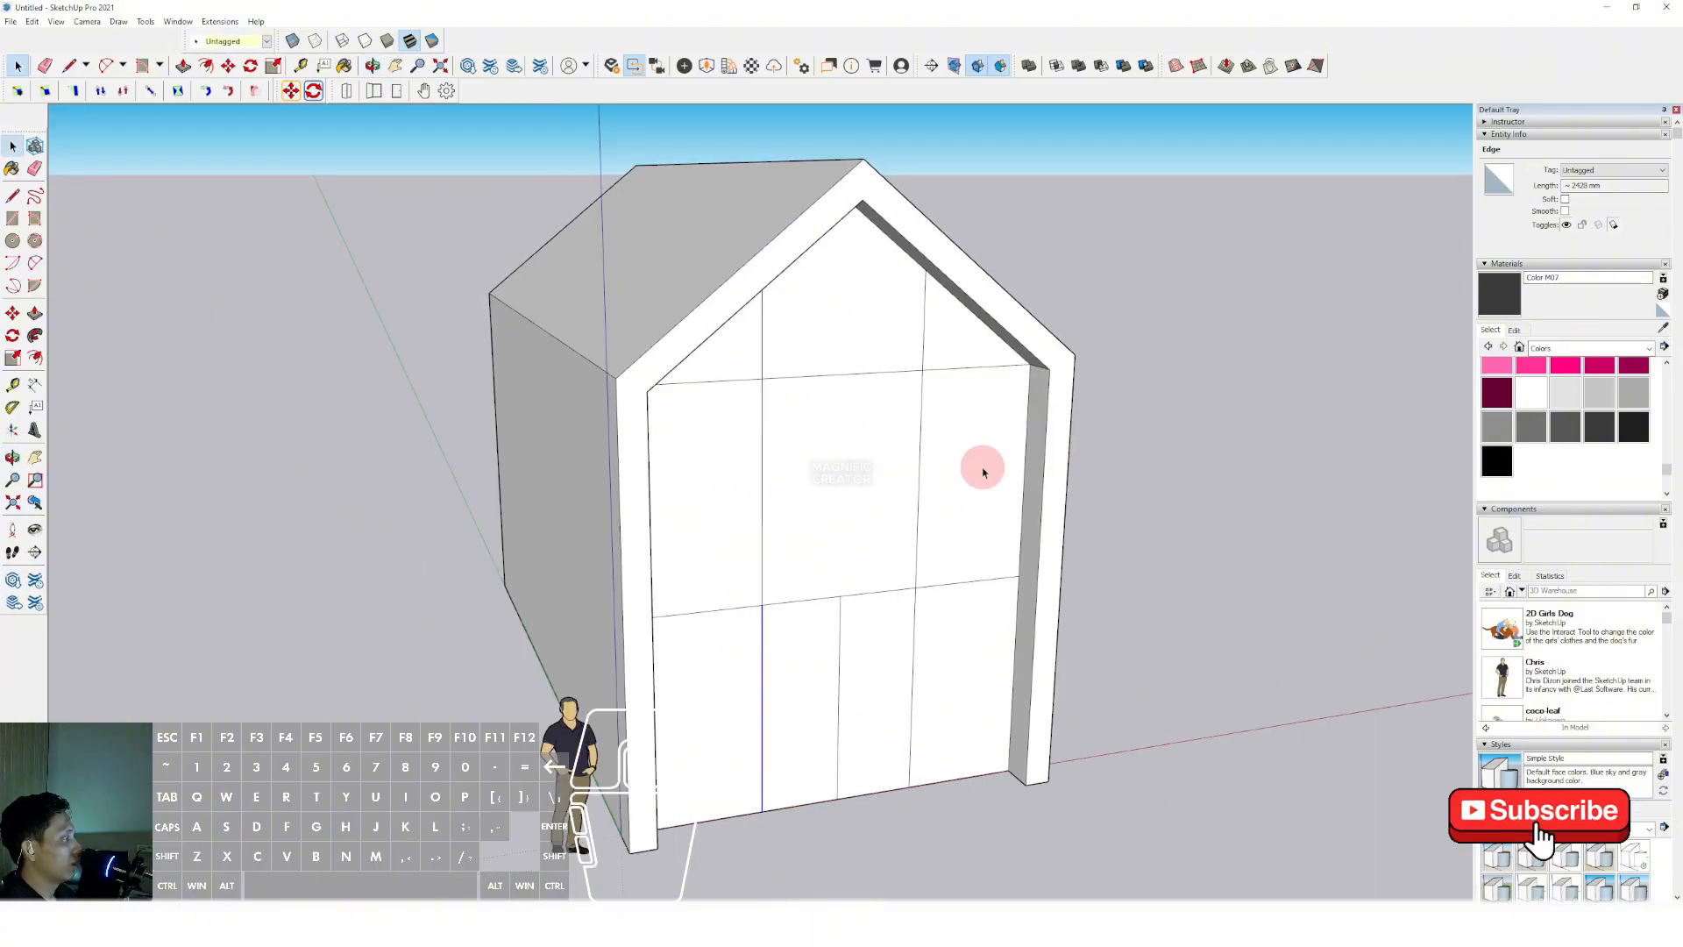
pyautogui.click(1663, 295)
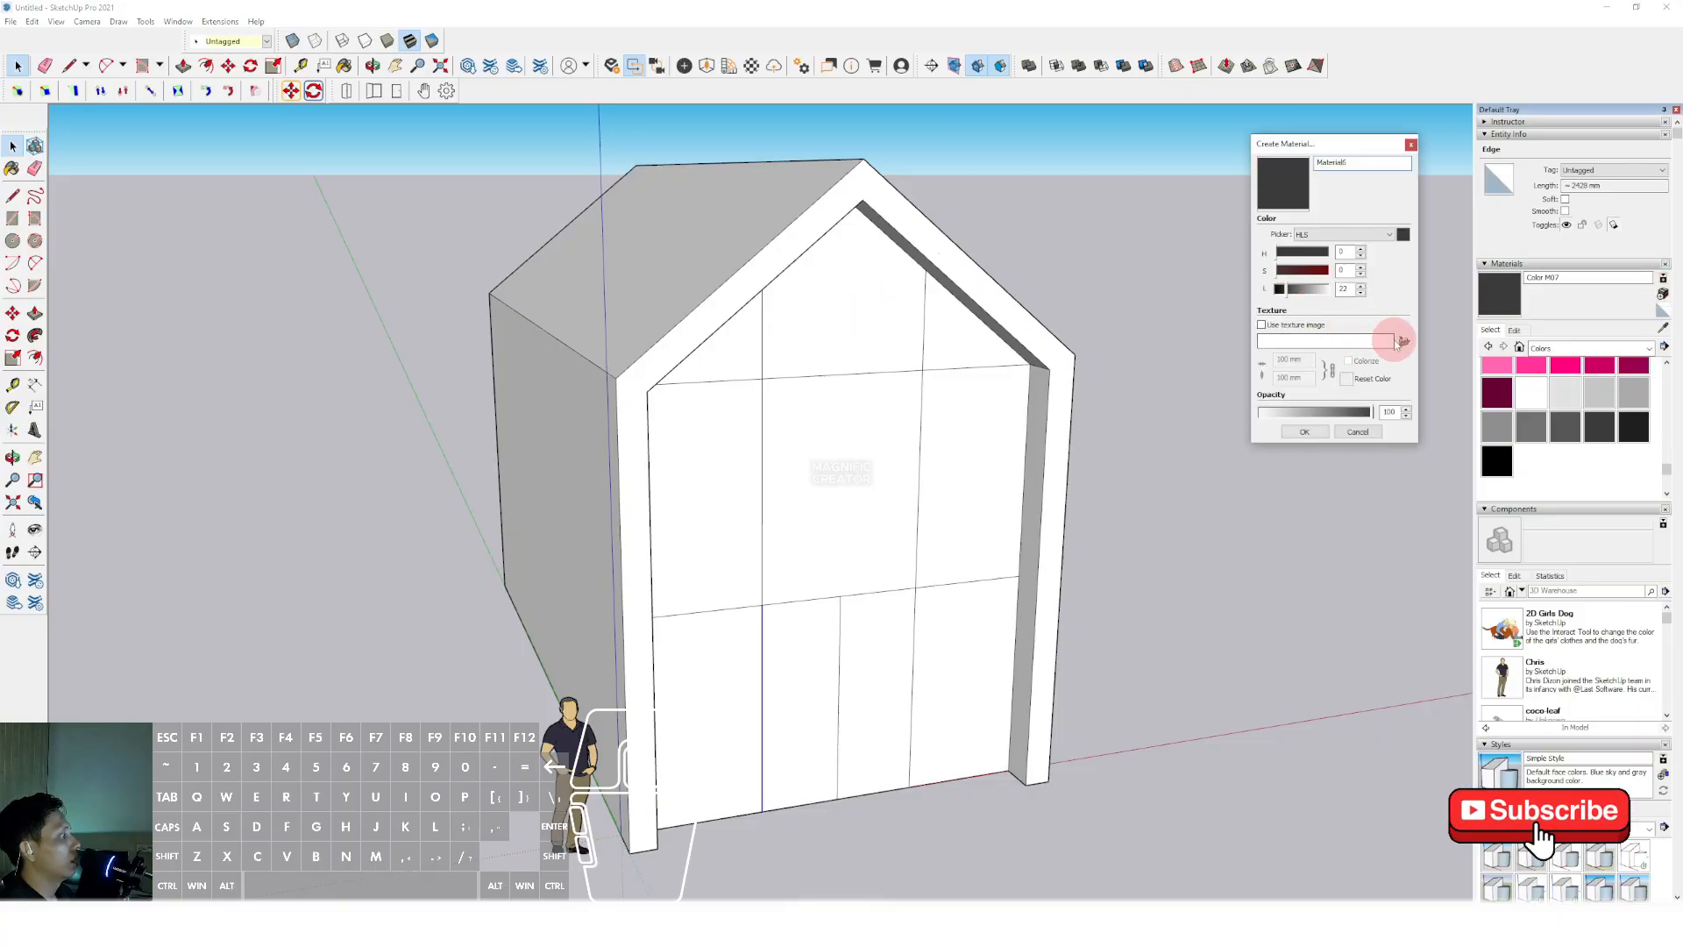
pyautogui.click(1404, 343)
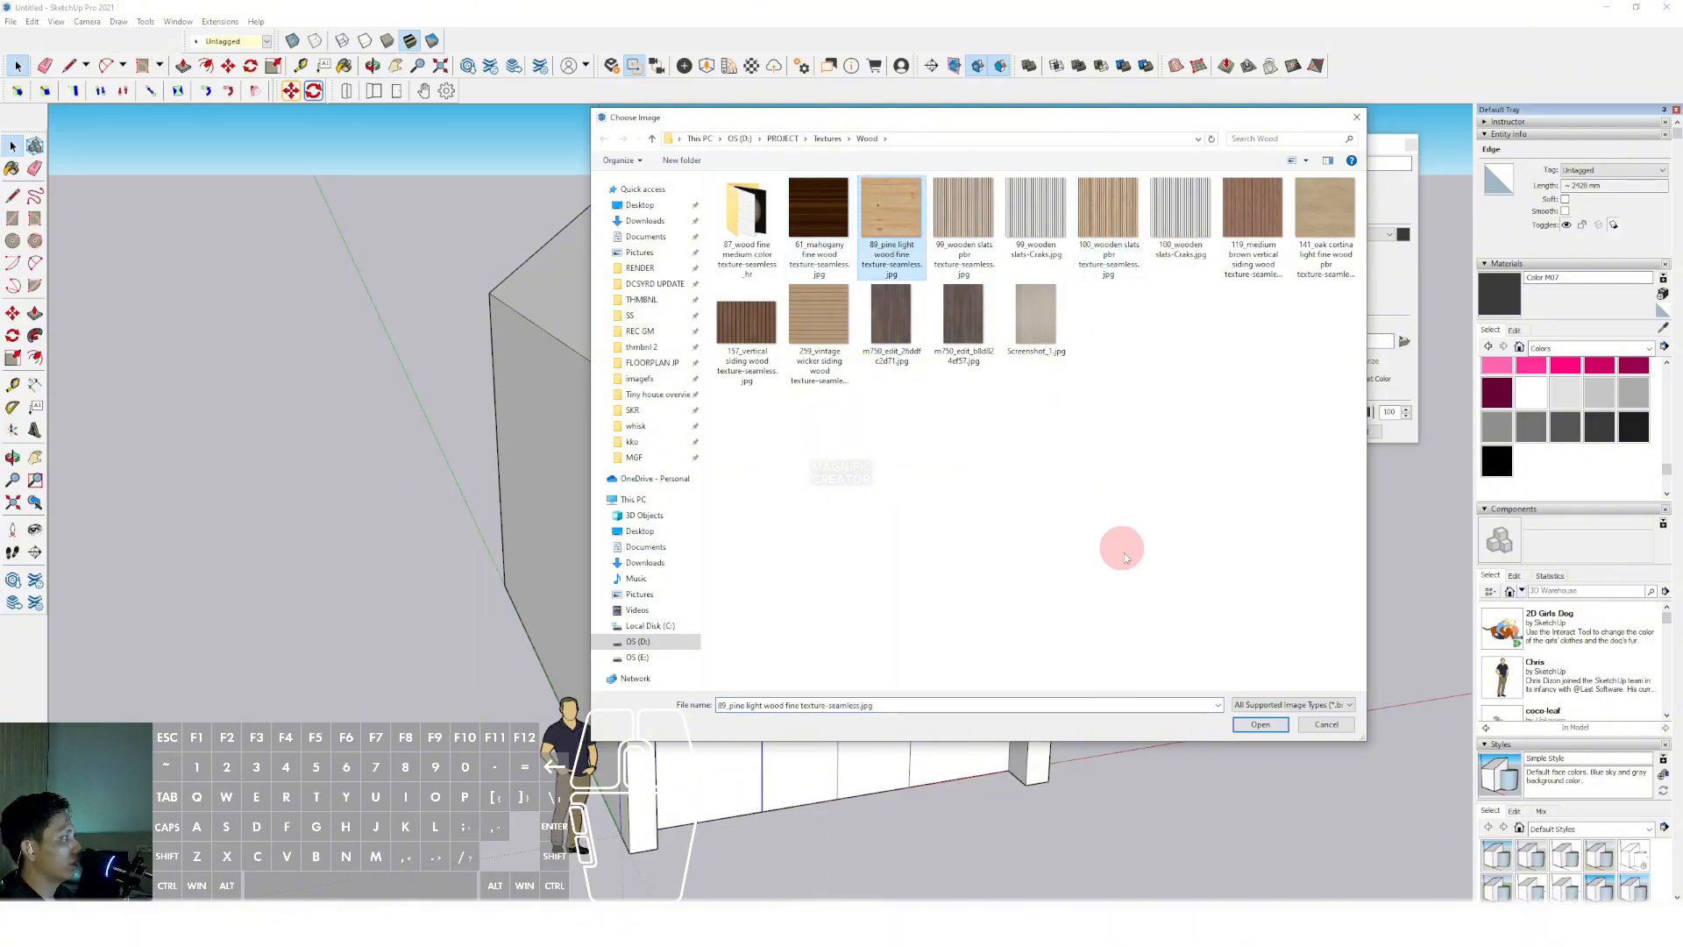
pyautogui.click(1266, 728)
pyautogui.click(1022, 358)
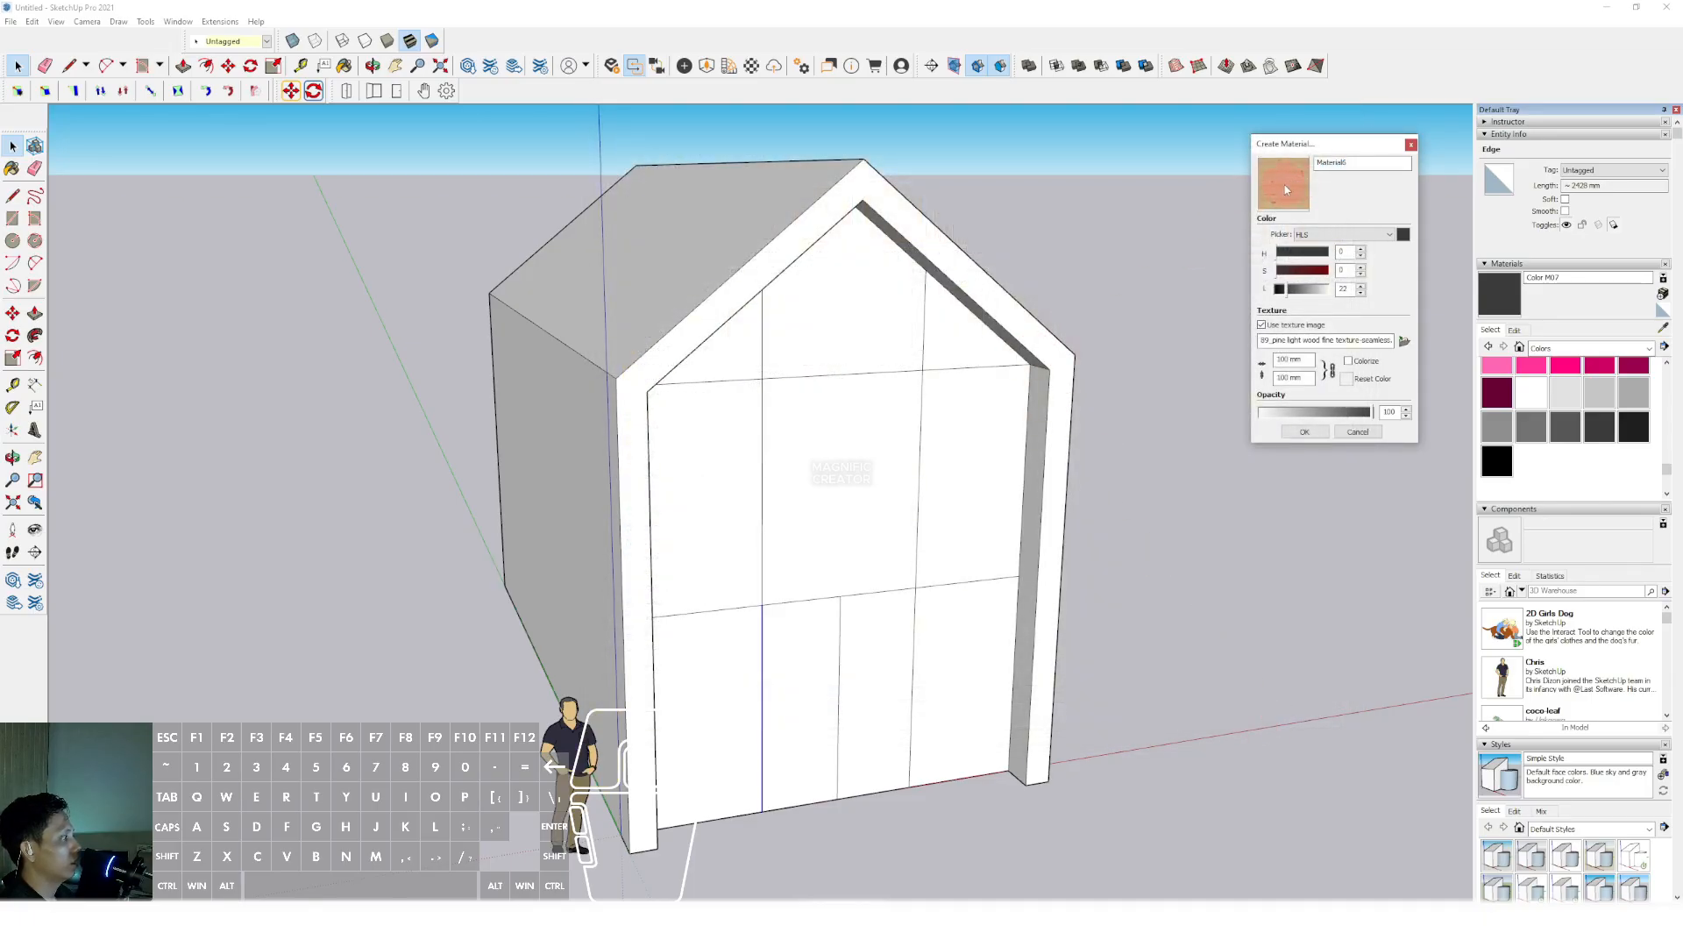
pyautogui.click(1304, 433)
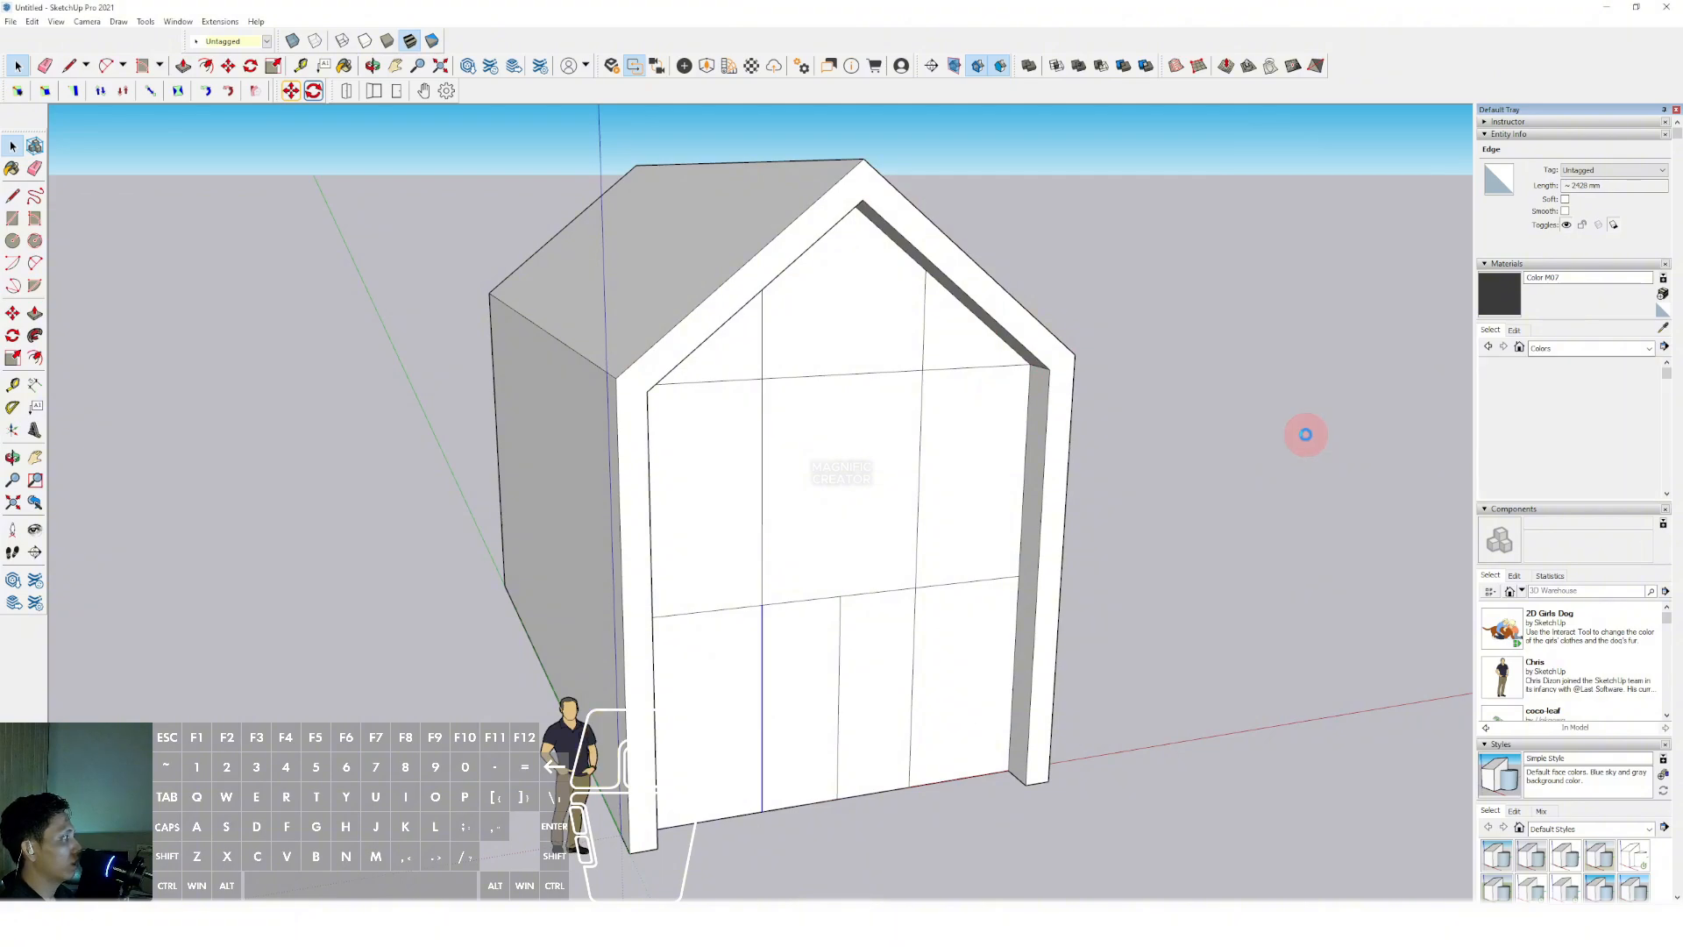
# Edit the new wood material and set its texture size to 1000 mm
pyautogui.click(1485, 342)
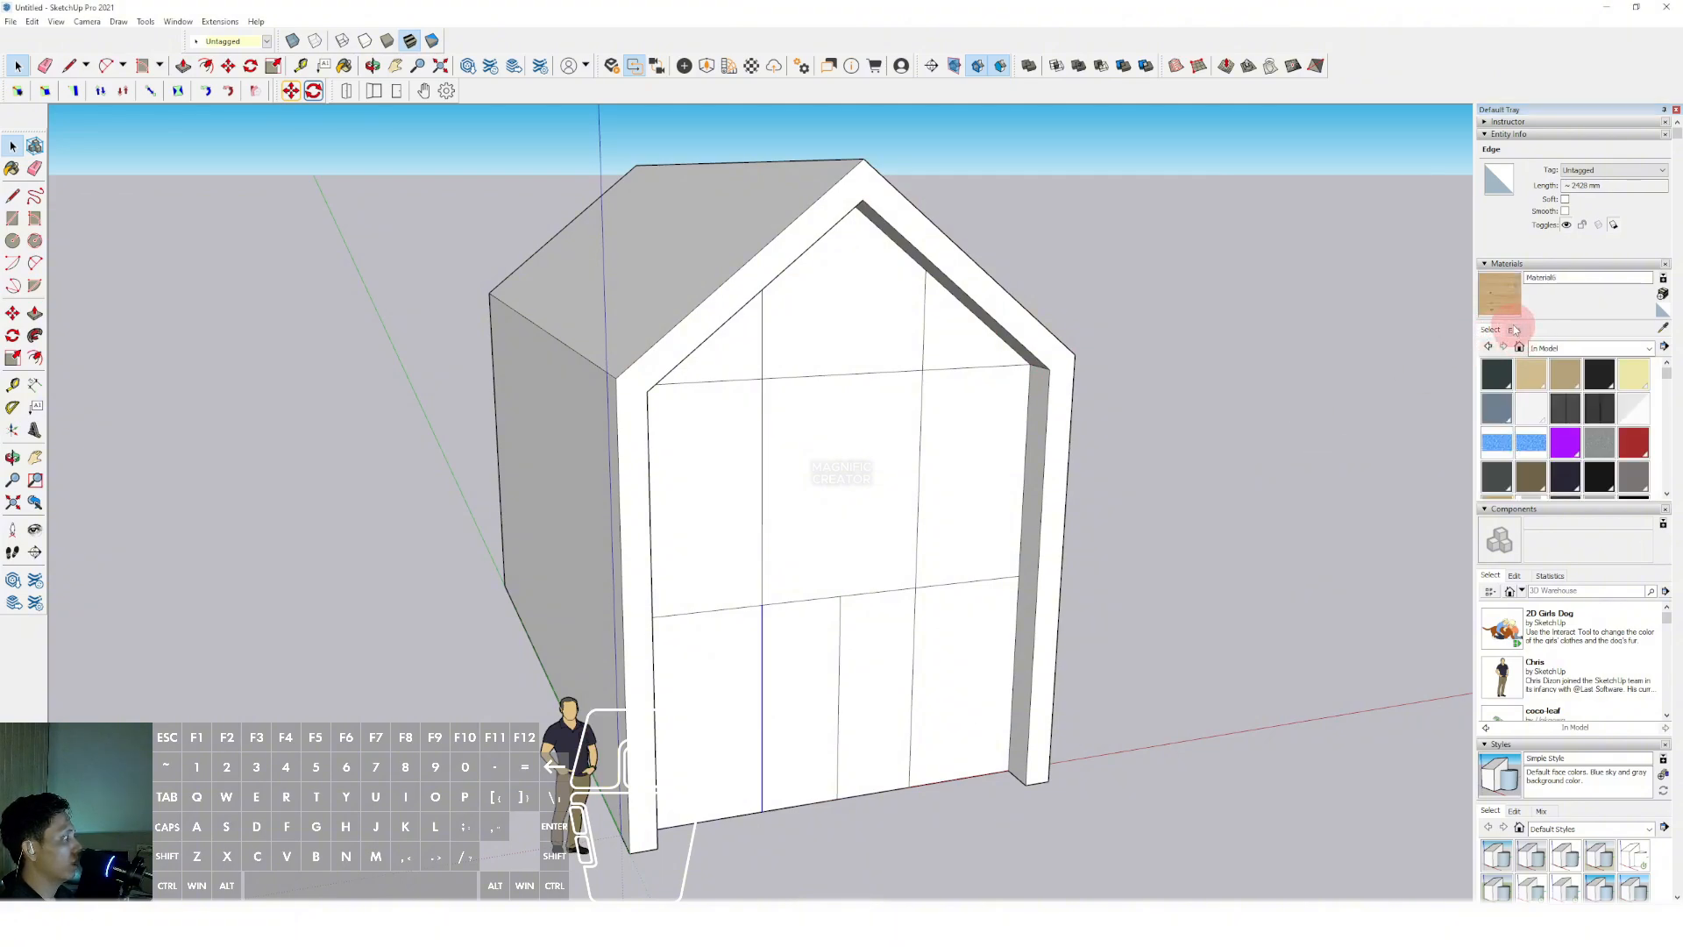
pyautogui.click(1514, 329)
pyautogui.click(1495, 481)
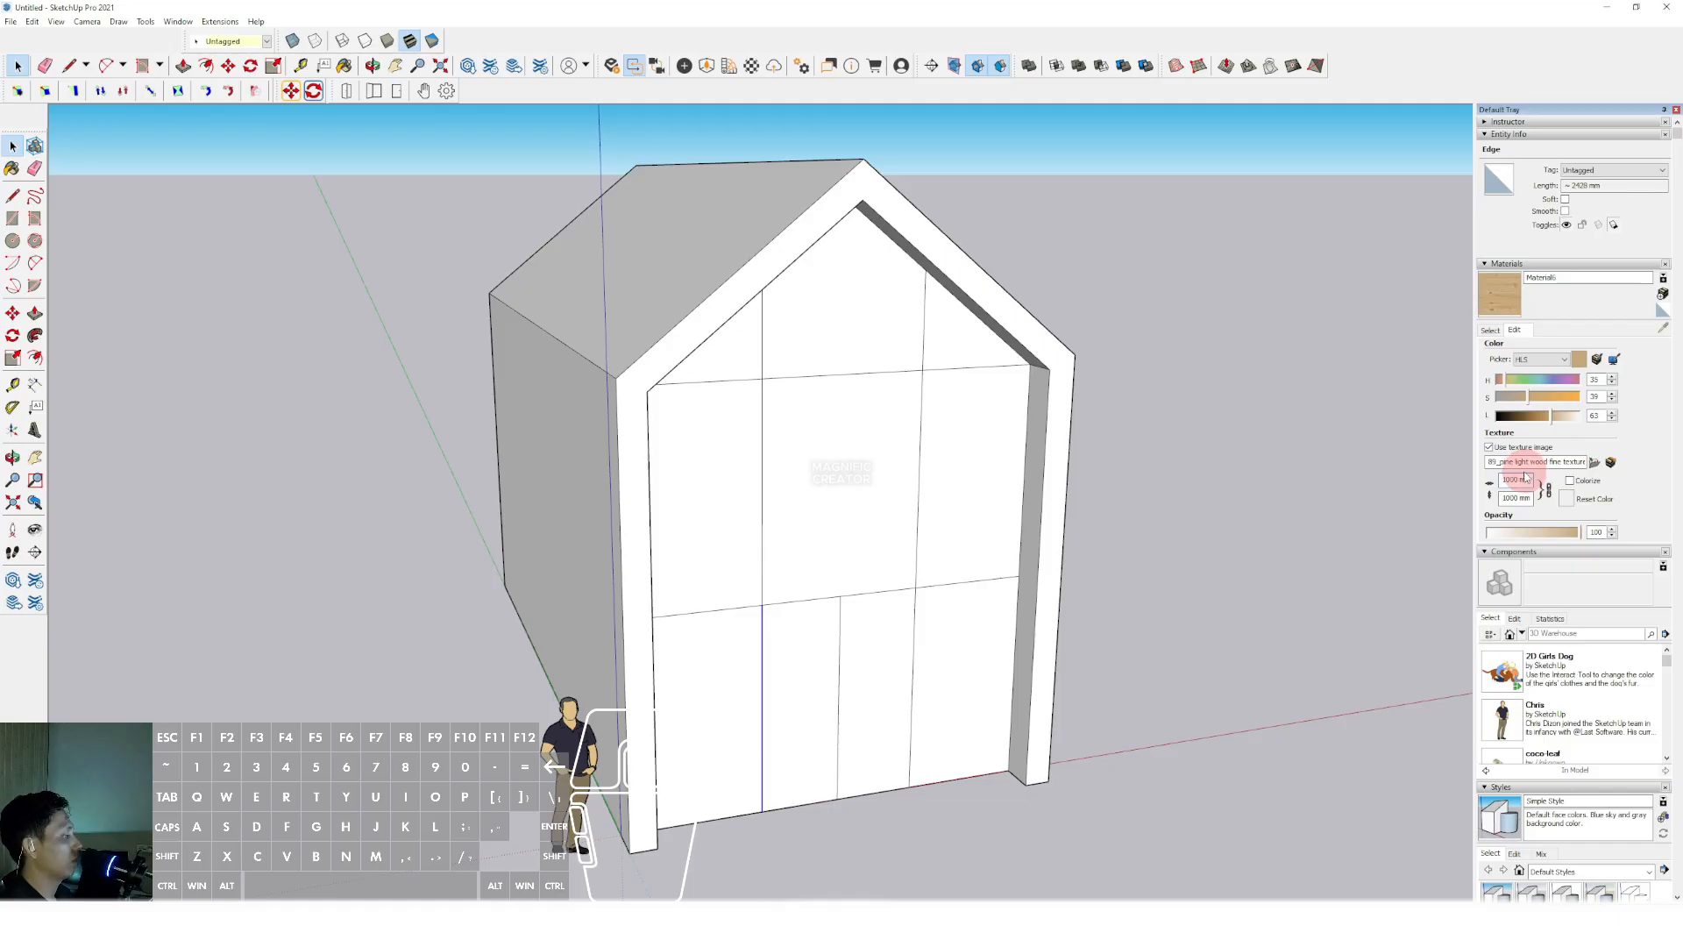
# Paint the front face of the projecting gable frame with the new pine wood material
pyautogui.click(1496, 301)
pyautogui.scroll(1, 1027, 333)
pyautogui.click(1025, 321)
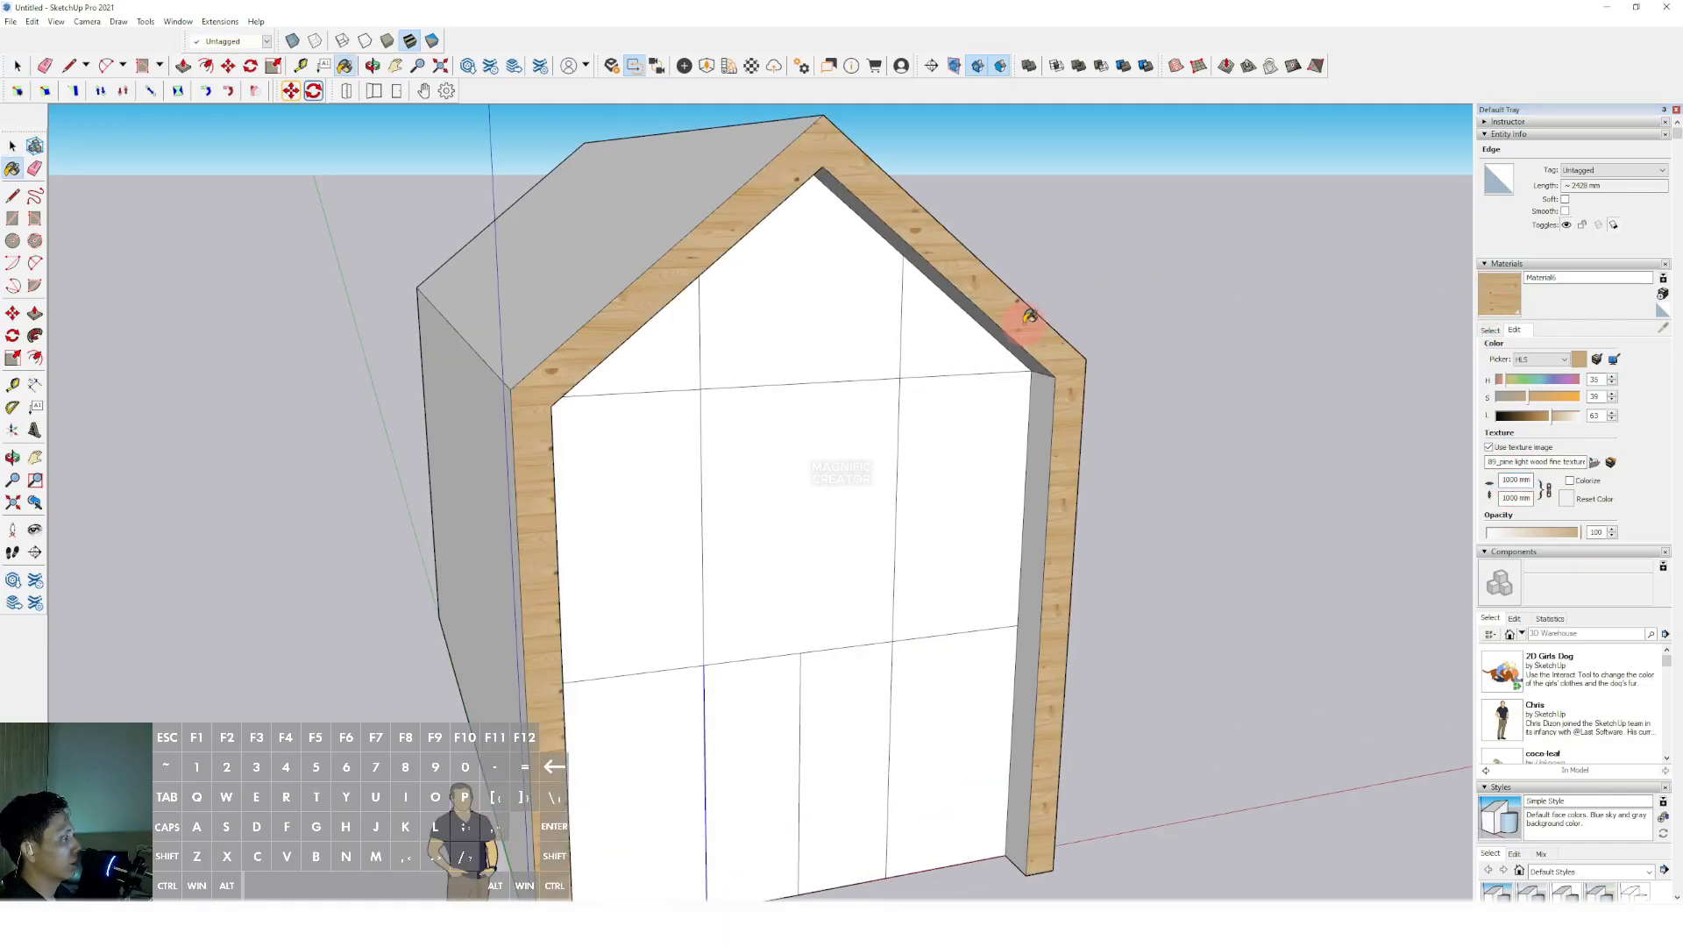
pyautogui.scroll(-1, 946, 353)
pyautogui.scroll(3, 956, 346)
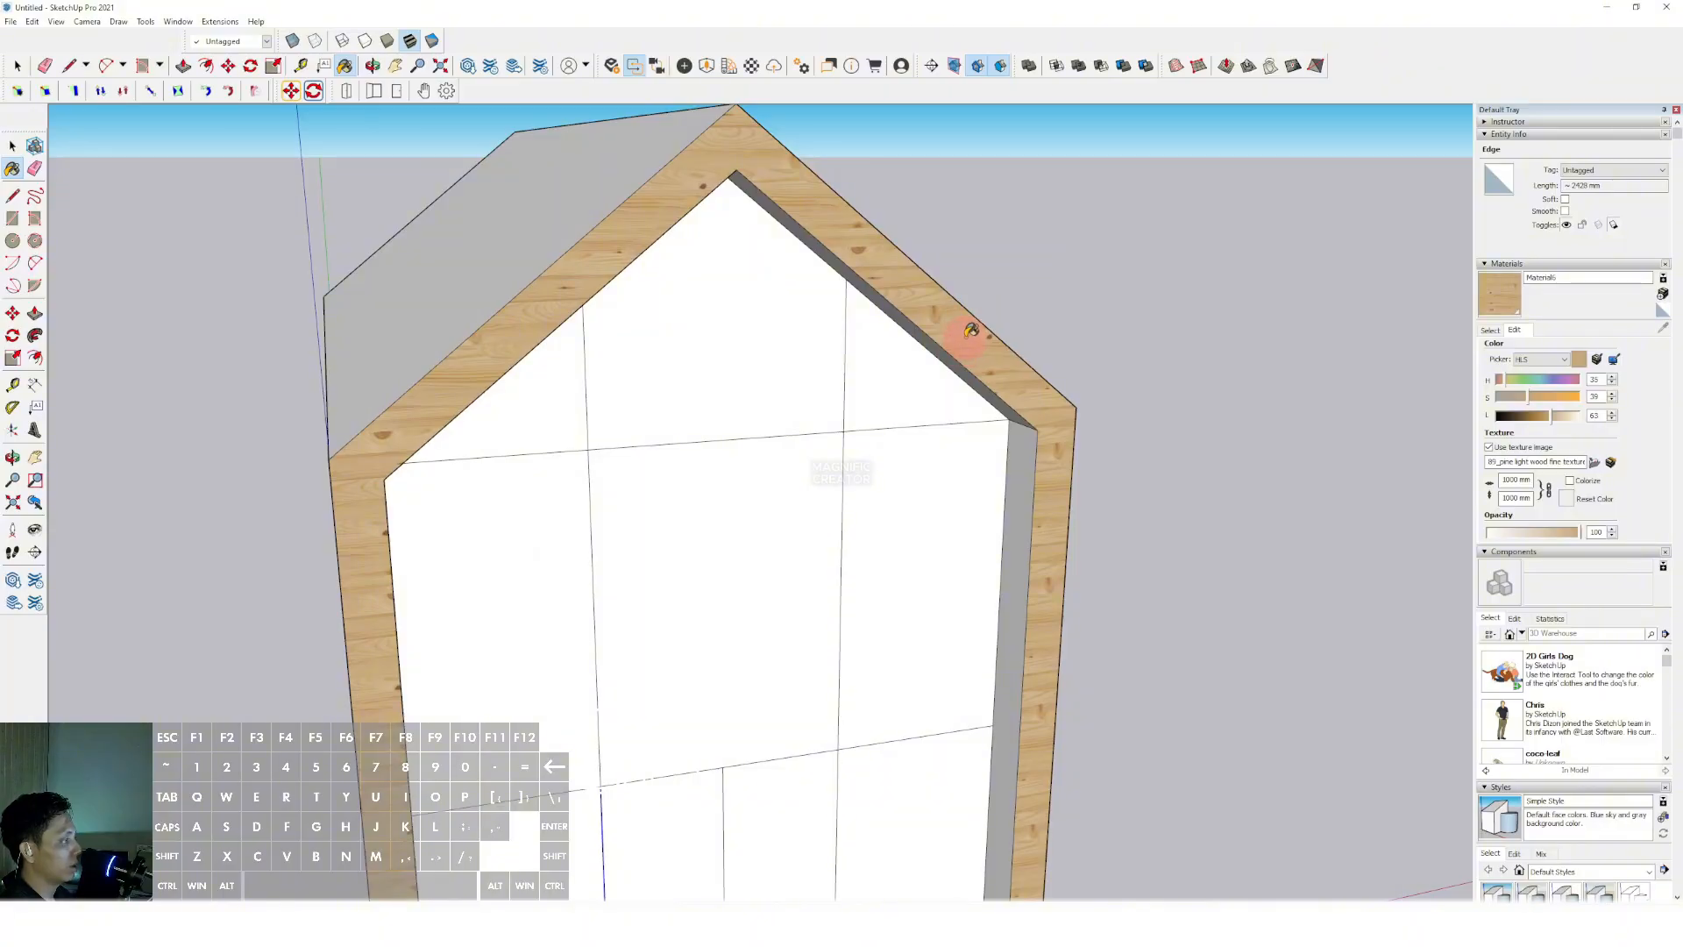
pyautogui.scroll(-3, 936, 285)
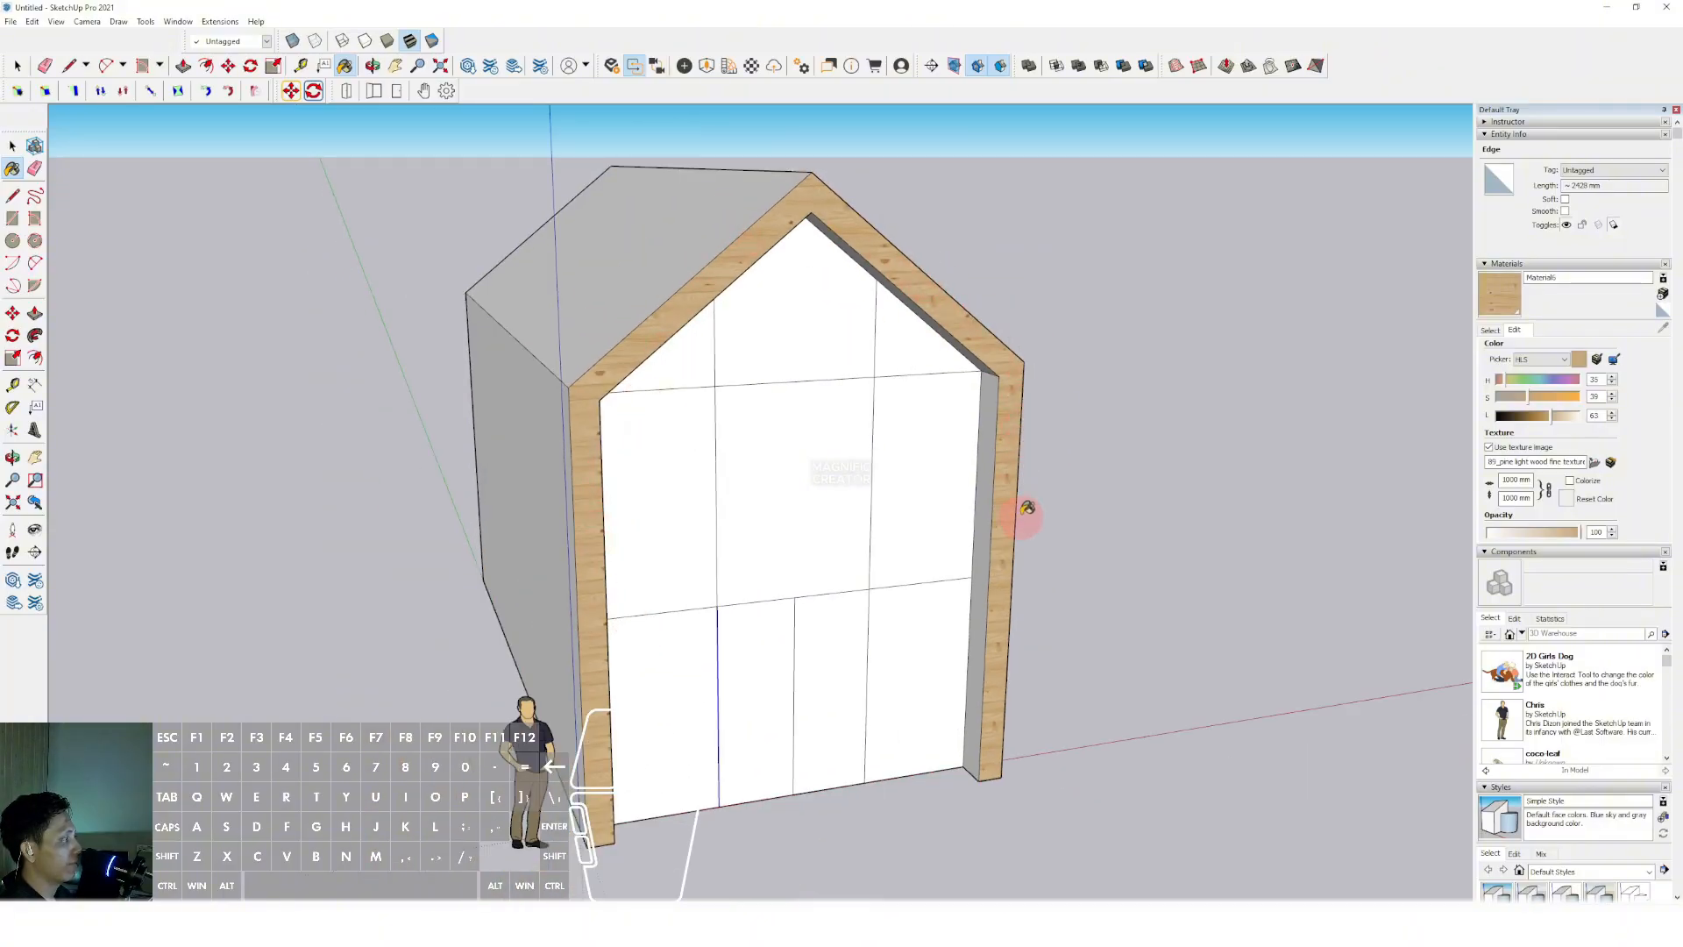
# Draw a line joining the inner and outer corners of the frame's front face at the right-hand eave
pyautogui.scroll(5, 999, 385)
pyautogui.press('space')
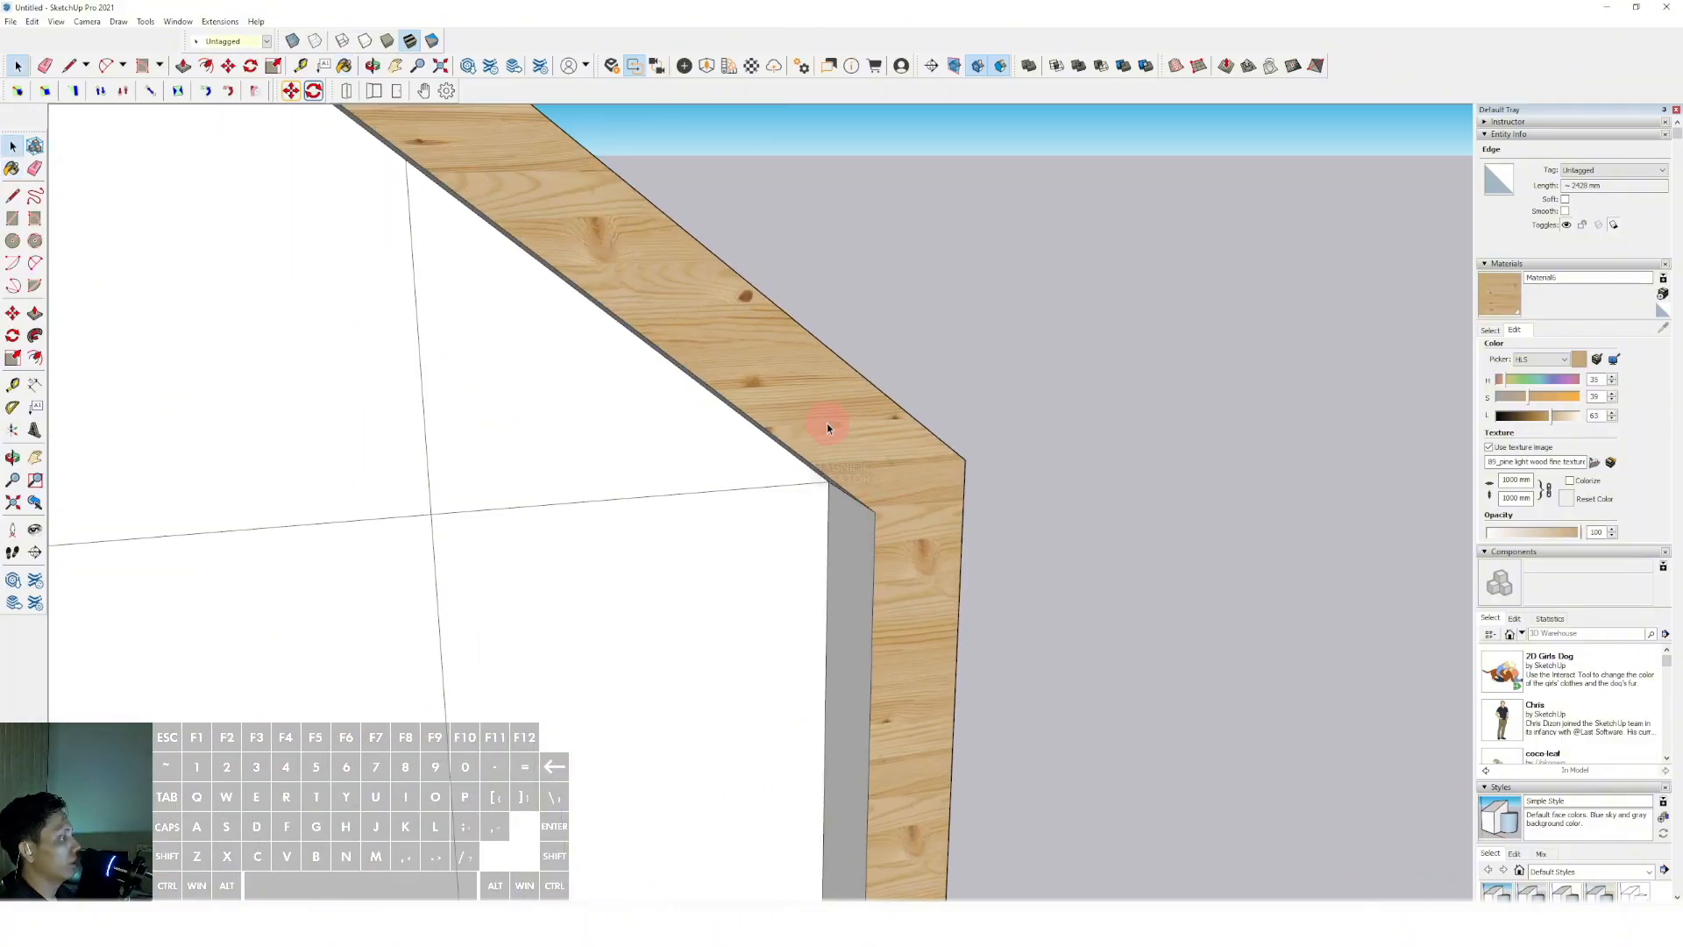
pyautogui.keyDown('shift'); pyautogui.moveTo(887, 461); pyautogui.dragTo(925, 328, button='middle'); pyautogui.keyUp('shift')
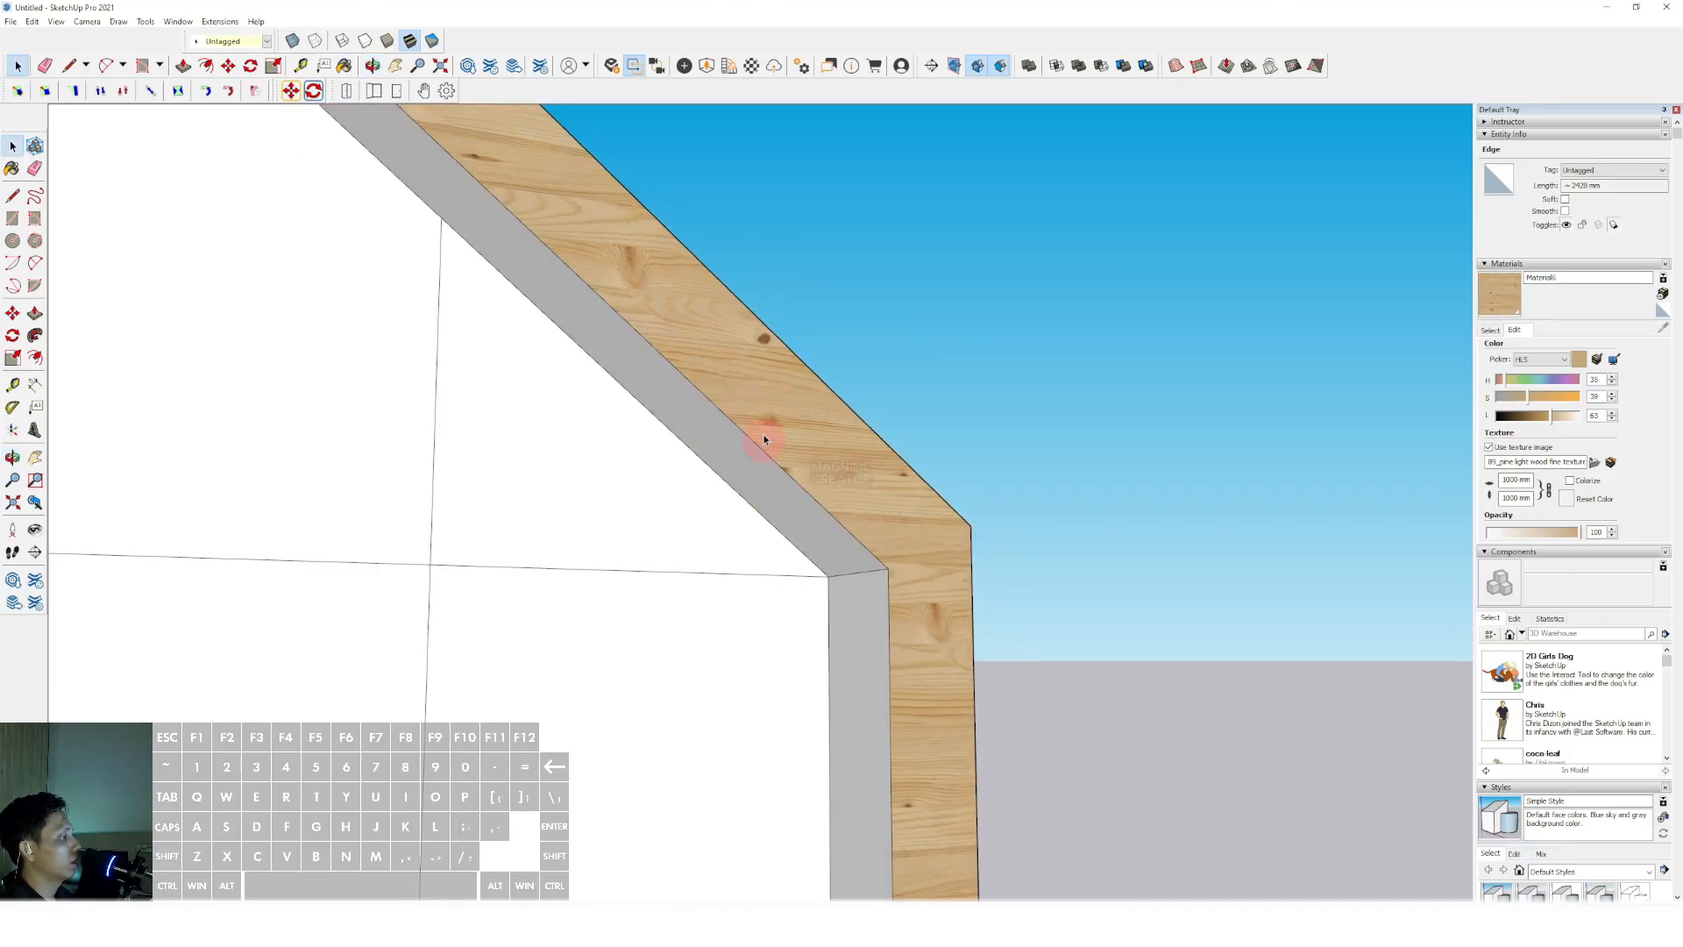
pyautogui.click(12, 199)
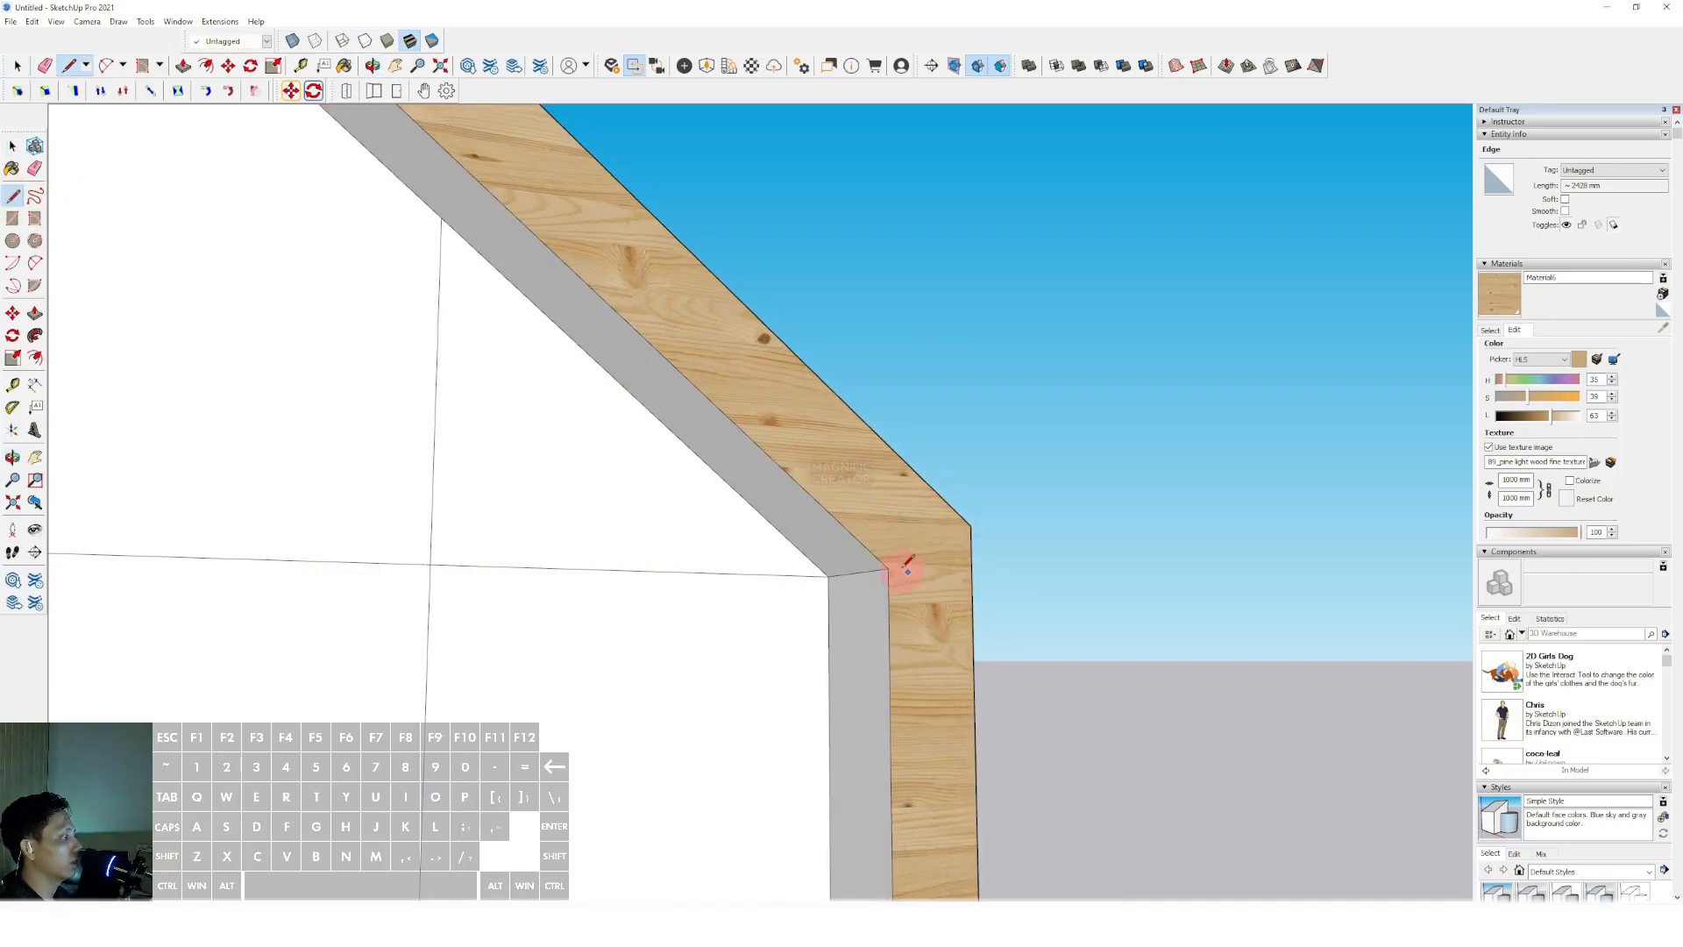
pyautogui.scroll(-5, 947, 525)
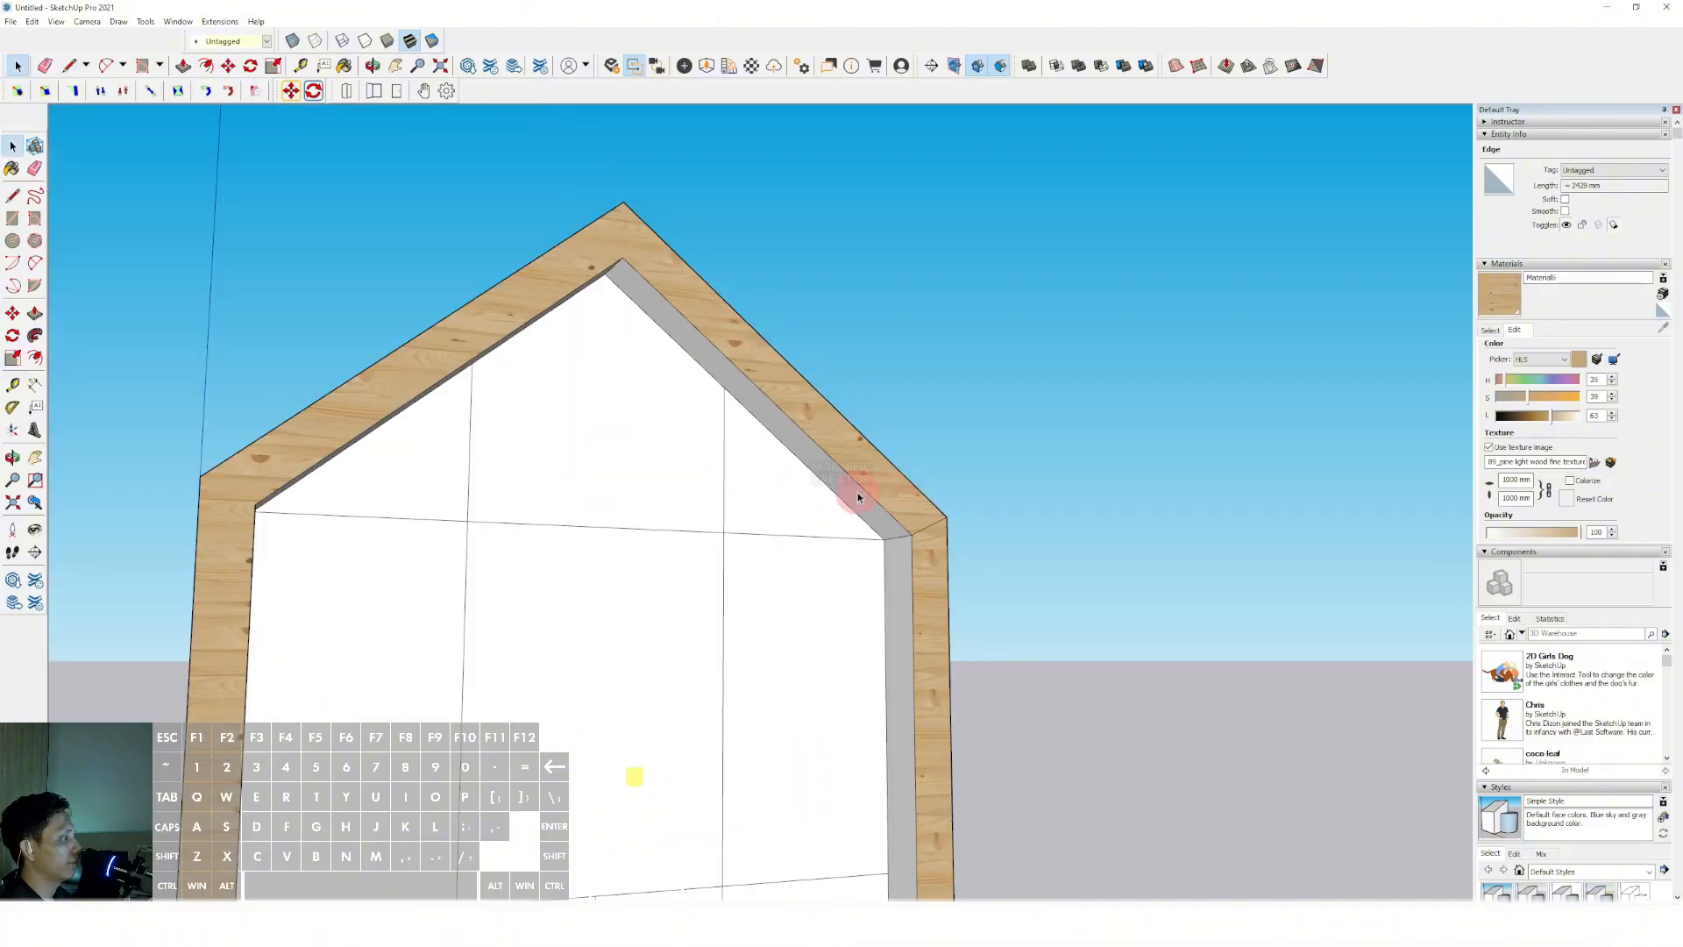
# Draw lines joining the inner and outer corners of the frame's front face at the left-hand eave and the gable peak
pyautogui.moveTo(856, 488); pyautogui.dragTo(562, 443, button='middle')
pyautogui.scroll(2, 508, 430)
pyautogui.click(464, 430)
pyautogui.scroll(1, 435, 420)
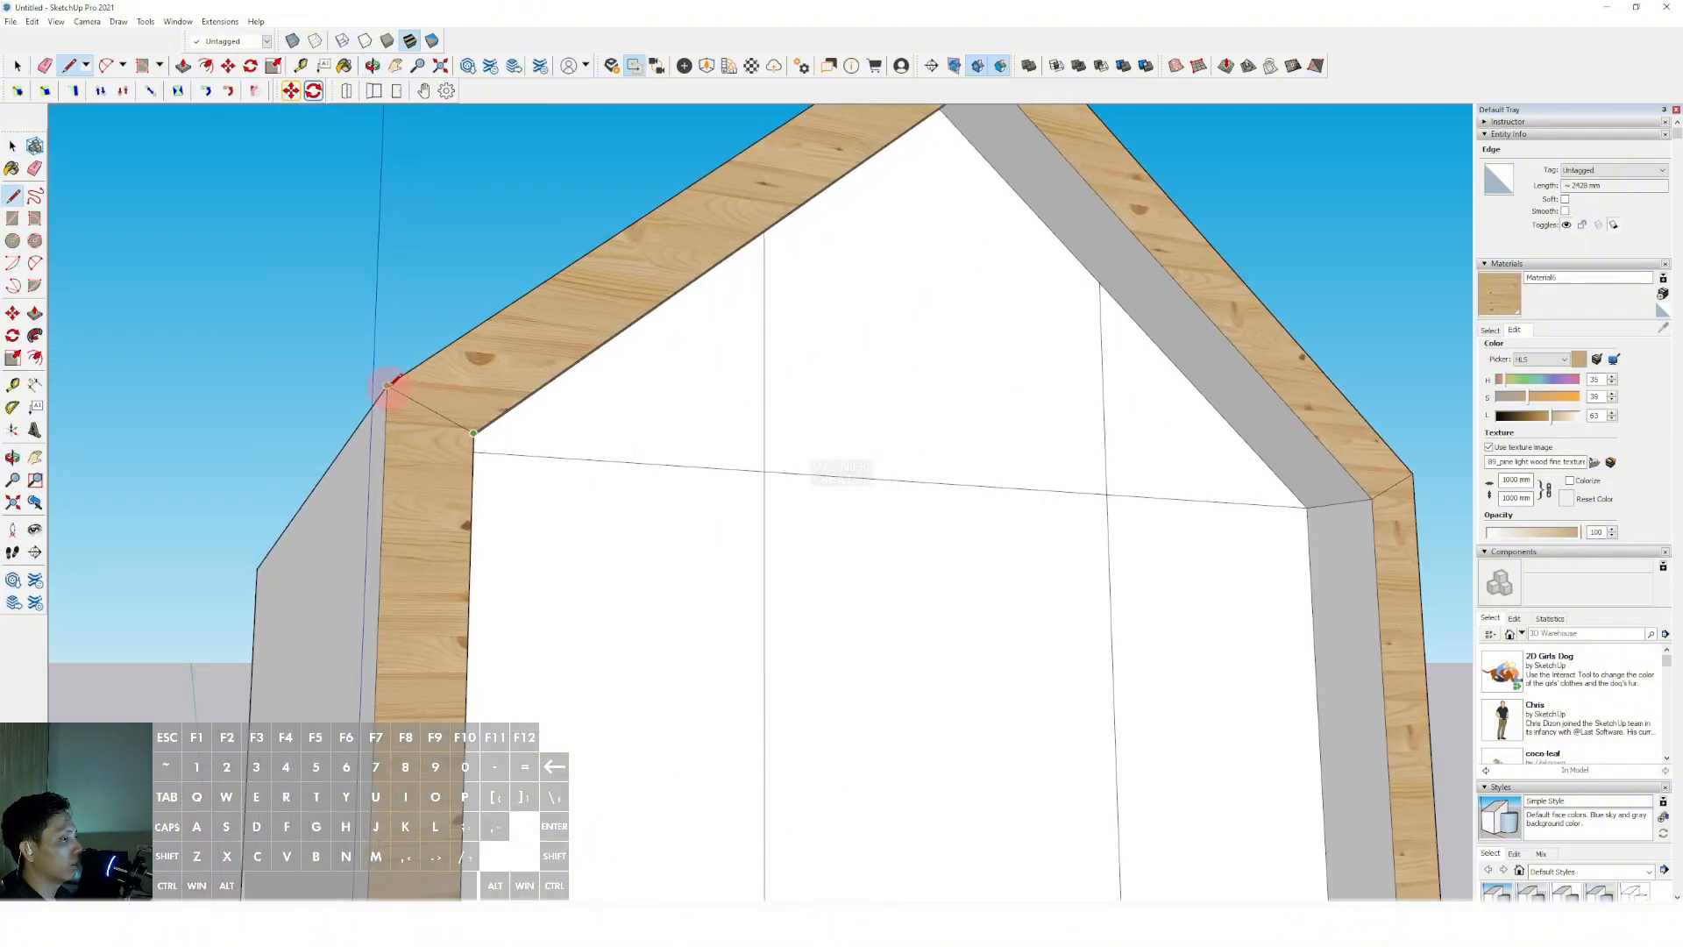
pyautogui.click(389, 383)
pyautogui.press('space')
pyautogui.scroll(-3, 582, 368)
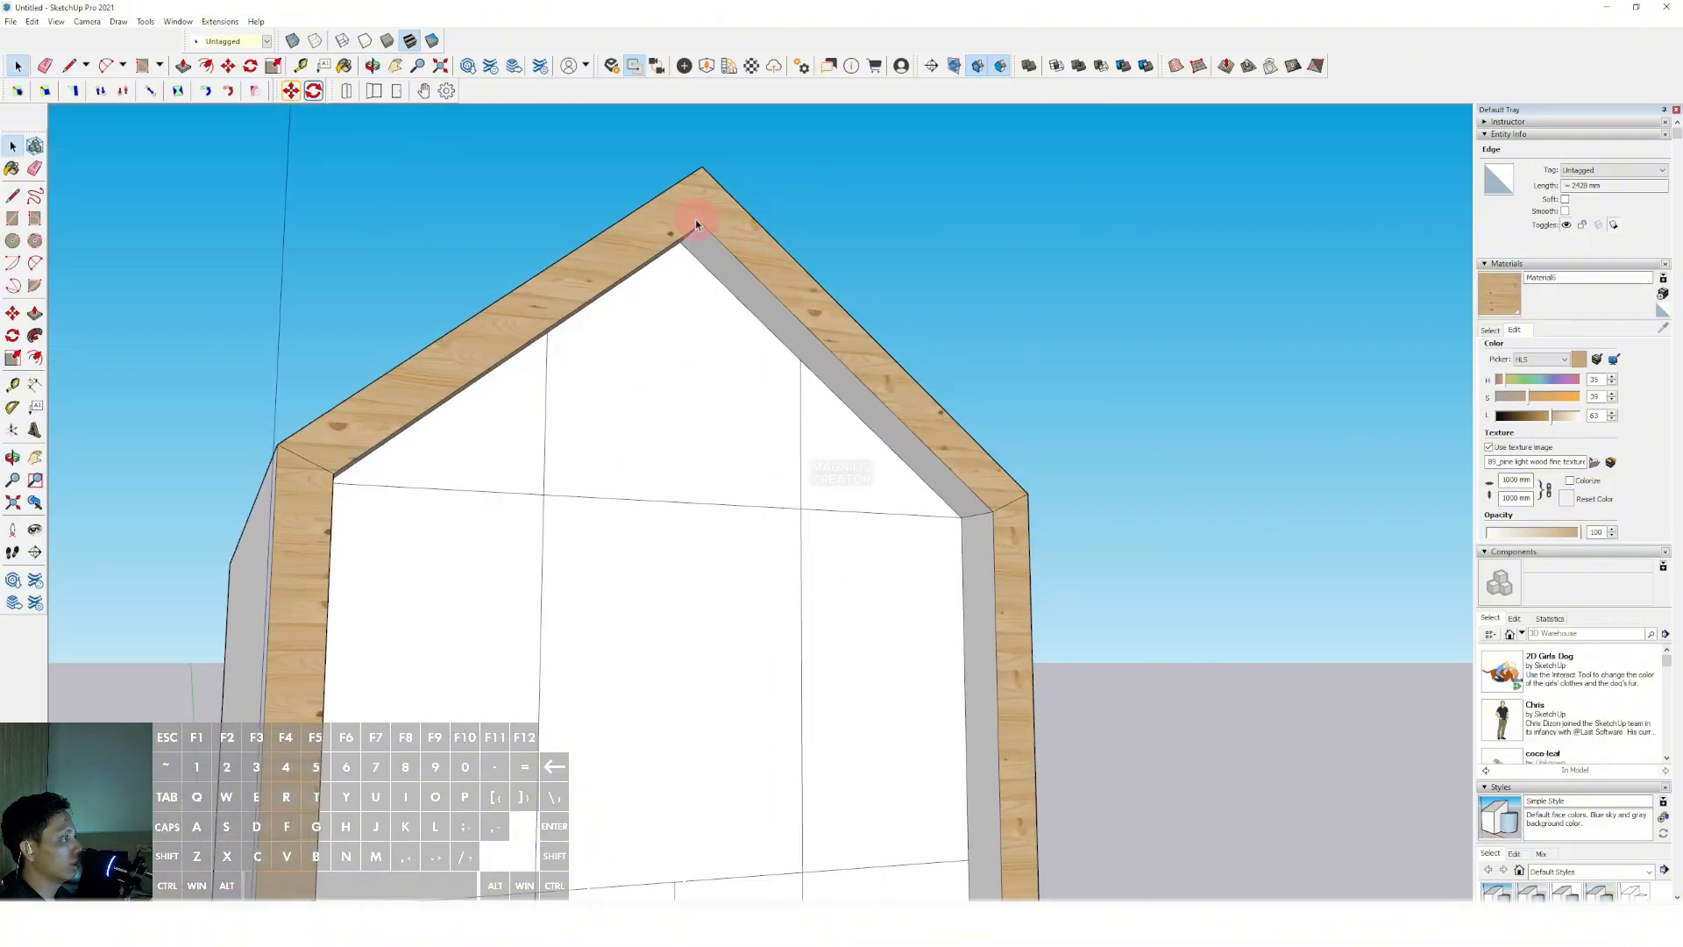
pyautogui.scroll(2, 699, 225)
pyautogui.moveTo(701, 161); pyautogui.dragTo(827, 364, button='middle')
# Rotate the wood texture on the frame's right-hand sloping face so the grain runs along the slope
pyautogui.click(811, 369)
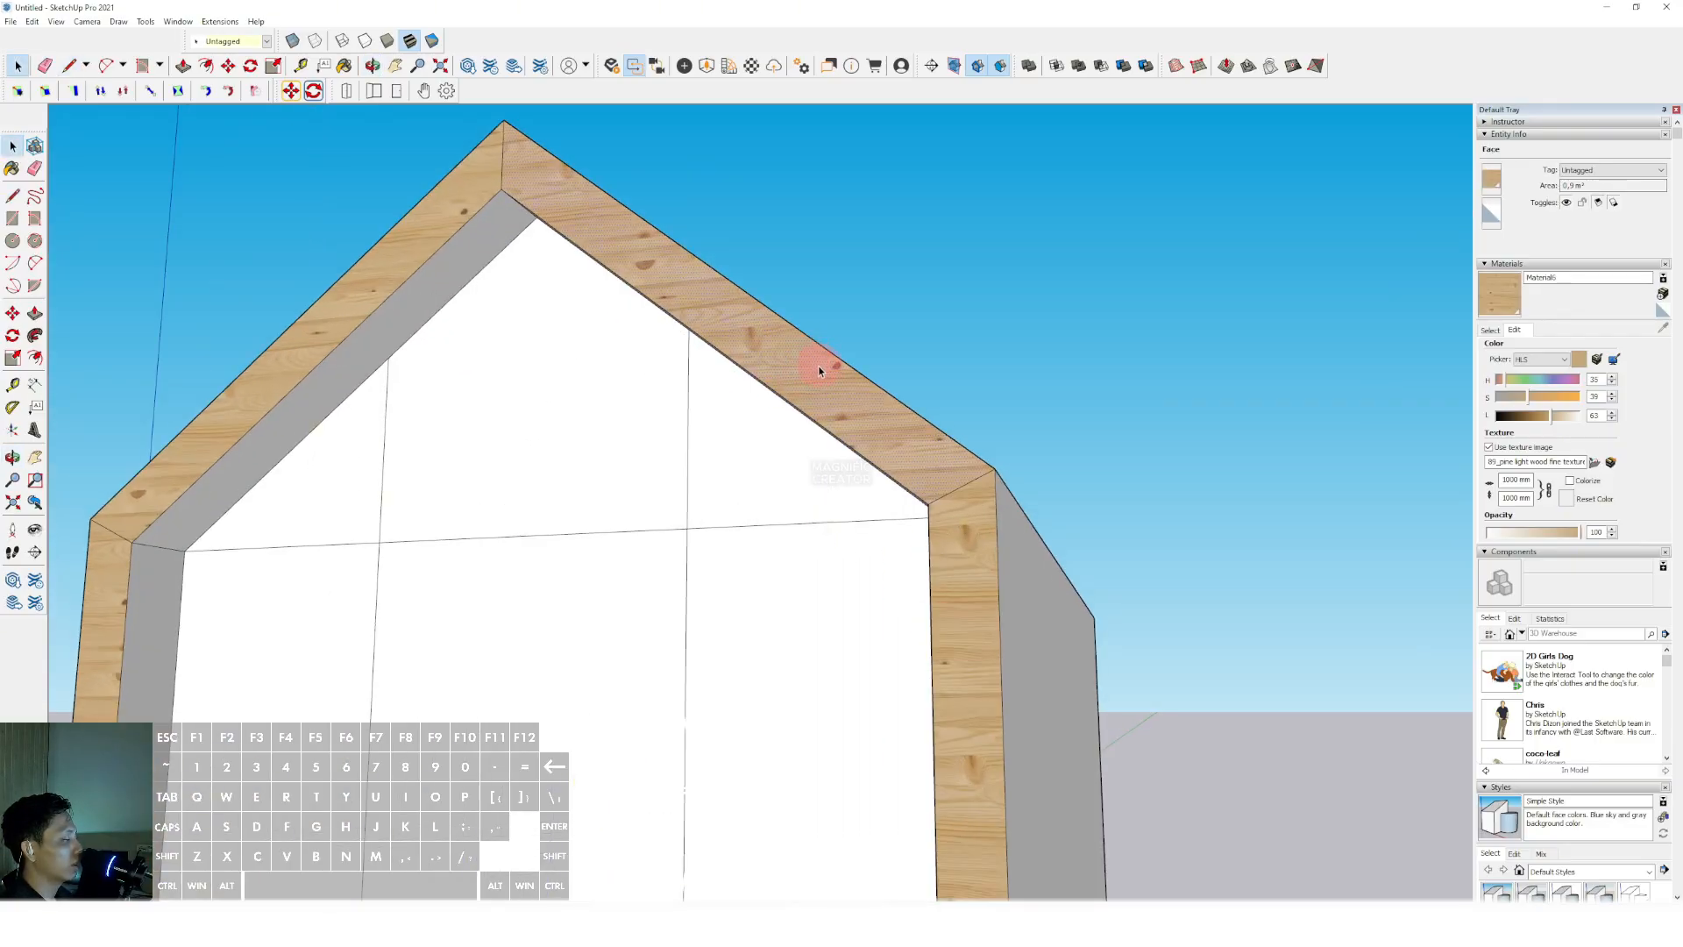
pyautogui.rightClick(814, 372)
pyautogui.click(977, 539)
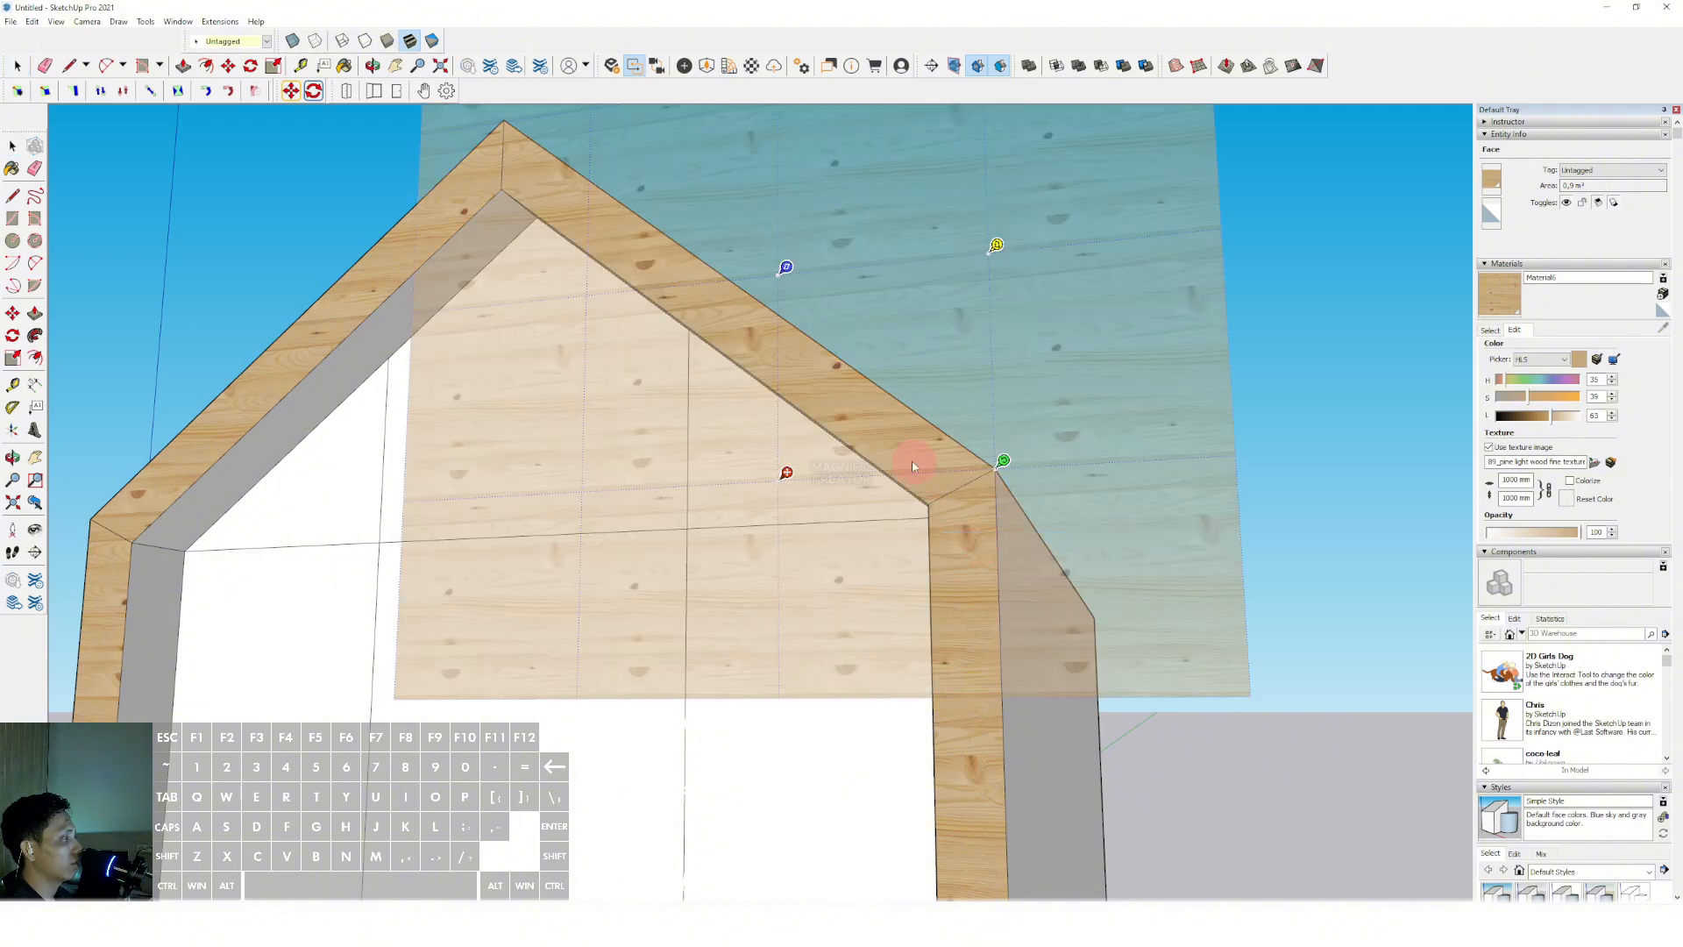
pyautogui.moveTo(1003, 460); pyautogui.dragTo(612, 332)
pyautogui.press('Return')
pyautogui.scroll(-2, 718, 333)
# Rotate the wood texture on the frame's left-hand sloping face so the grain follows that slope
pyautogui.rightClick(540, 327)
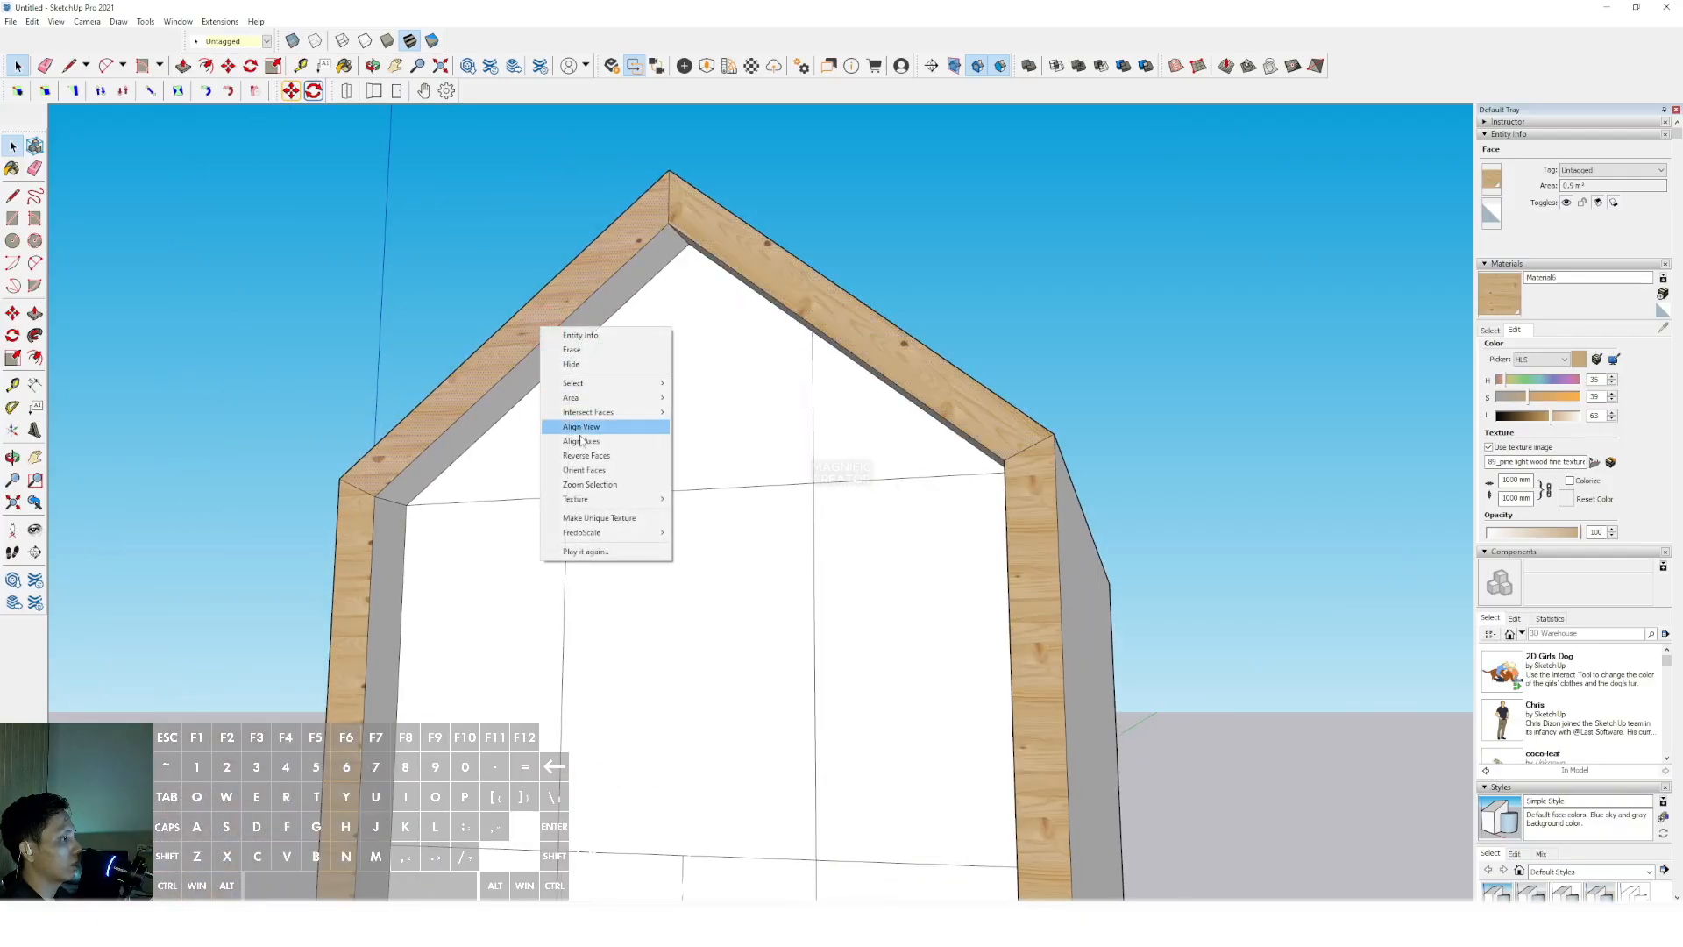
pyautogui.moveTo(575, 499)
pyautogui.click(693, 496)
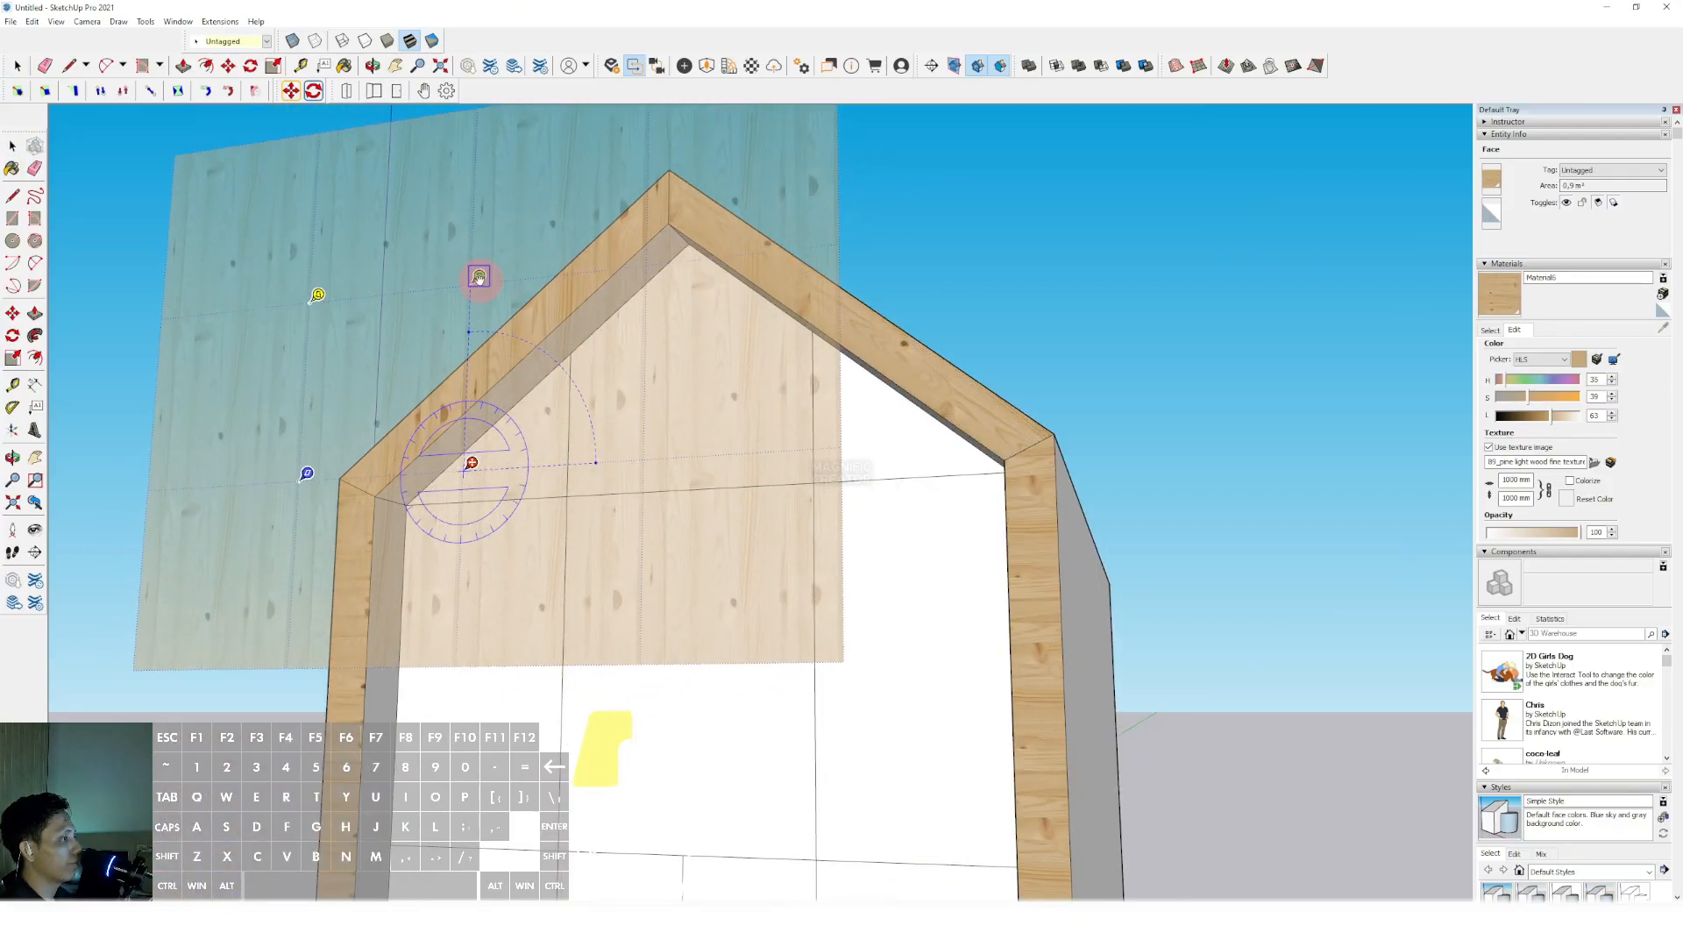
pyautogui.moveTo(478, 277); pyautogui.dragTo(613, 328)
pyautogui.press('space')
pyautogui.scroll(-1, 668, 308)
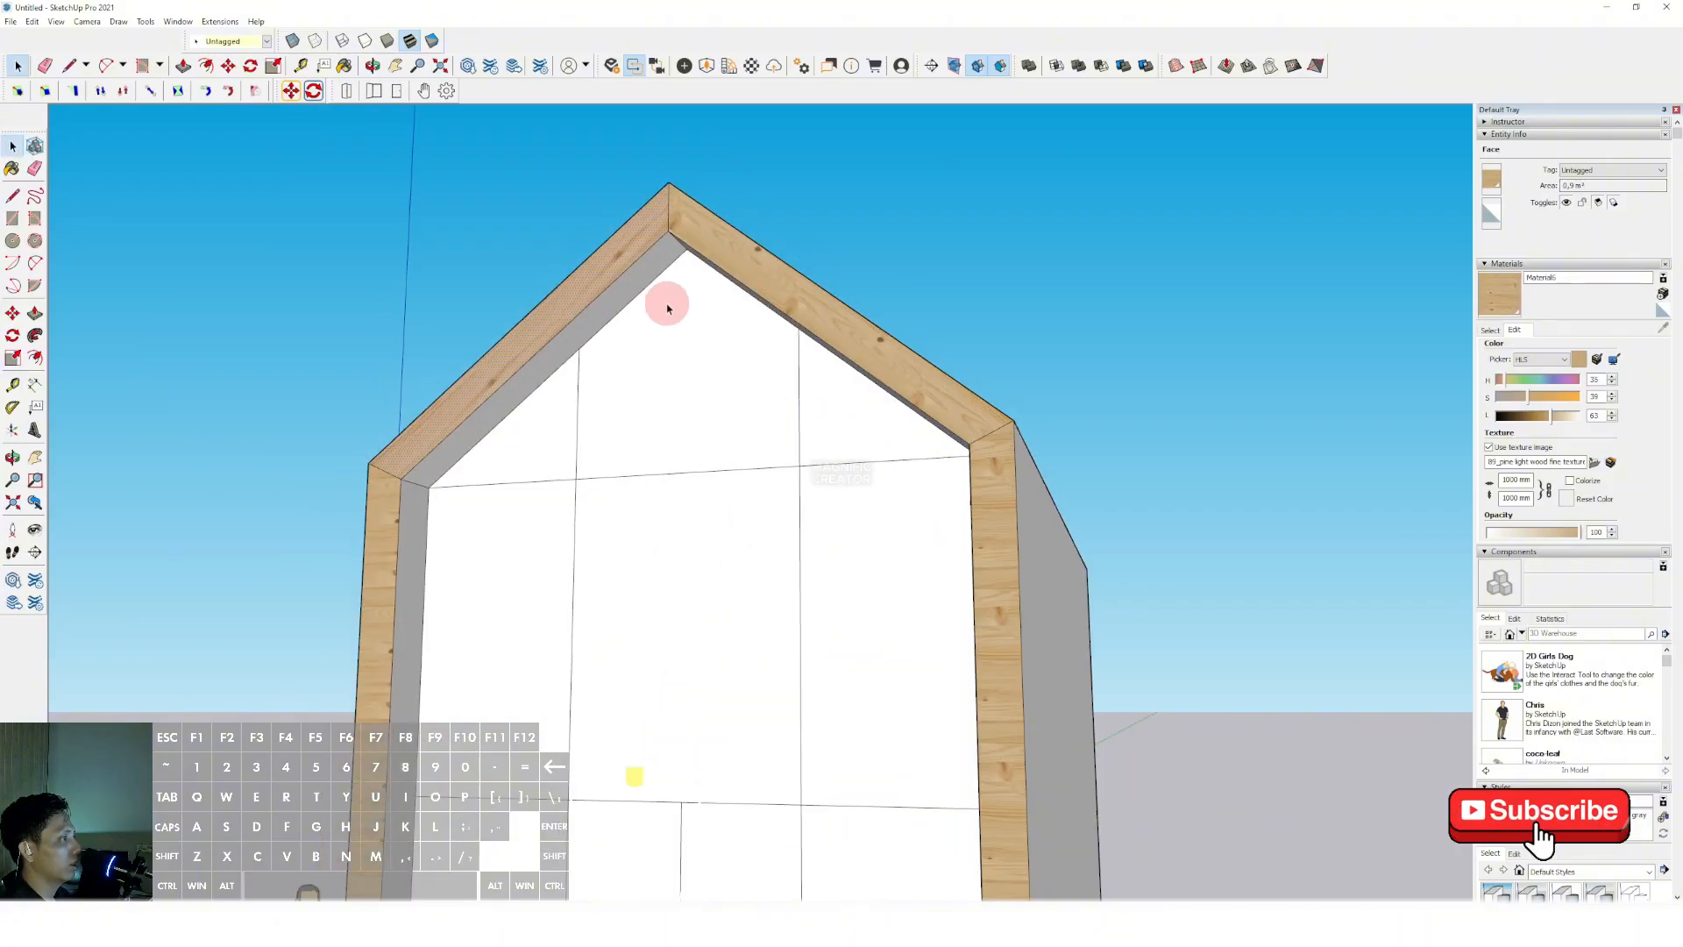
# Rotate the wood texture on the front face of the frame's right-hand post so the grain runs vertically
pyautogui.scroll(-2, 668, 308)
pyautogui.moveTo(669, 331); pyautogui.dragTo(1363, 353, button='middle')
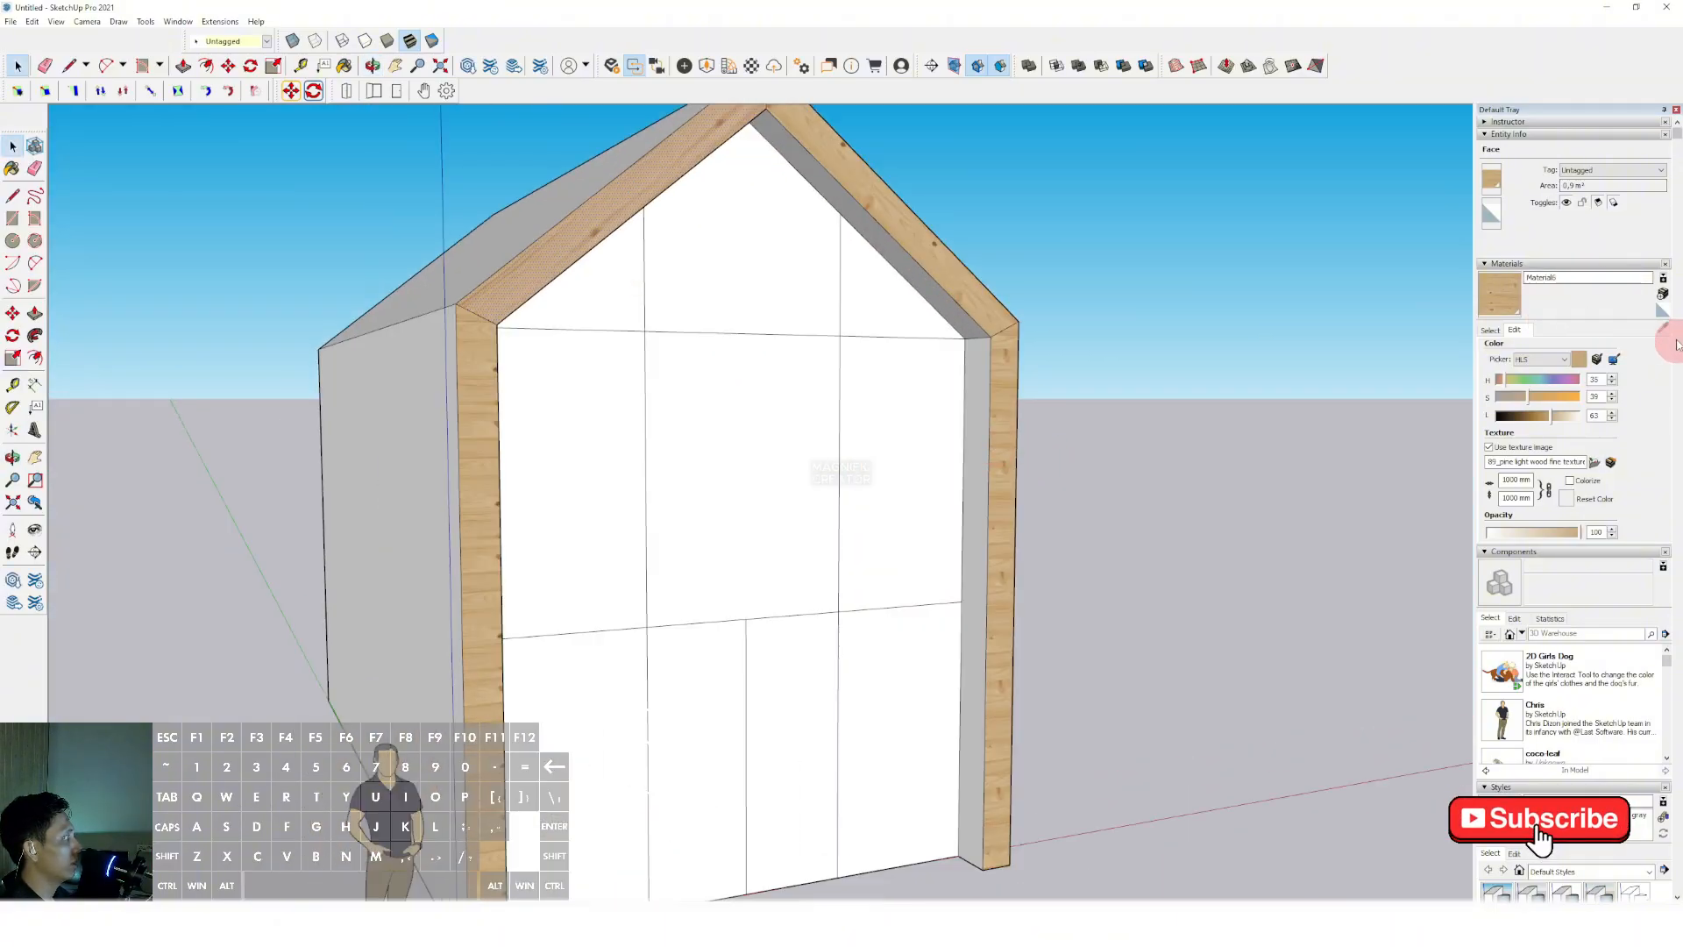
pyautogui.click(1493, 330)
pyautogui.scroll(4, 1000, 385)
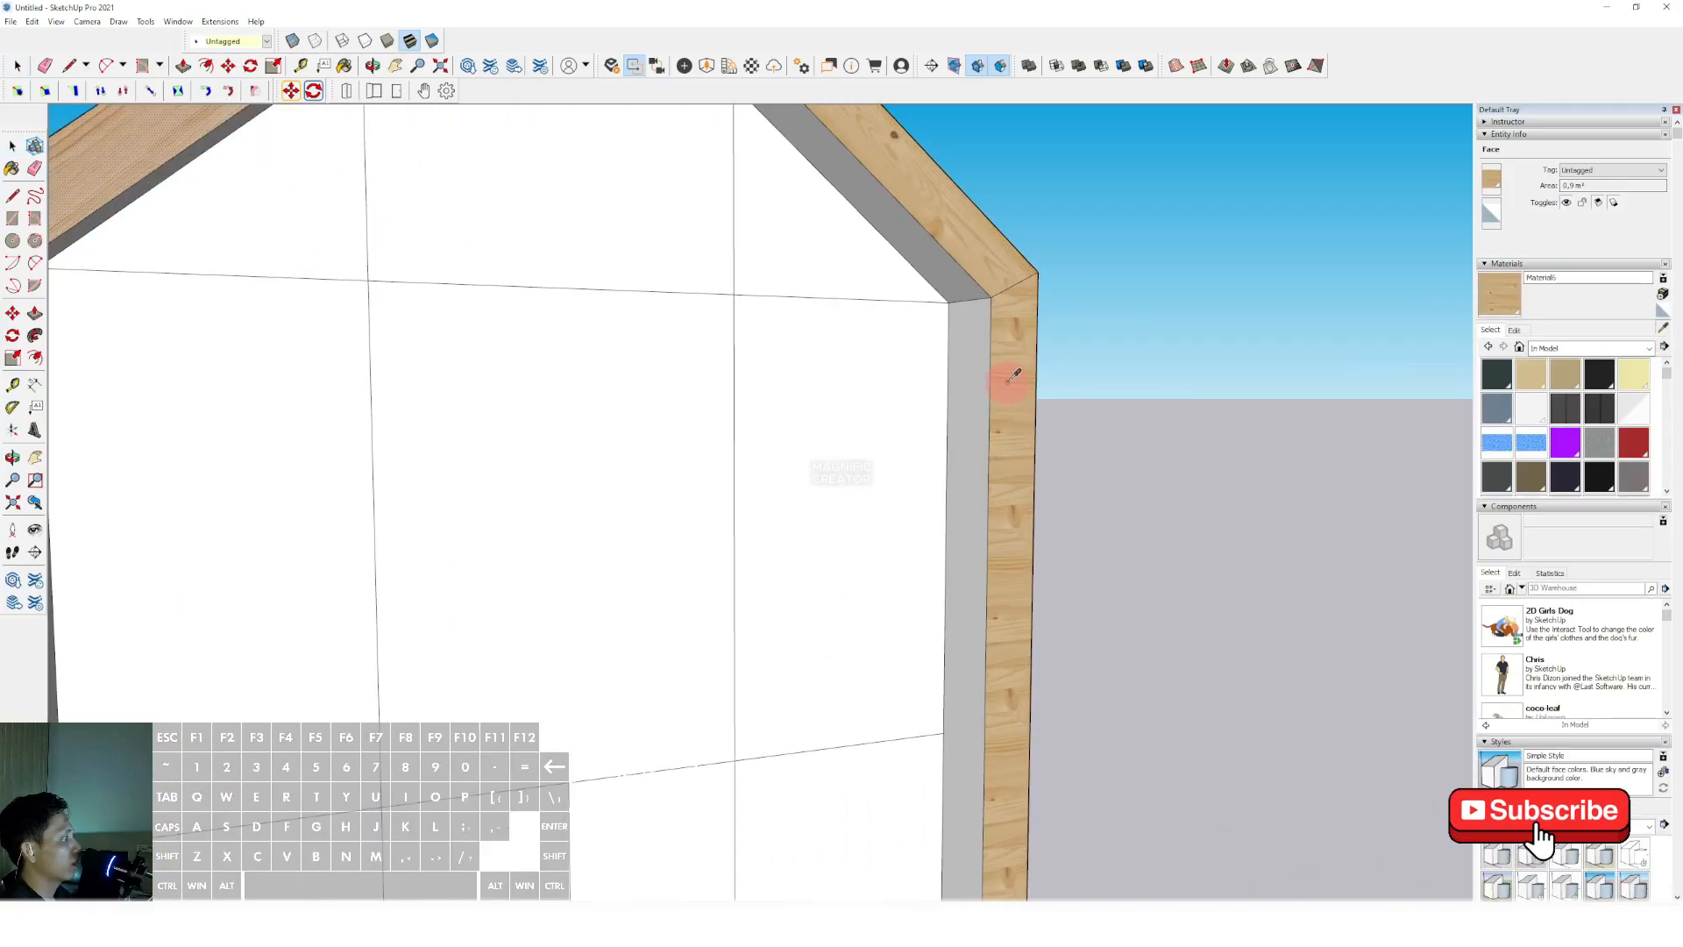
pyautogui.scroll(-3, 1013, 377)
pyautogui.press('space')
pyautogui.moveTo(1008, 376); pyautogui.dragTo(1008, 377, button='middle')
pyautogui.rightClick(1008, 377)
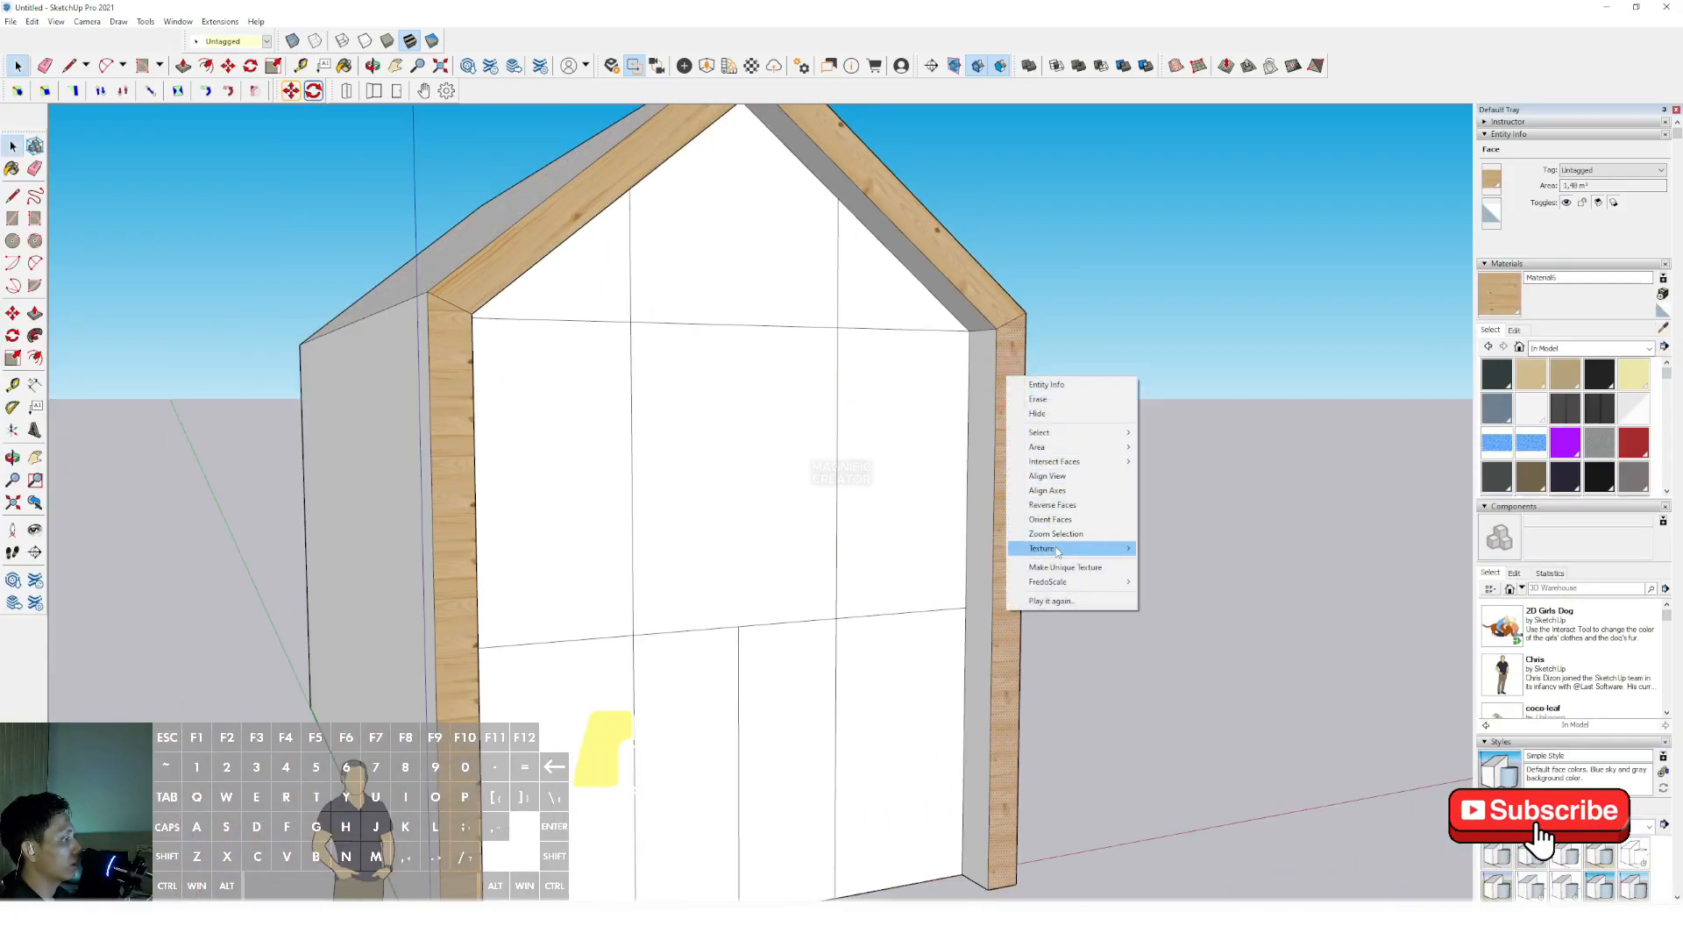
pyautogui.click(1166, 551)
pyautogui.moveTo(1034, 413); pyautogui.dragTo(929, 277)
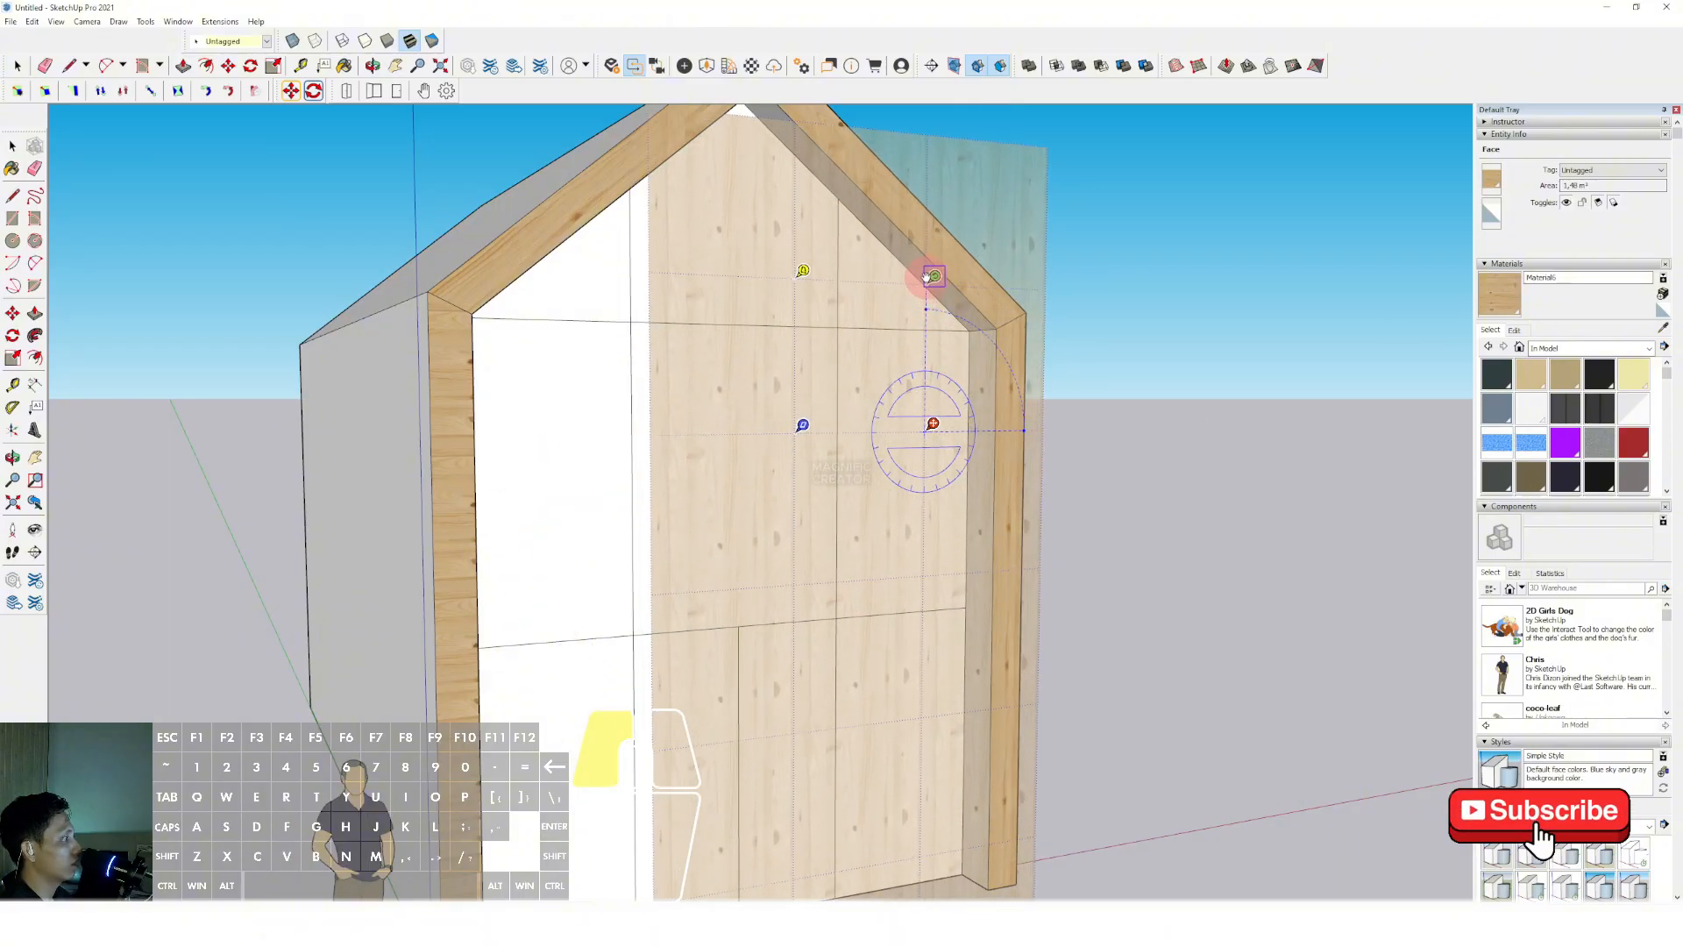
pyautogui.press('space')
pyautogui.scroll(-1, 977, 319)
# Sample the vertical-grain wood from the right-hand post and paint the left-hand post's front face with it
pyautogui.click(1660, 328)
pyautogui.click(1007, 379)
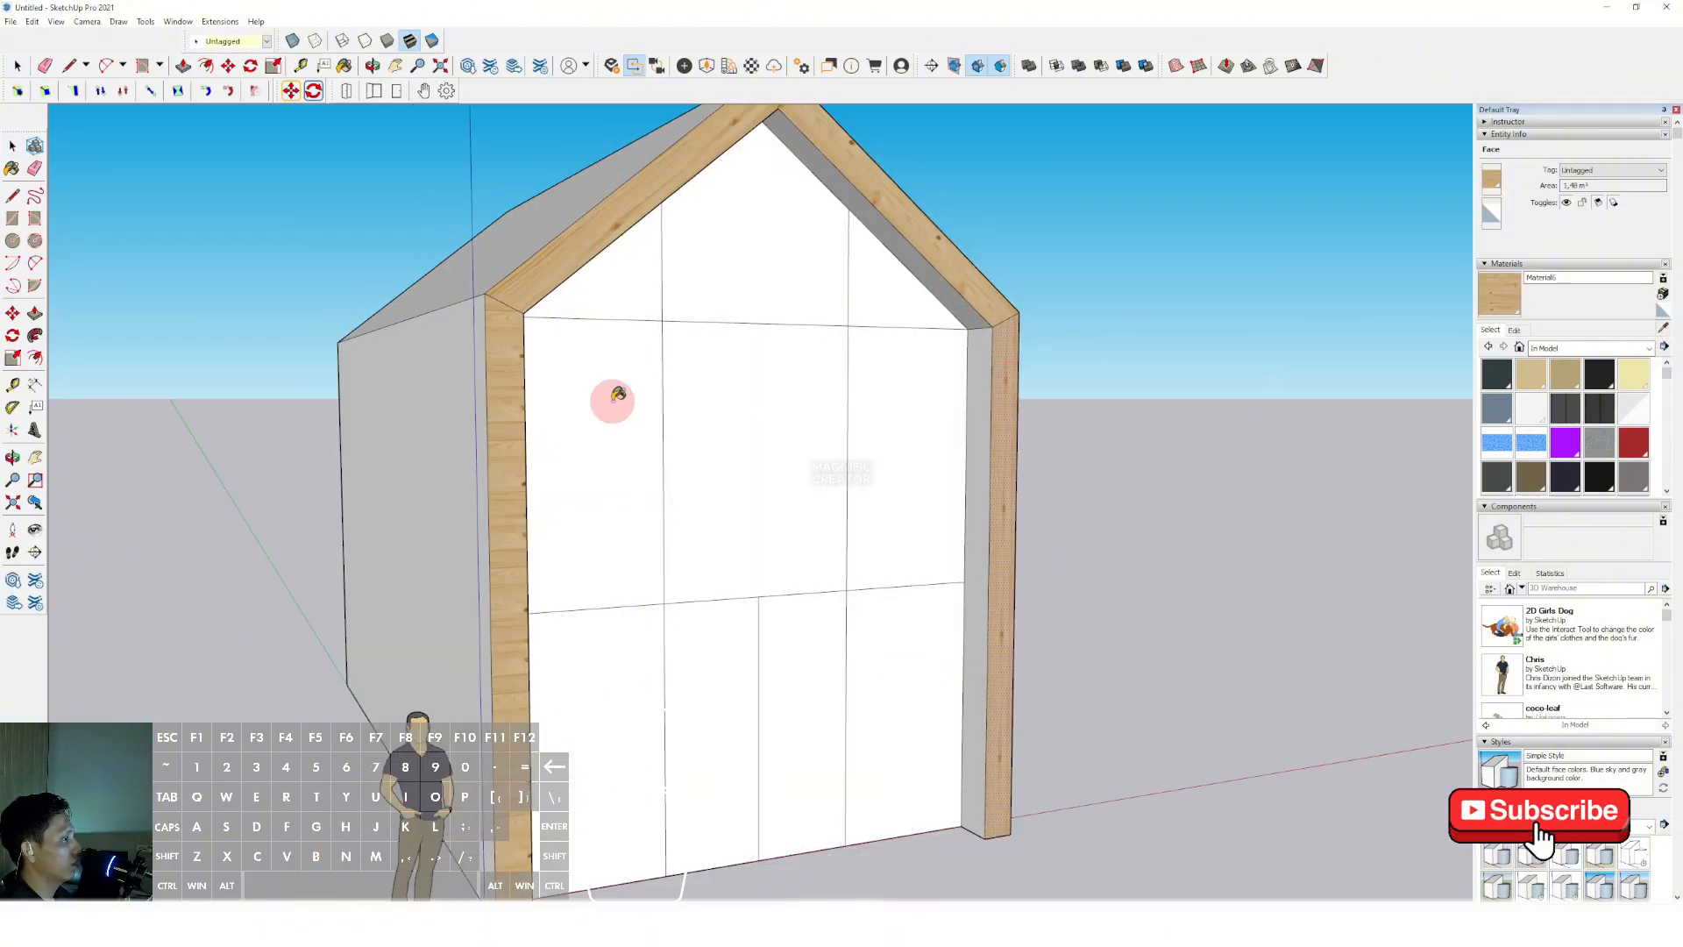
pyautogui.click(499, 408)
# Paint the inner side faces of both frame posts with the same vertical-grain wood
pyautogui.scroll(1, 999, 440)
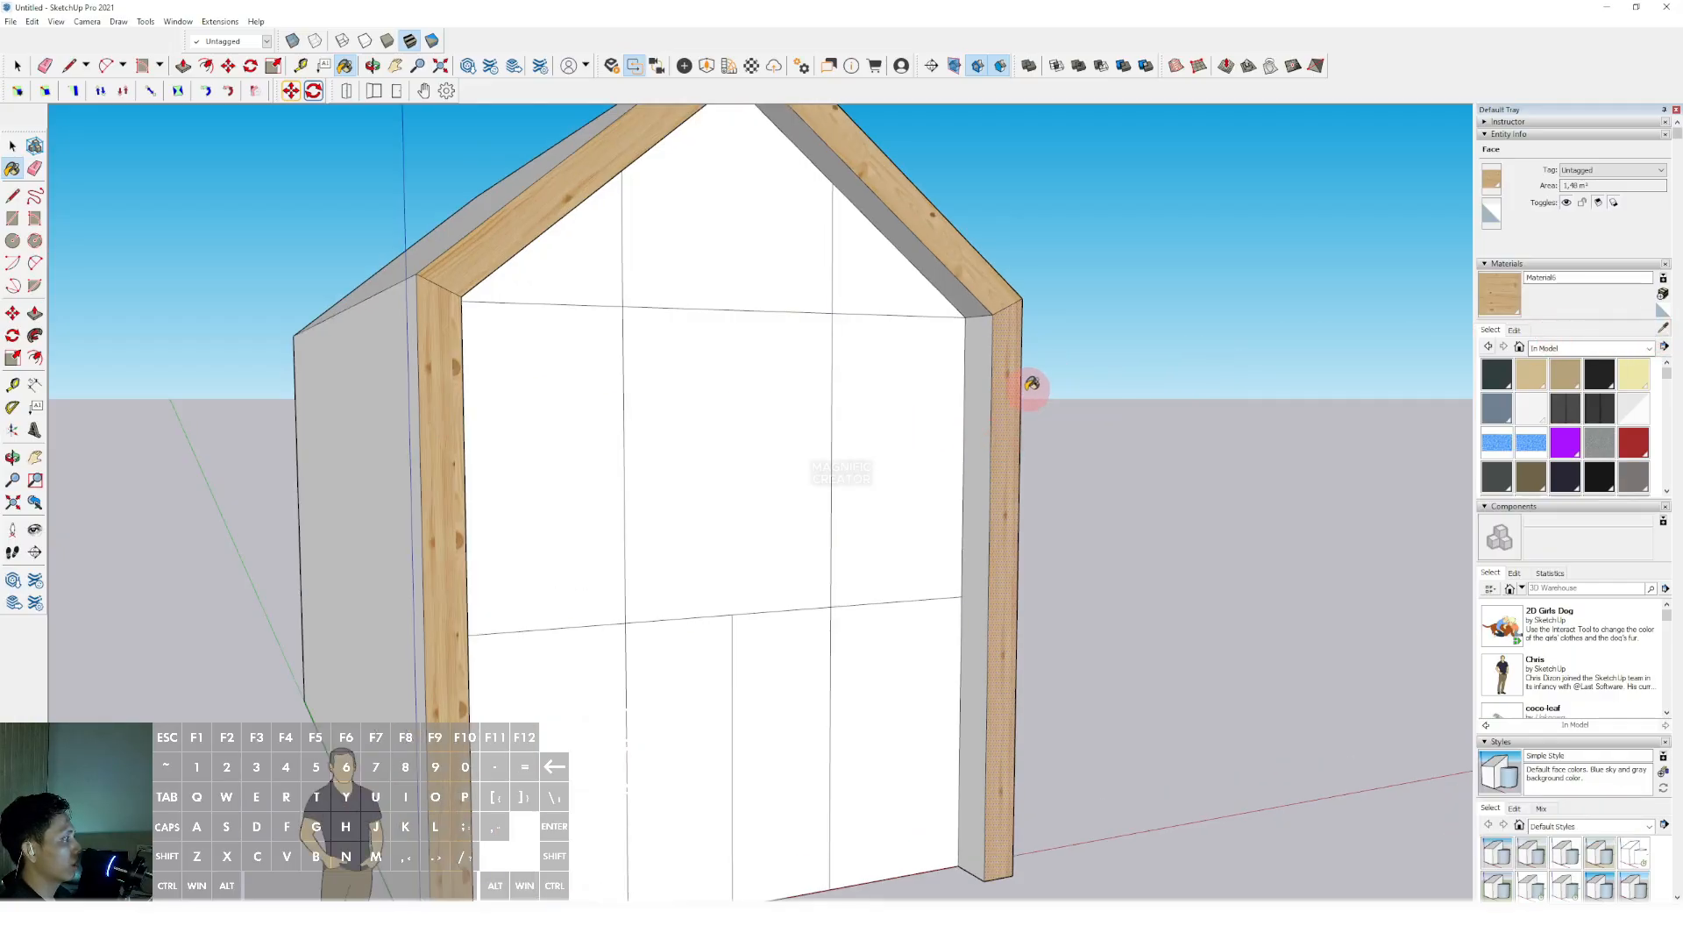
pyautogui.scroll(1, 1008, 386)
pyautogui.moveTo(447, 398); pyautogui.dragTo(381, 400, button='middle')
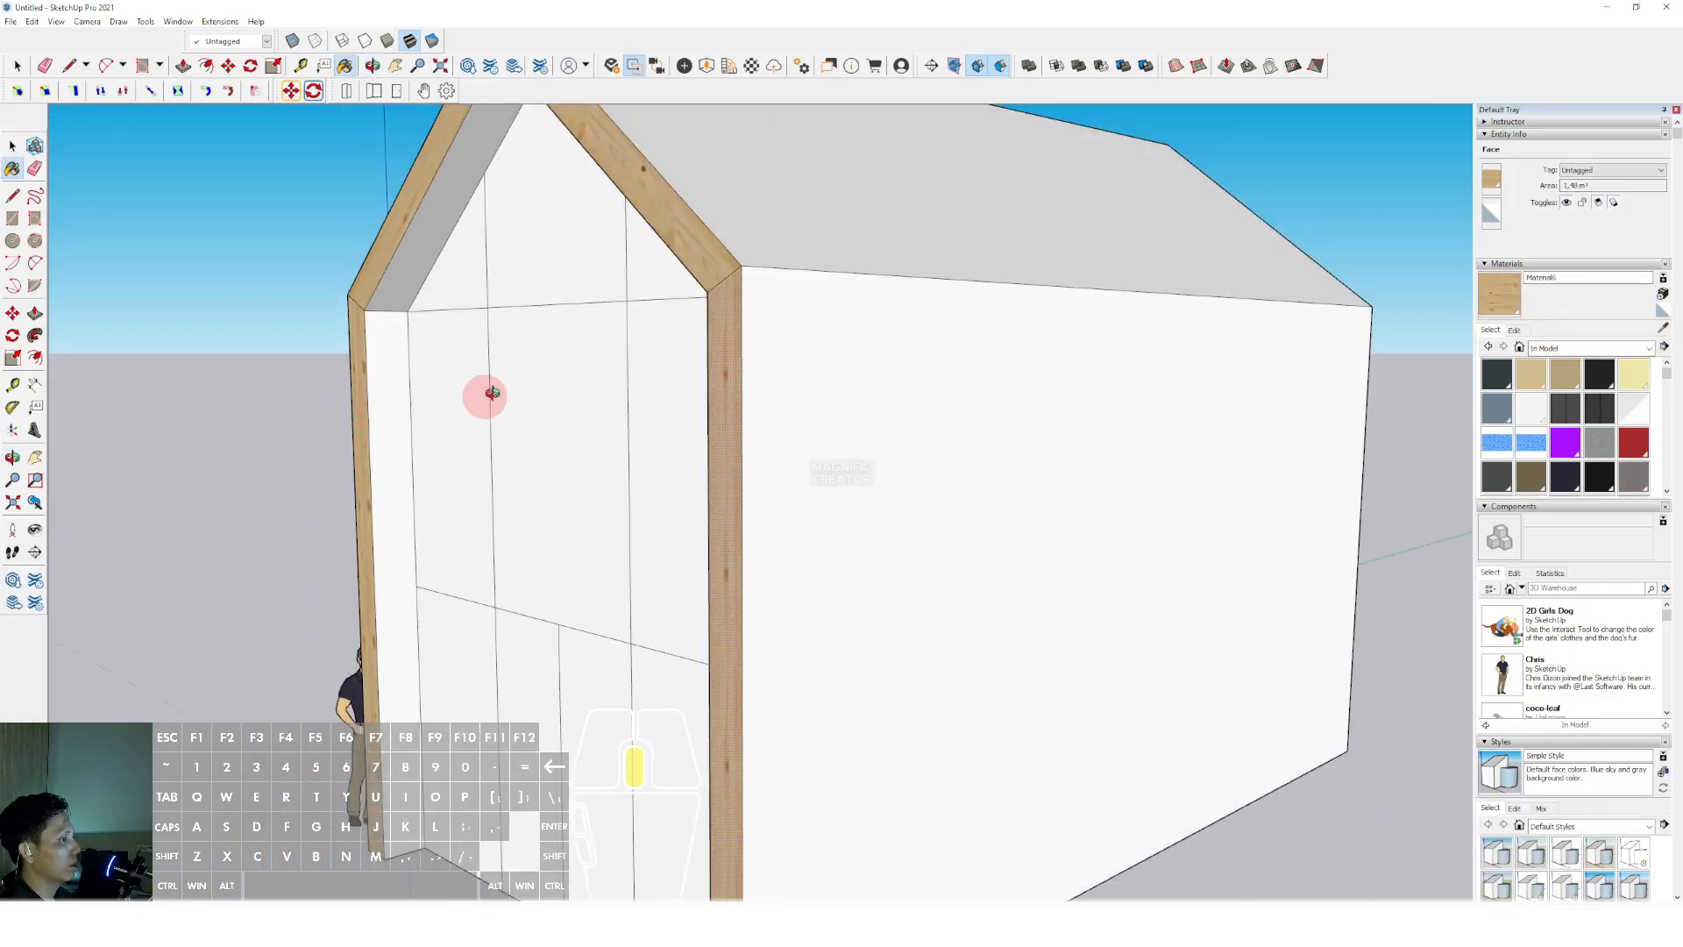
pyautogui.moveTo(492, 392)
pyautogui.mouseDown(button='middle')
pyautogui.moveTo(833, 365)
pyautogui.moveTo(1029, 275)
pyautogui.moveTo(1094, 378)
pyautogui.mouseUp(button='middle')
pyautogui.press('space')
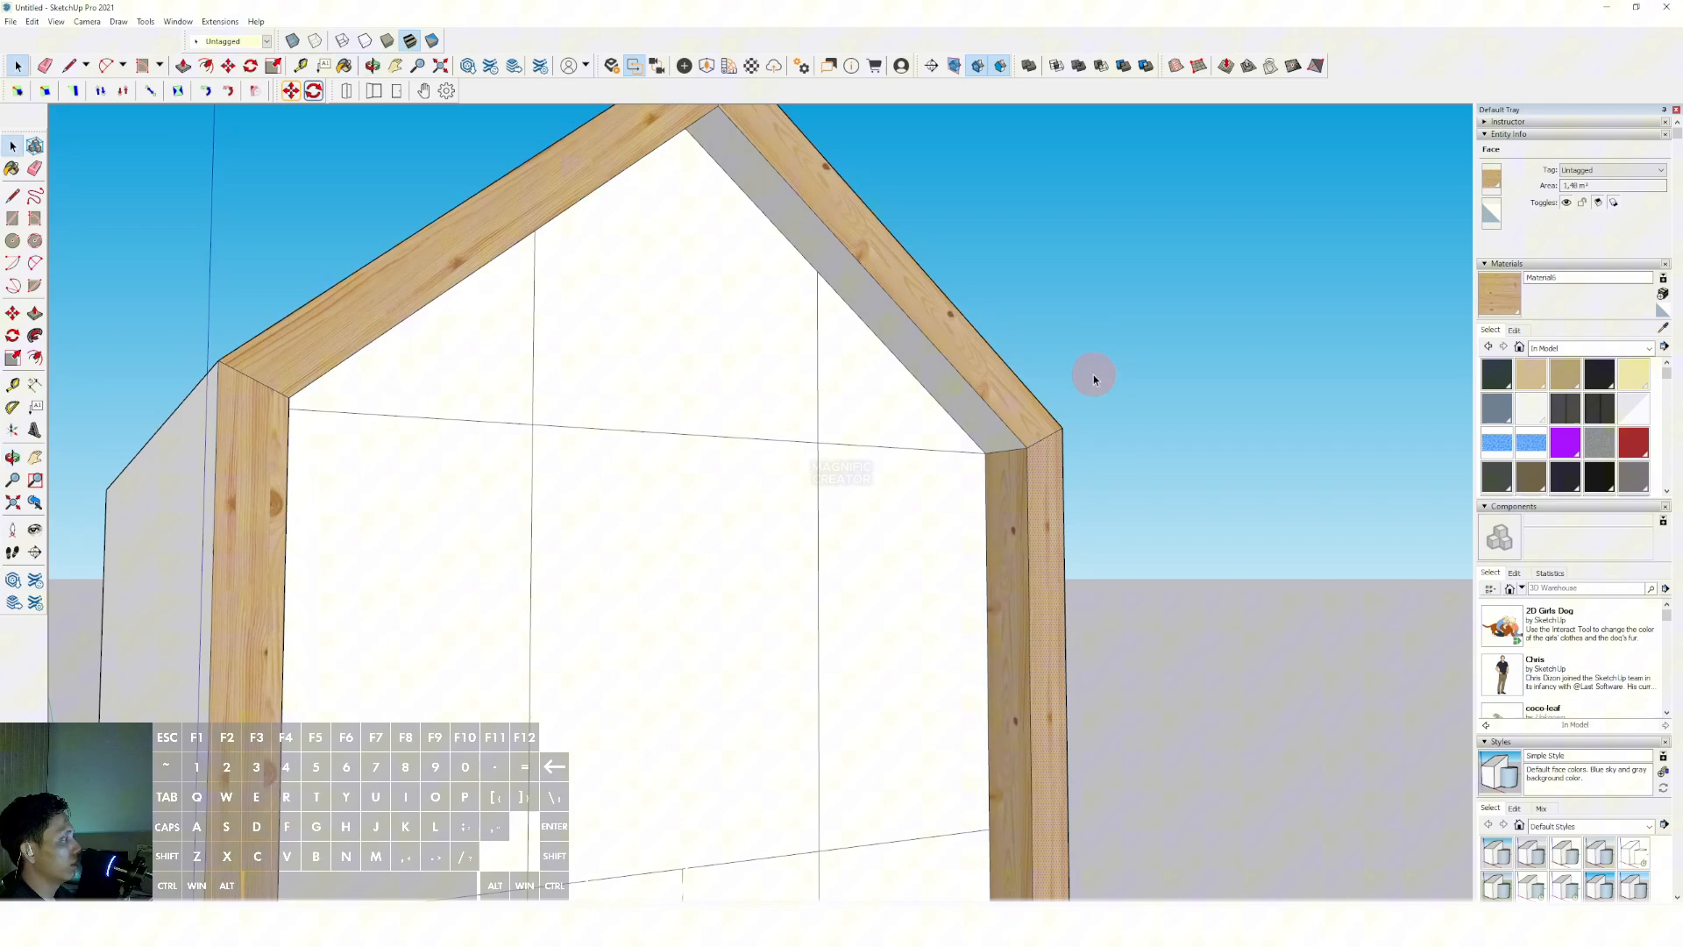
# Paint the undersides of both sloping frame members with the wood sampled from their adjoining front faces
pyautogui.click(1665, 326)
pyautogui.scroll(1, 912, 276)
pyautogui.scroll(-2, 897, 305)
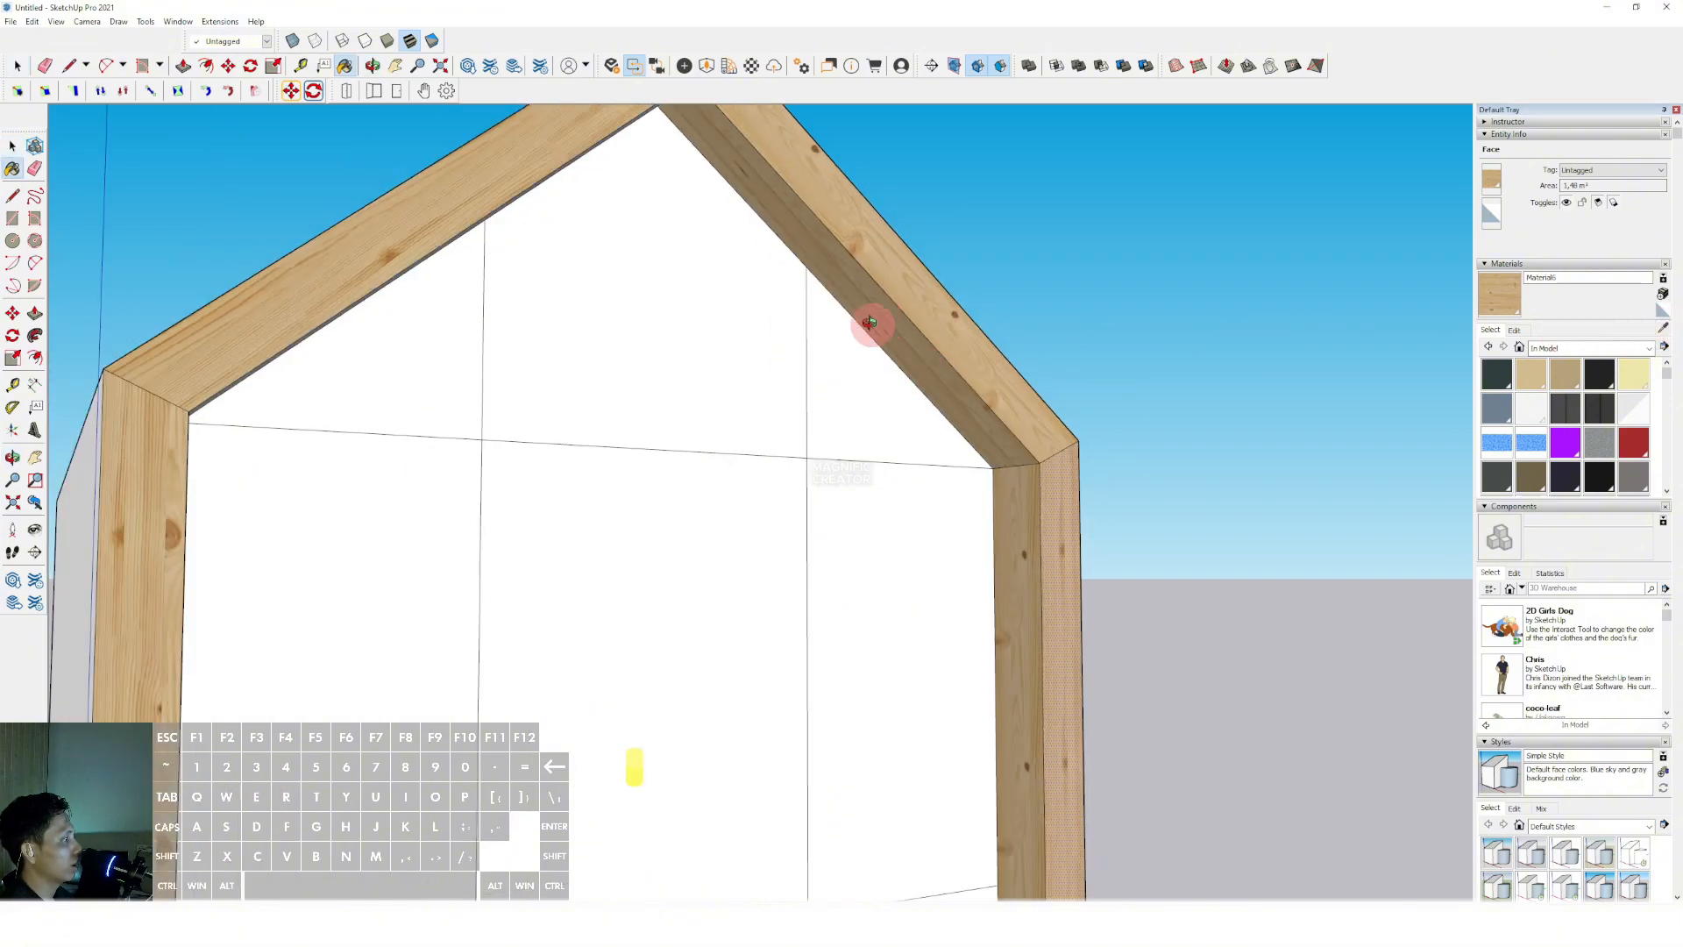
pyautogui.moveTo(871, 323); pyautogui.dragTo(428, 301, button='middle')
pyautogui.click(1664, 327)
pyautogui.scroll(2, 537, 254)
pyautogui.click(466, 221)
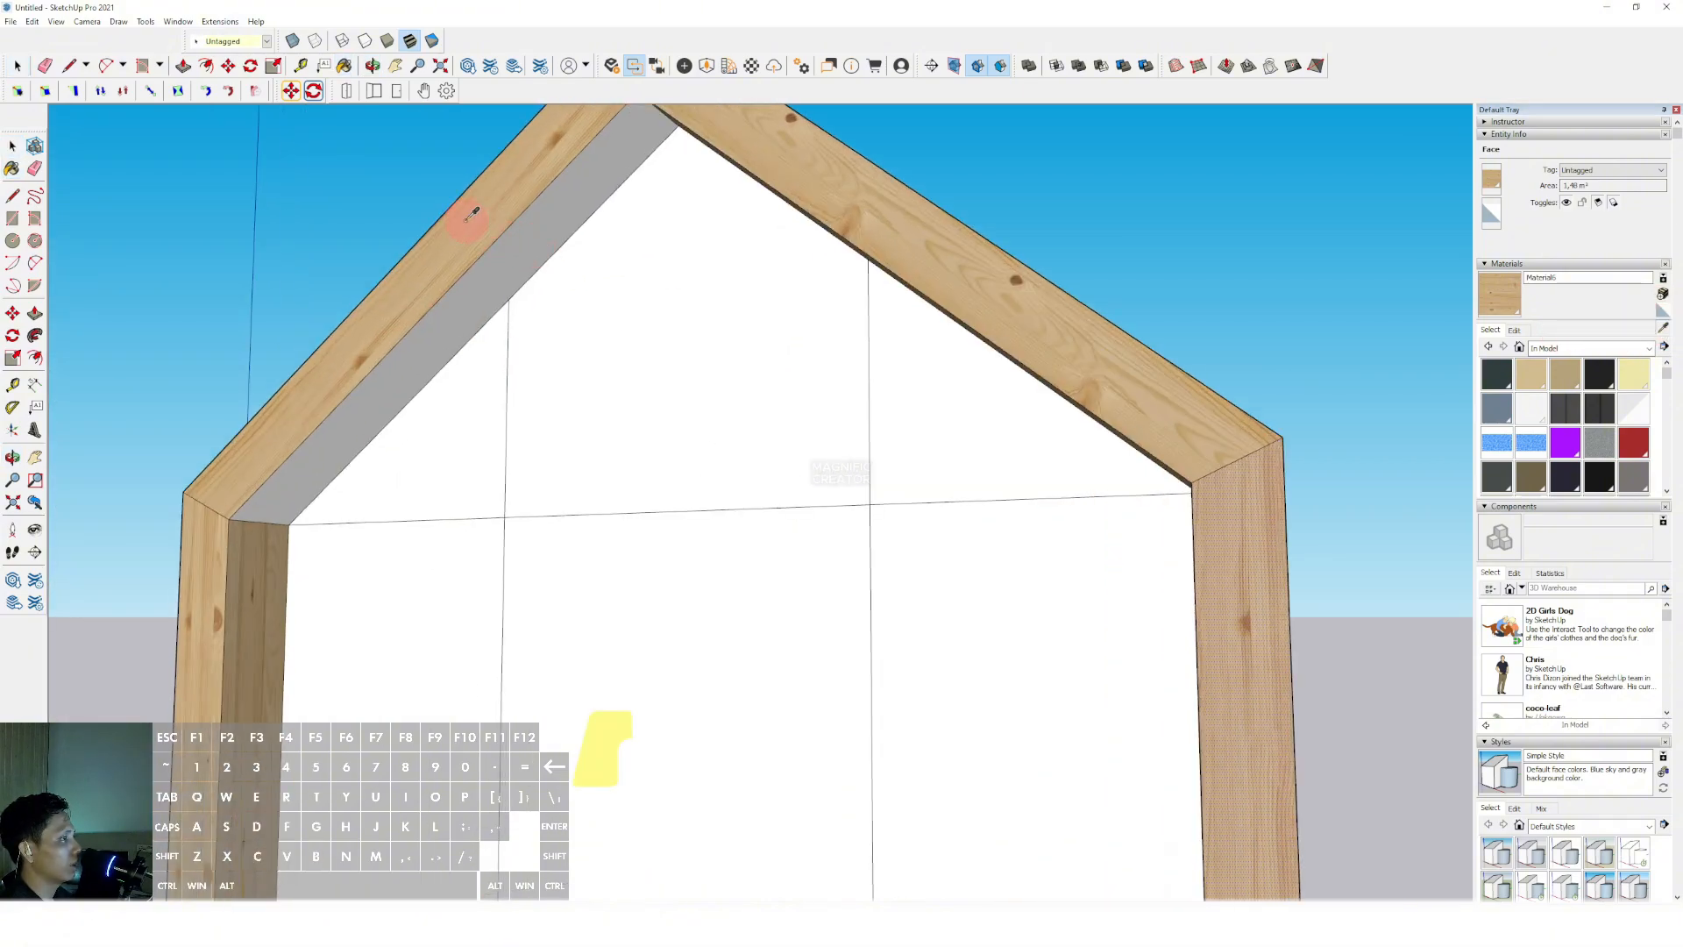
pyautogui.click(511, 255)
pyautogui.scroll(-5, 544, 281)
pyautogui.press('space')
# Copy the frame's four outer edges a short distance back across the roof slopes and side walls
pyautogui.moveTo(564, 322); pyautogui.dragTo(1075, 381, button='middle')
pyautogui.moveTo(867, 511); pyautogui.dragTo(885, 495, button='middle')
pyautogui.moveTo(841, 322); pyautogui.dragTo(659, 457, button='middle')
pyautogui.click(654, 449)
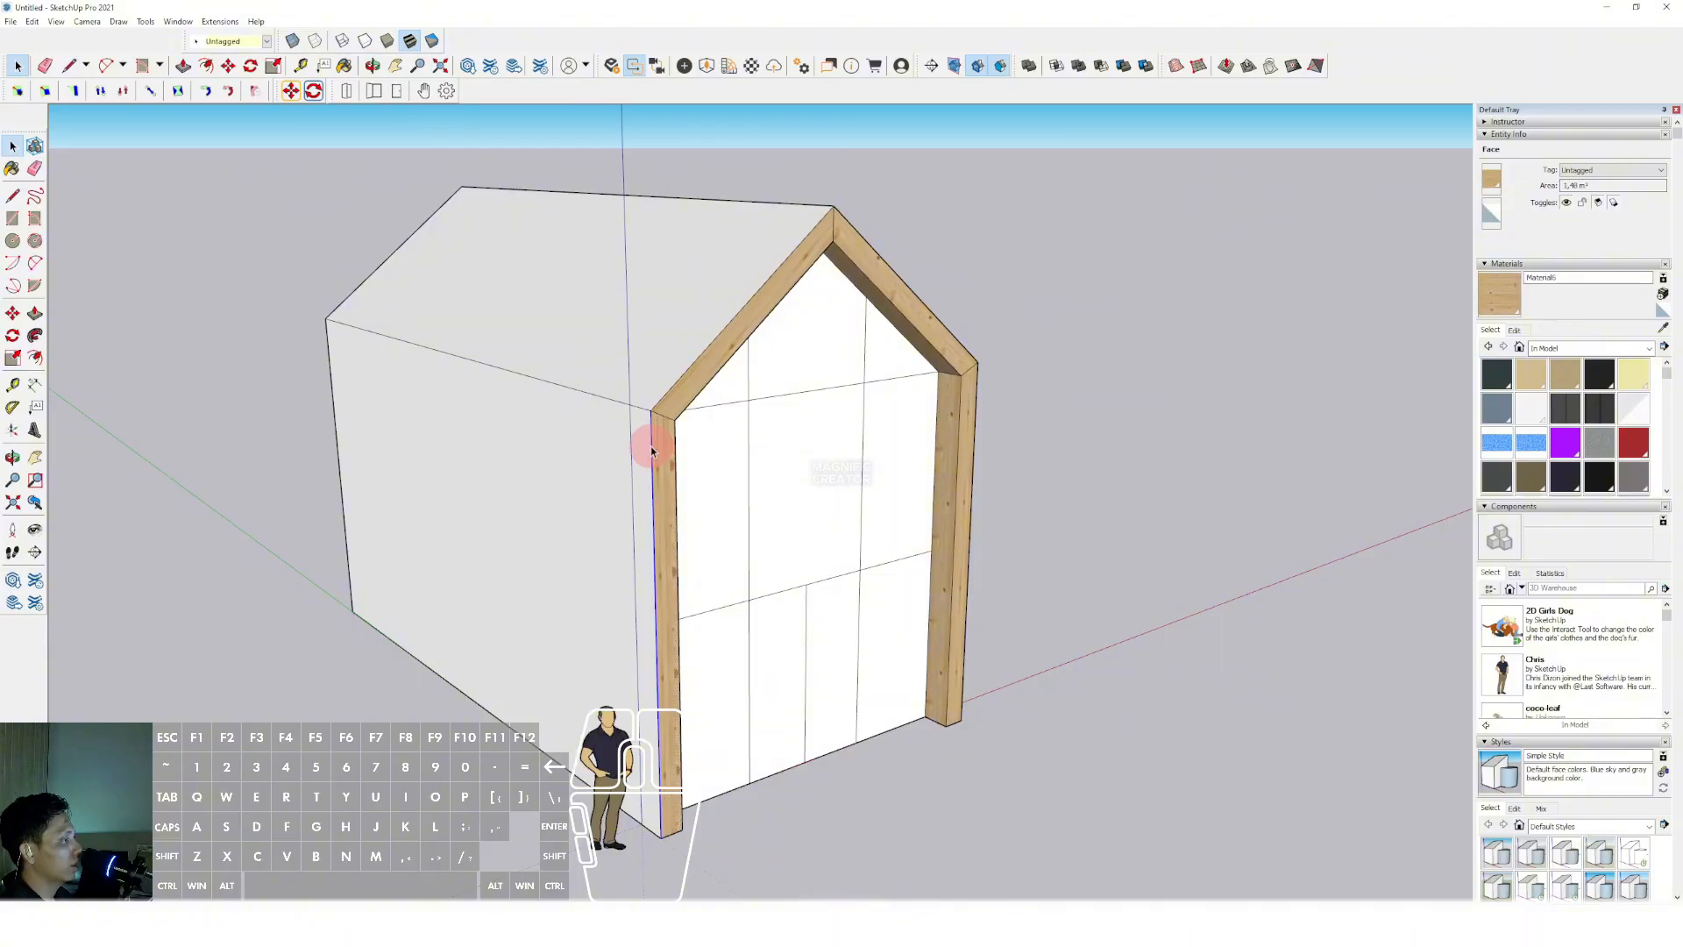
pyautogui.keyDown('shift'); pyautogui.click(680, 372); pyautogui.keyUp('shift')
pyautogui.moveTo(432, 452); pyautogui.dragTo(796, 337, button='middle')
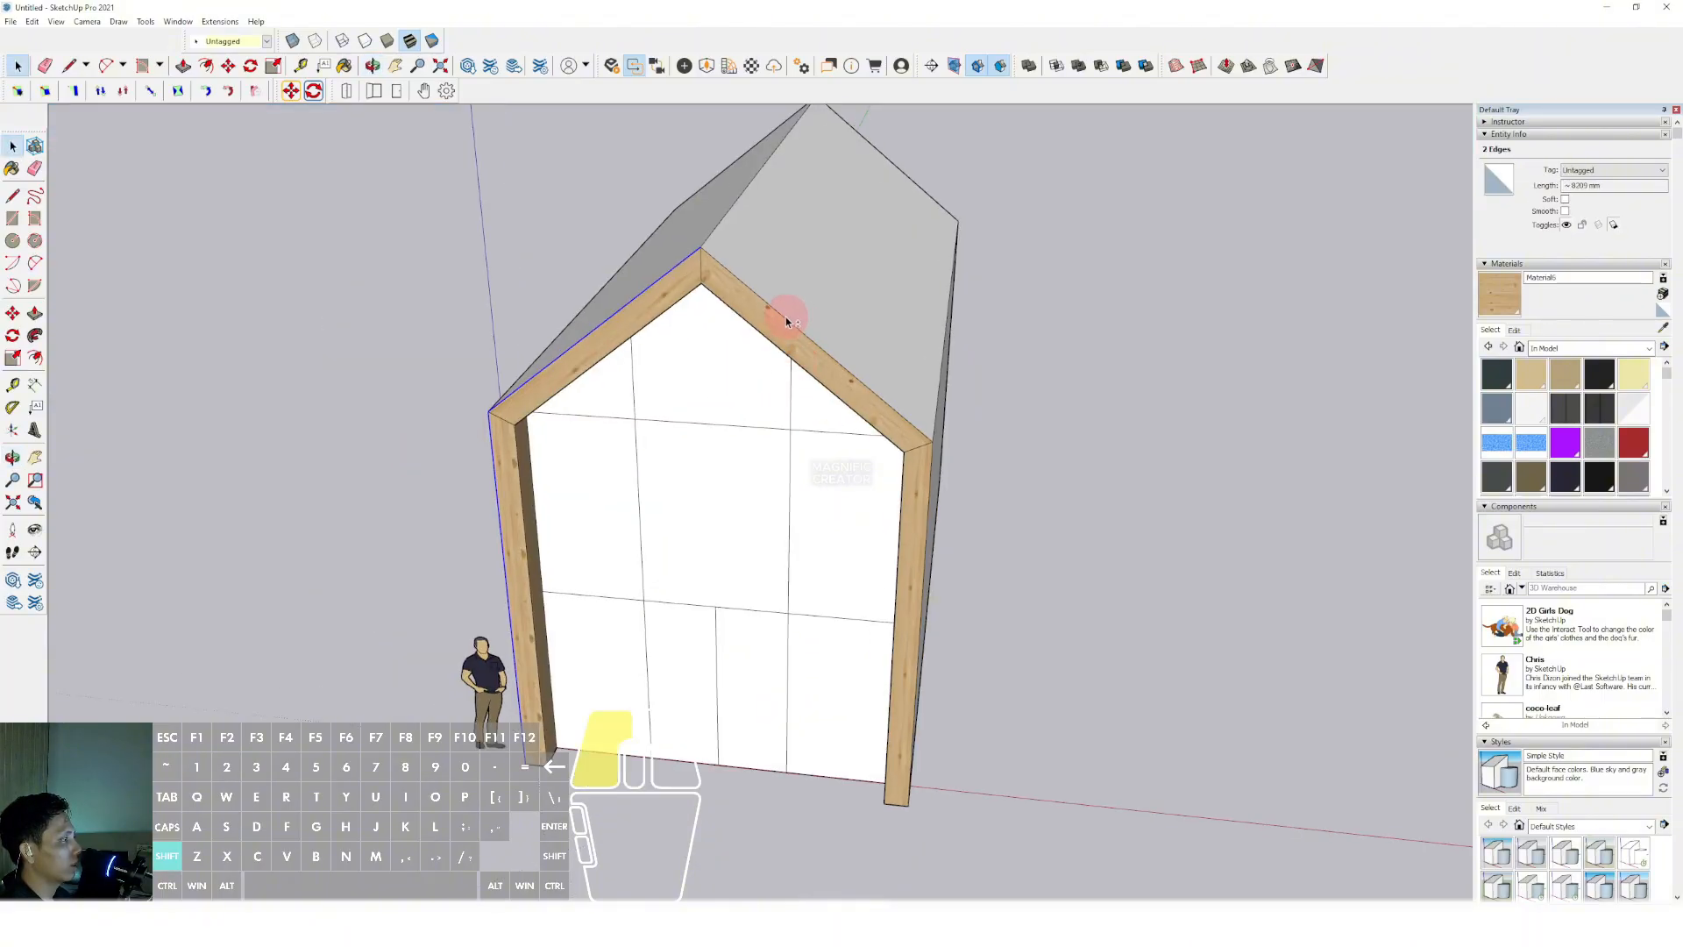
pyautogui.keyDown('shift'); pyautogui.click(785, 318); pyautogui.keyUp('shift')
pyautogui.moveTo(848, 481); pyautogui.dragTo(689, 502, button='middle')
pyautogui.keyDown('shift'); pyautogui.click(872, 480); pyautogui.keyUp('shift')
pyautogui.keyDown('shift'); pyautogui.moveTo(693, 465); pyautogui.dragTo(714, 447); pyautogui.keyUp('shift')
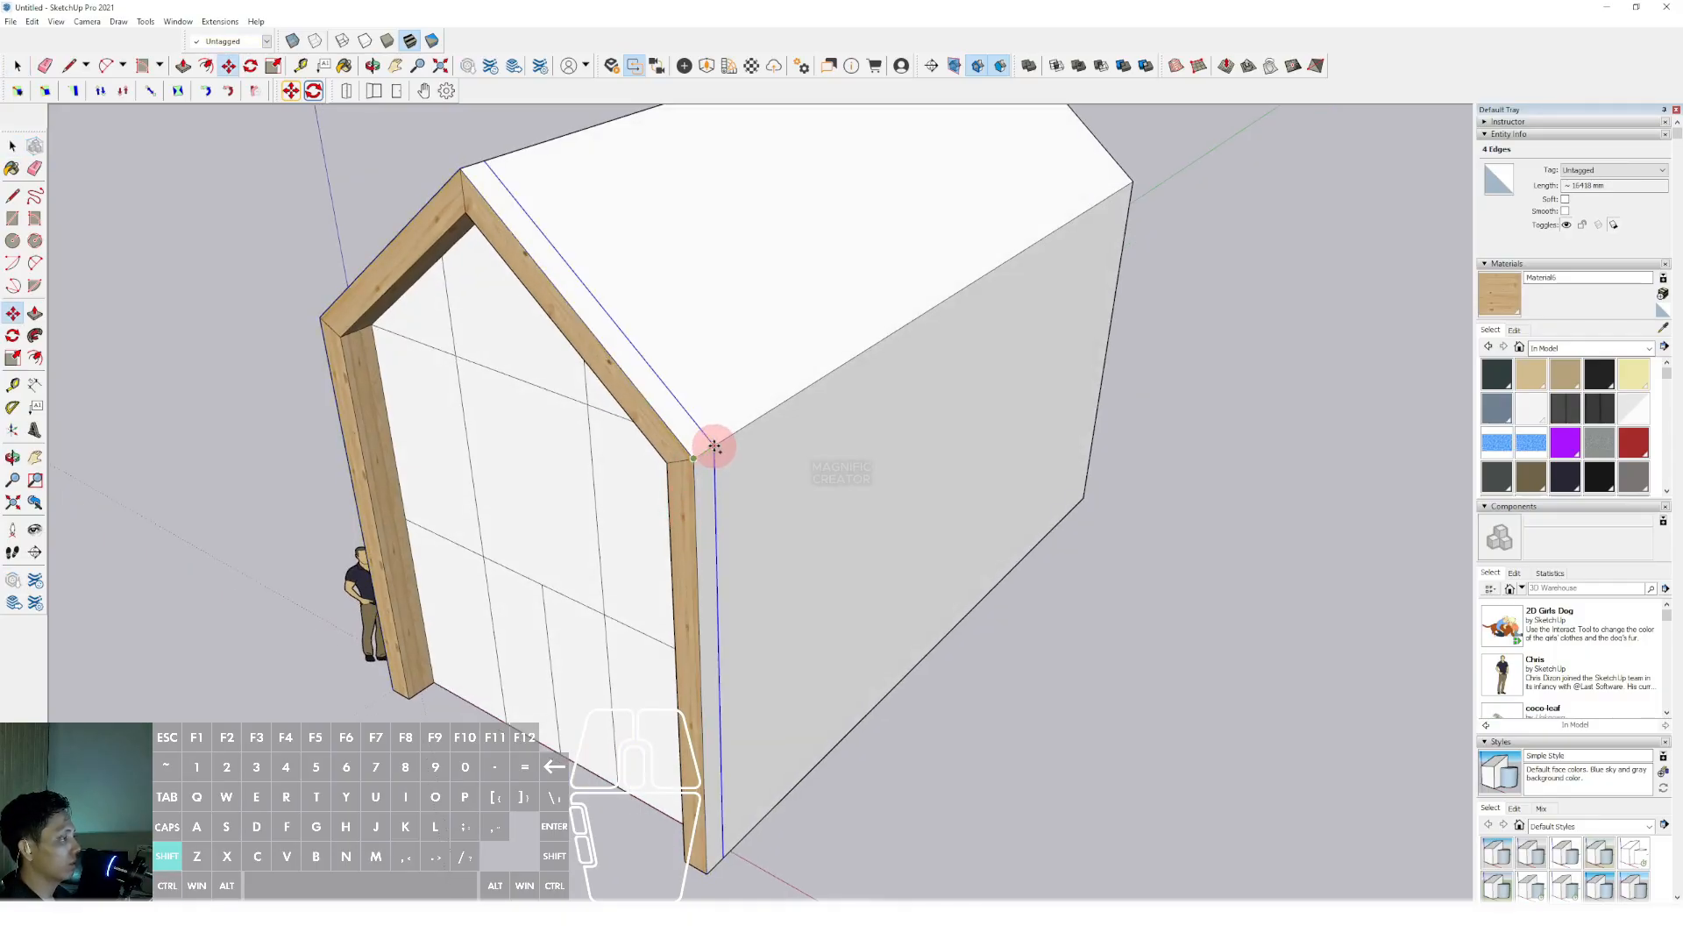
pyautogui.keyDown('shift'); pyautogui.scroll(-3, 717, 444); pyautogui.keyUp('shift')
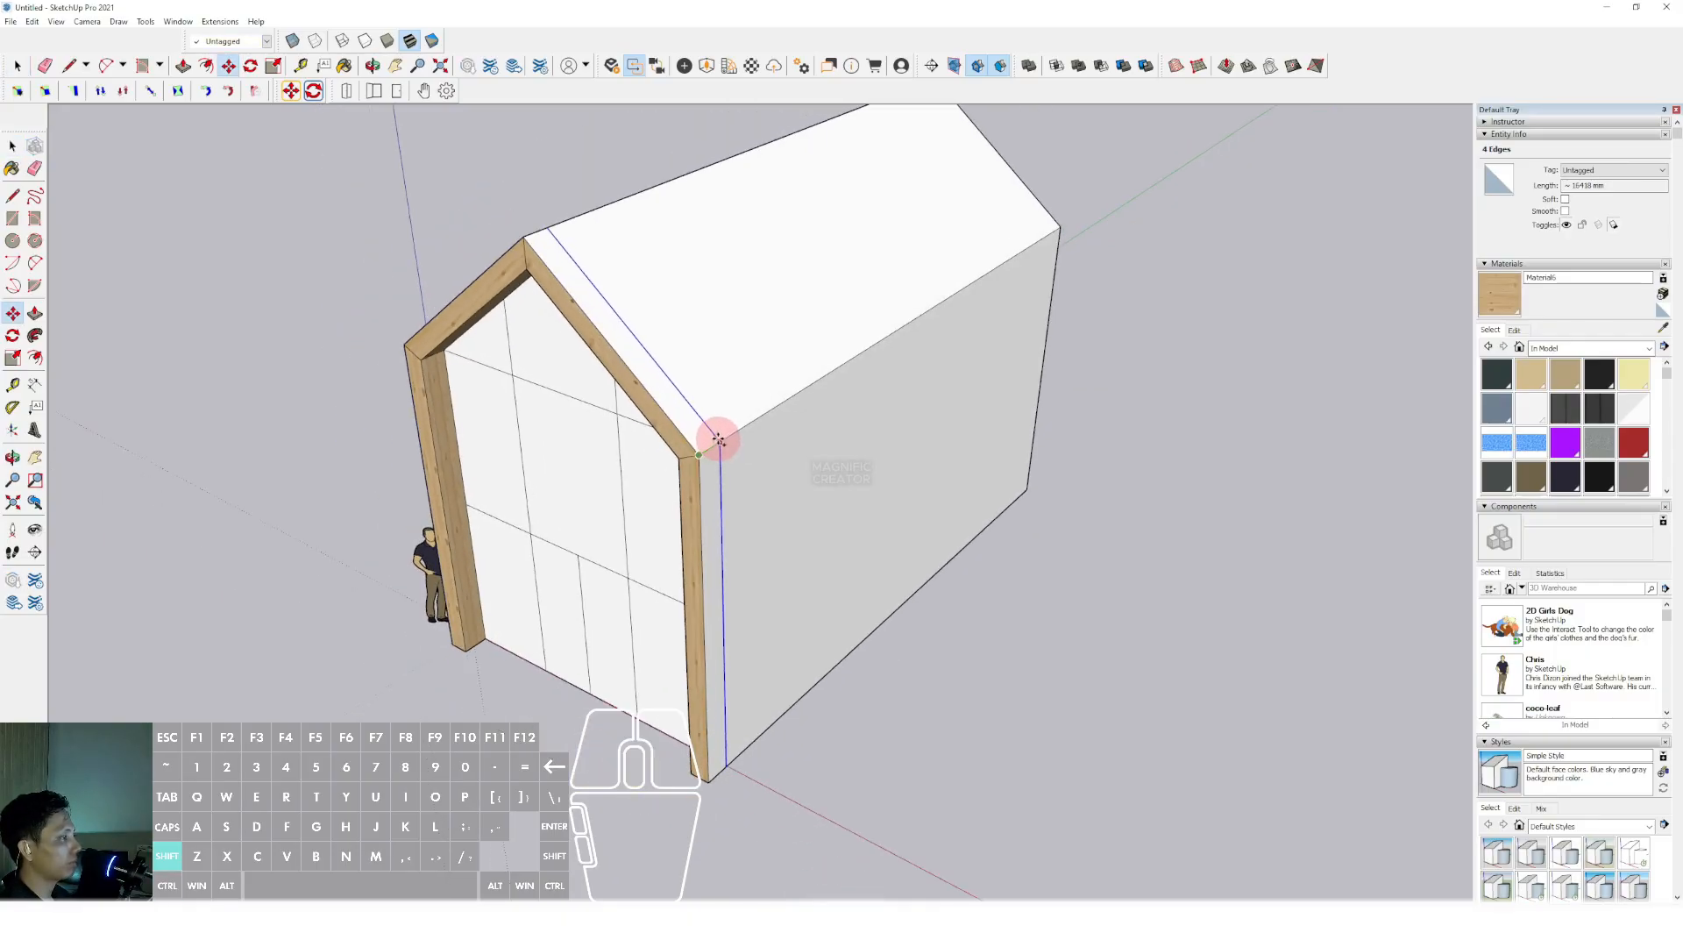
pyautogui.keyDown('shift'); pyautogui.click(618, 419); pyautogui.keyUp('shift')
pyautogui.press('space')
# Paint the narrow strip of right-hand side wall behind the frame with the wood sampled from the right-hand post
pyautogui.scroll(3, 643, 435)
pyautogui.moveTo(695, 496)
pyautogui.keyDown('shift'); pyautogui.mouseDown(button='middle')
pyautogui.moveTo(720, 533)
pyautogui.moveTo(778, 524)
pyautogui.mouseUp(button='middle'); pyautogui.keyUp('shift')
pyautogui.click(1663, 328)
pyautogui.scroll(3, 743, 535)
pyautogui.click(734, 504)
pyautogui.click(766, 497)
pyautogui.scroll(-2, 768, 504)
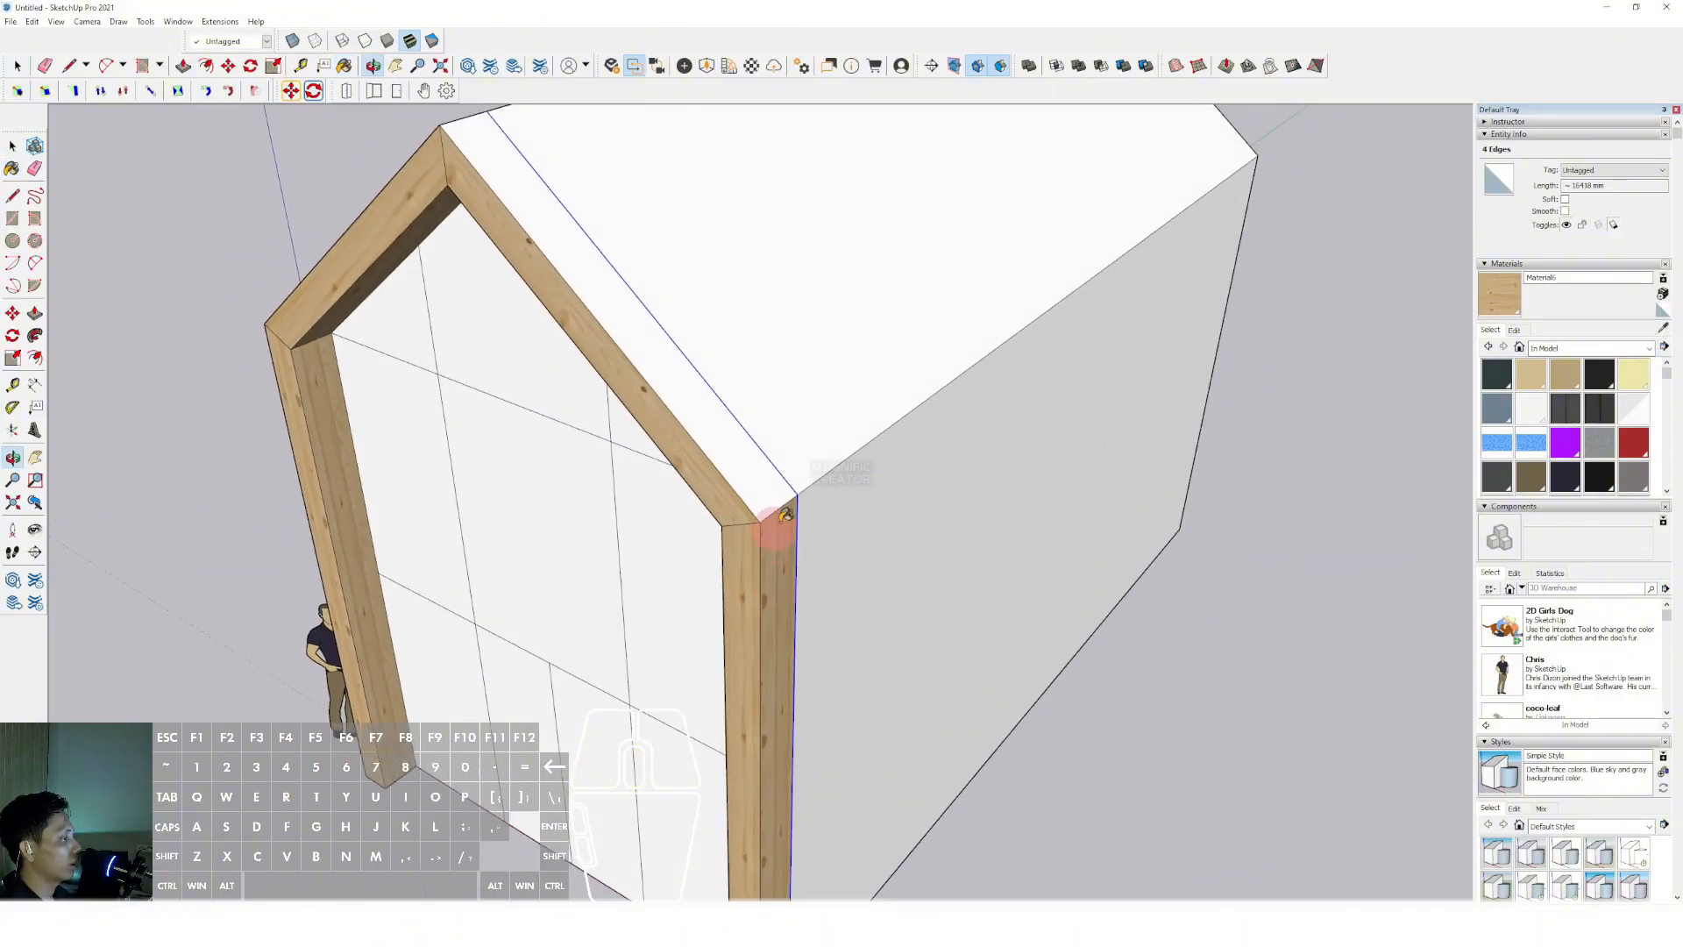
pyautogui.scroll(1, 650, 392)
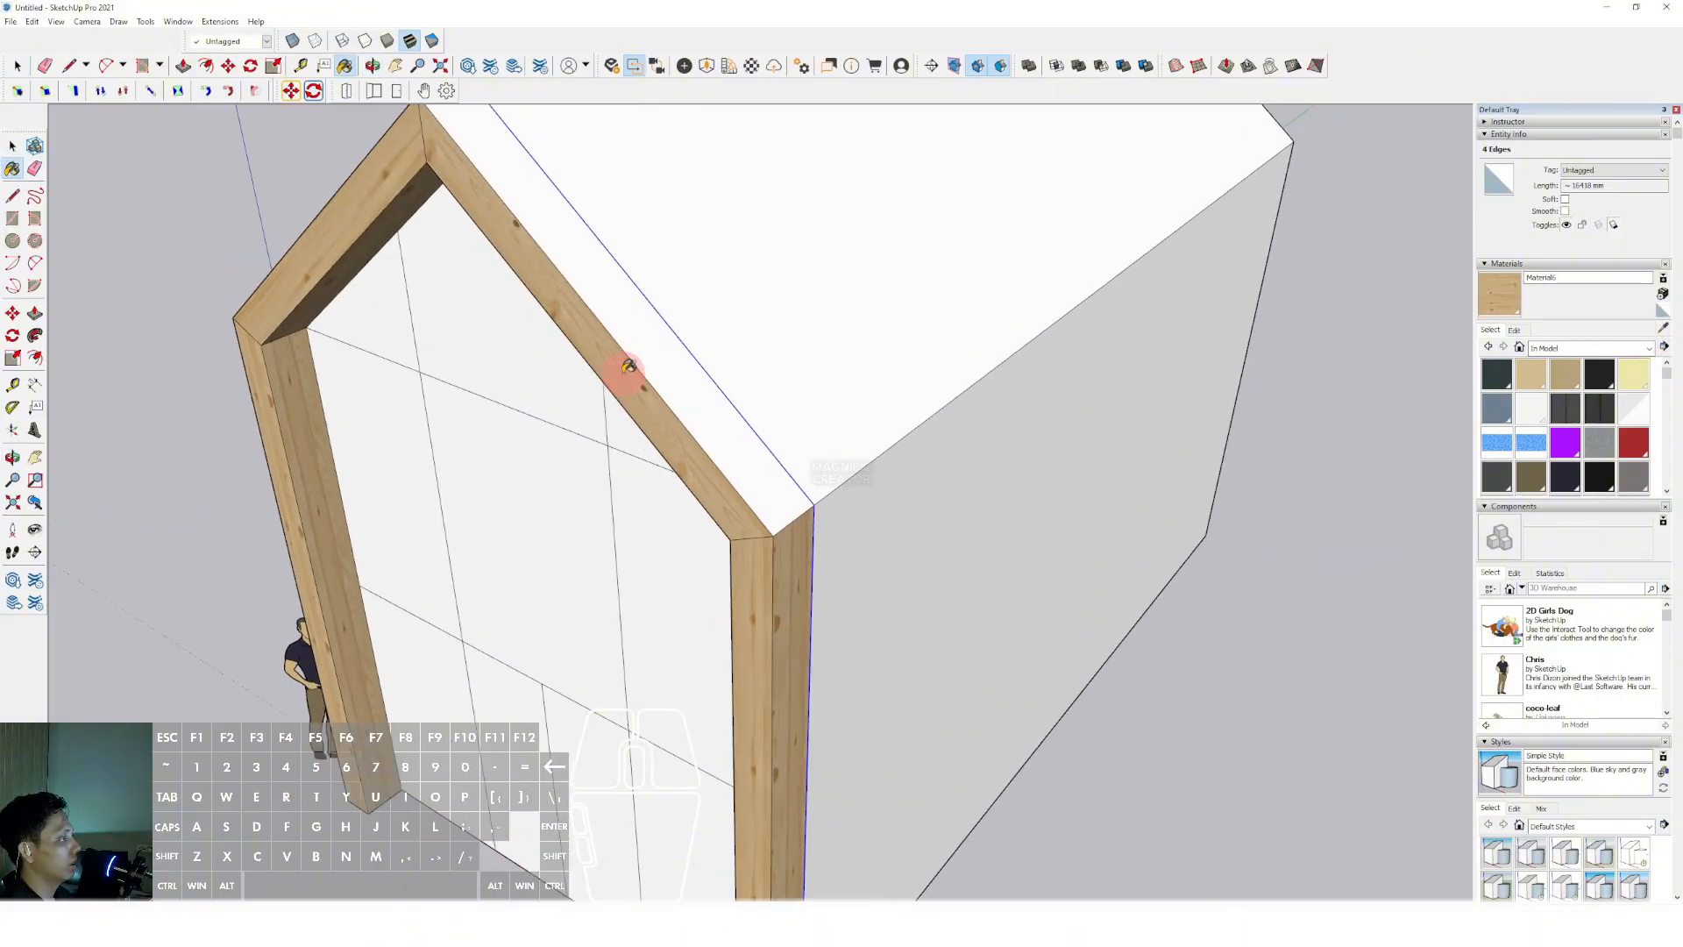
# Paint the narrow strips behind the frame on both roof slopes with wood whose grain follows each slope
pyautogui.click(628, 366)
pyautogui.moveTo(639, 330)
pyautogui.mouseDown(button='middle')
pyautogui.moveTo(856, 395)
pyautogui.moveTo(958, 401)
pyautogui.mouseUp(button='middle')
pyautogui.press('space')
pyautogui.click(1663, 328)
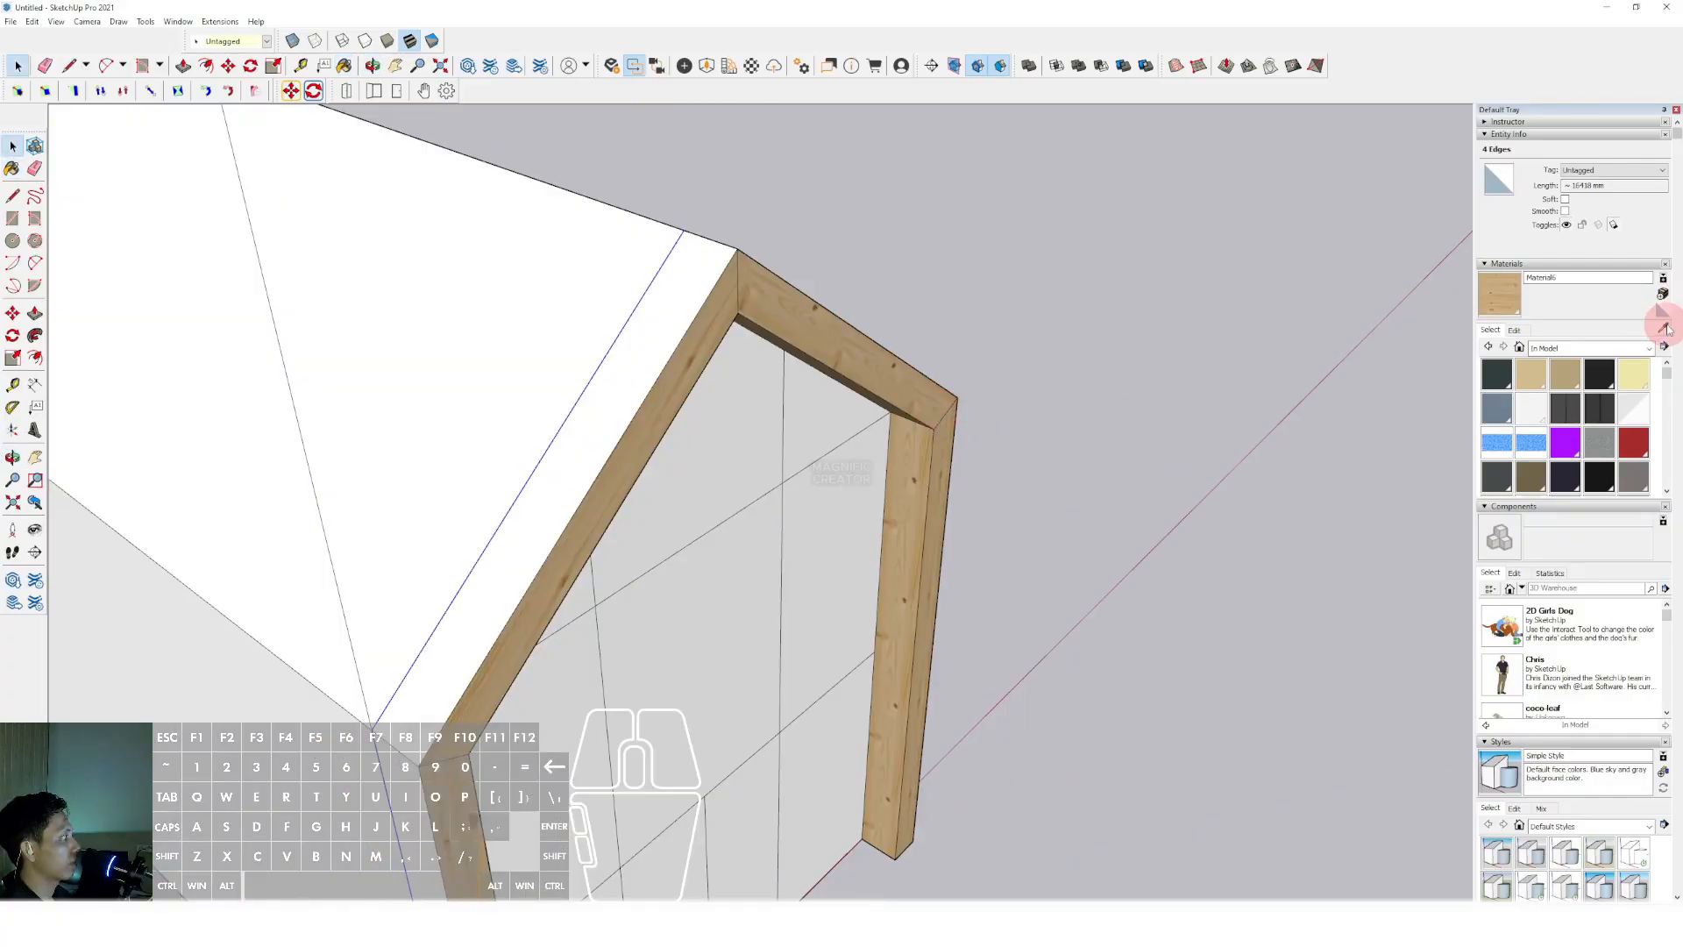
pyautogui.click(701, 365)
pyautogui.click(664, 334)
# Paint the narrow strip of left-hand side wall behind the frame with the wood sampled from the left-hand post
pyautogui.scroll(-2, 666, 364)
pyautogui.keyDown('shift'); pyautogui.moveTo(668, 367); pyautogui.dragTo(723, 210, button='middle'); pyautogui.keyUp('shift')
pyautogui.scroll(2, 619, 496)
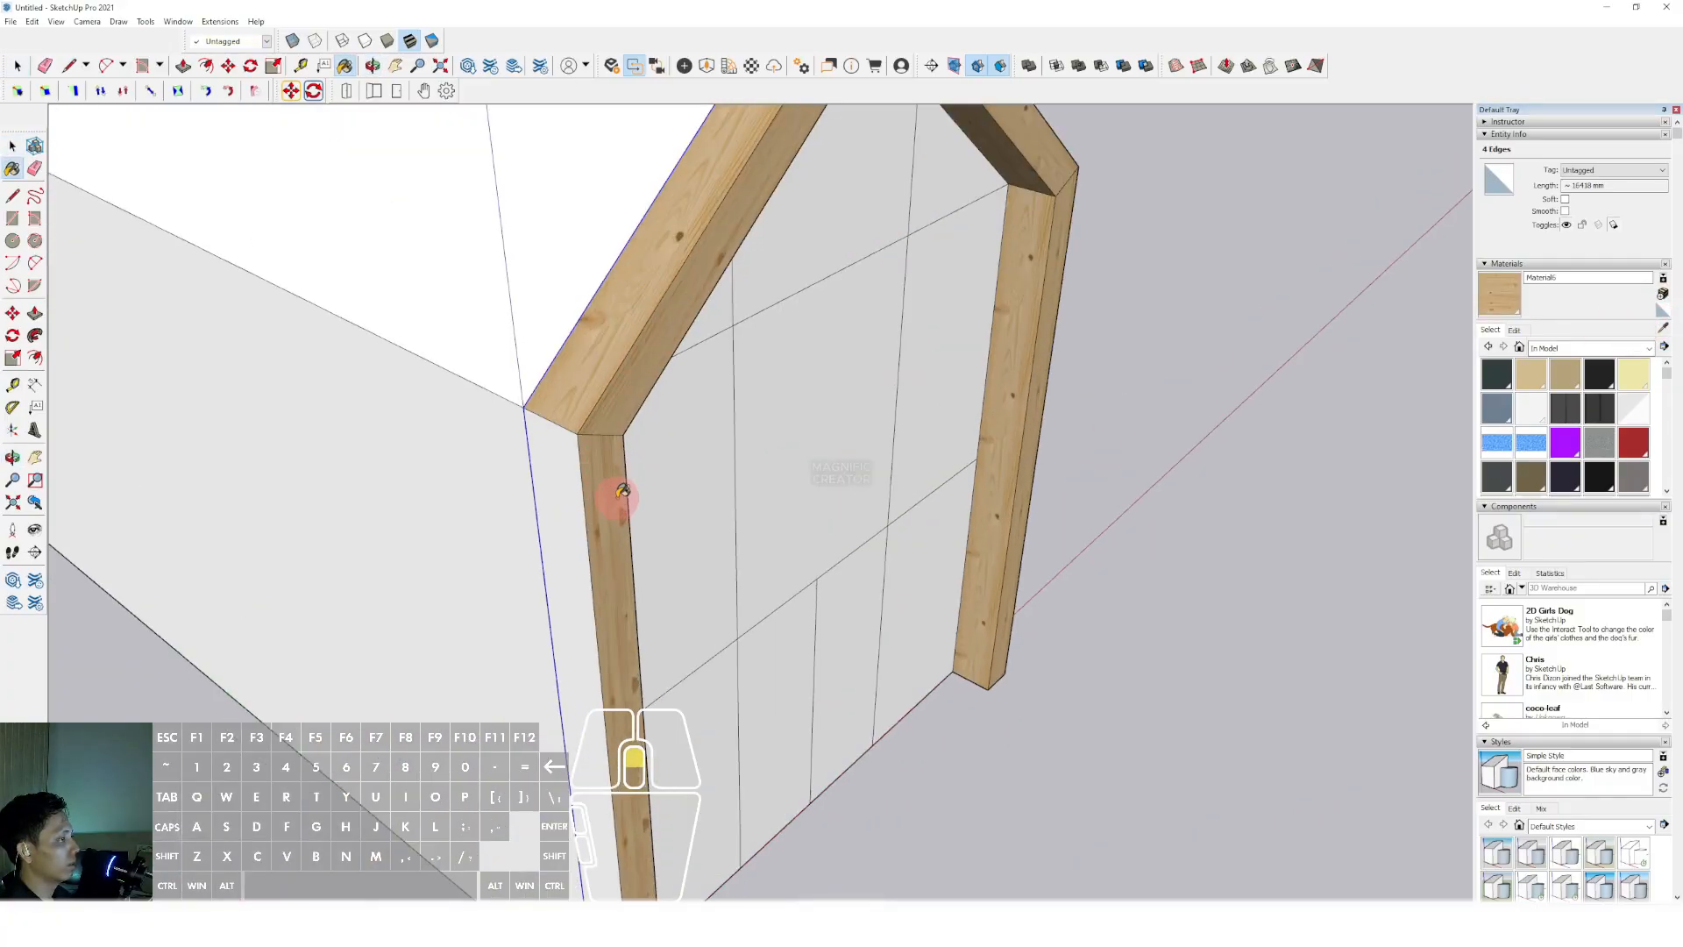
pyautogui.scroll(1, 678, 499)
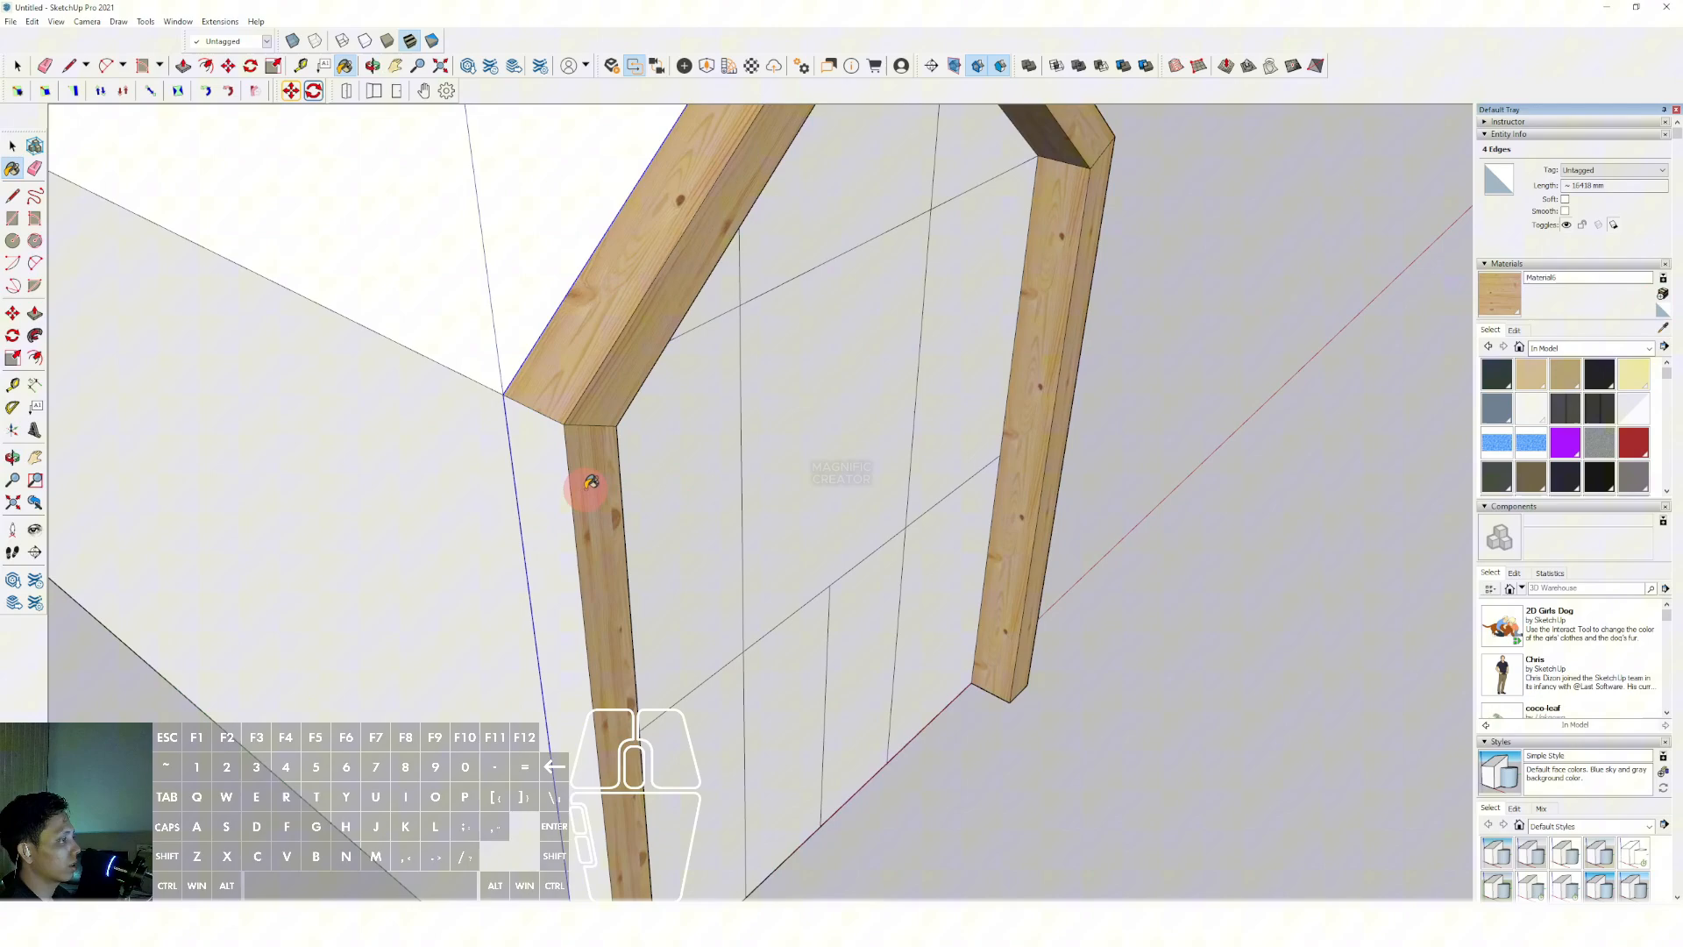
pyautogui.click(1663, 329)
pyautogui.click(540, 471)
pyautogui.press('space')
# Paint the gable and middle-row panels of the front wall with Translucent Glass Gray from Glass and Mirrors
pyautogui.scroll(-2, 822, 561)
pyautogui.keyDown('shift'); pyautogui.moveTo(823, 561); pyautogui.dragTo(537, 394, button='middle'); pyautogui.keyUp('shift')
pyautogui.scroll(-2, 762, 393)
pyautogui.moveTo(358, 422); pyautogui.dragTo(1008, 403, button='middle')
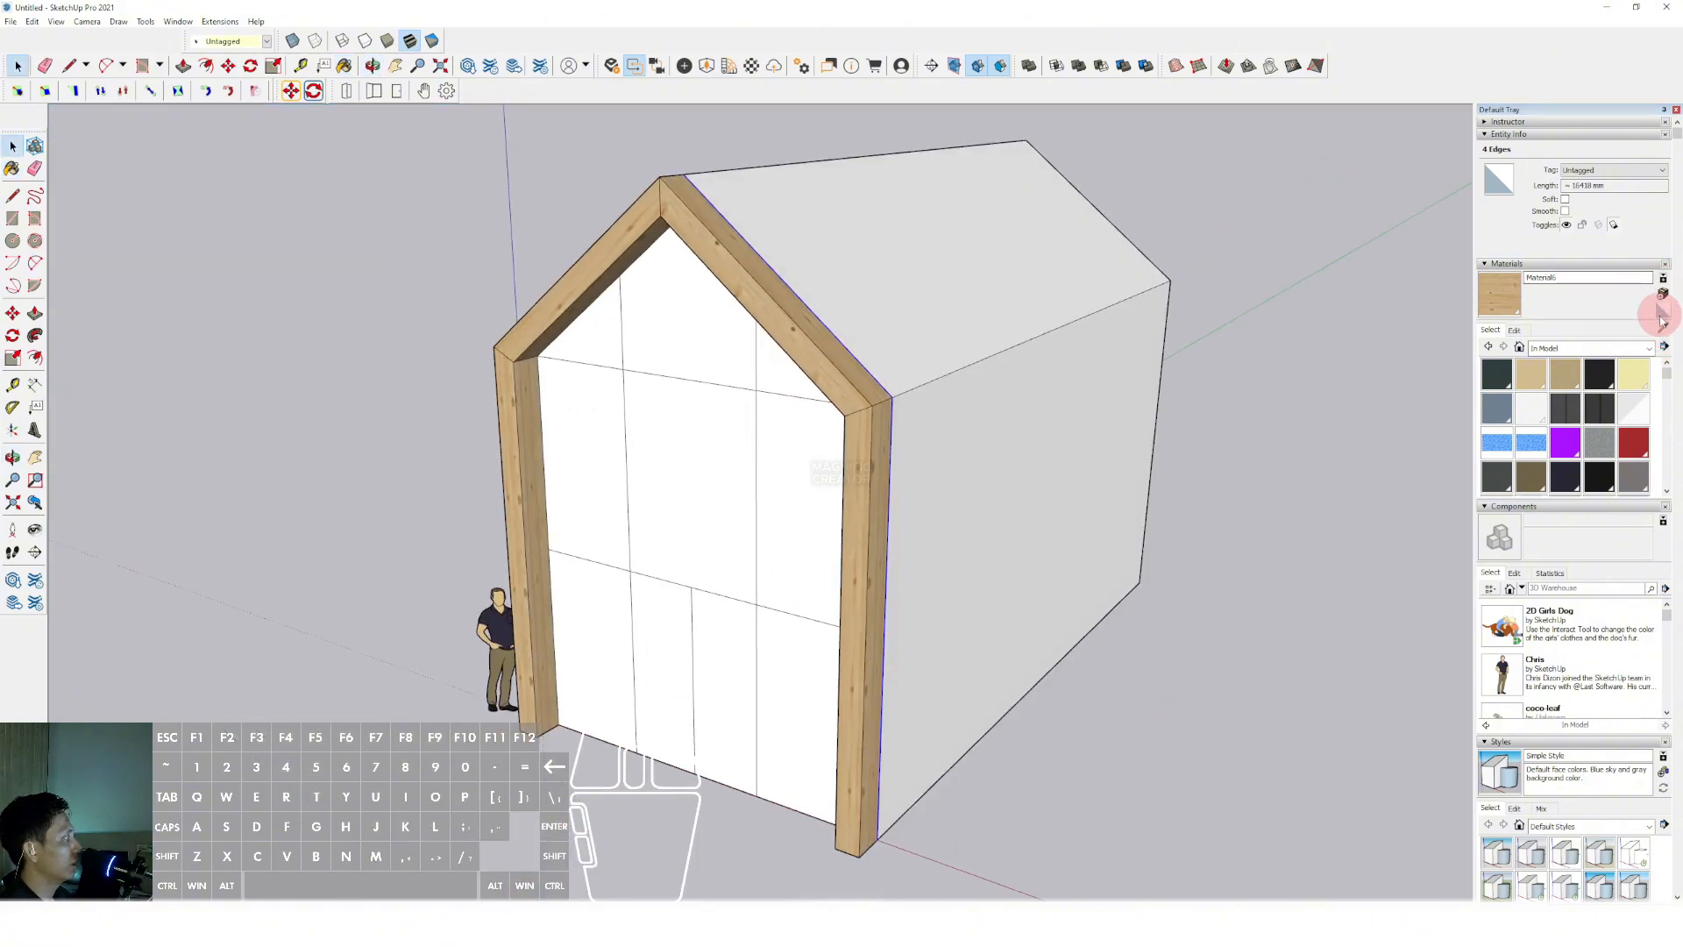
pyautogui.click(1649, 348)
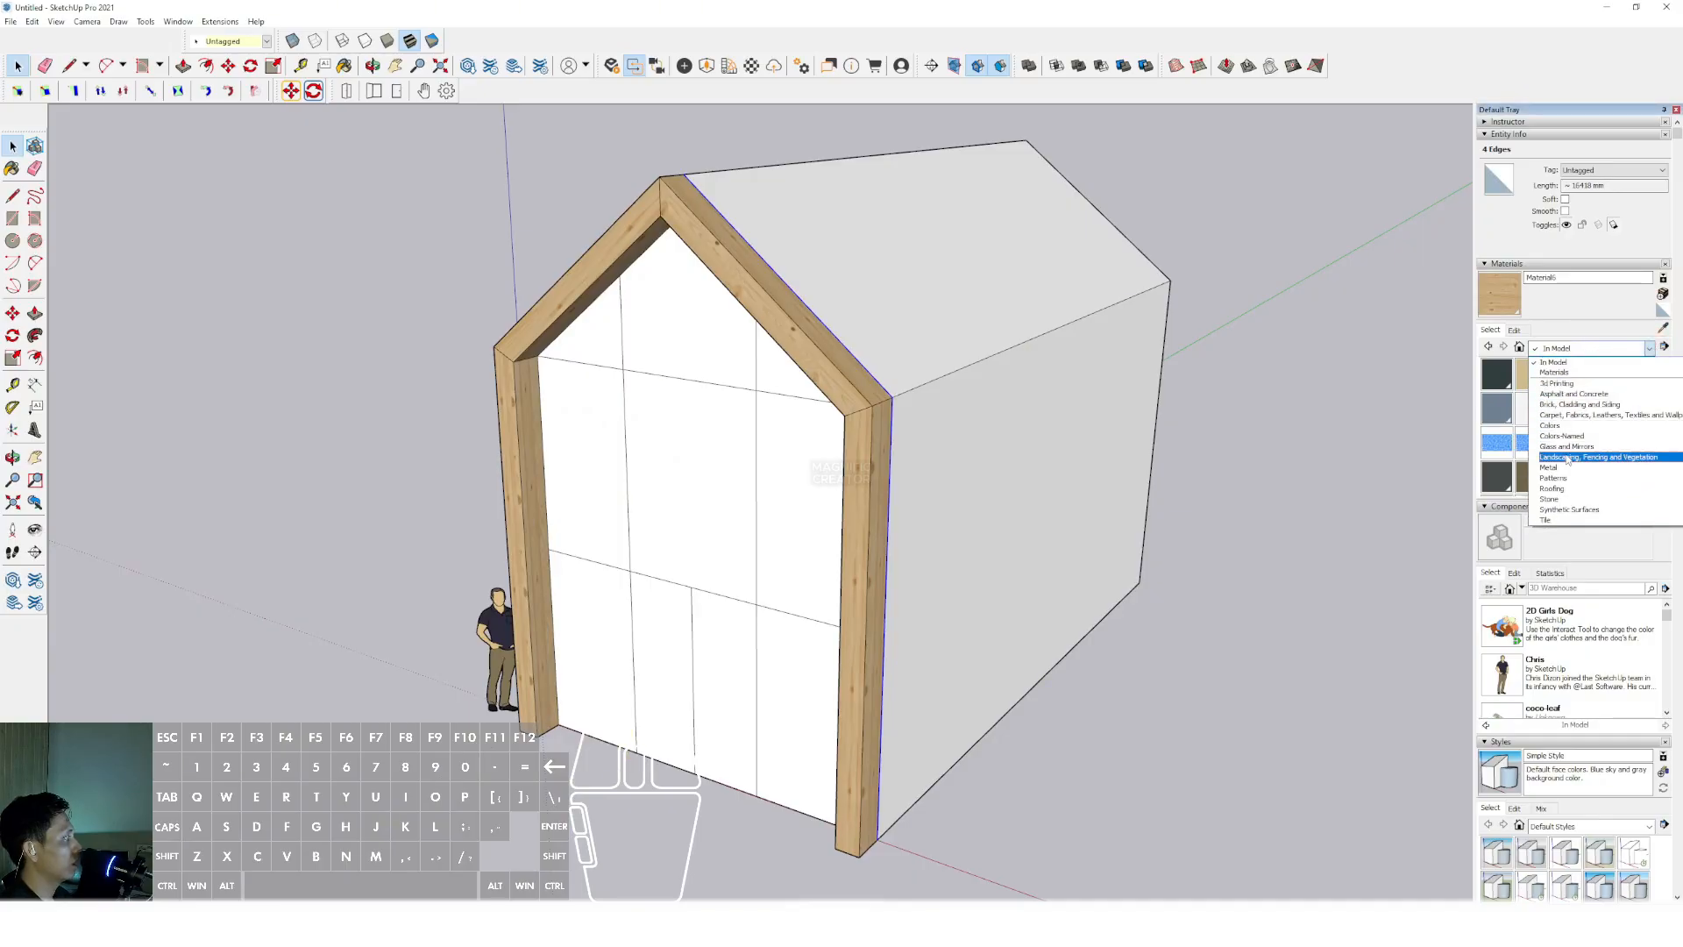
pyautogui.click(1558, 447)
pyautogui.click(1565, 409)
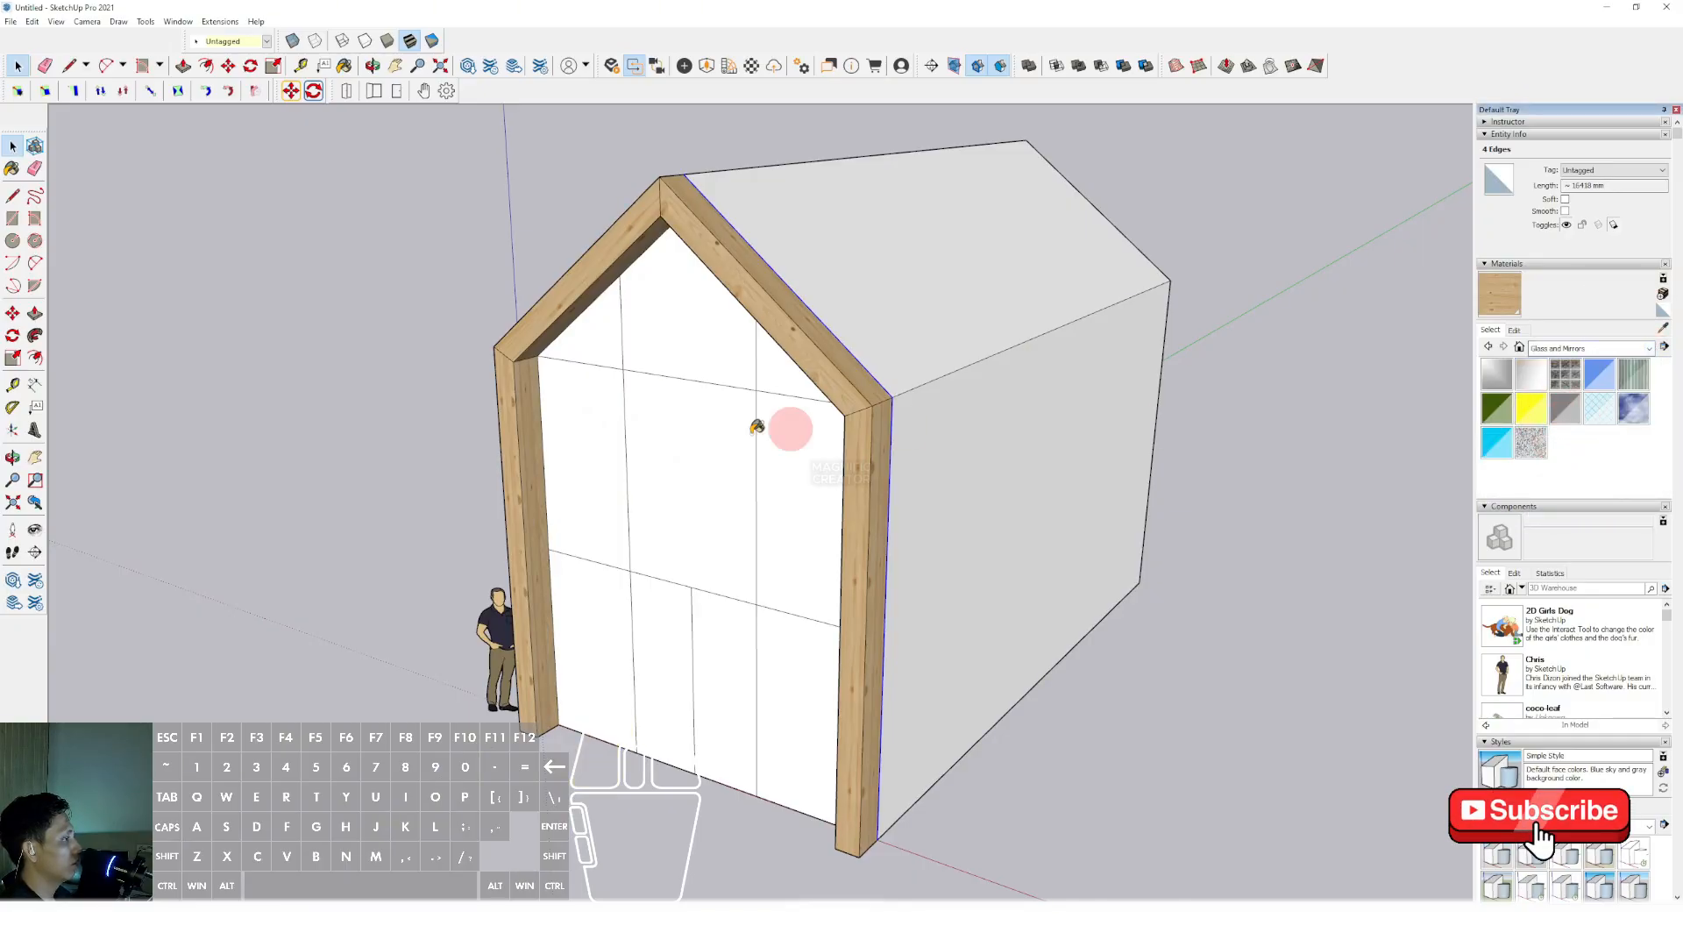
pyautogui.click(608, 350)
pyautogui.click(693, 333)
pyautogui.click(781, 376)
pyautogui.click(780, 442)
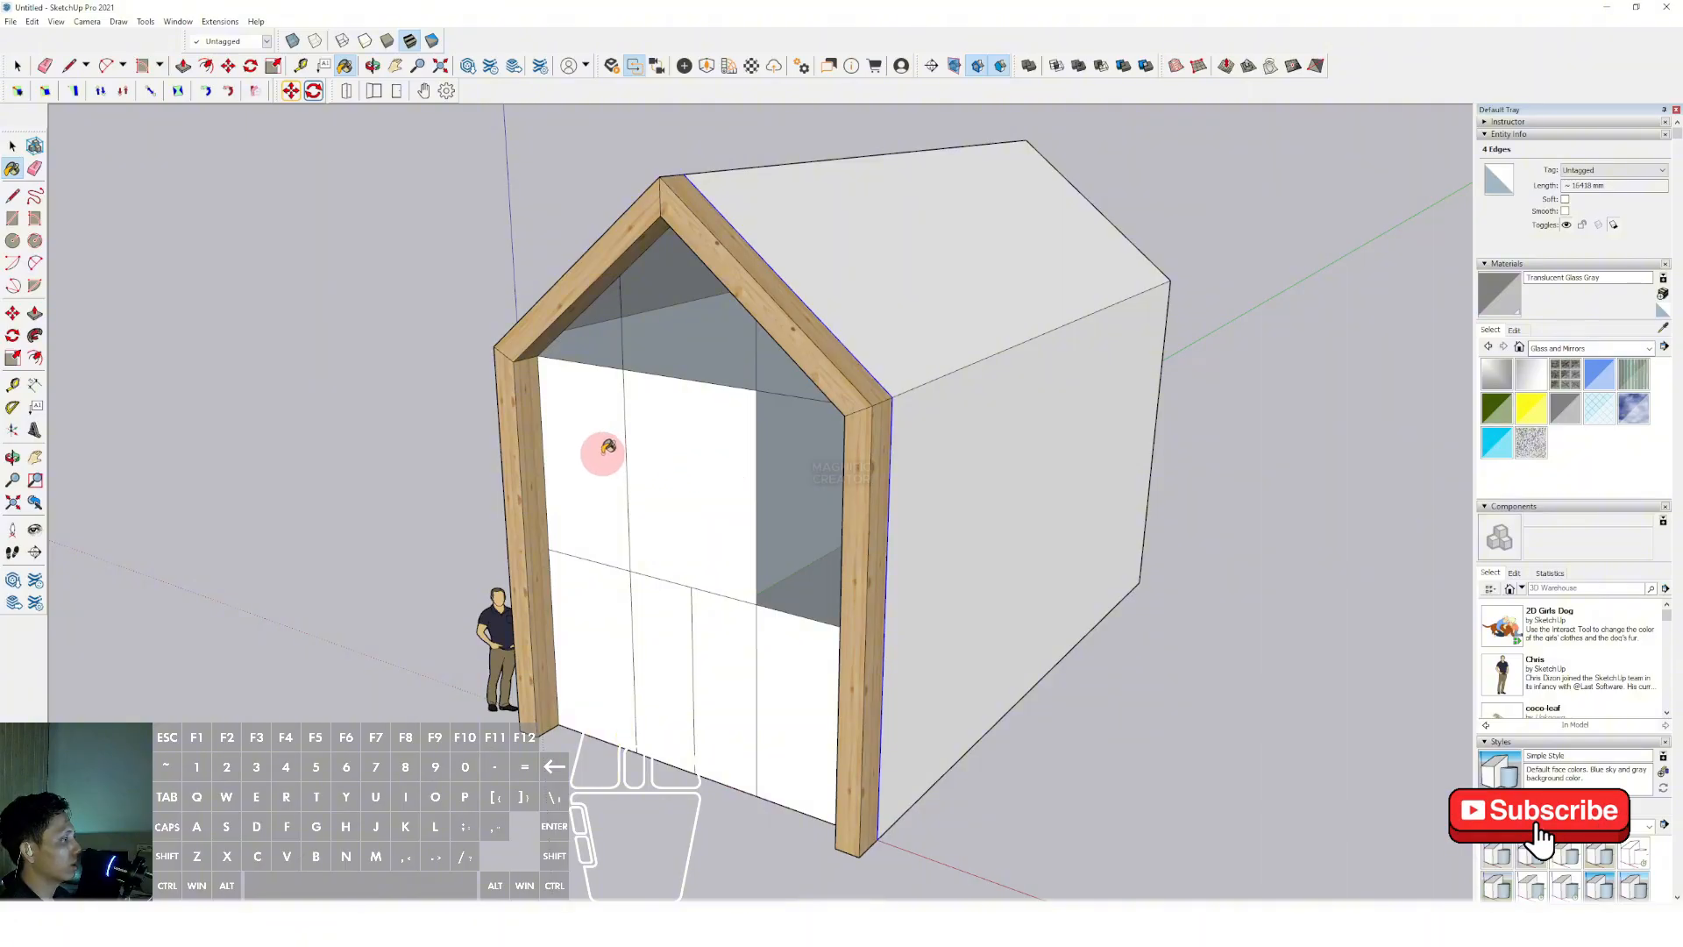
pyautogui.click(593, 450)
# Paint the four ground-level panels of the front wall with Translucent Glass Gray
pyautogui.moveTo(696, 583)
pyautogui.mouseDown(button='middle')
pyautogui.moveTo(939, 518)
pyautogui.moveTo(713, 529)
pyautogui.mouseUp(button='middle')
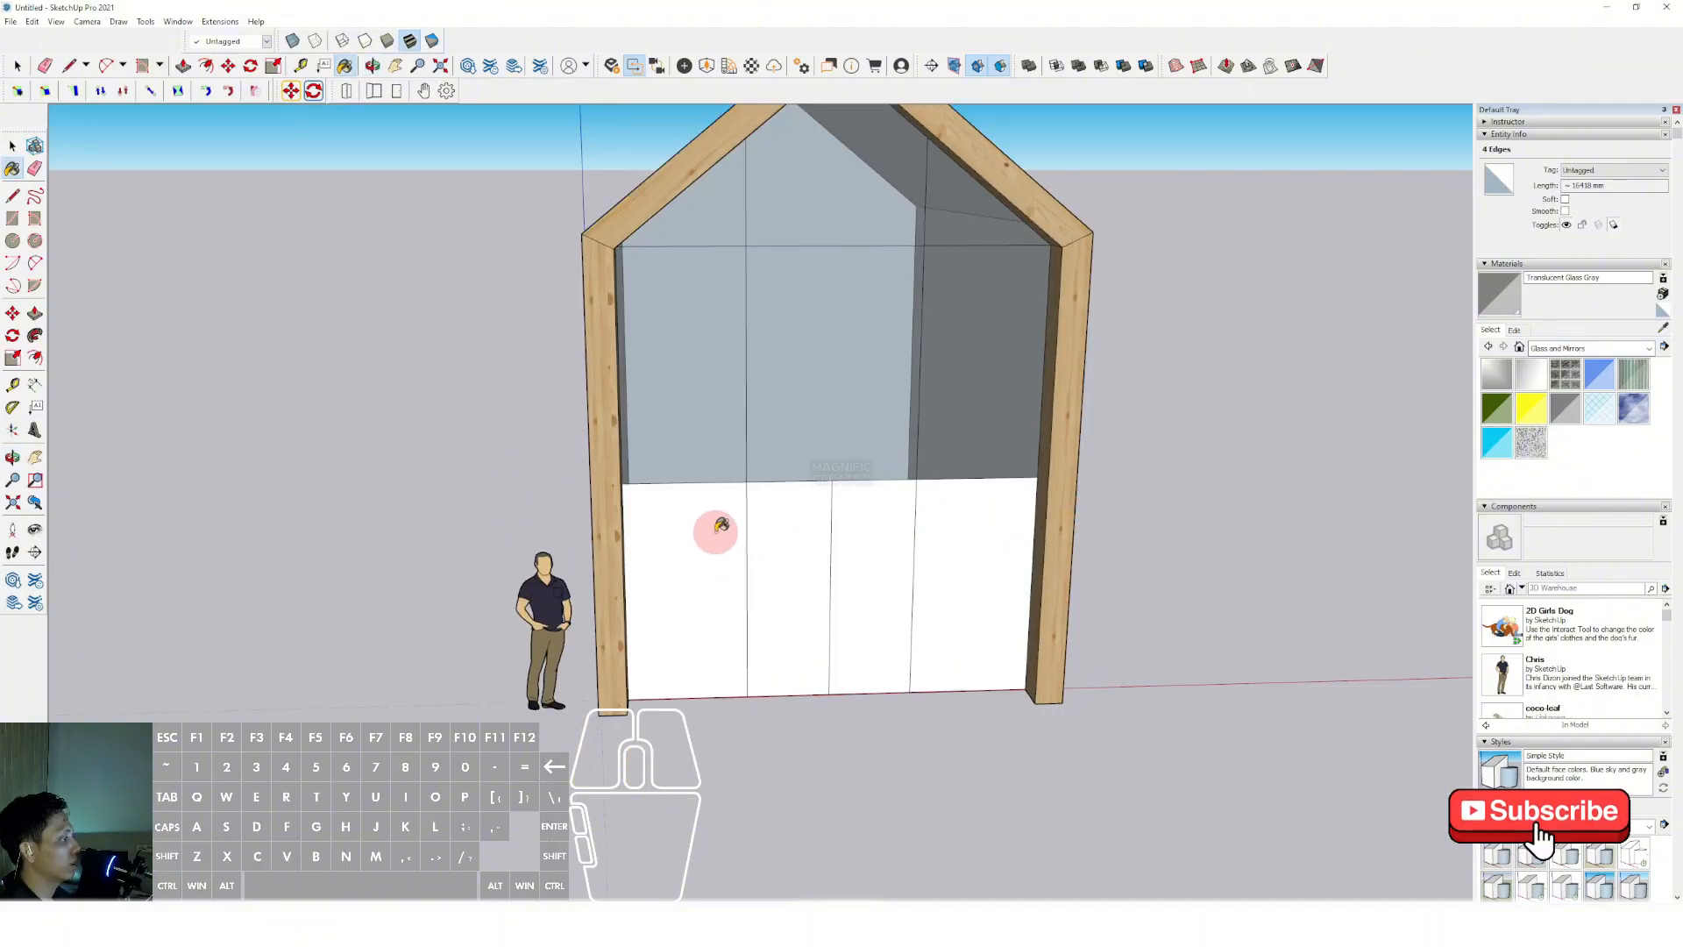
pyautogui.click(713, 529)
pyautogui.click(789, 528)
pyautogui.click(861, 526)
pyautogui.click(968, 536)
pyautogui.moveTo(976, 537)
pyautogui.mouseDown(button='middle')
pyautogui.moveTo(1014, 522)
pyautogui.moveTo(905, 511)
pyautogui.moveTo(893, 613)
pyautogui.moveTo(913, 571)
pyautogui.moveTo(1679, 340)
pyautogui.mouseUp(button='middle')
pyautogui.press('space')
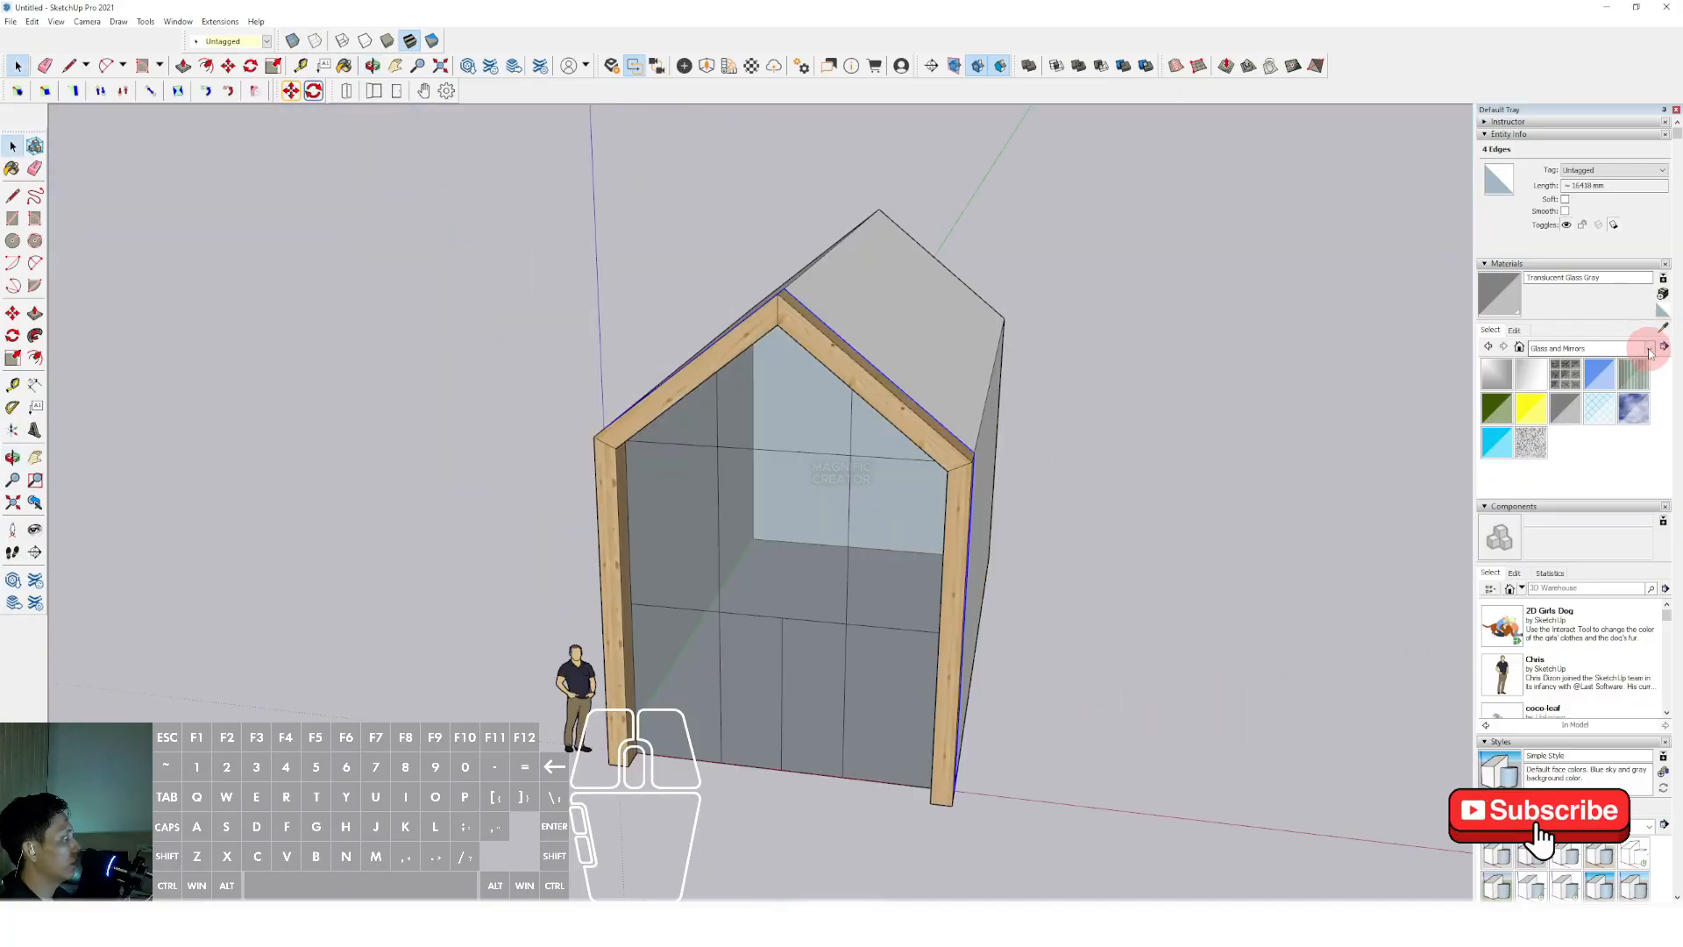
# Paint both roof slopes and both side walls with Roofing Shingles Asphalt from the Roofing materials
pyautogui.click(1649, 350)
pyautogui.click(1554, 489)
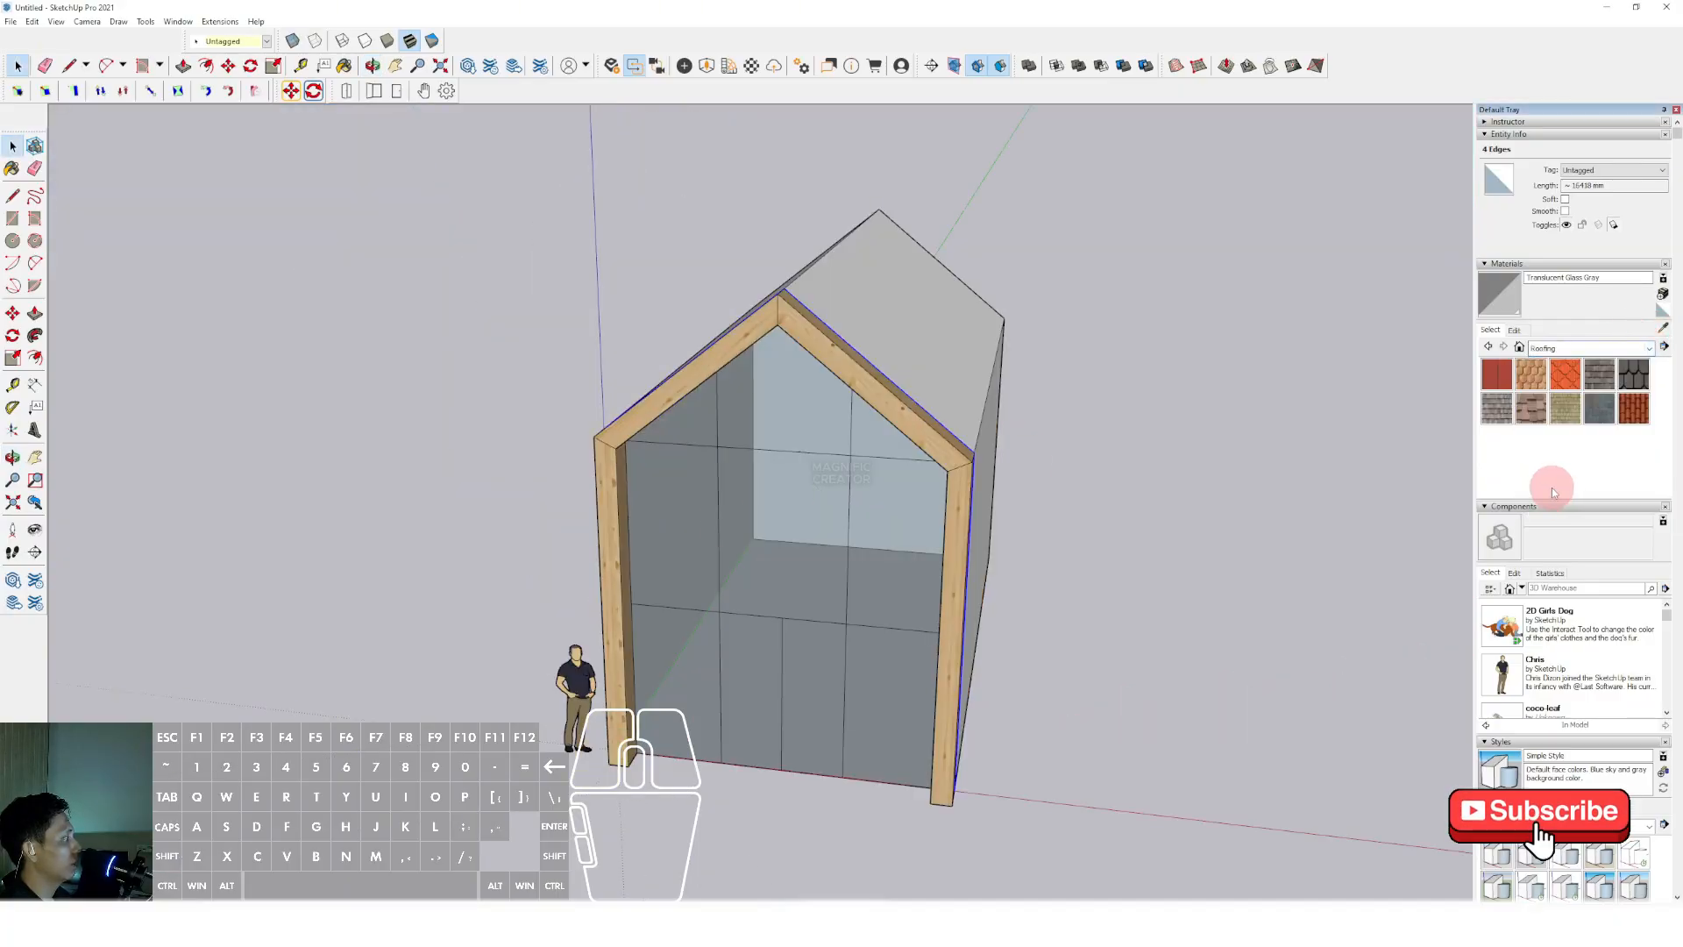
pyautogui.click(1597, 382)
pyautogui.click(911, 334)
pyautogui.moveTo(807, 357)
pyautogui.mouseDown(button='middle')
pyautogui.moveTo(1007, 481)
pyautogui.moveTo(809, 480)
pyautogui.moveTo(1125, 480)
pyautogui.moveTo(1150, 457)
pyautogui.mouseUp(button='middle')
pyautogui.click(726, 374)
pyautogui.click(646, 482)
pyautogui.press('space')
# Darken the Roofing Shingles Asphalt material to a lightness of 23
pyautogui.scroll(-1, 842, 457)
pyautogui.moveTo(839, 456)
pyautogui.mouseDown(button='middle')
pyautogui.moveTo(537, 383)
pyautogui.moveTo(876, 377)
pyautogui.mouseUp(button='middle')
pyautogui.click(1515, 331)
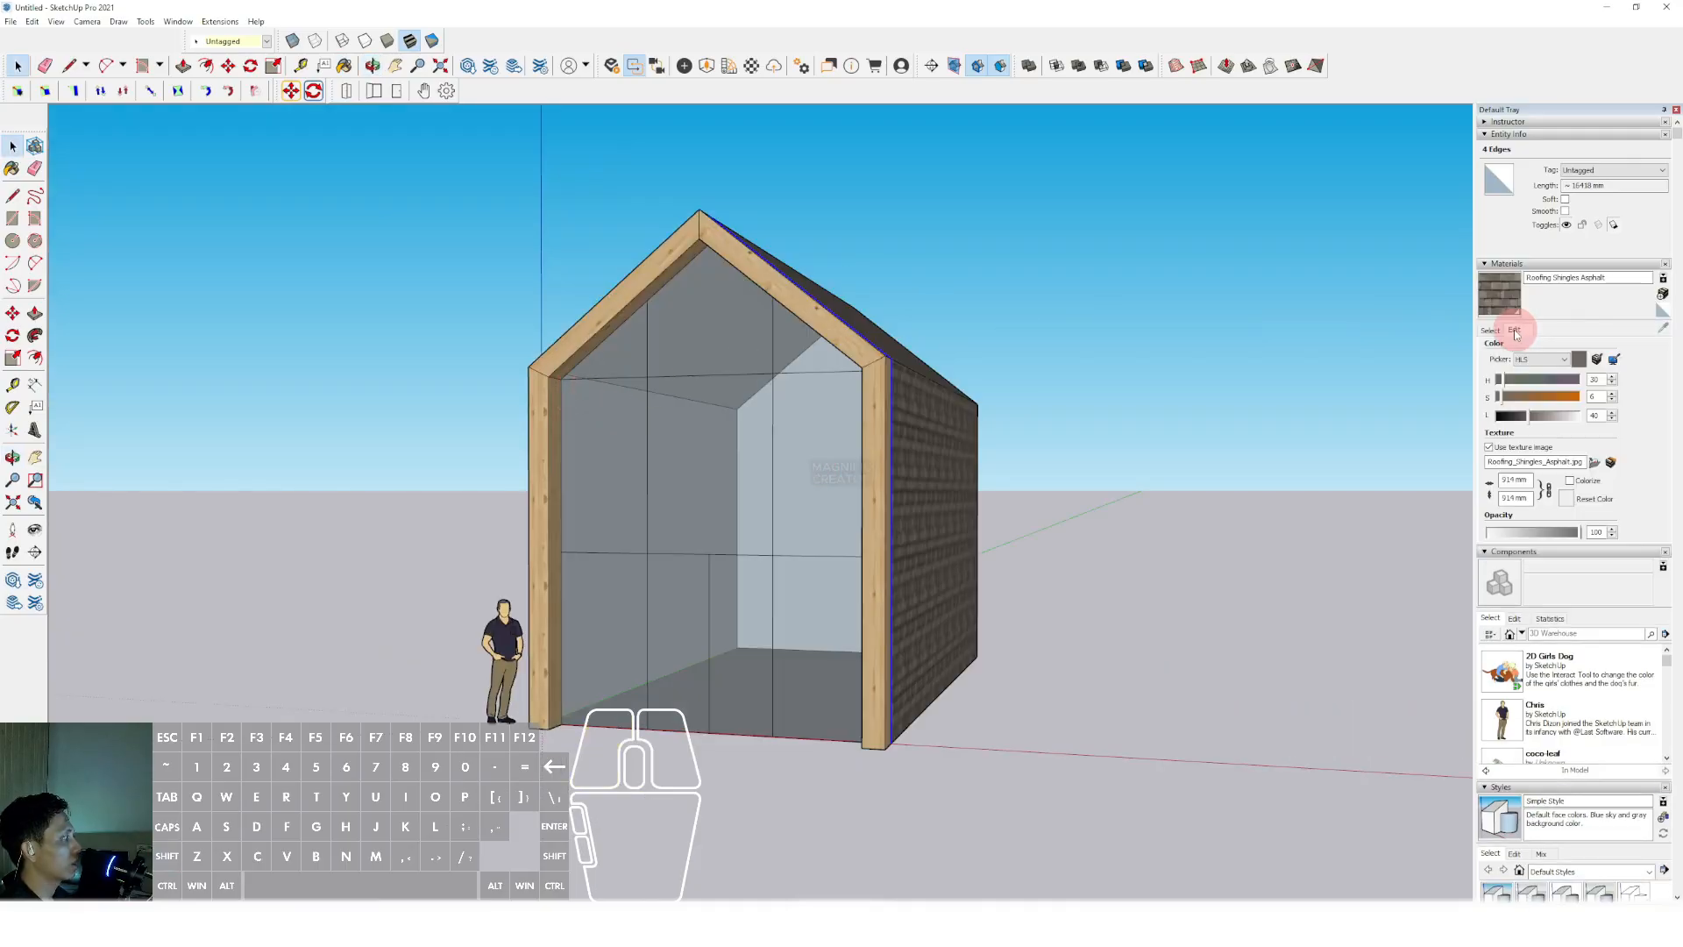
pyautogui.moveTo(1521, 419); pyautogui.dragTo(1504, 416)
# Select all connected geometry of the house and make it a group
pyautogui.moveTo(613, 543); pyautogui.dragTo(839, 349, button='middle')
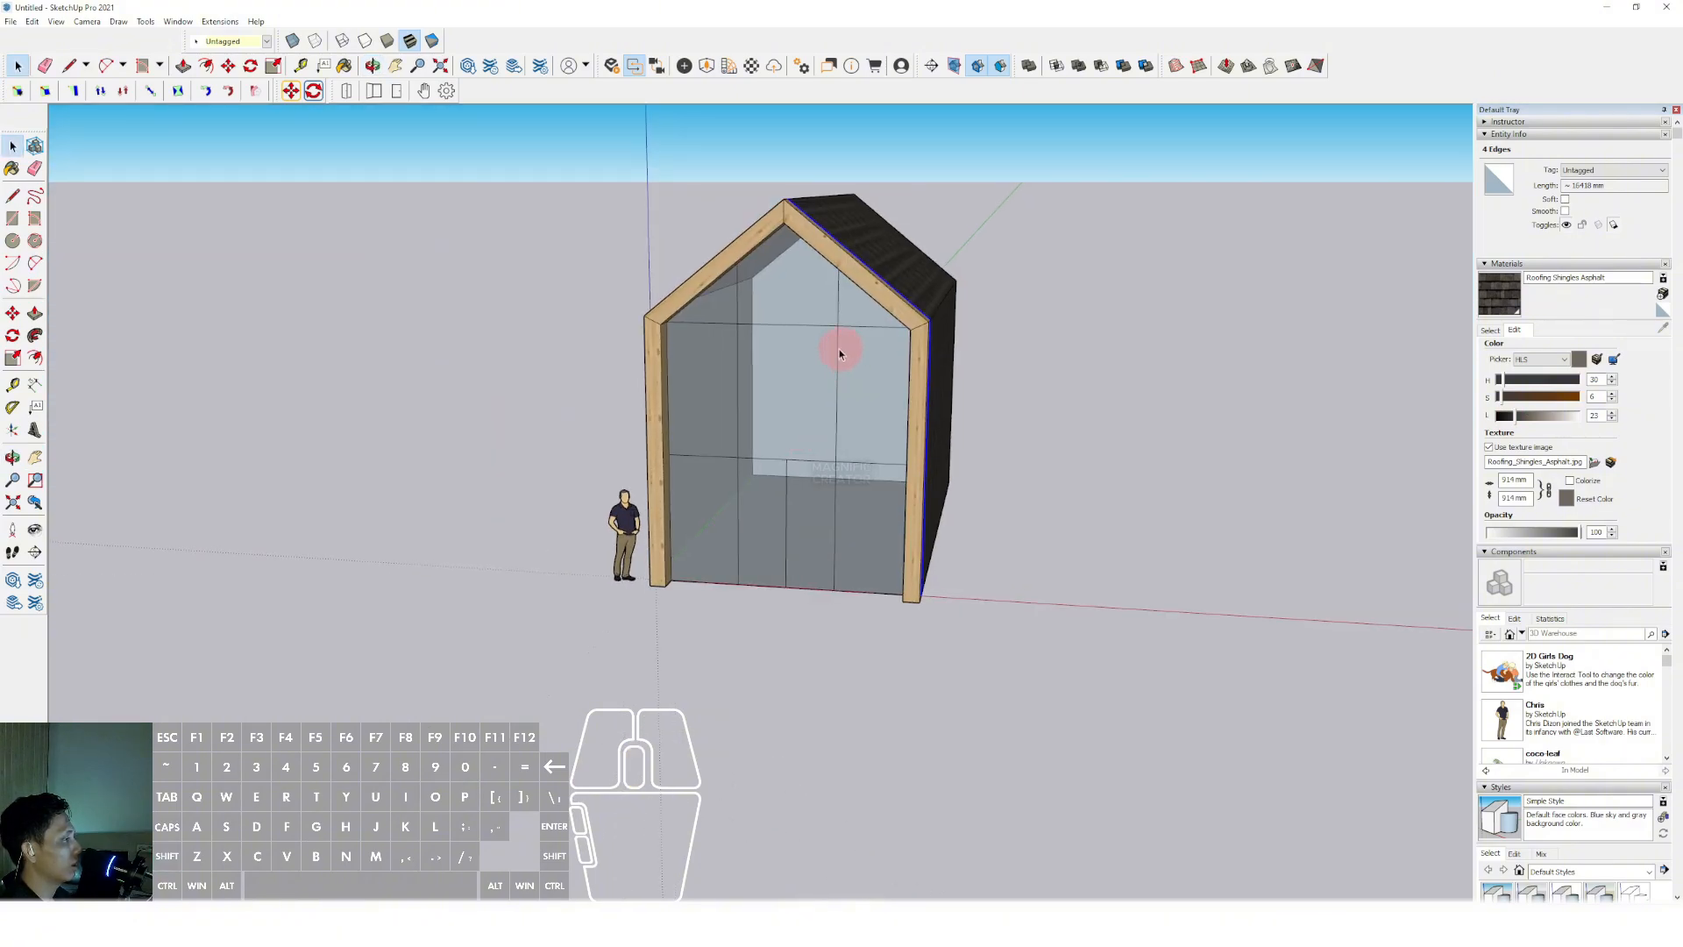
pyautogui.tripleClick(814, 249)
pyautogui.rightClick(815, 249)
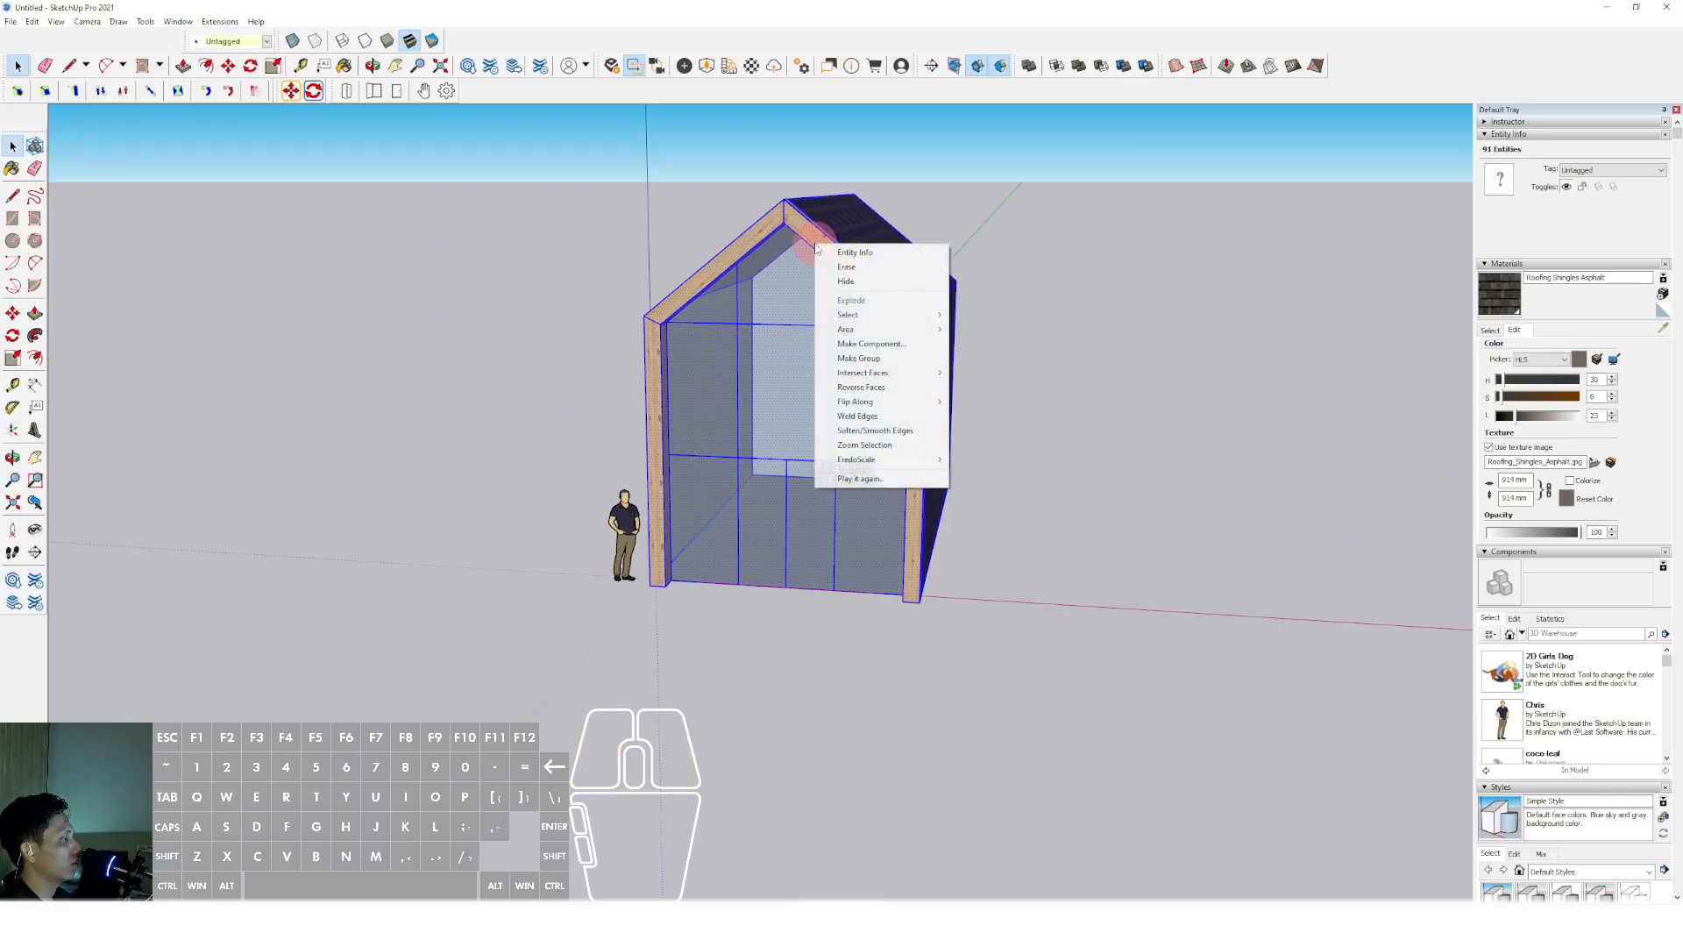
pyautogui.click(858, 356)
# Copy the house group along the red axis, leaving a gap beside the original
pyautogui.moveTo(856, 365); pyautogui.dragTo(791, 443, button='middle')
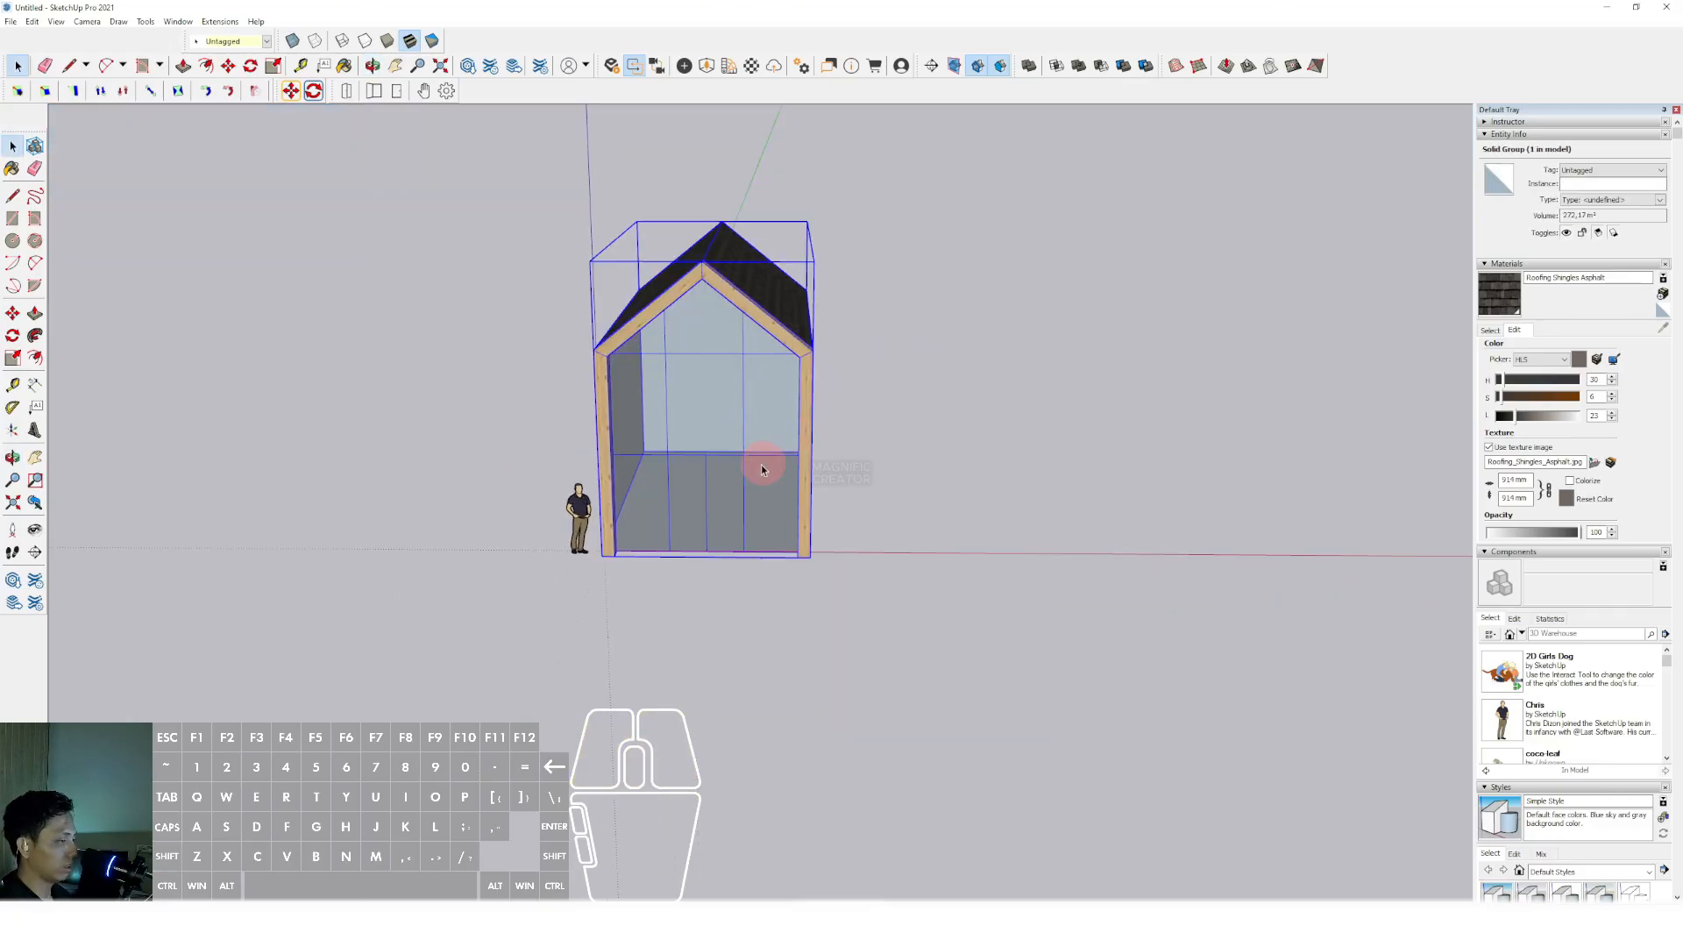
pyautogui.scroll(2, 601, 555)
pyautogui.press('m')
pyautogui.click(595, 555)
pyautogui.press('ctrl')
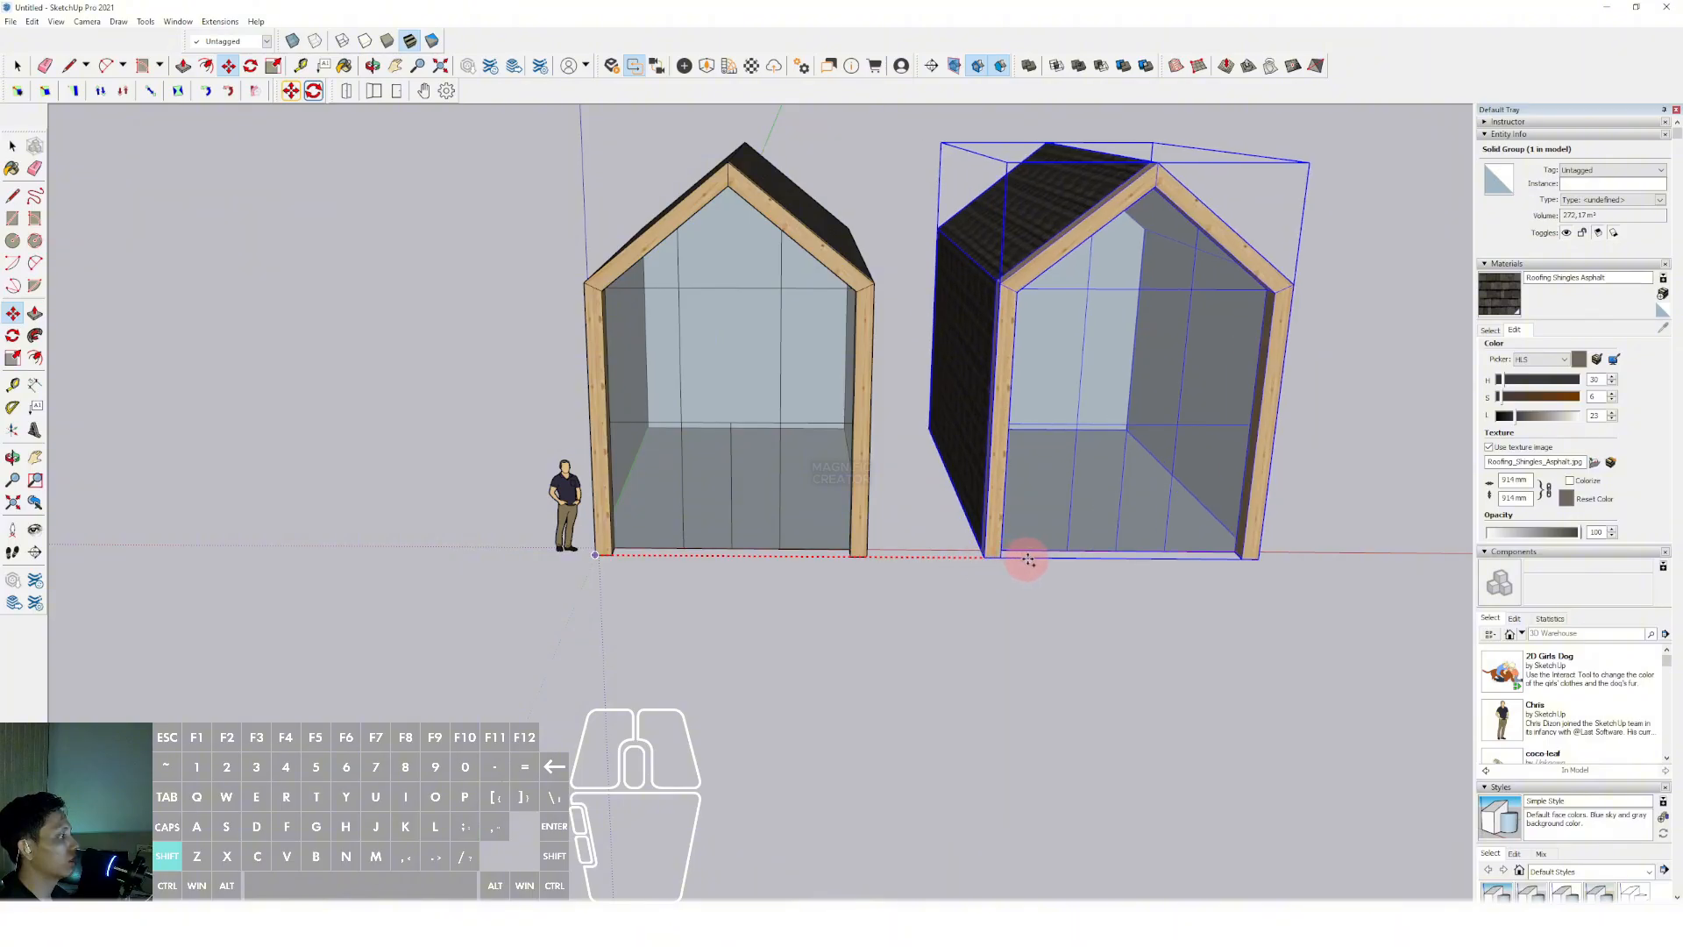
pyautogui.click(998, 563)
# Copy the second house along the red axis to form a row of three, and clear the selection
pyautogui.scroll(-3, 999, 563)
pyautogui.press('ctrl')
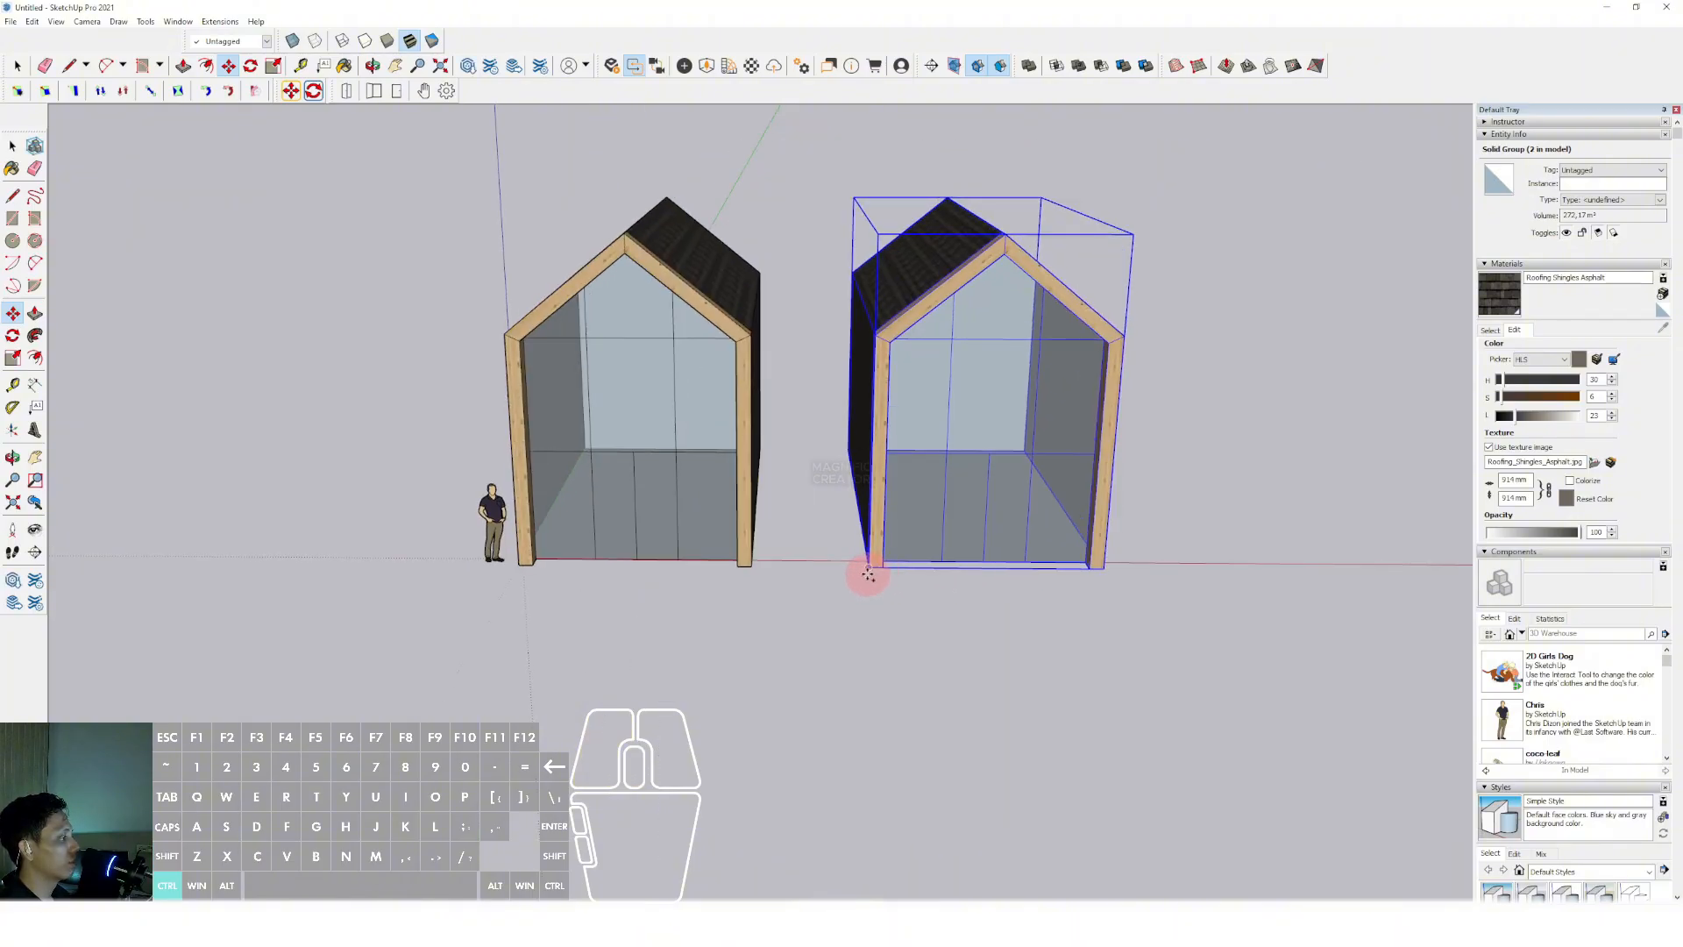
pyautogui.click(868, 570)
pyautogui.scroll(-2, 922, 569)
pyautogui.click(1172, 573)
pyautogui.press('space')
pyautogui.scroll(-1, 934, 459)
pyautogui.moveTo(875, 456)
pyautogui.keyDown('shift'); pyautogui.mouseDown(button='middle')
pyautogui.moveTo(859, 457)
pyautogui.moveTo(902, 444)
pyautogui.mouseUp(button='middle'); pyautogui.keyUp('shift')
pyautogui.scroll(4, 902, 445)
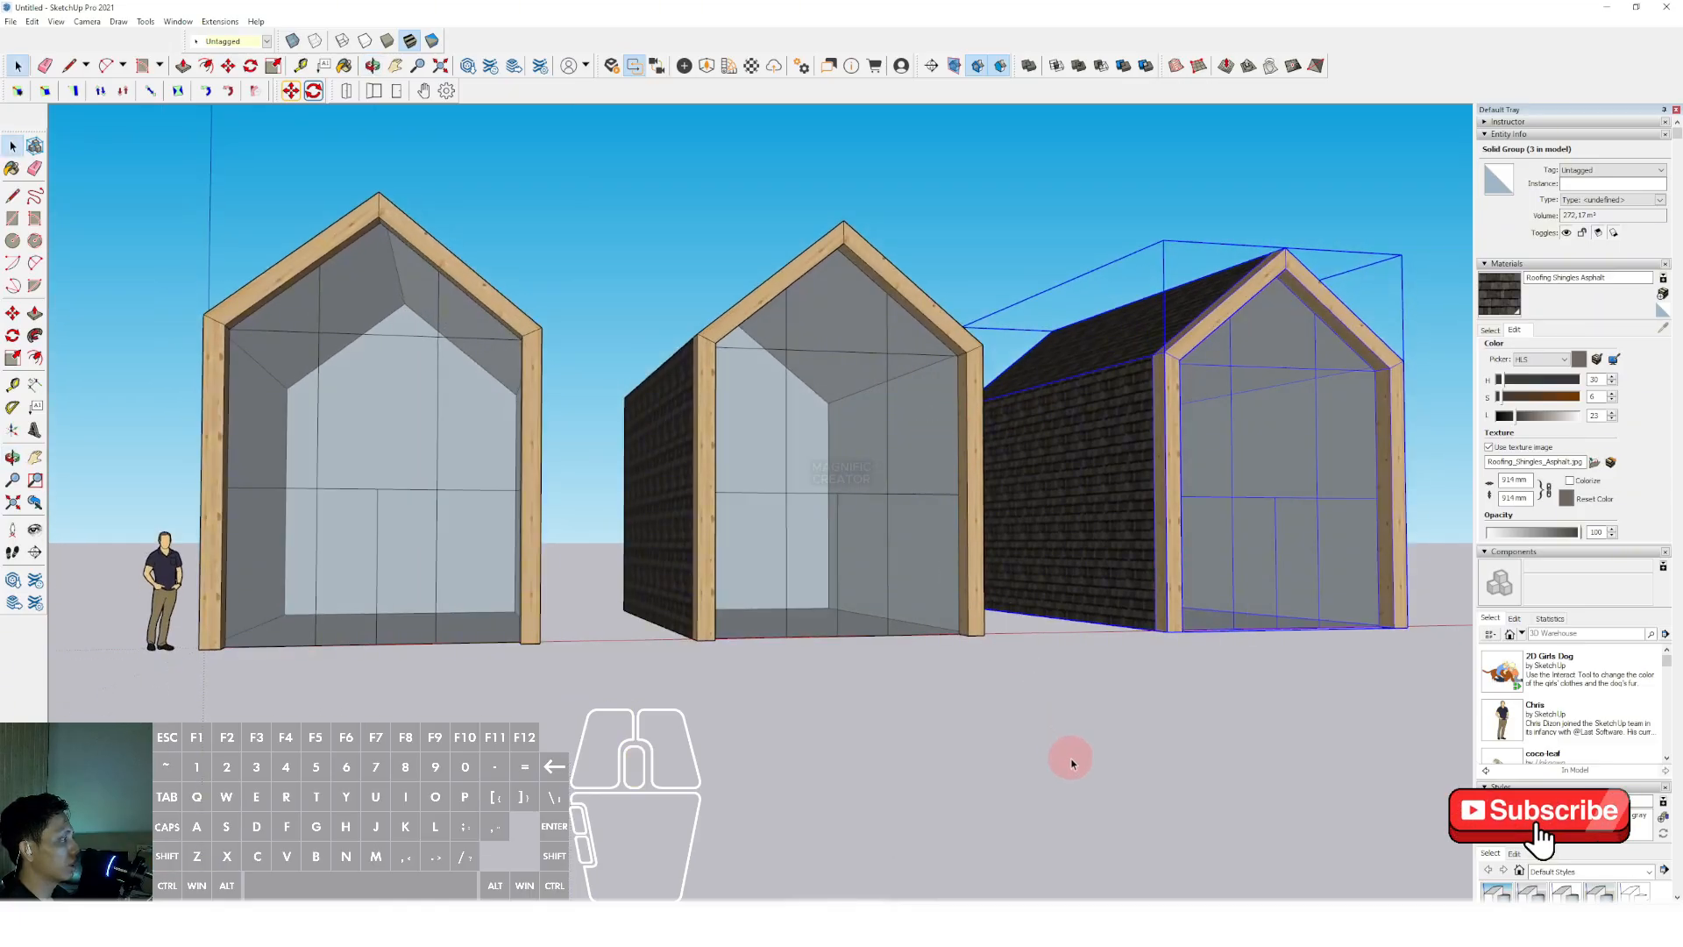
pyautogui.click(1071, 763)
# Draw a circle of about 18 m² on the ground in front of the middle house
pyautogui.moveTo(730, 508); pyautogui.dragTo(709, 617, button='middle')
pyautogui.scroll(-3, 706, 511)
pyautogui.scroll(2, 714, 533)
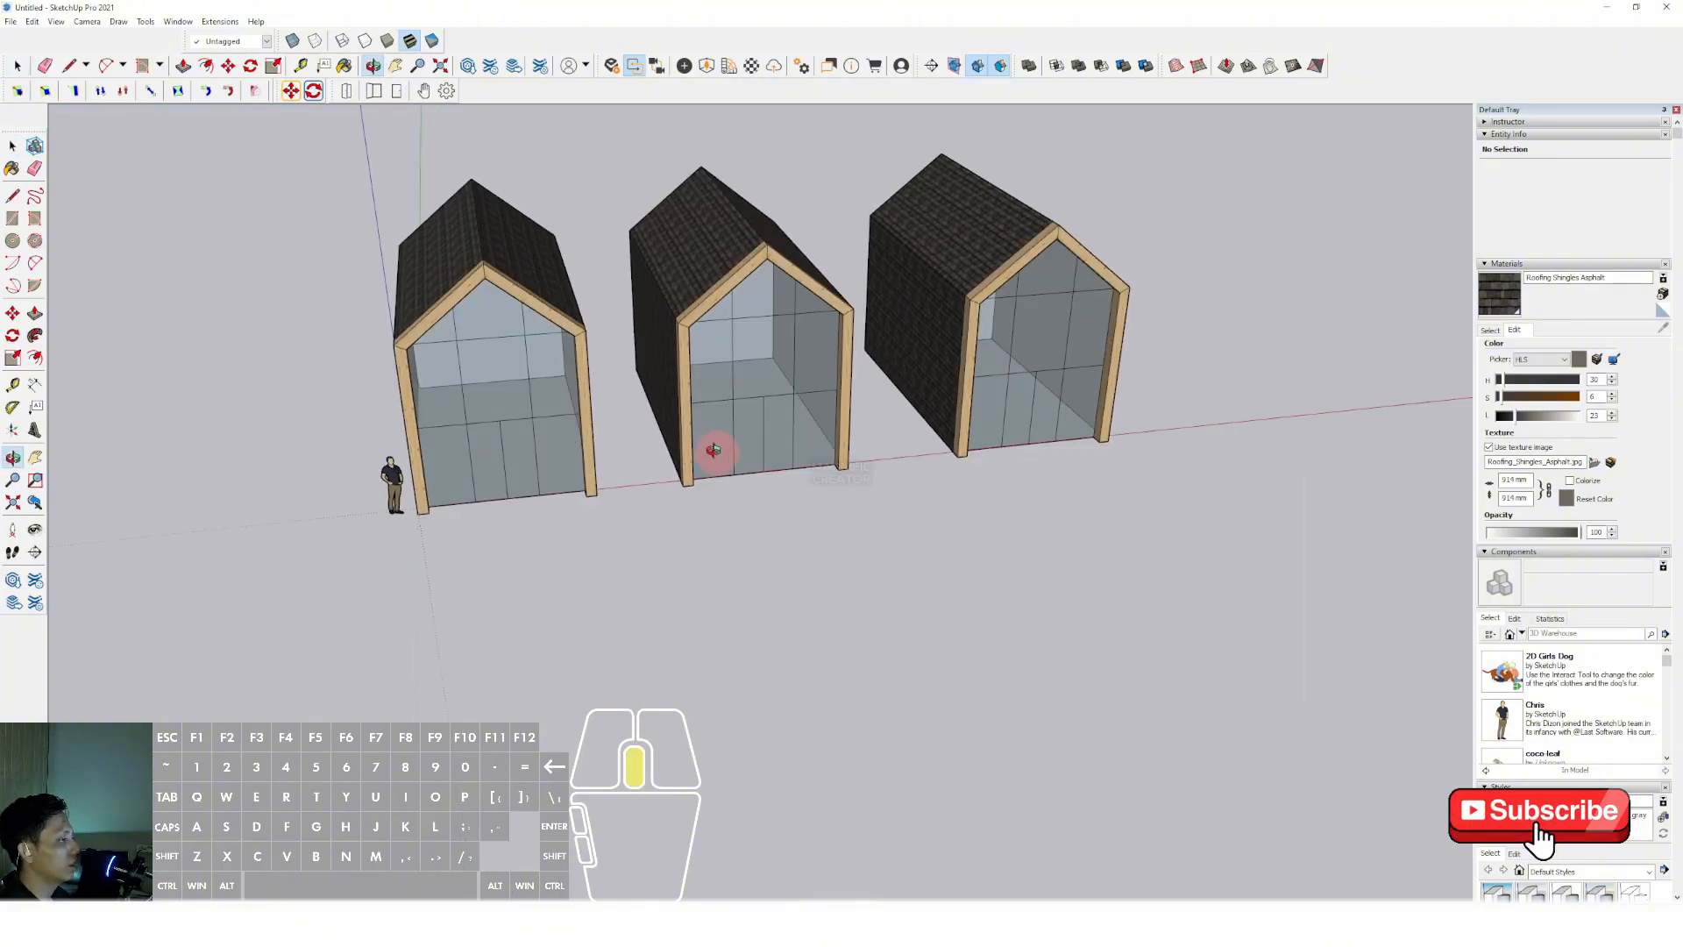
pyautogui.click(12, 241)
pyautogui.click(692, 592)
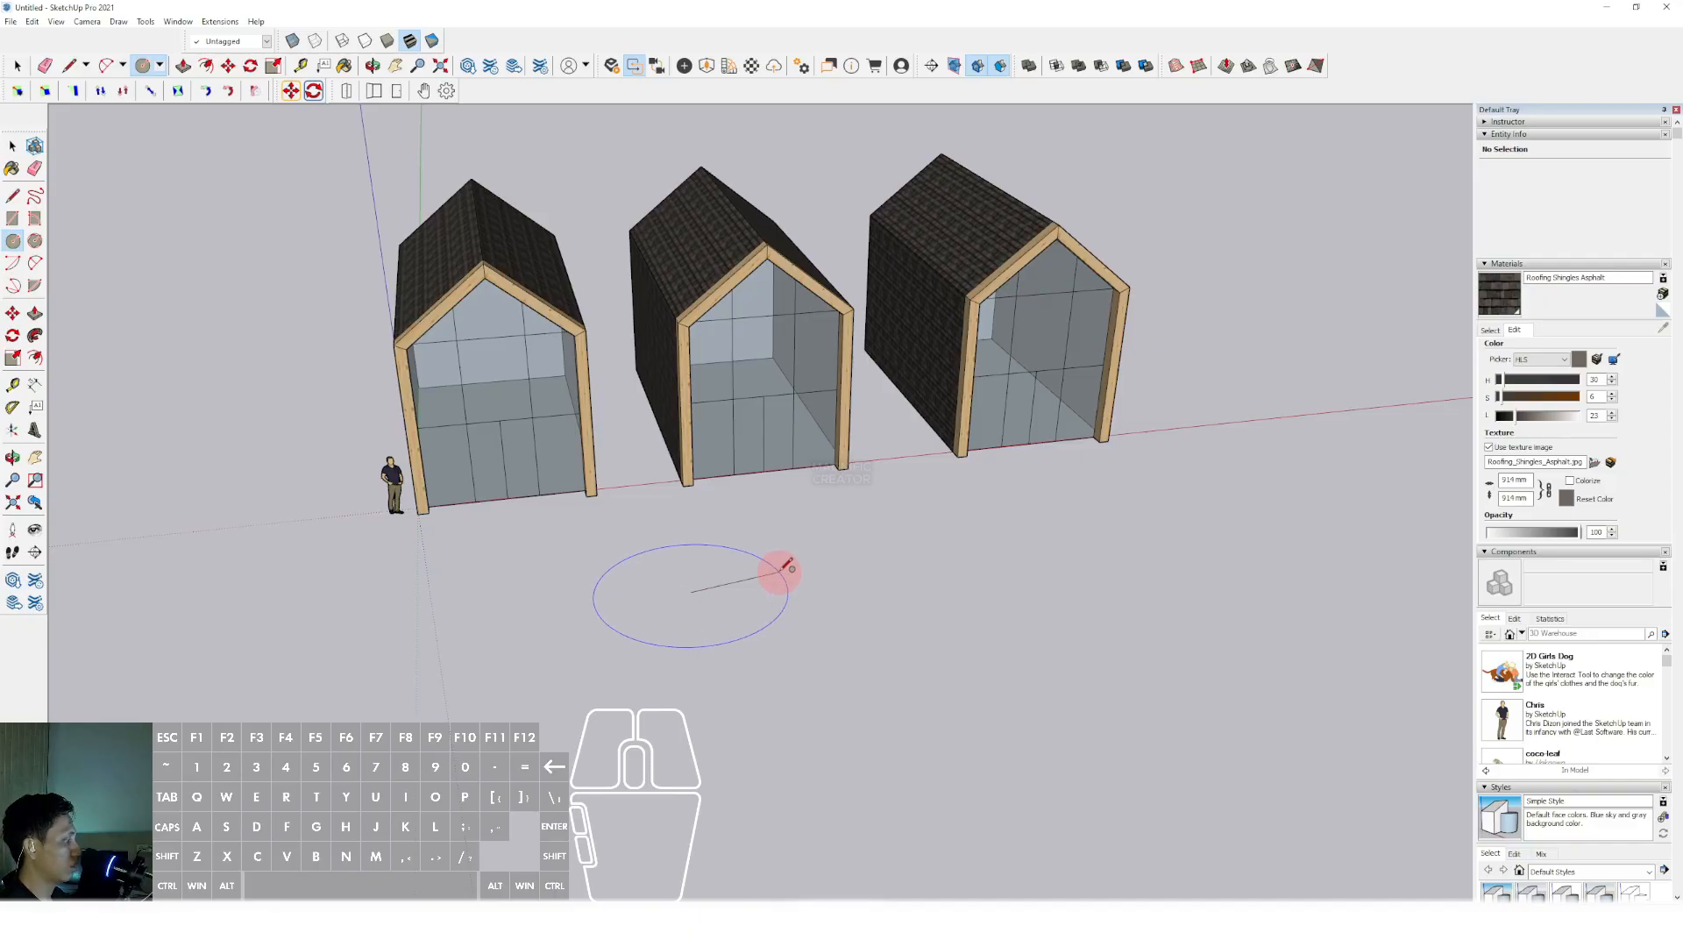
pyautogui.click(788, 565)
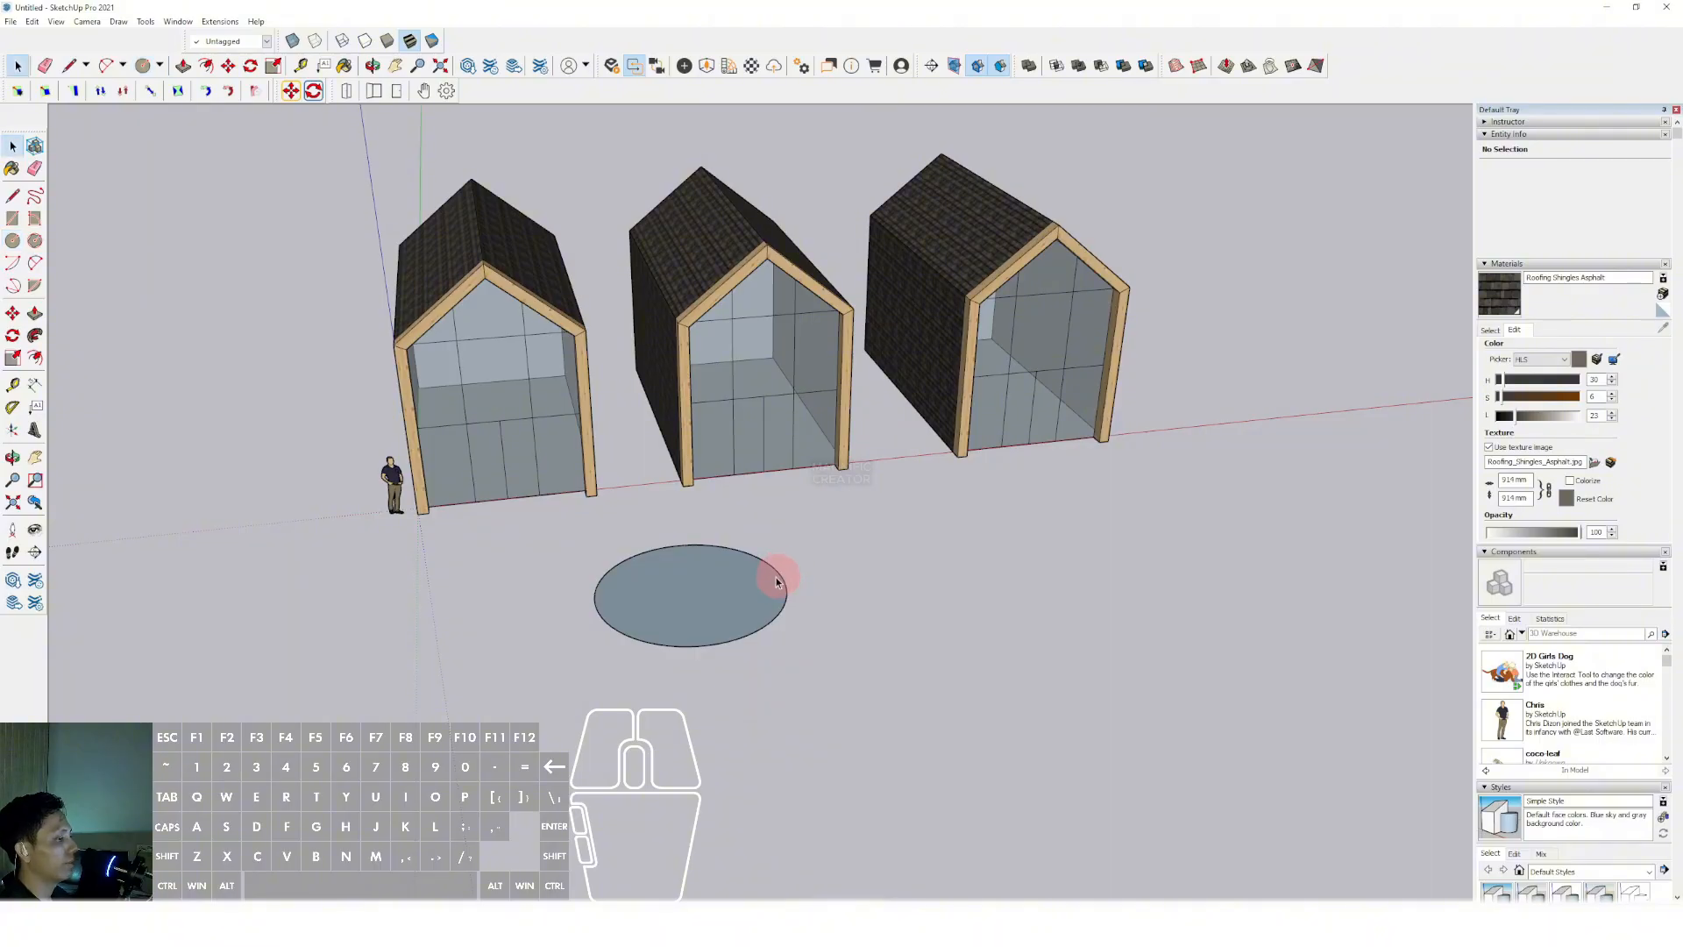
# Offset the circle's edge outward to form a surrounding ring with an outer radius of 3000 mm
pyautogui.scroll(6, 777, 581)
pyautogui.scroll(-2, 793, 582)
pyautogui.scroll(2, 841, 560)
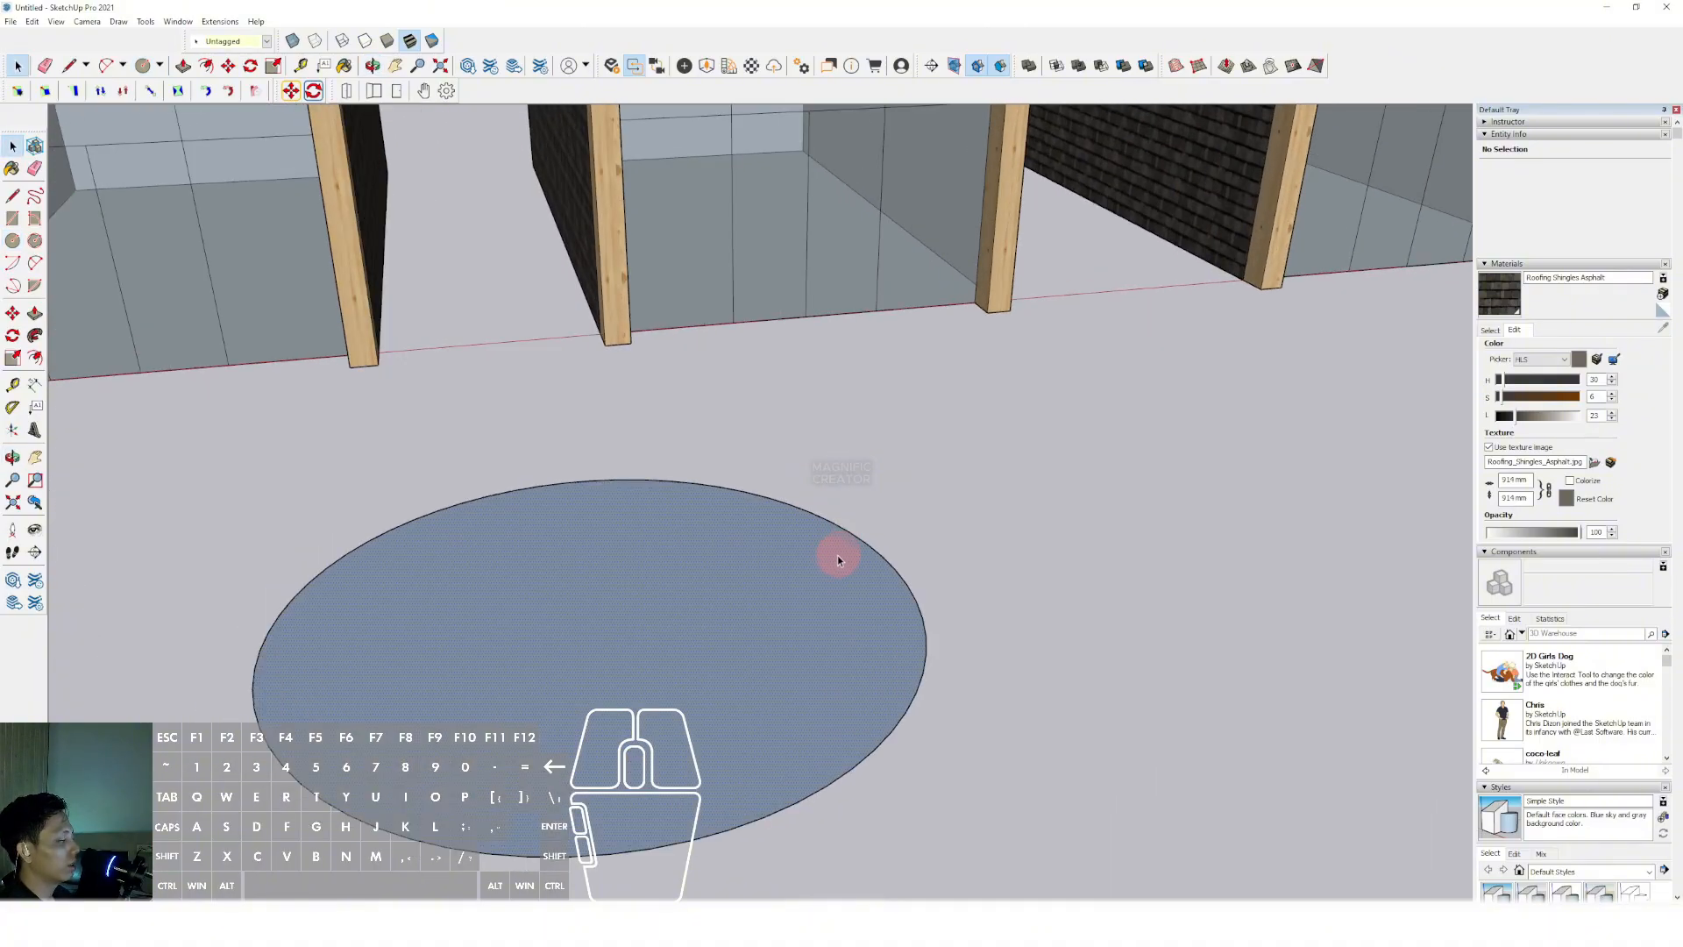
pyautogui.scroll(-2, 837, 561)
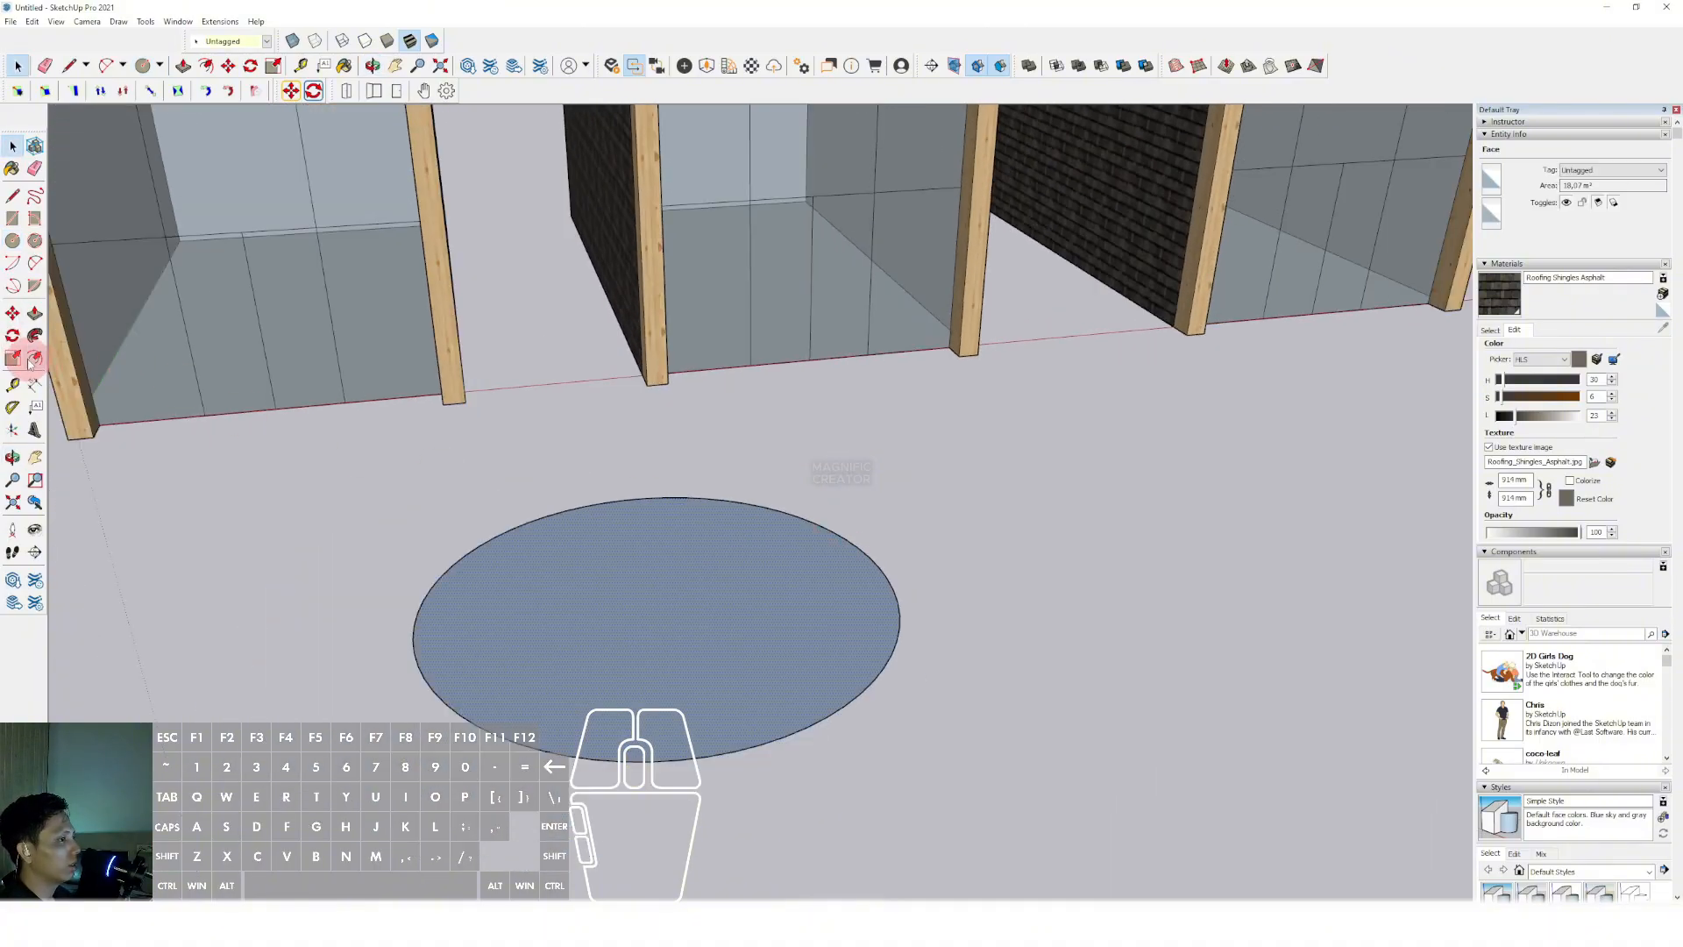
pyautogui.click(34, 359)
pyautogui.click(792, 558)
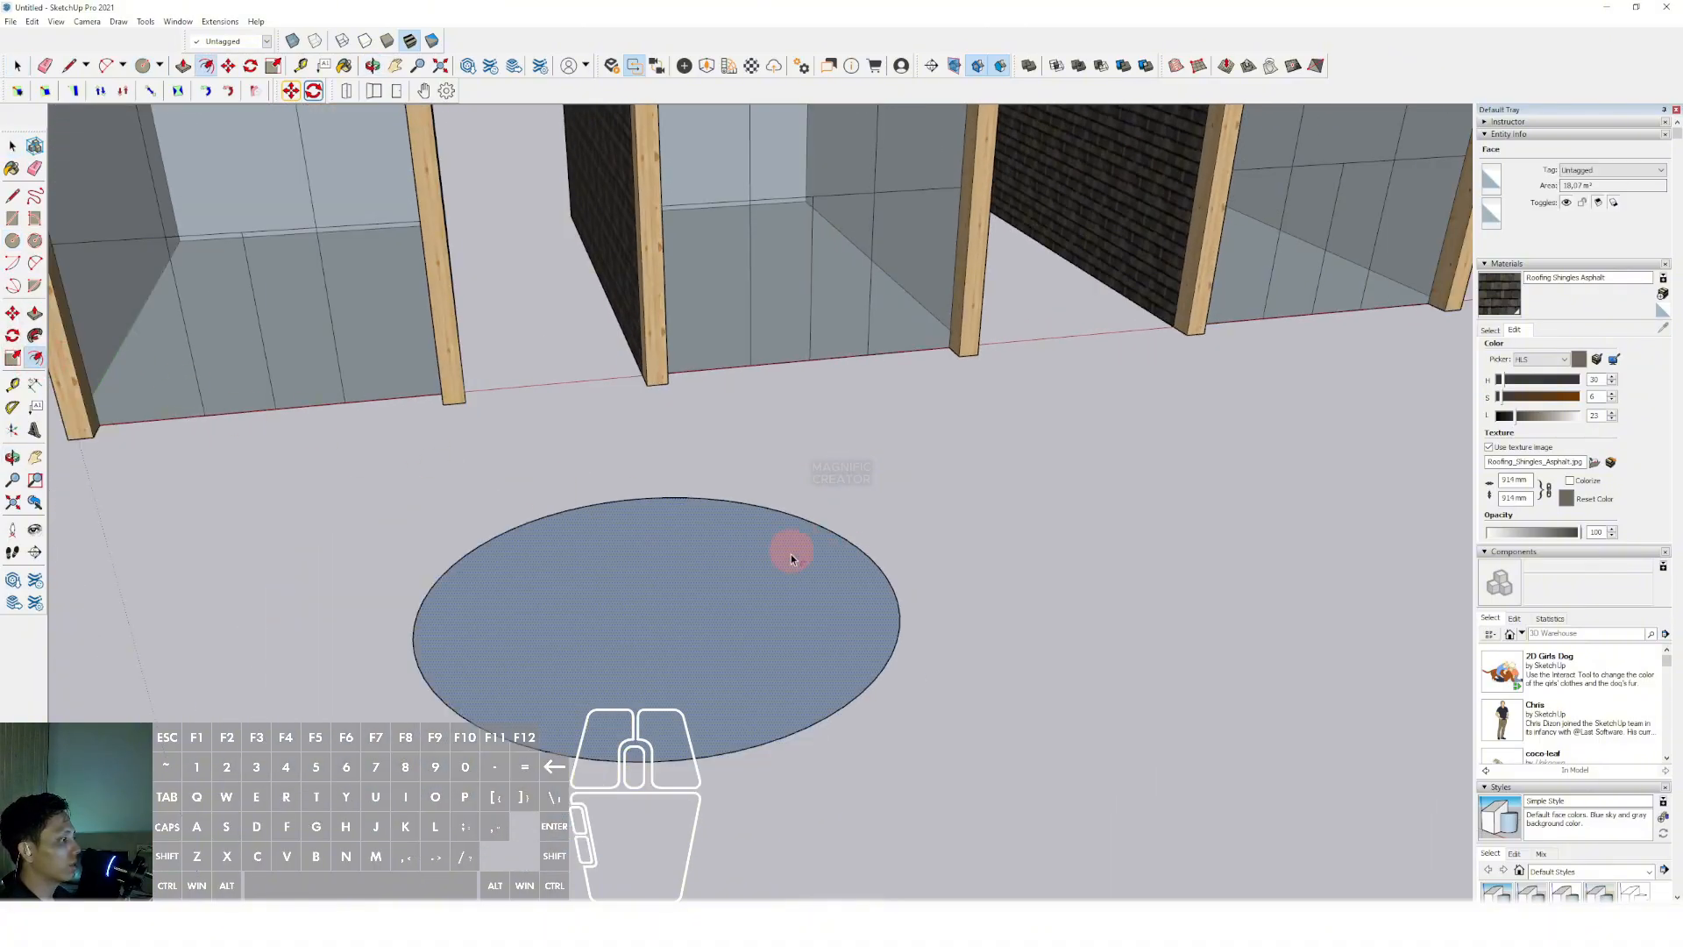
pyautogui.click(872, 561)
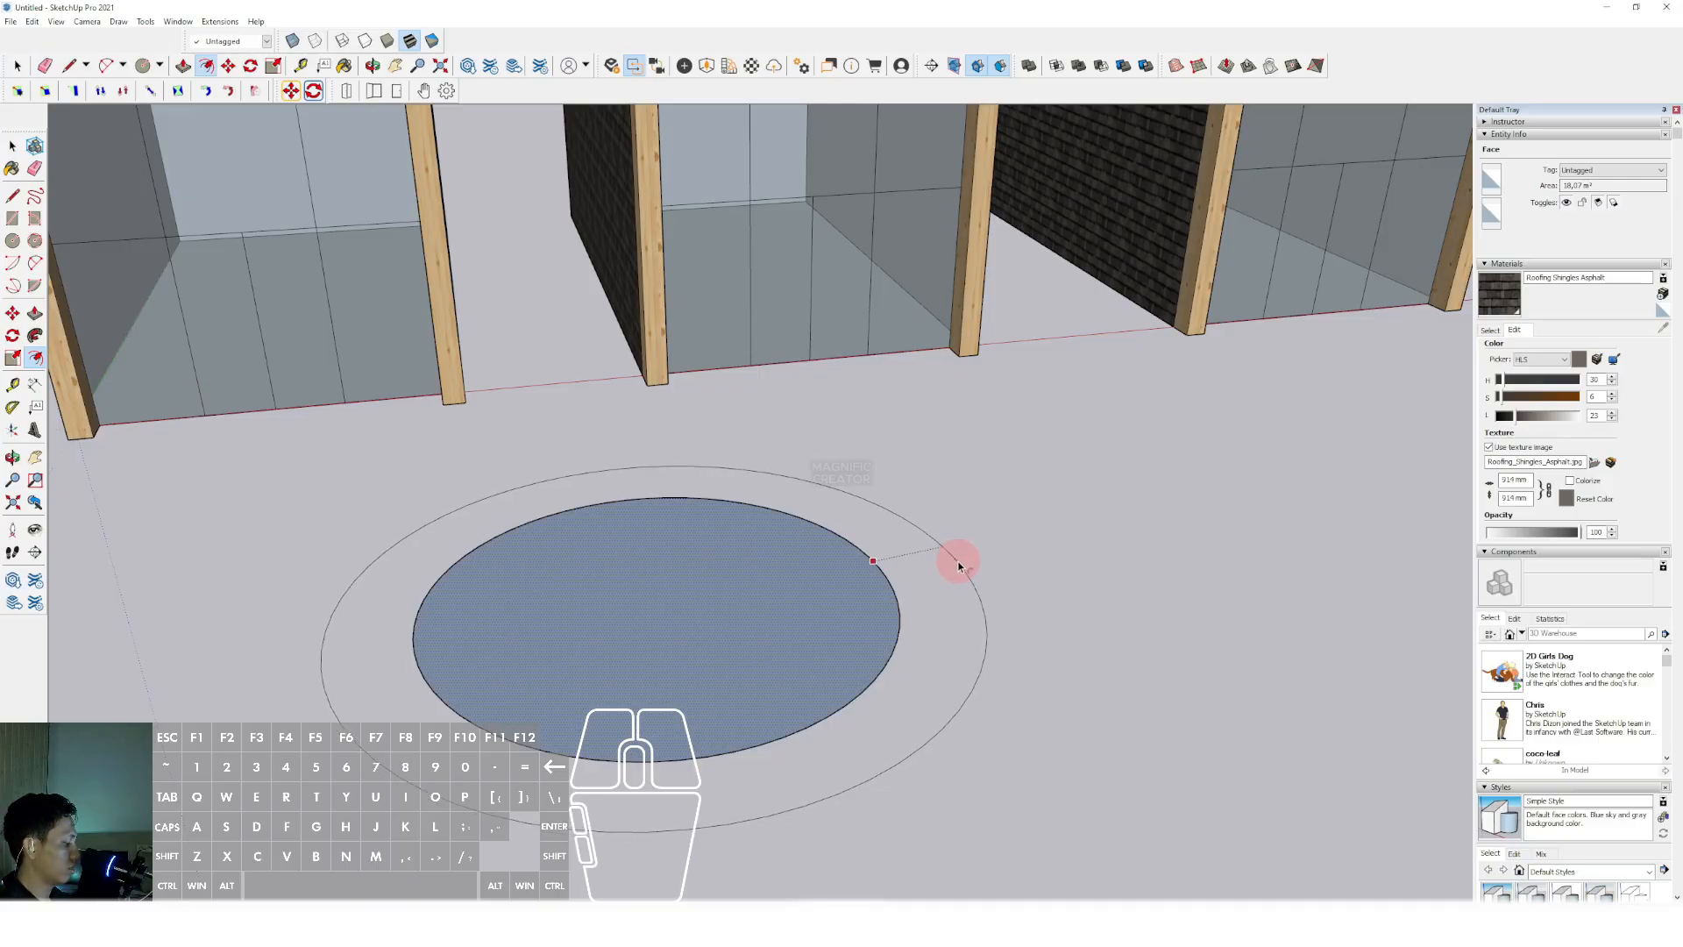
pyautogui.click(958, 565)
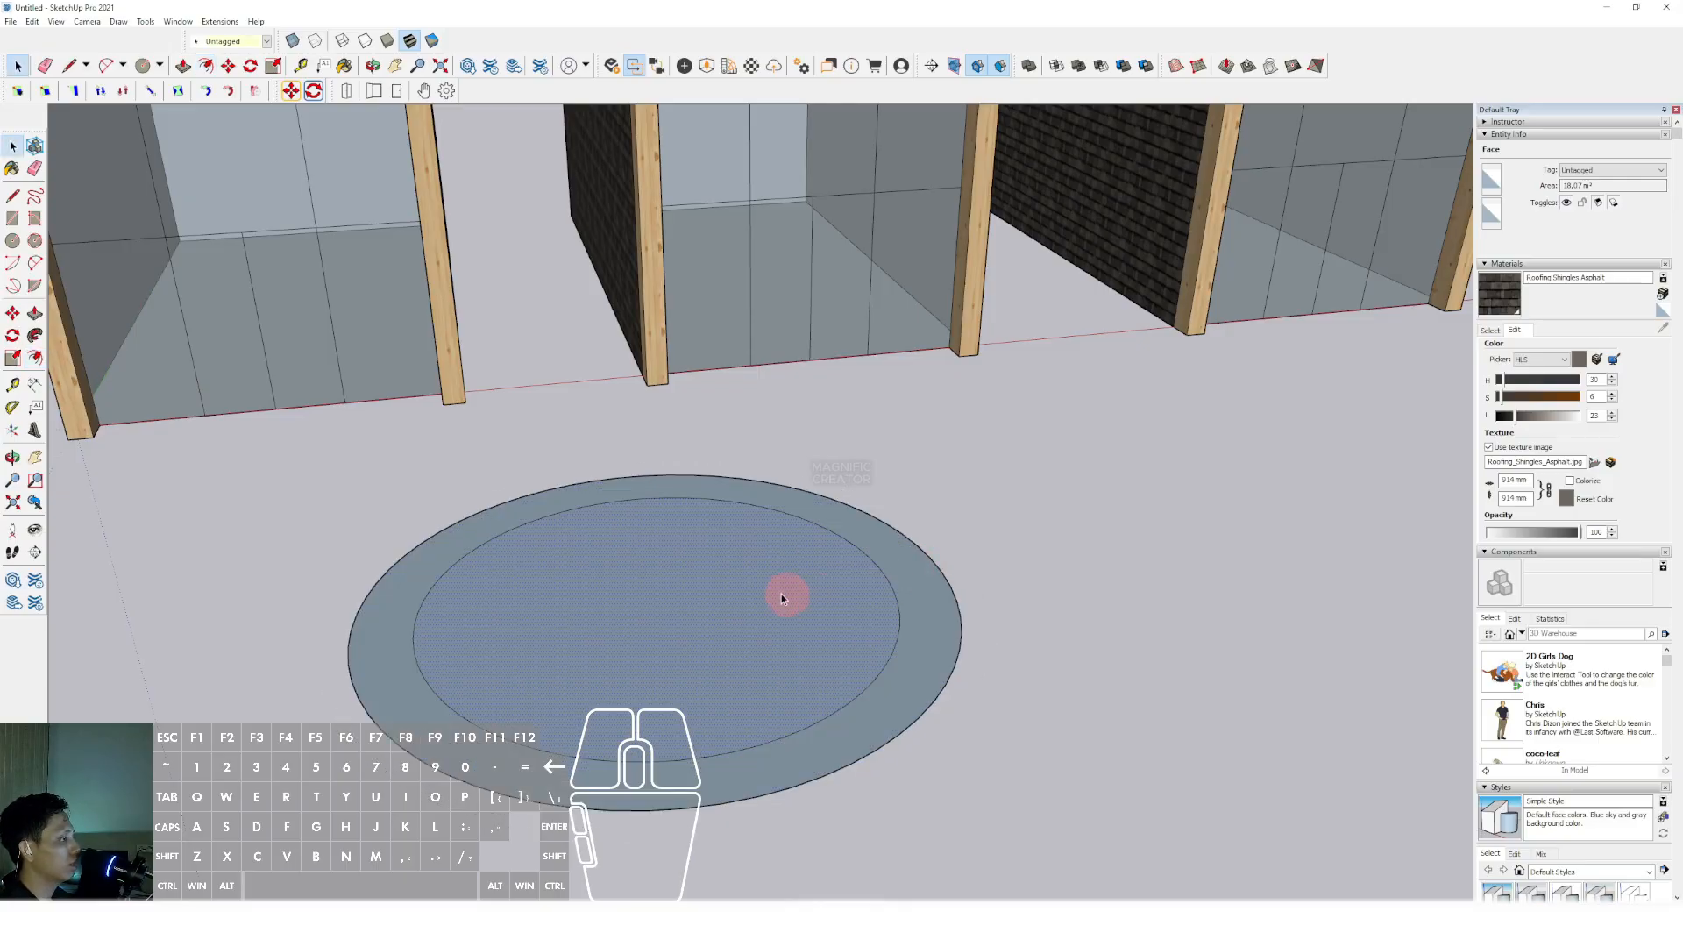
# Draw four lines from the circle's centre out past the ring, two on each side, to mark opposite openings
pyautogui.moveTo(781, 596); pyautogui.dragTo(298, 454, button='middle')
pyautogui.click(13, 198)
pyautogui.moveTo(526, 386); pyautogui.dragTo(773, 514, button='middle')
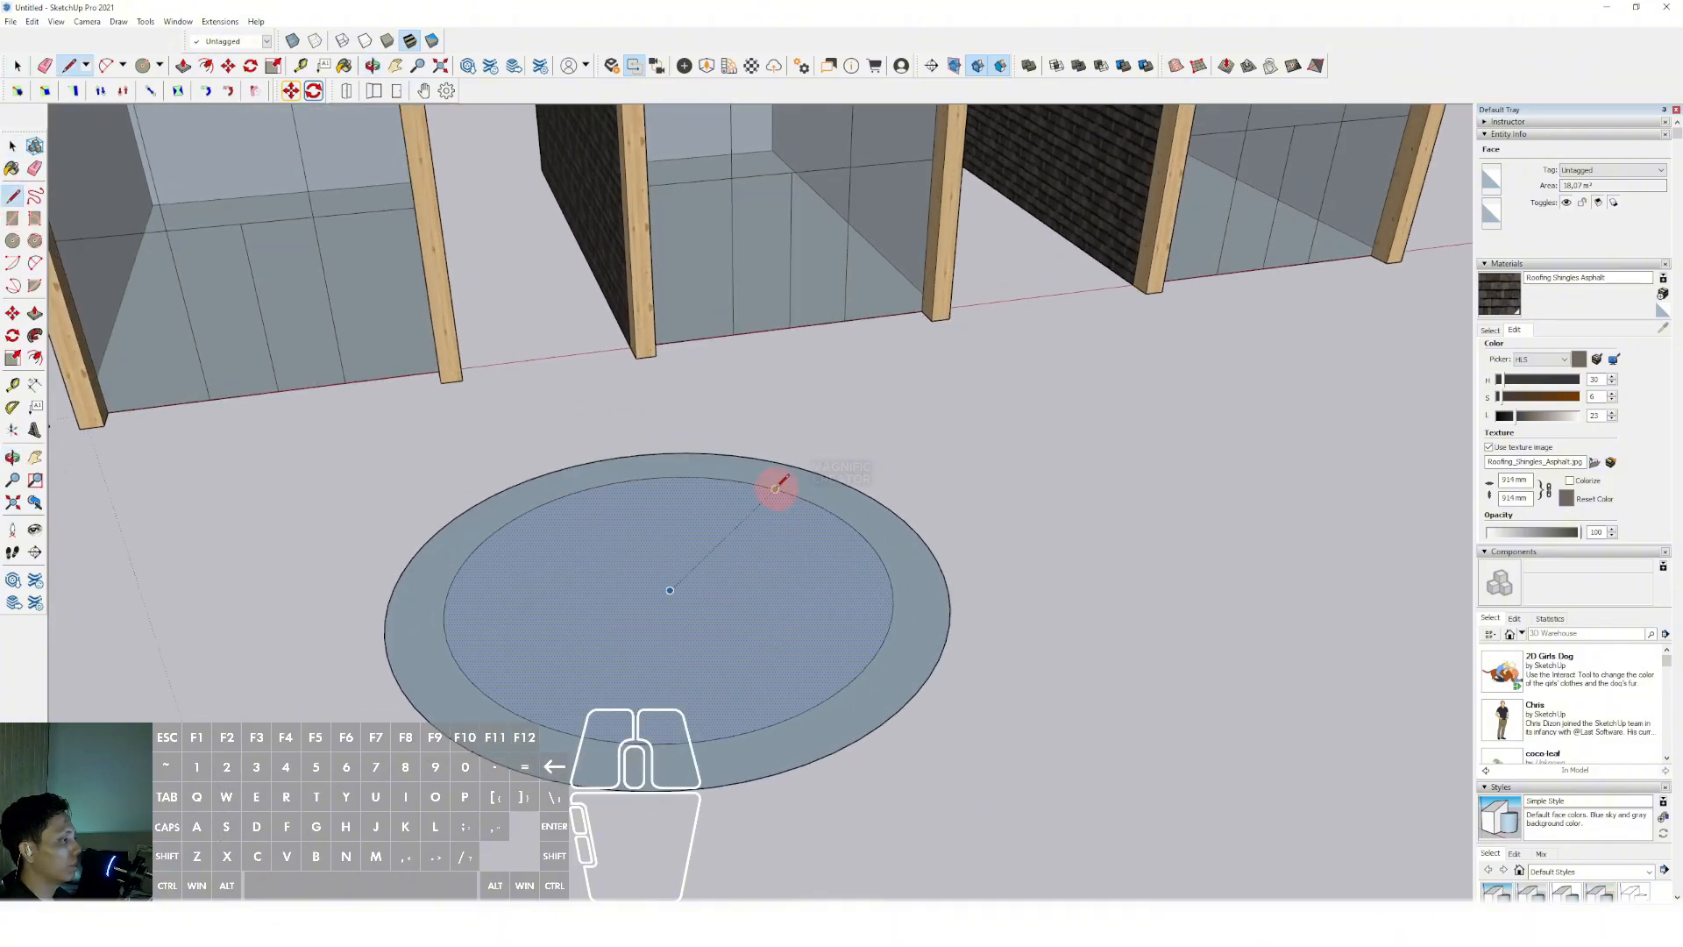
pyautogui.click(693, 560)
pyautogui.scroll(1, 692, 561)
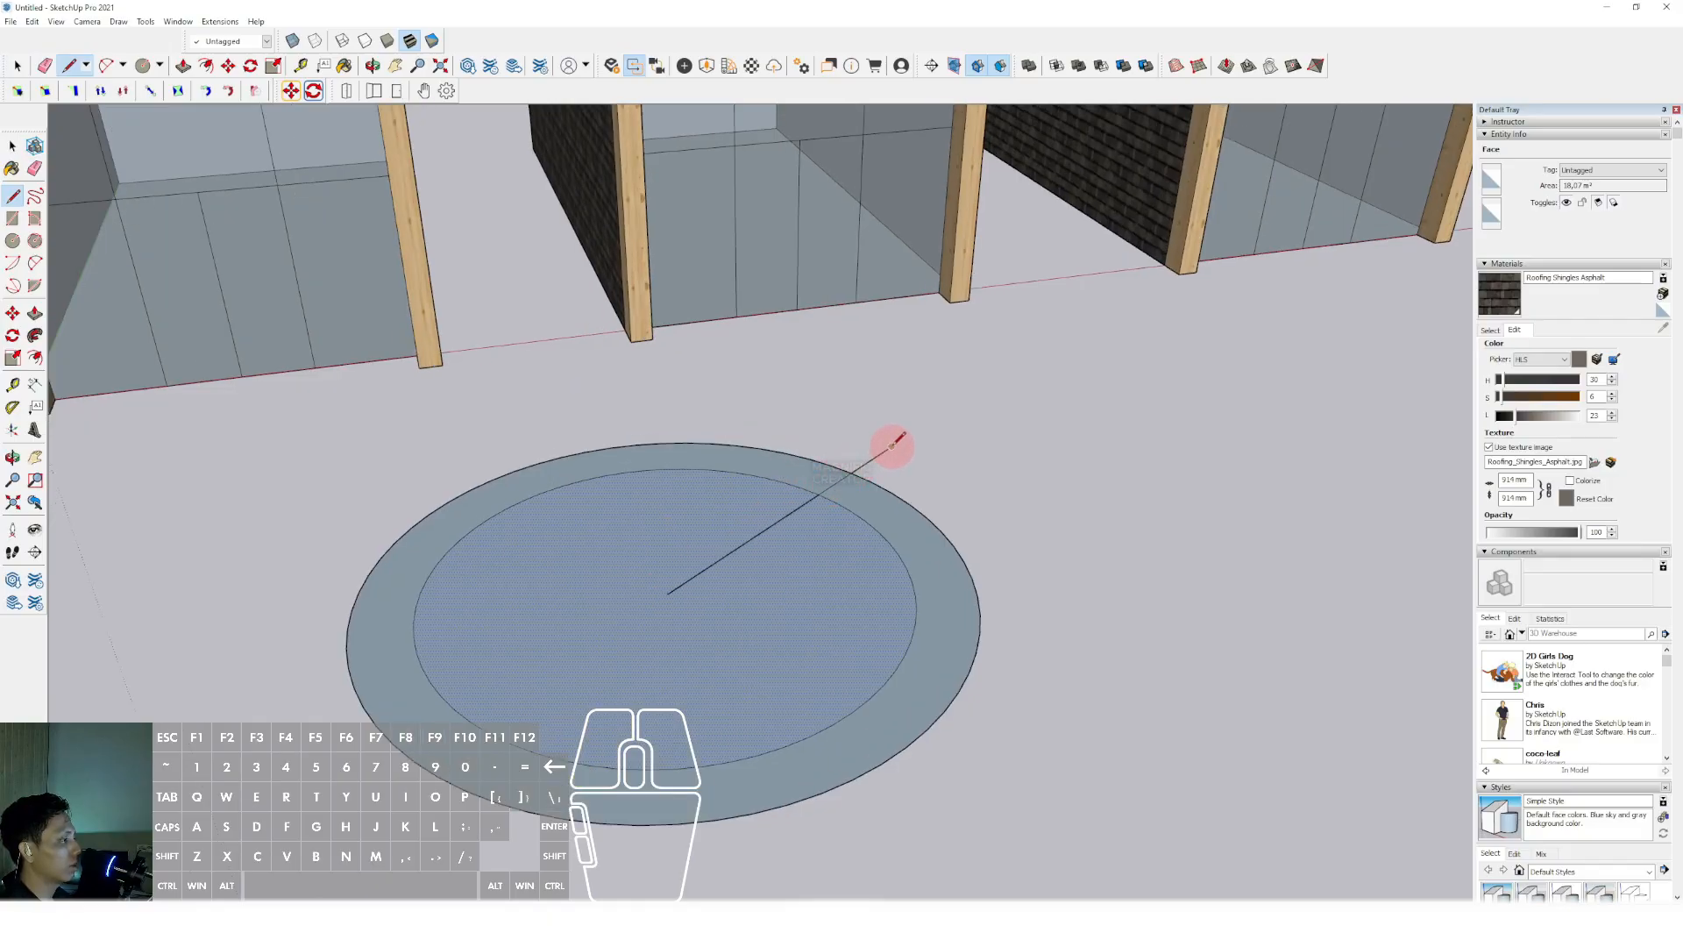
pyautogui.click(212, 646)
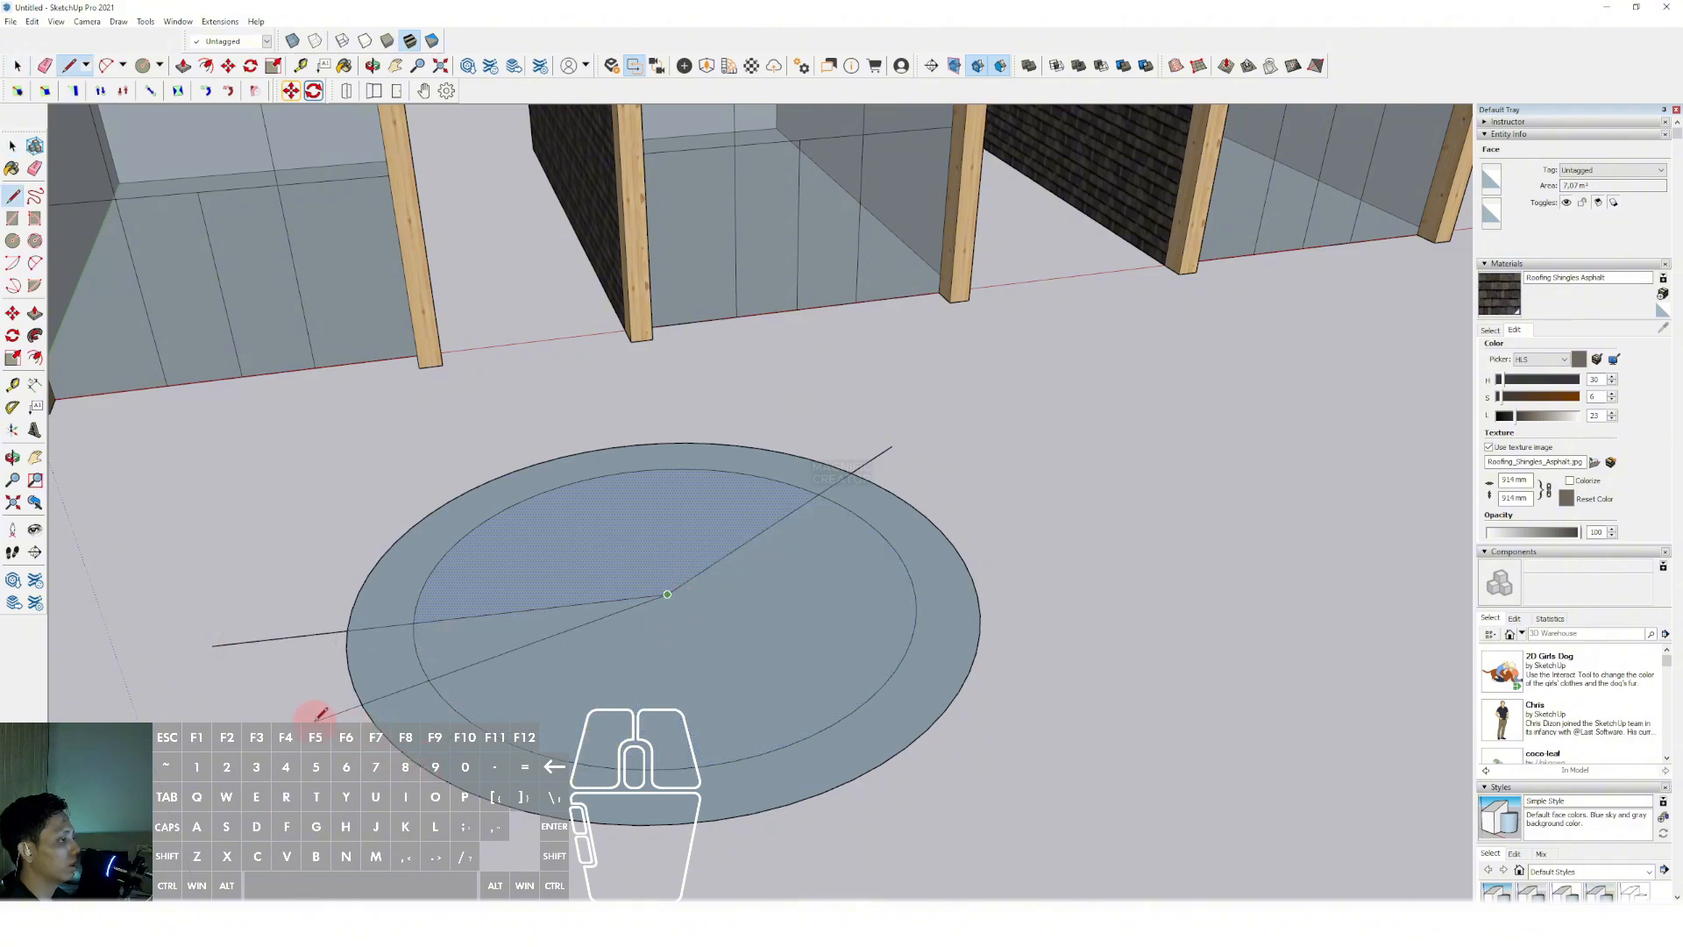
pyautogui.click(667, 594)
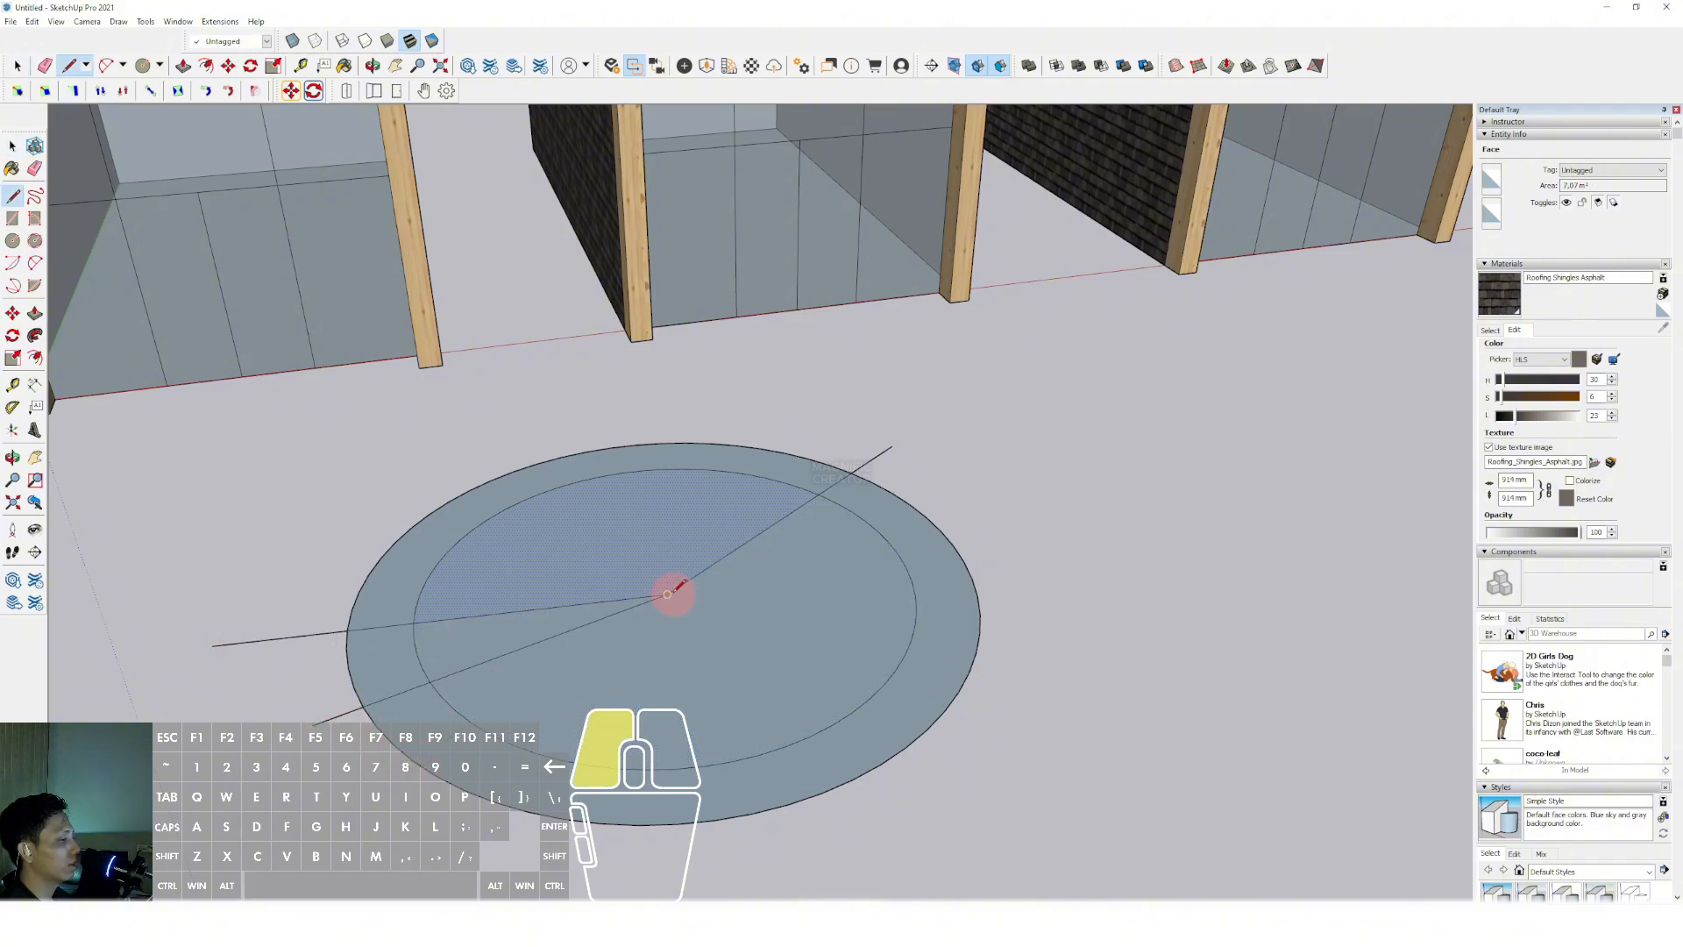
pyautogui.click(1022, 519)
pyautogui.press('space')
pyautogui.scroll(1, 391, 660)
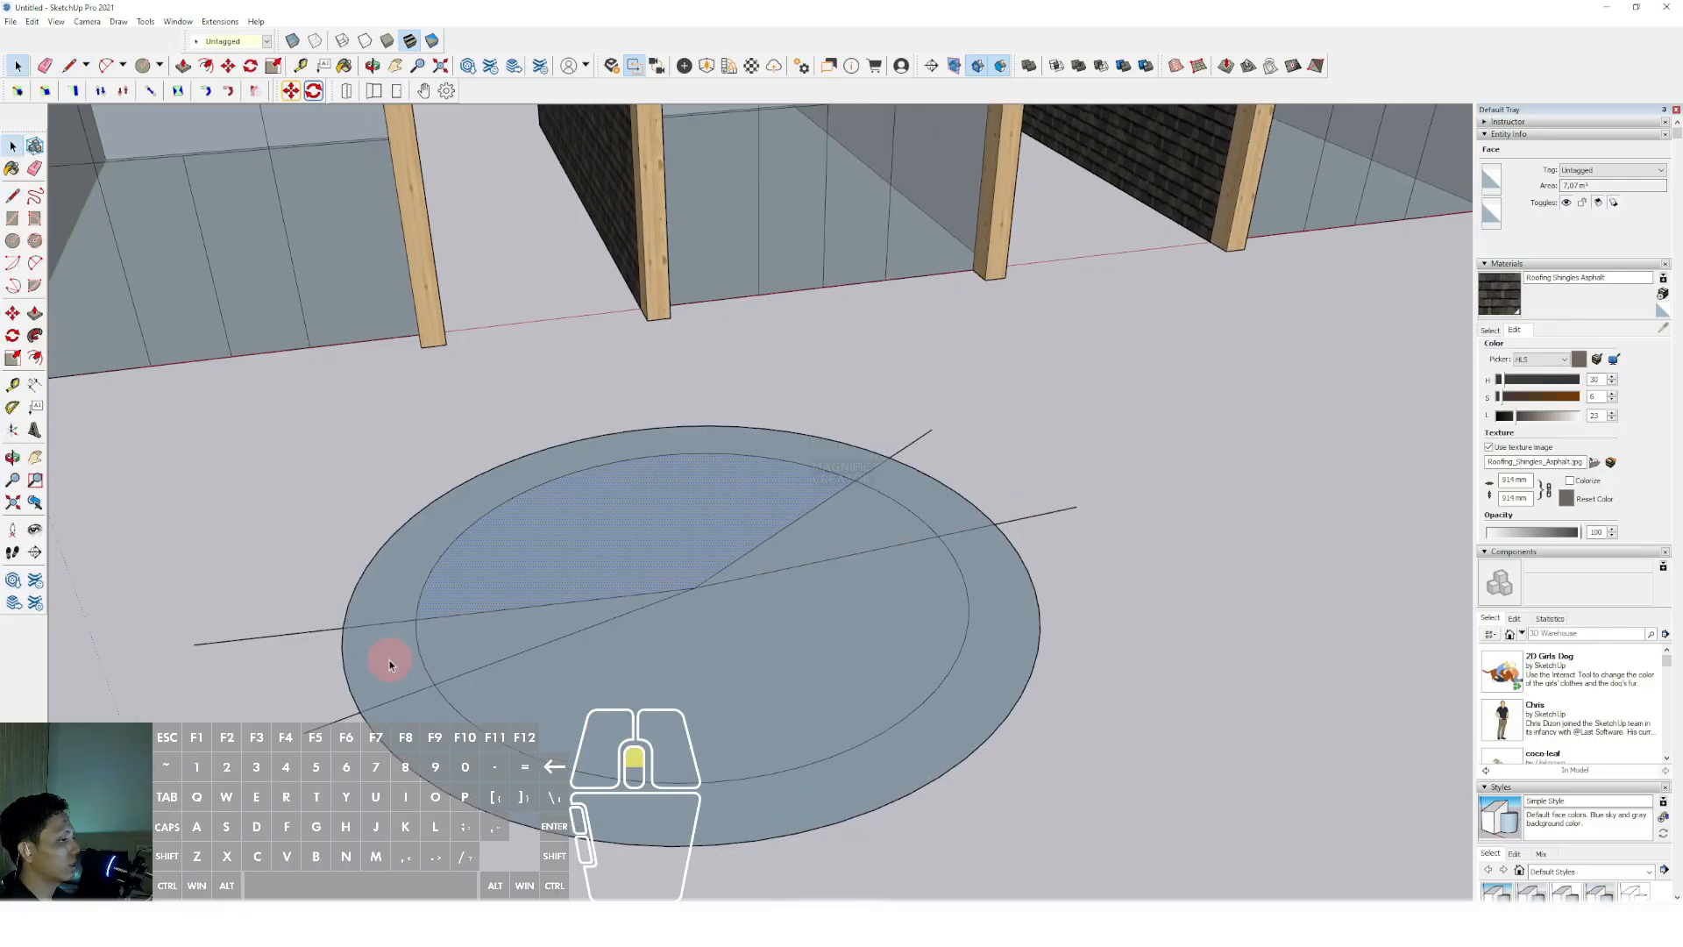
# Erase the inner disc, the ring sections between the lines and the leftover line ends, leaving two separate arc-shaped faces
pyautogui.press('e')
pyautogui.moveTo(358, 663); pyautogui.dragTo(354, 664)
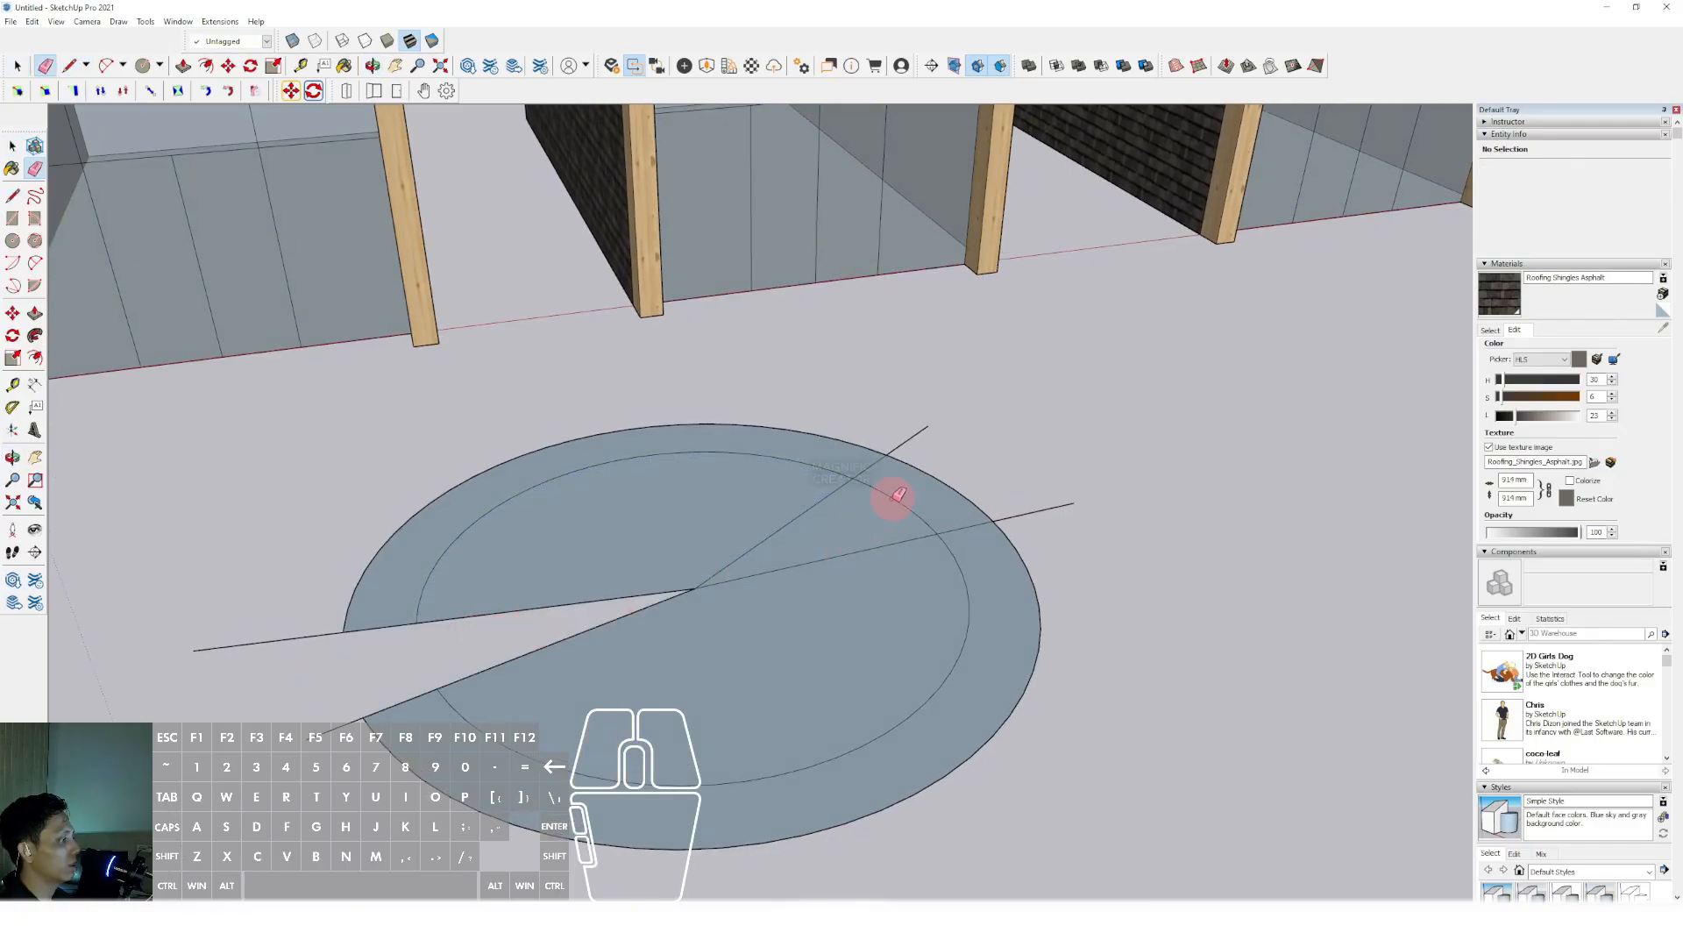
pyautogui.moveTo(894, 499); pyautogui.dragTo(934, 469)
pyautogui.moveTo(723, 603); pyautogui.dragTo(713, 563)
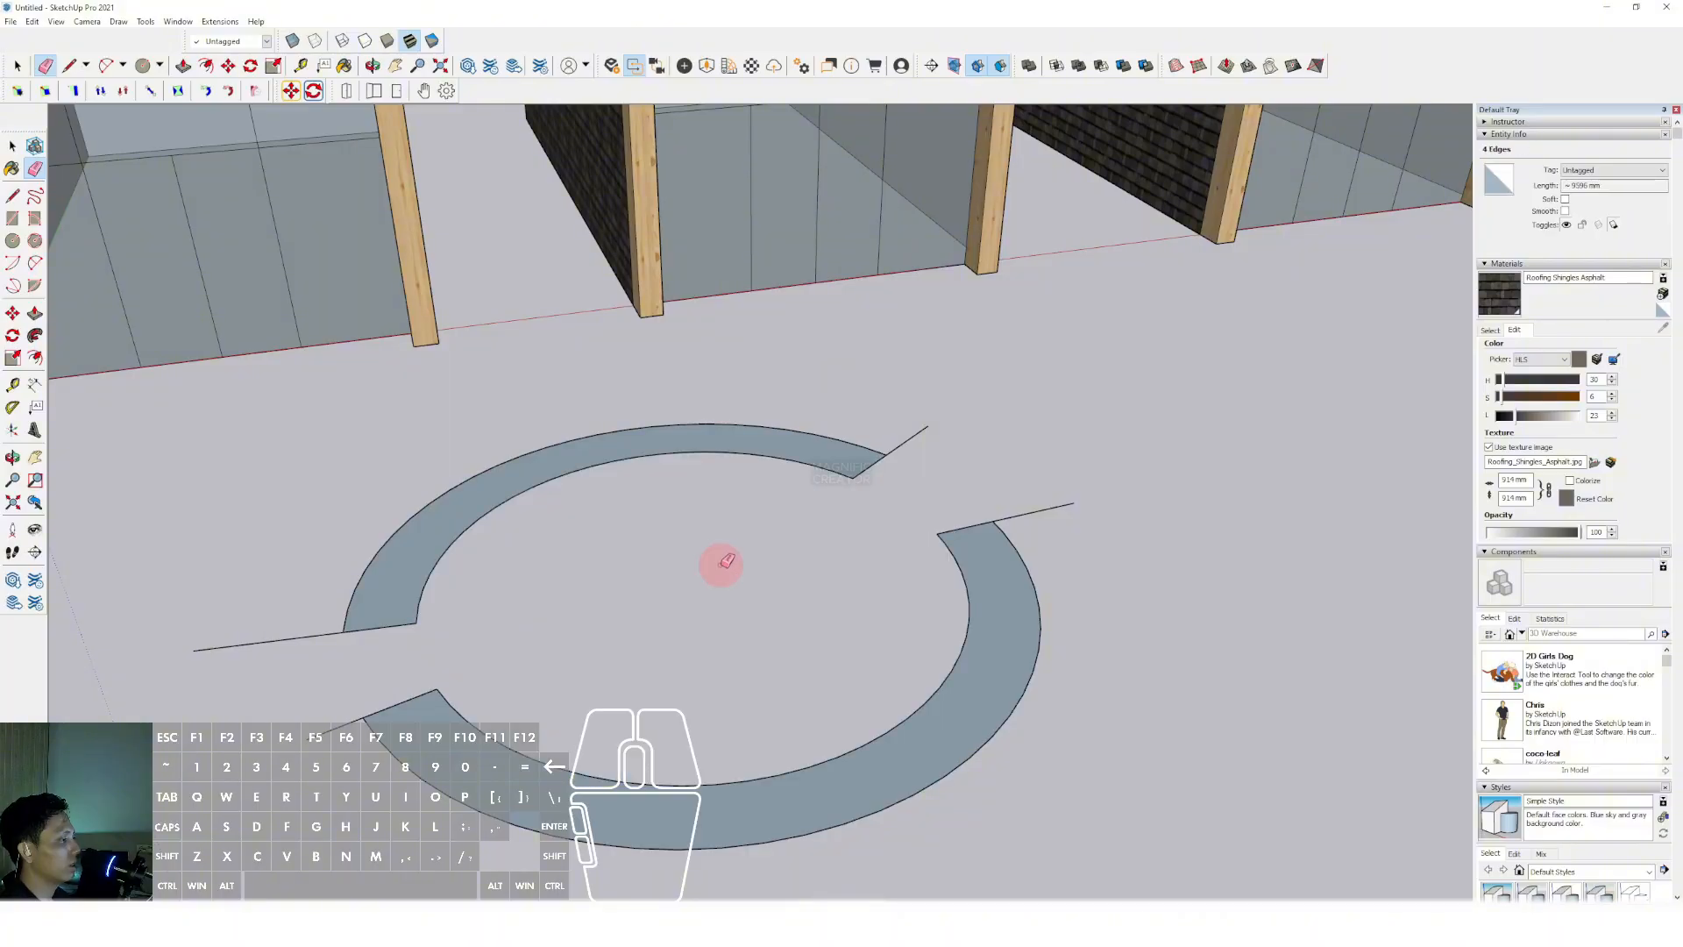
pyautogui.click(1070, 507)
pyautogui.click(920, 440)
pyautogui.moveTo(285, 600); pyautogui.dragTo(302, 653)
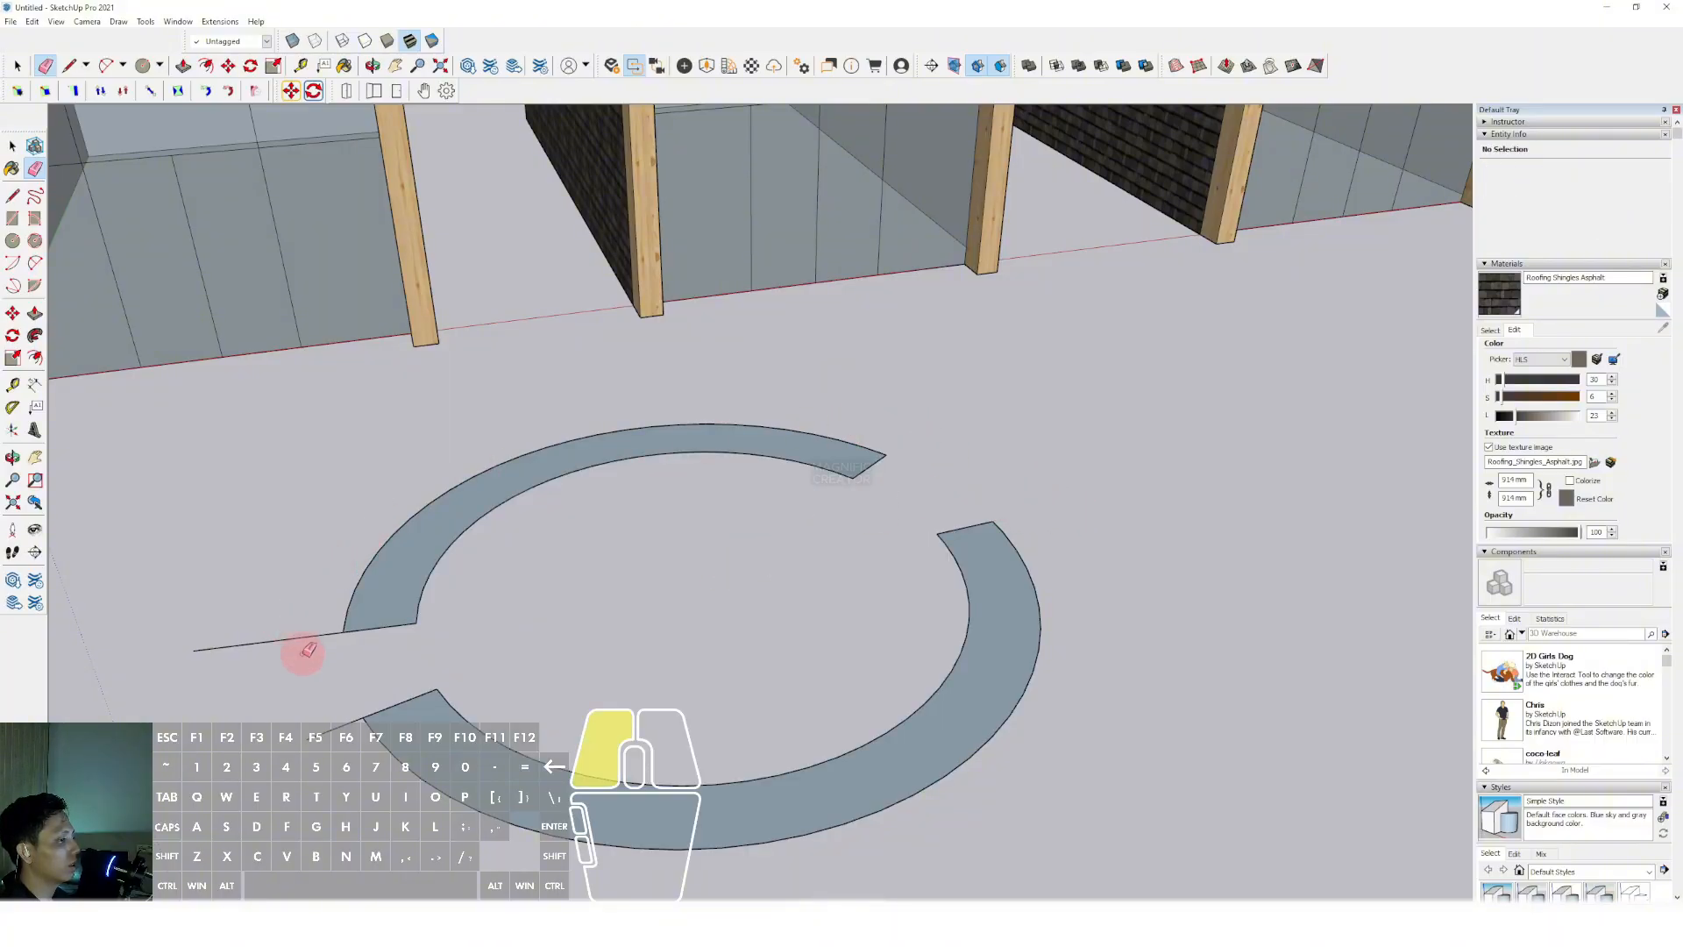
pyautogui.scroll(-2, 635, 732)
pyautogui.press('space')
# Push/Pull the arc-shaped face nearer the houses upward into a solid curved bench
pyautogui.click(382, 568)
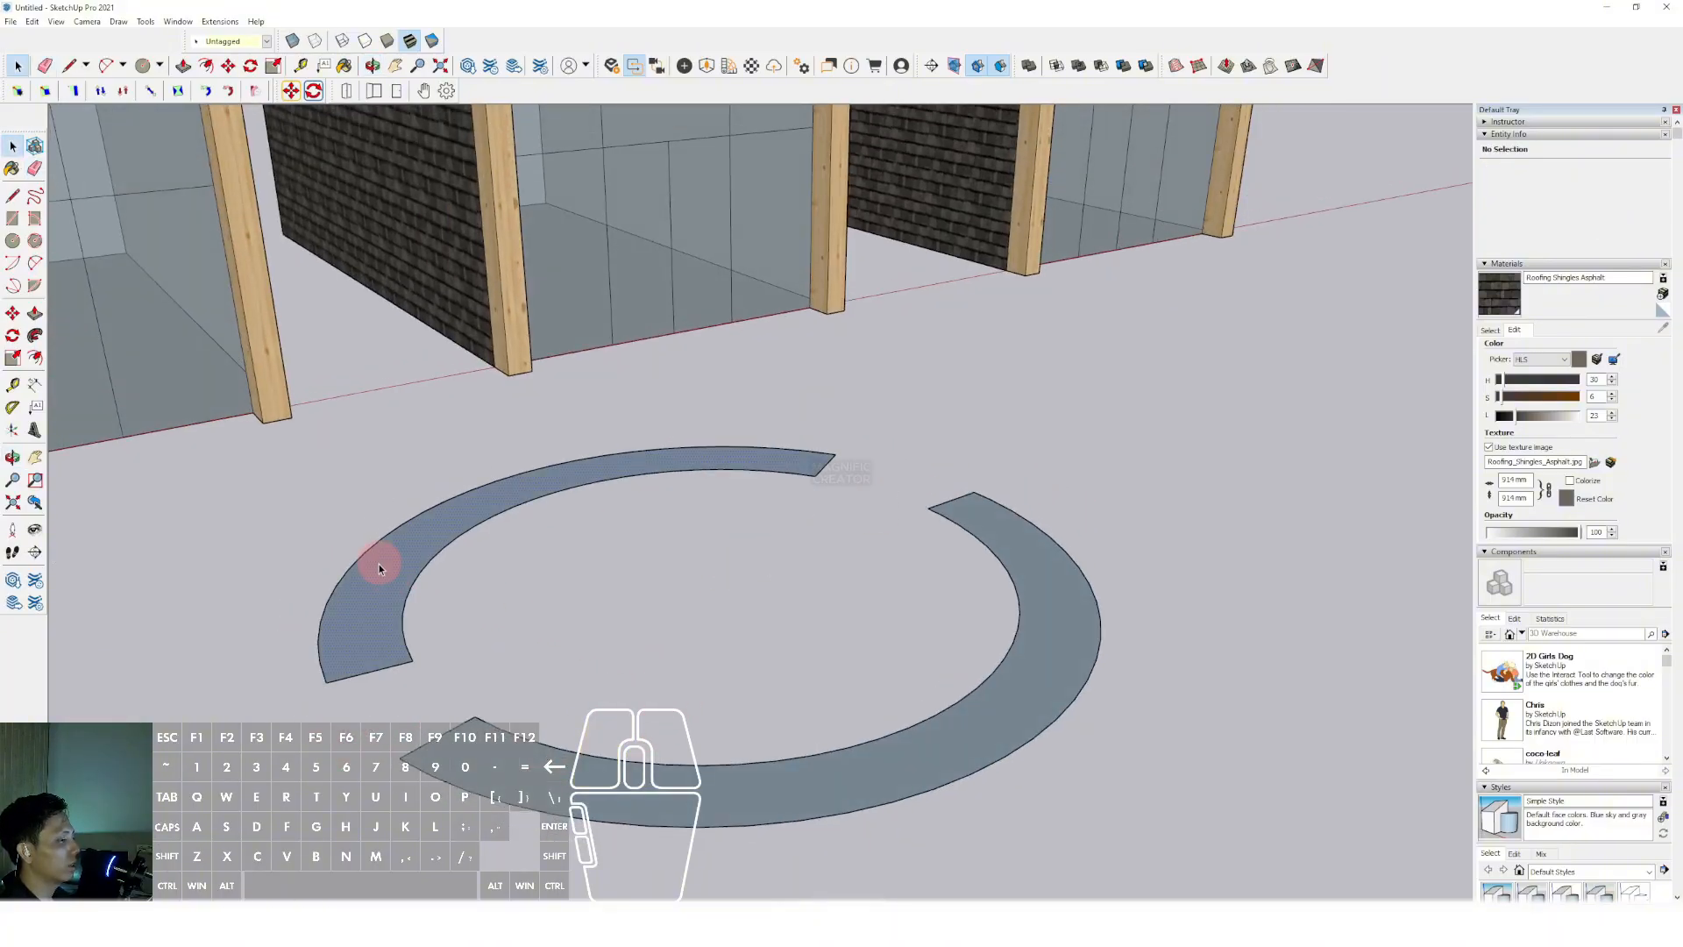
pyautogui.scroll(2, 436, 565)
pyautogui.click(438, 530)
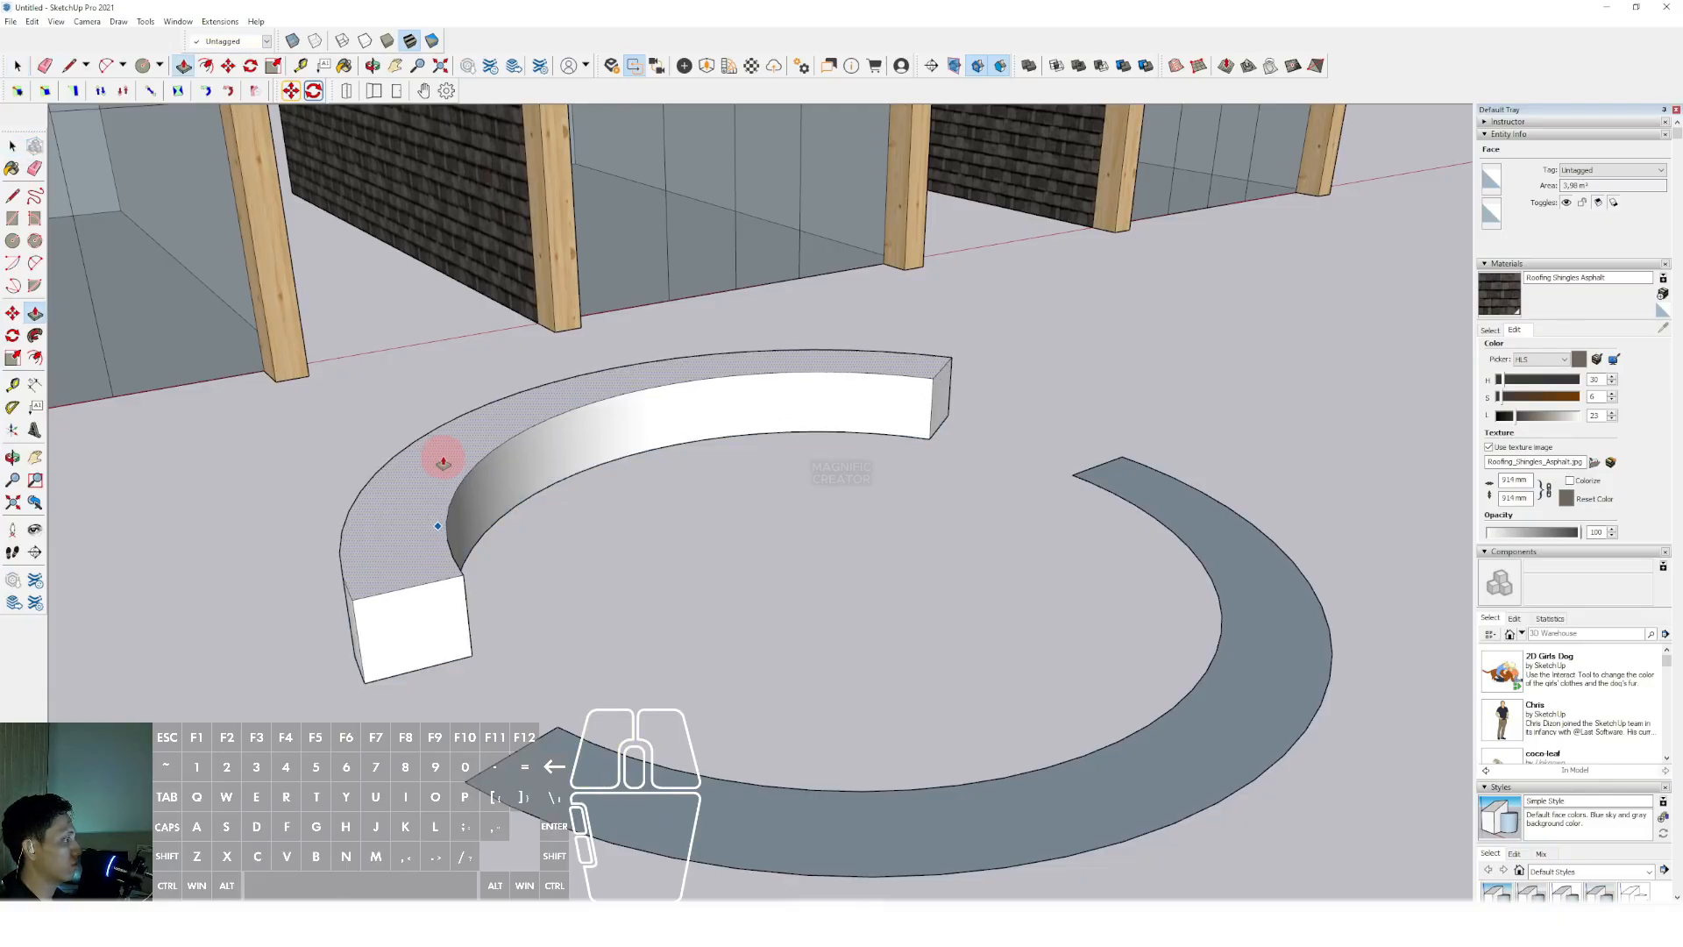
pyautogui.press('Return')
pyautogui.press('space')
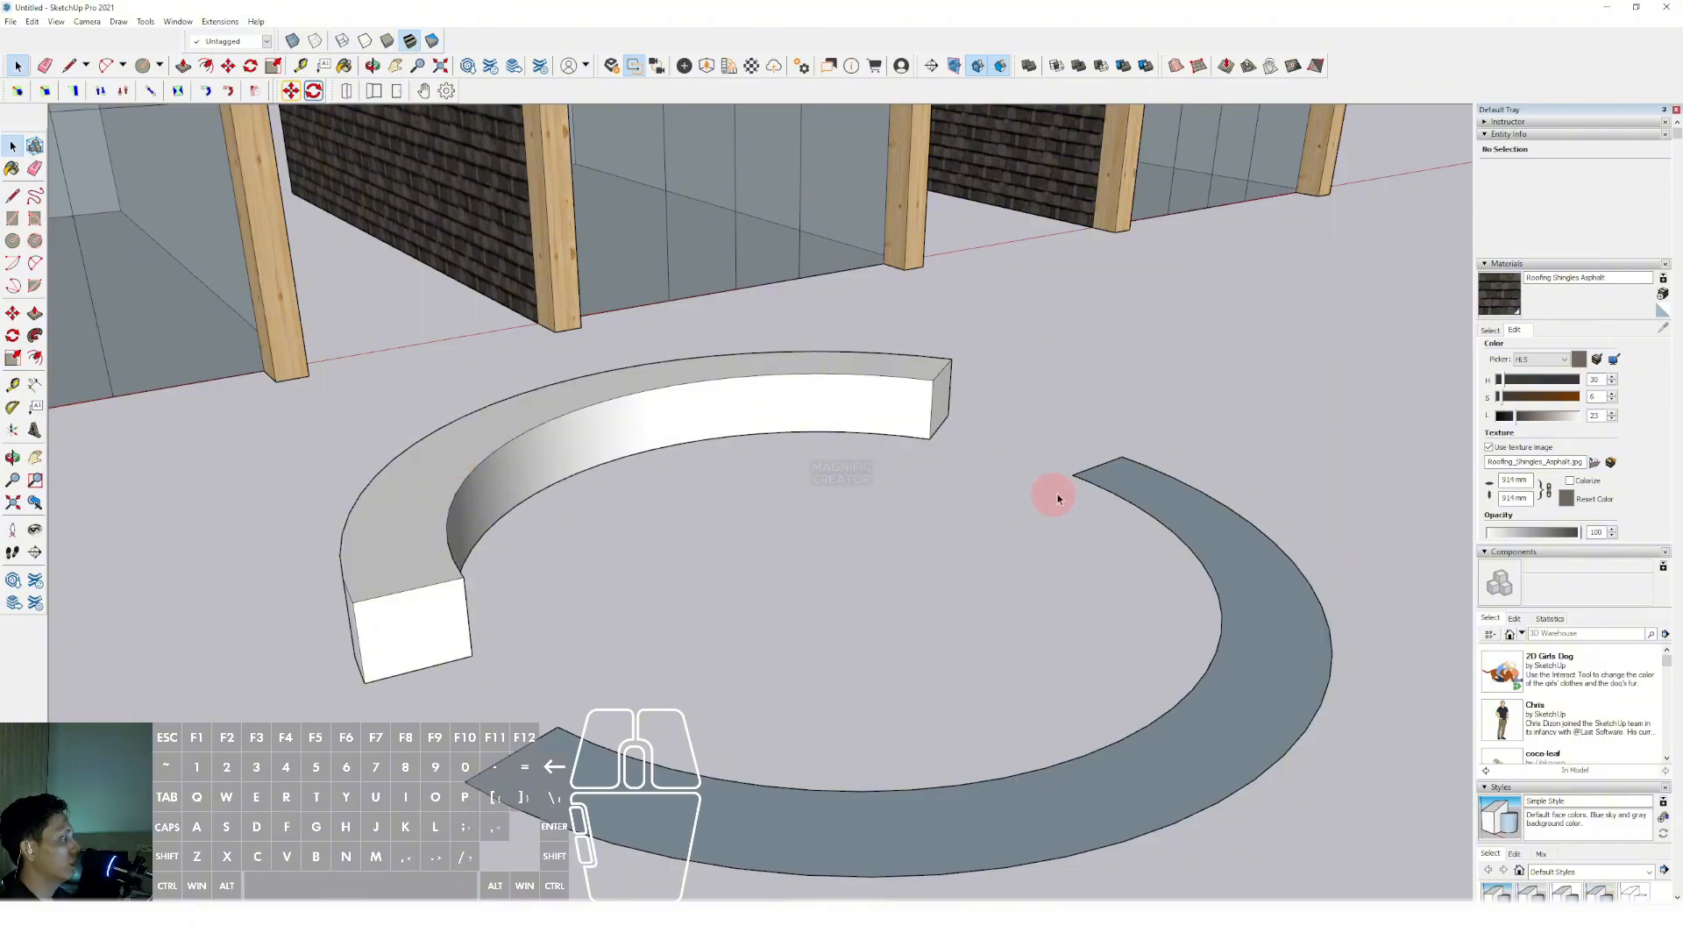
# Push/Pull the arc-shaped face farther from the houses to the same height as the first bench
pyautogui.click(1124, 476)
pyautogui.press('p')
pyautogui.click(1127, 473)
pyautogui.press('space')
pyautogui.scroll(-4, 1169, 470)
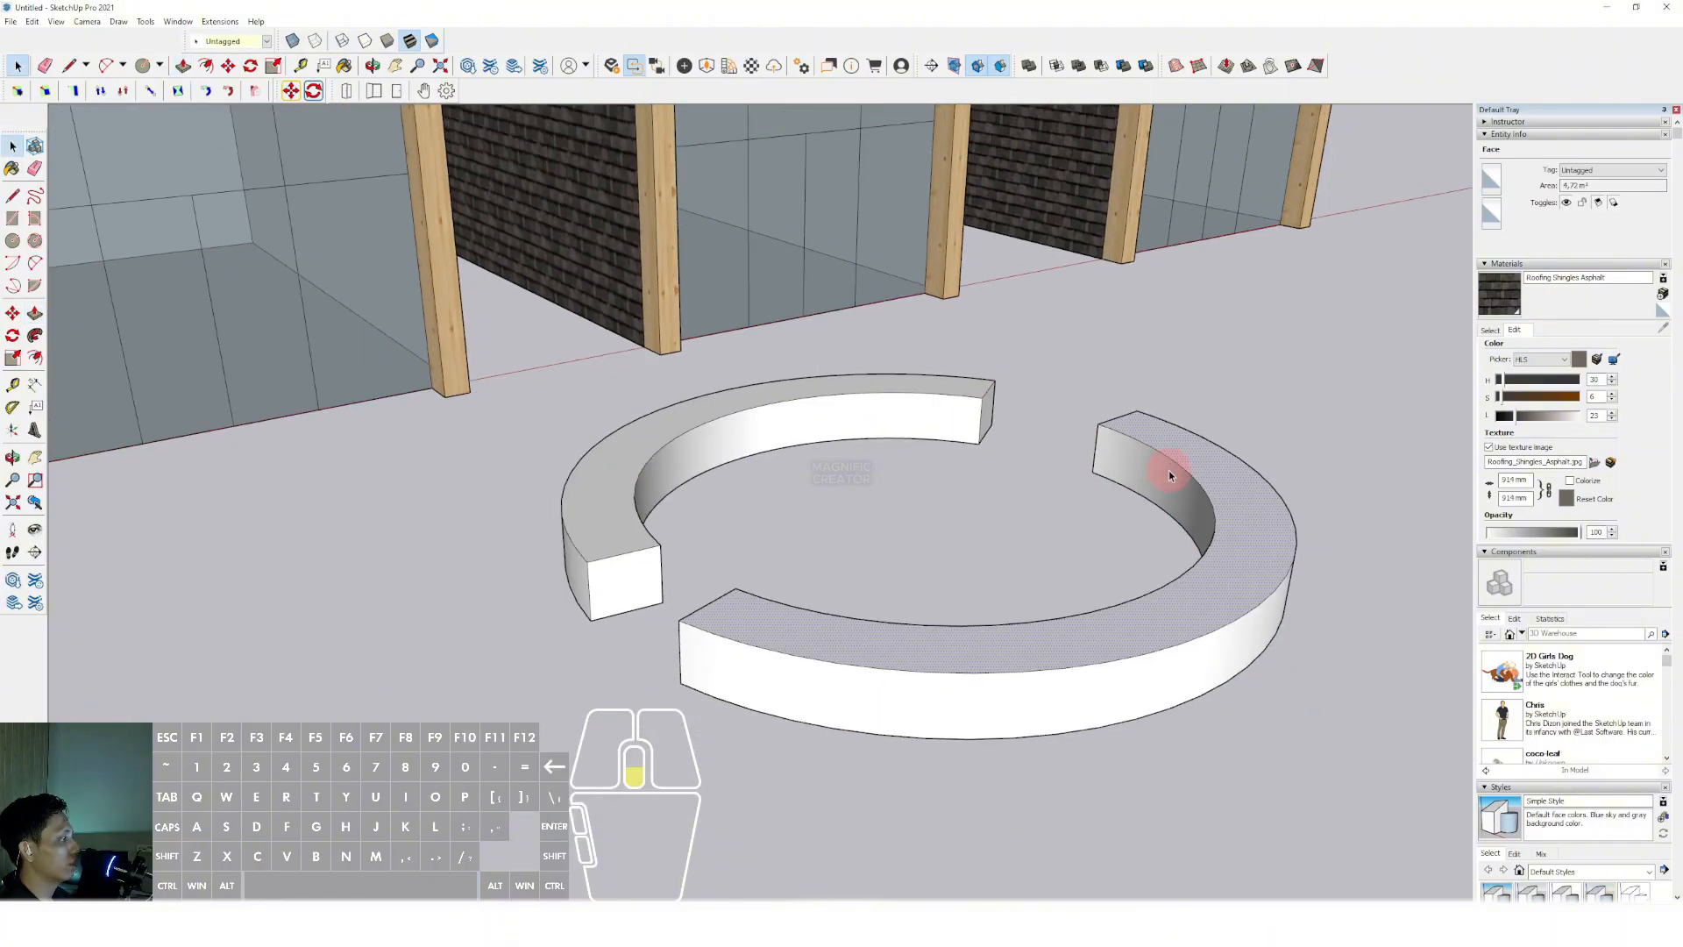
pyautogui.keyDown('shift'); pyautogui.moveTo(1170, 470); pyautogui.dragTo(1069, 571, button='middle'); pyautogui.keyUp('shift')
pyautogui.scroll(2, 1089, 549)
pyautogui.scroll(3, 1066, 570)
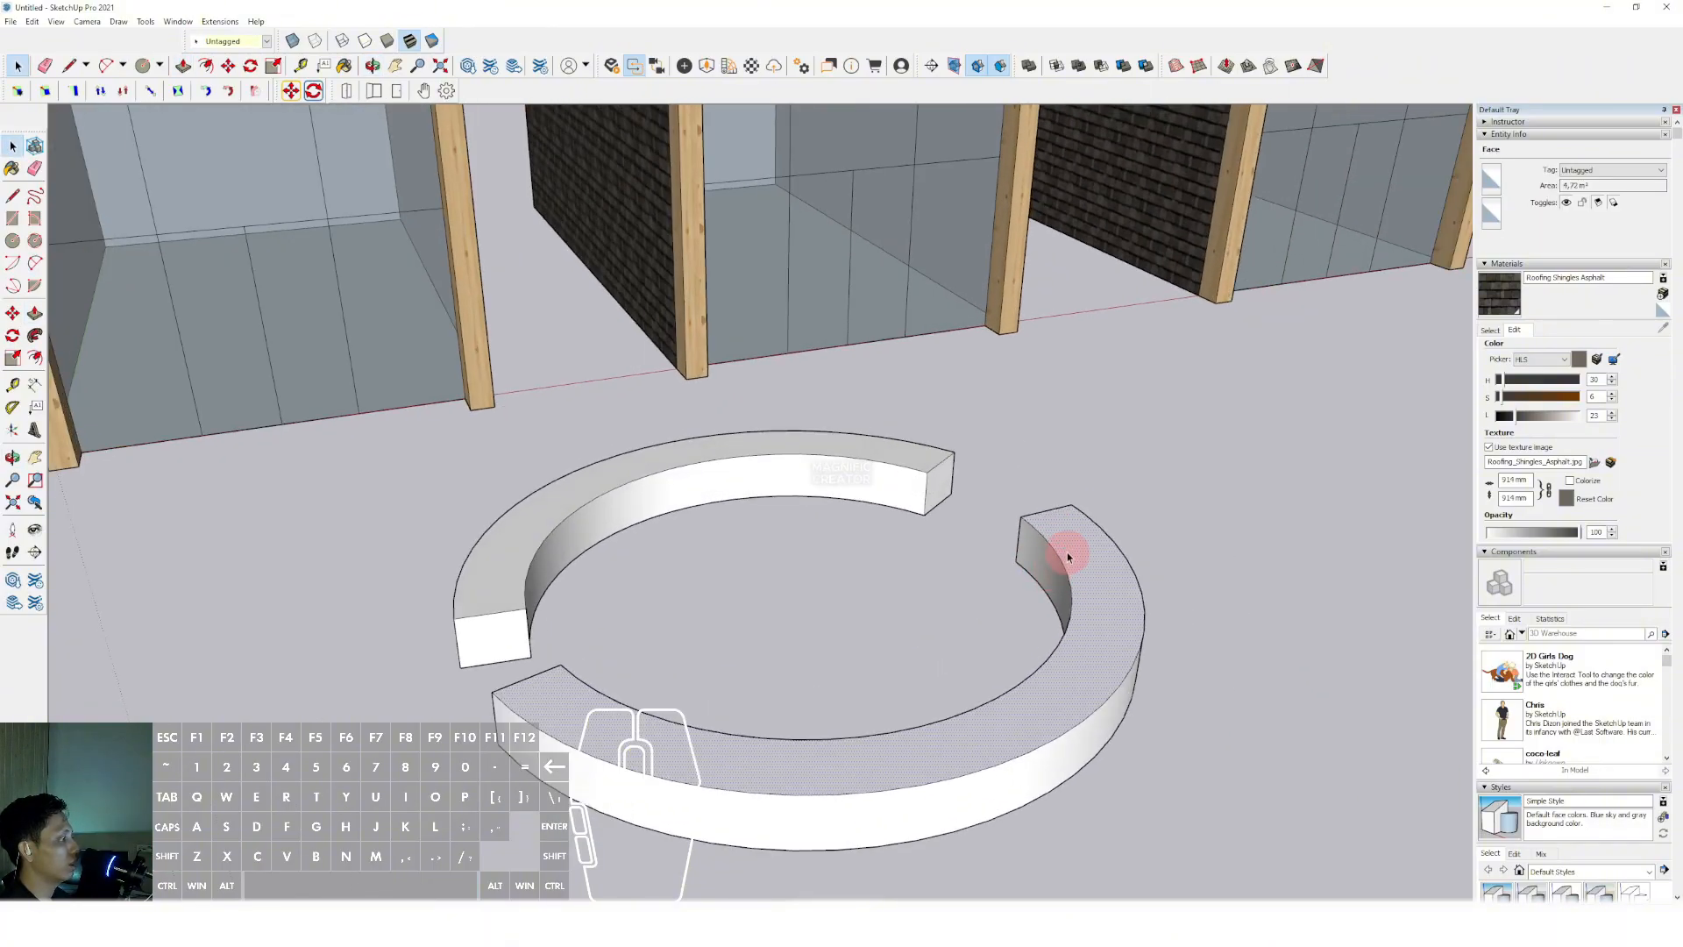
pyautogui.click(1127, 523)
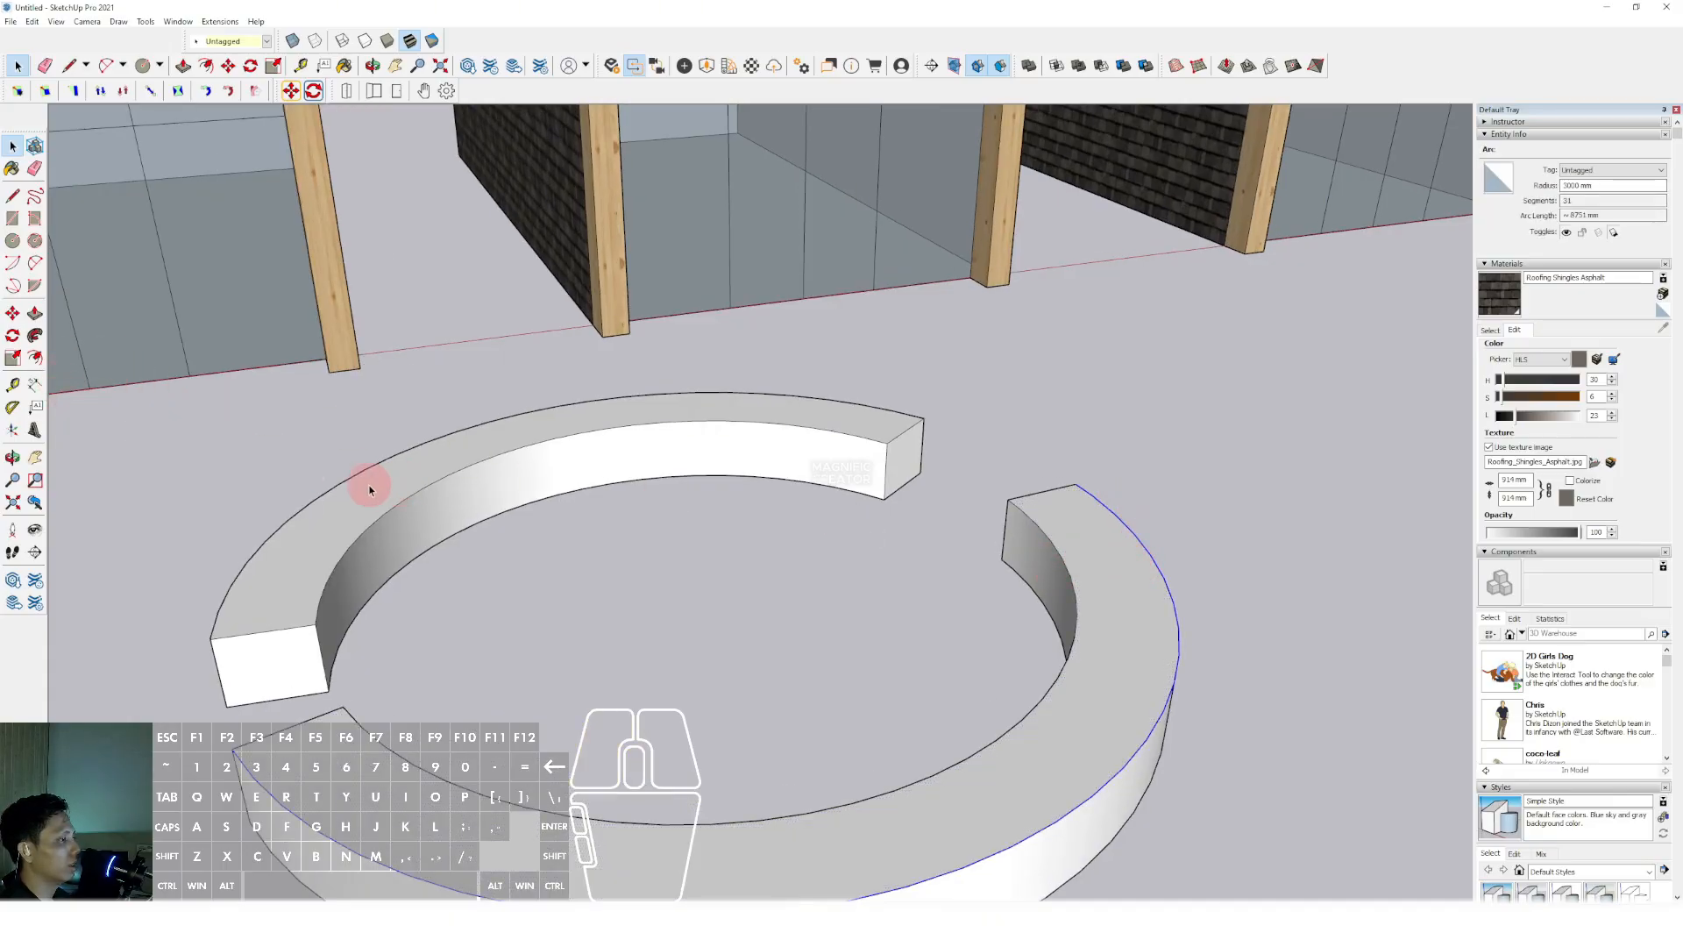
# Push the undersides of both curved benches upward, leaving only thin seat slabs above the ground
pyautogui.moveTo(242, 517); pyautogui.dragTo(391, 625, button='middle')
pyautogui.moveTo(956, 703); pyautogui.dragTo(197, 540, button='middle')
pyautogui.keyDown('shift'); pyautogui.moveTo(863, 664); pyautogui.dragTo(978, 464, button='middle'); pyautogui.keyUp('shift')
pyautogui.click(970, 492)
pyautogui.press('p')
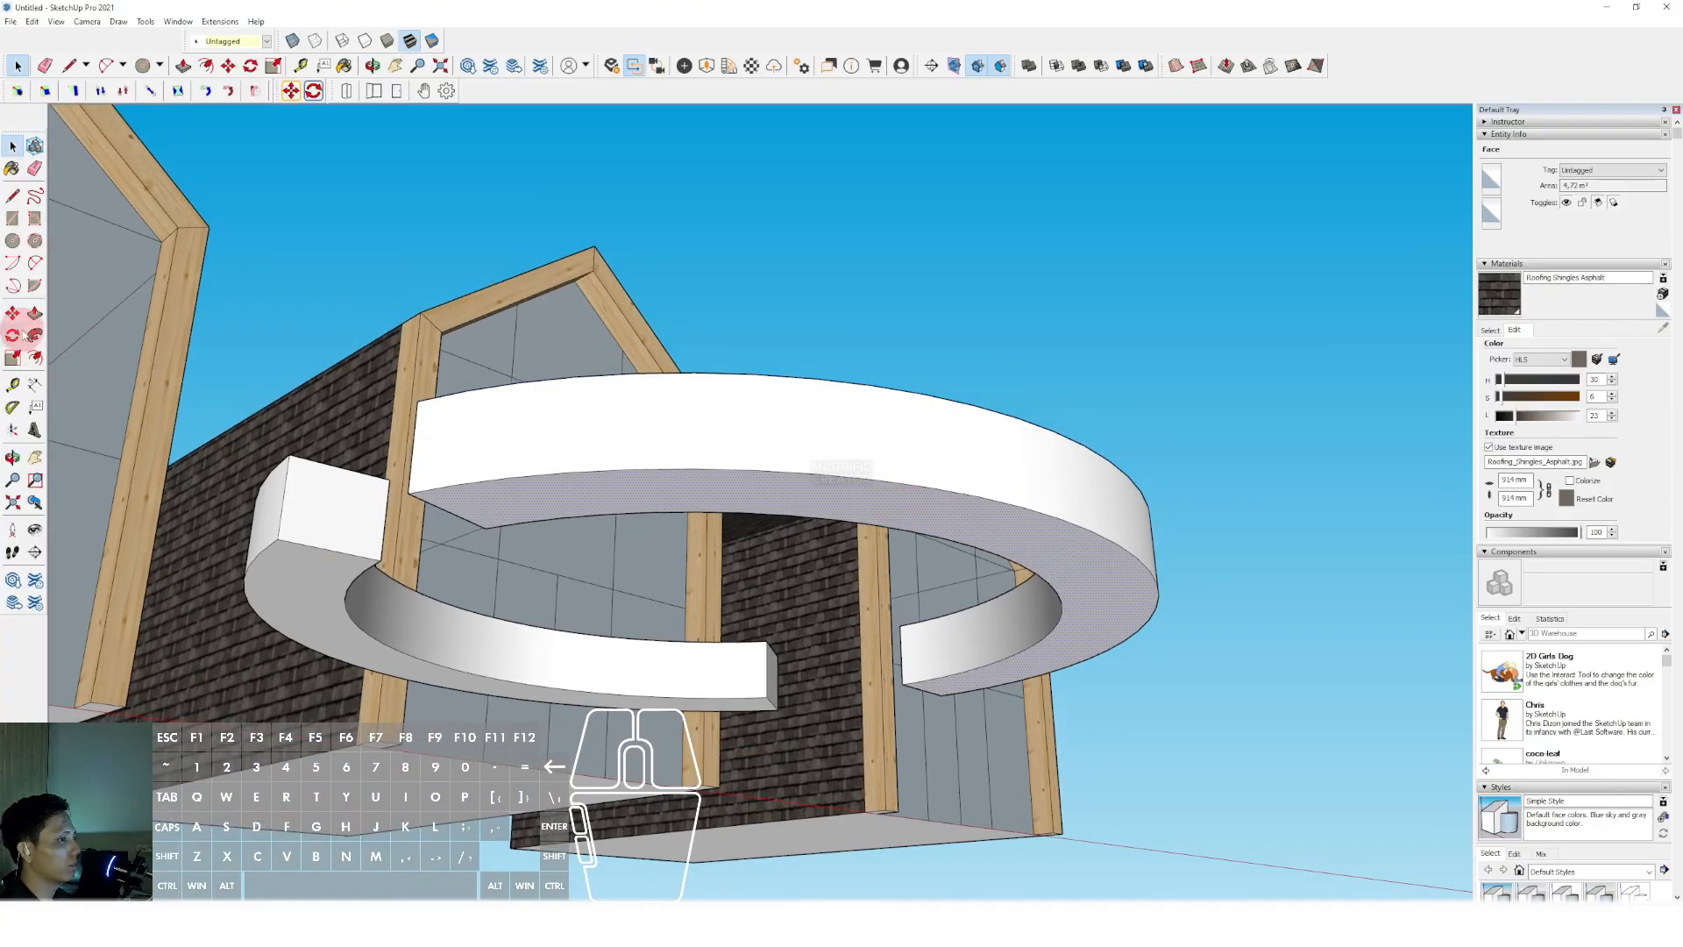
pyautogui.moveTo(1071, 535); pyautogui.dragTo(1071, 482)
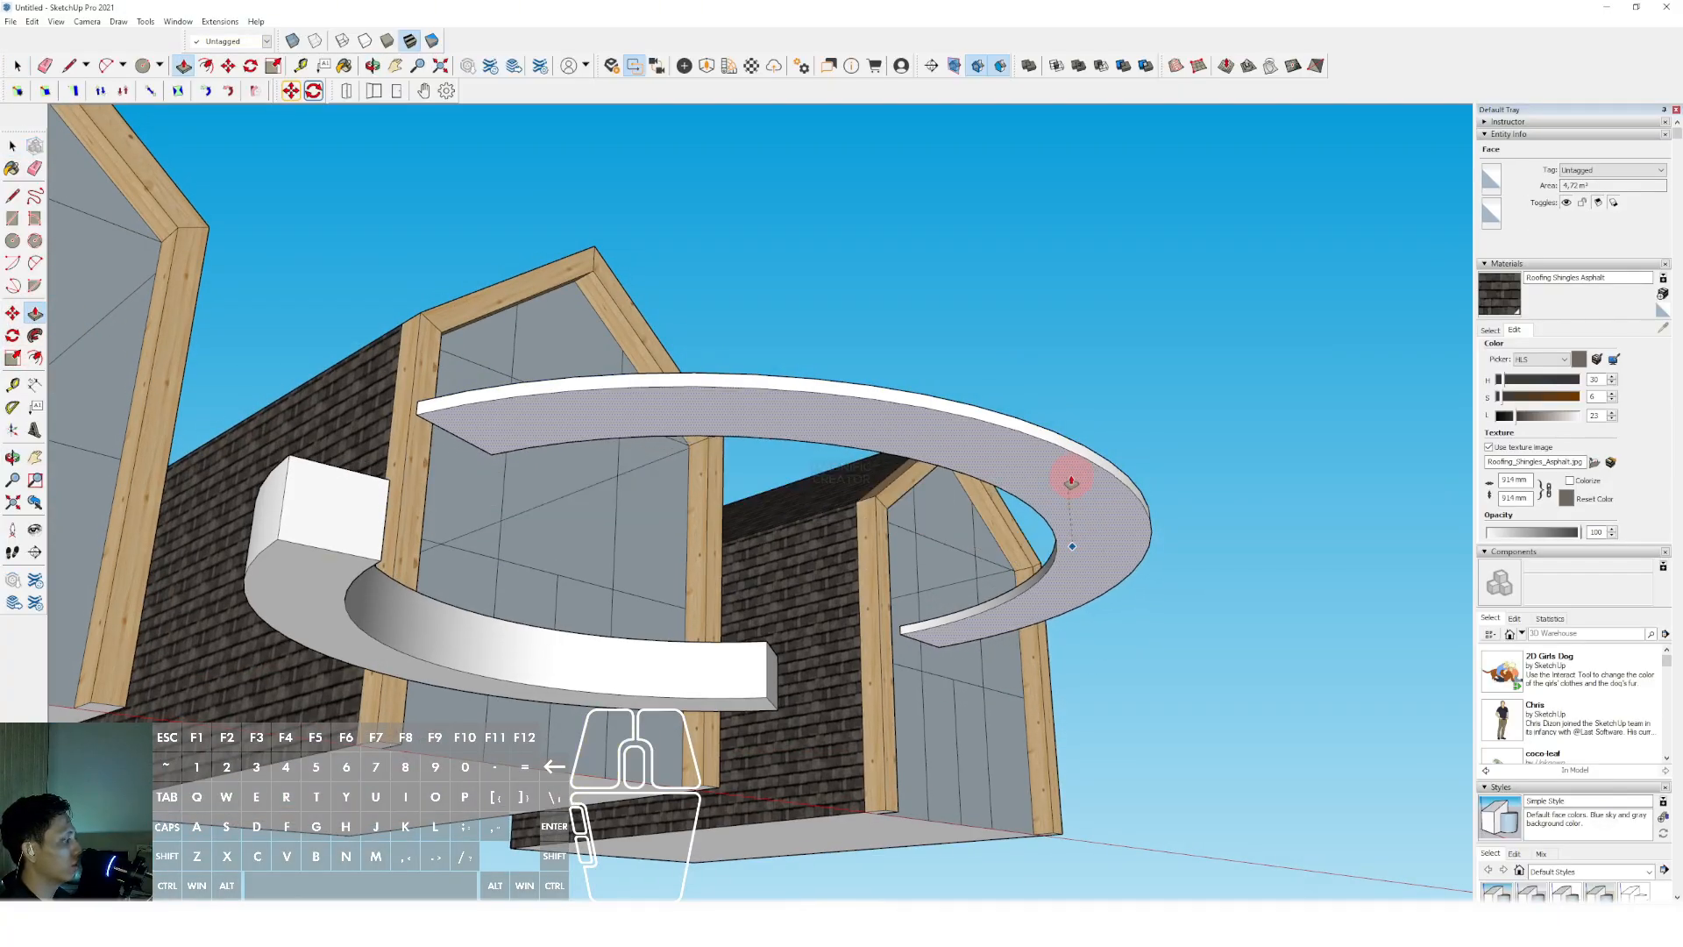
pyautogui.press('Return')
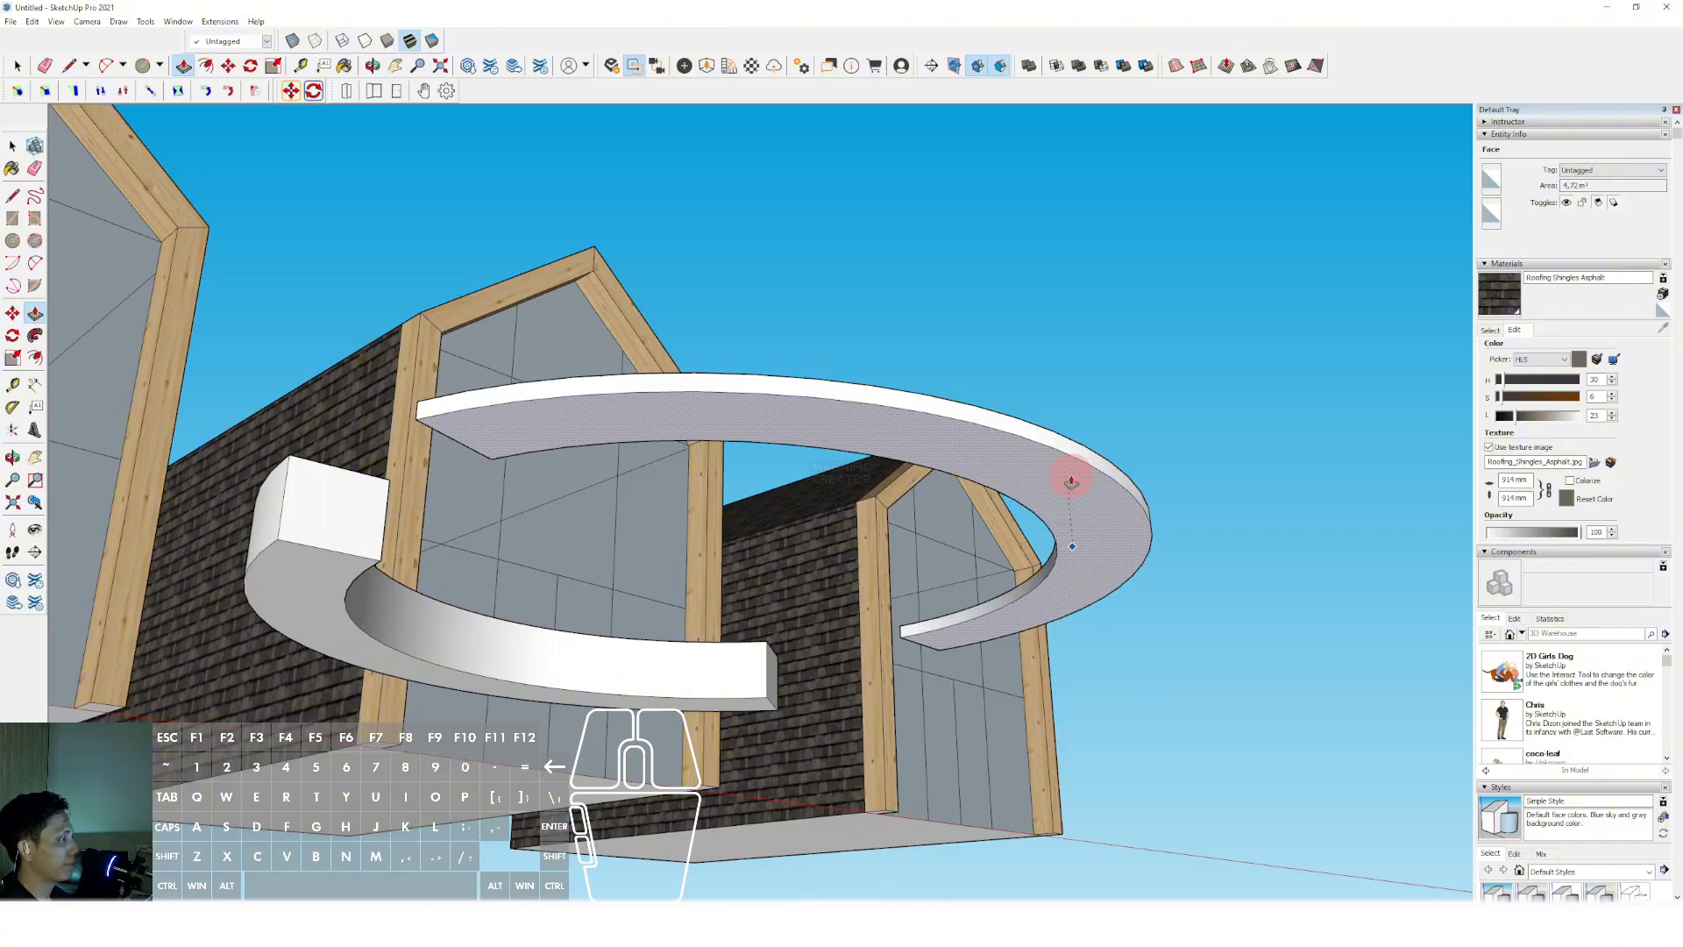
pyautogui.moveTo(1038, 478); pyautogui.dragTo(1036, 470)
pyautogui.press('space')
pyautogui.scroll(2, 313, 594)
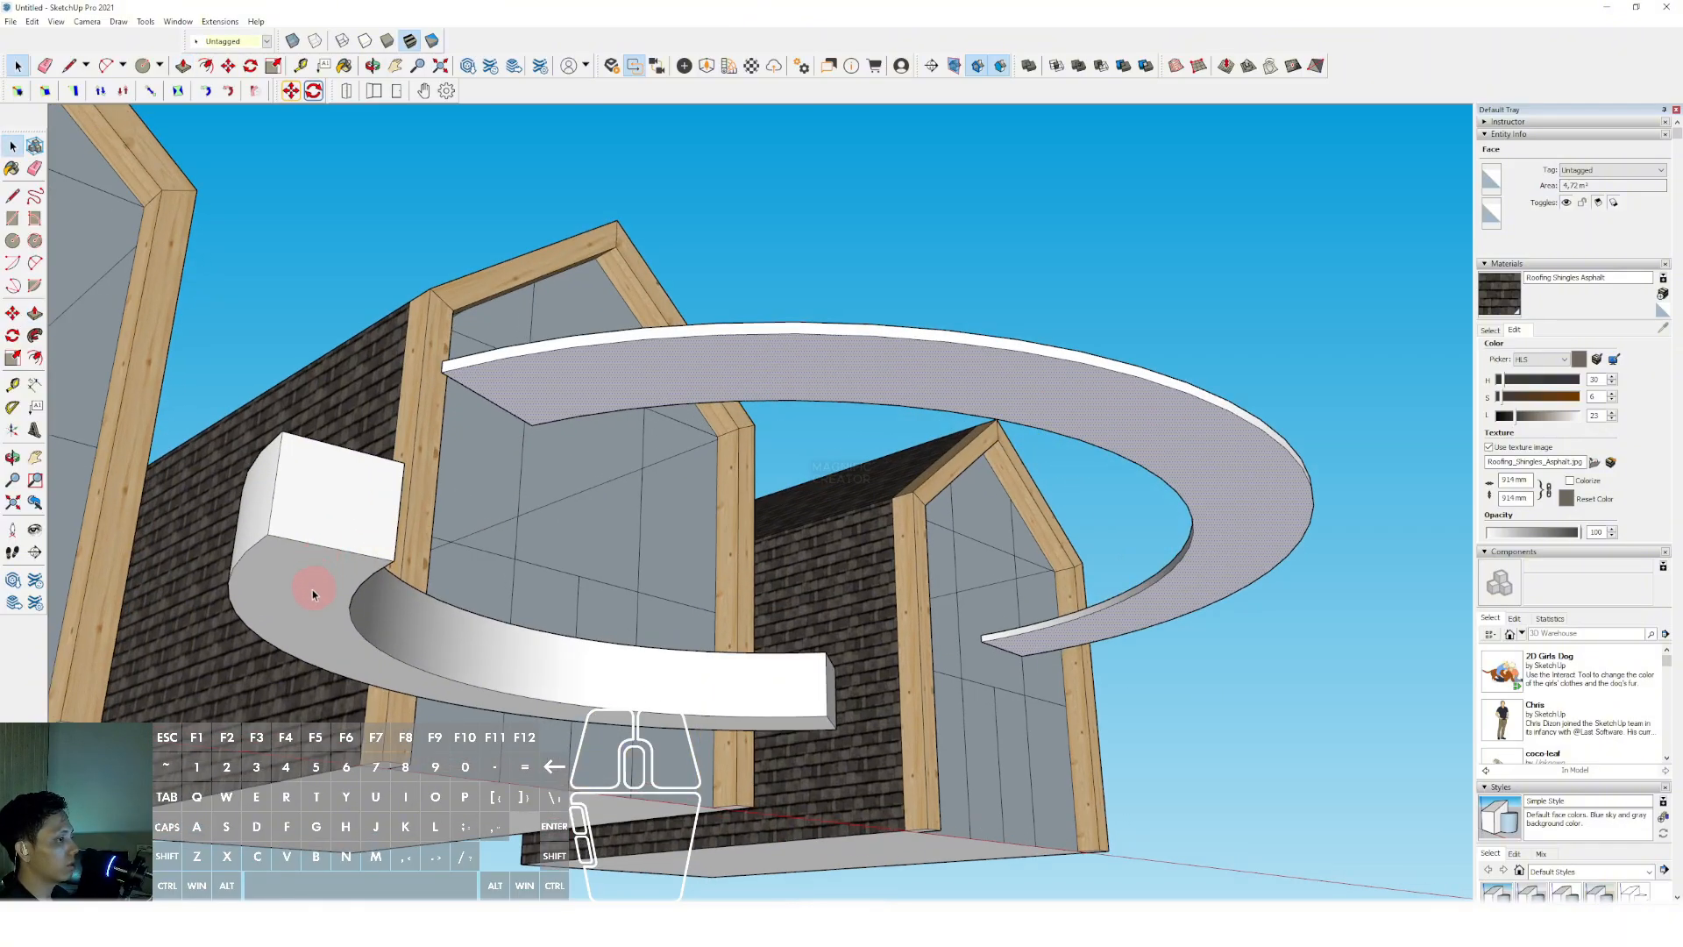
pyautogui.scroll(-2, 438, 493)
pyautogui.moveTo(656, 422); pyautogui.dragTo(1178, 508, button='middle')
# Offset the outer arc of the seat slab farther from the houses inward to make its first plank line
pyautogui.tripleClick(1167, 493)
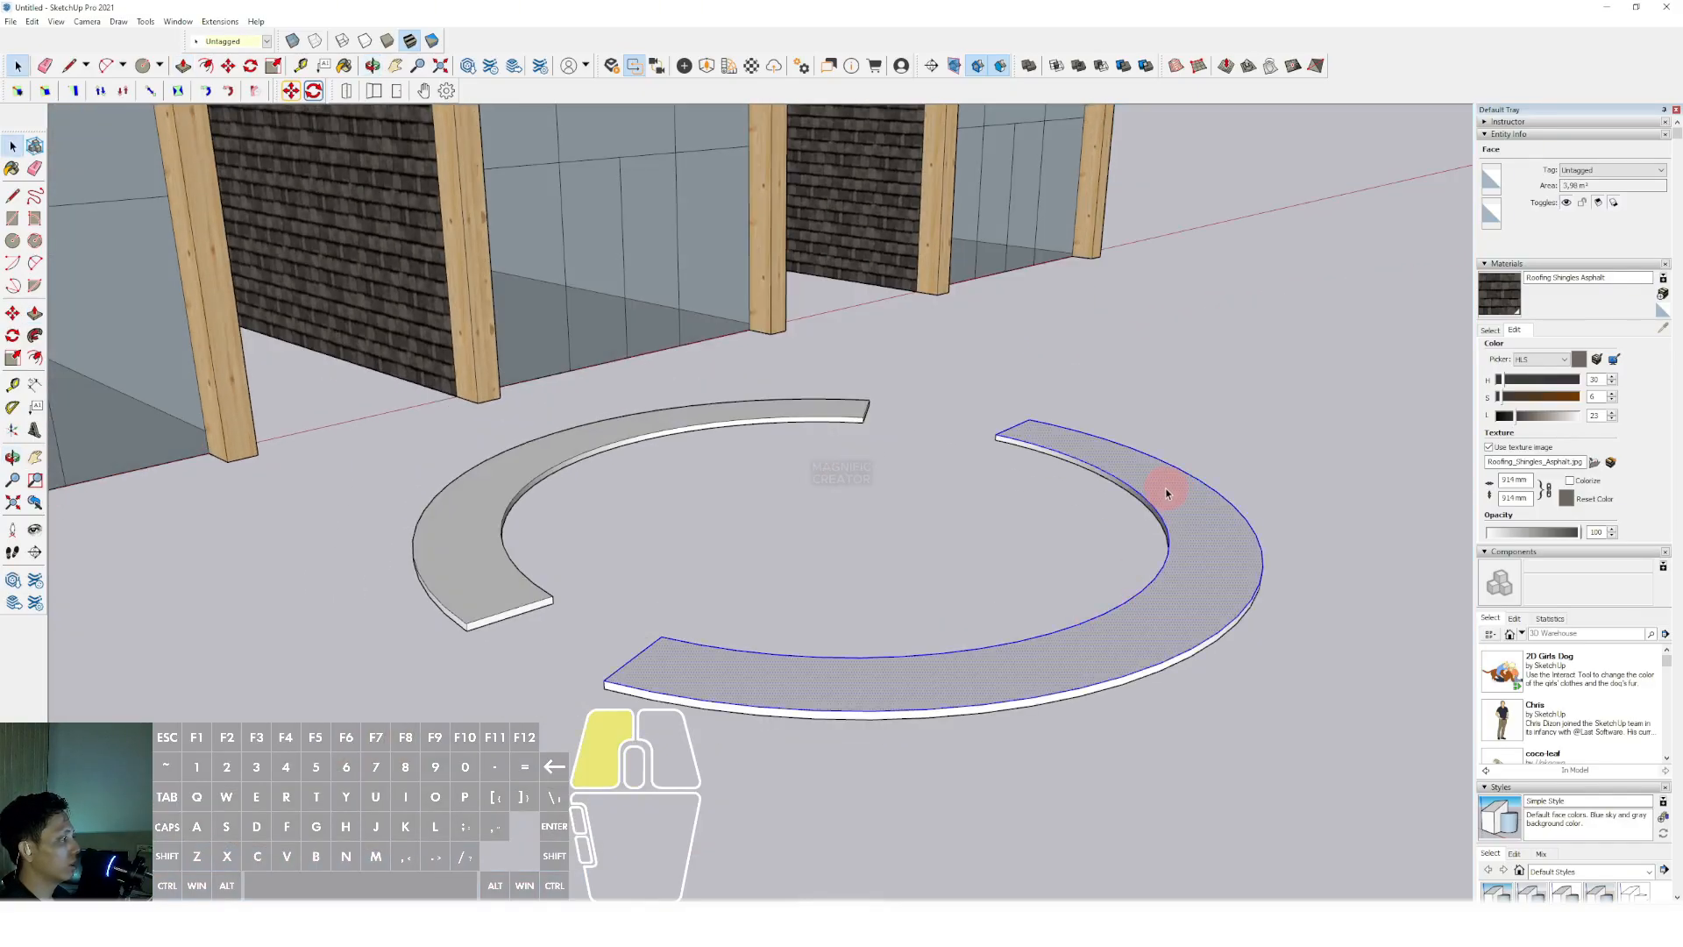
pyautogui.rightClick(1167, 488)
pyautogui.click(1255, 544)
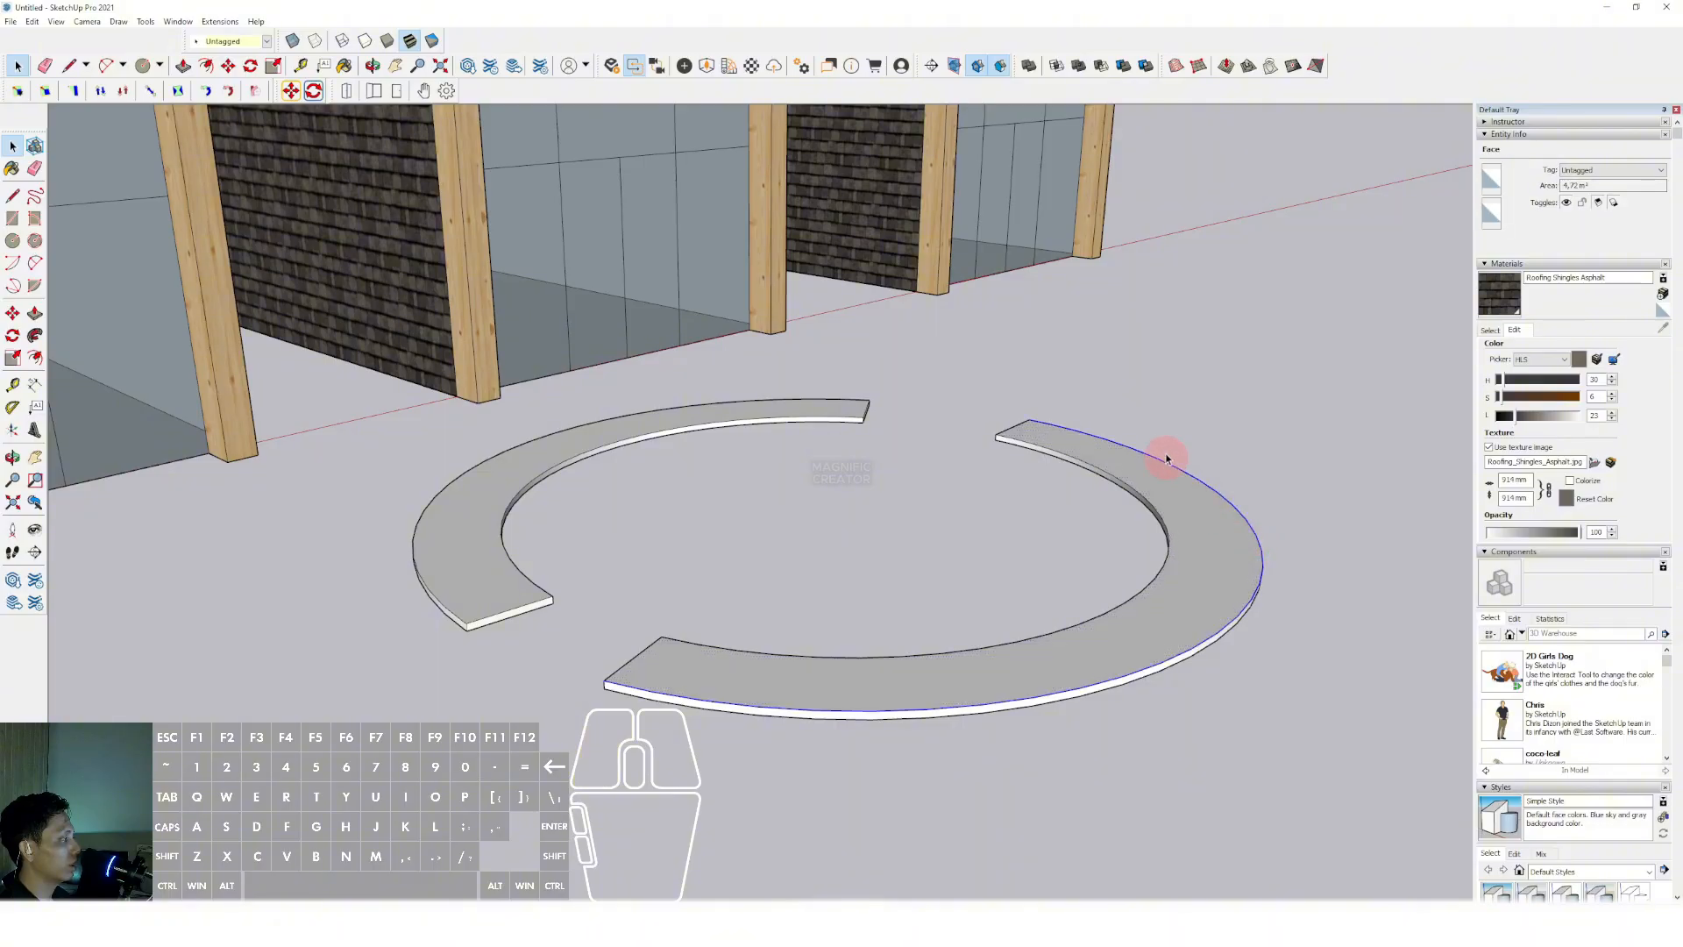
pyautogui.scroll(3, 1228, 538)
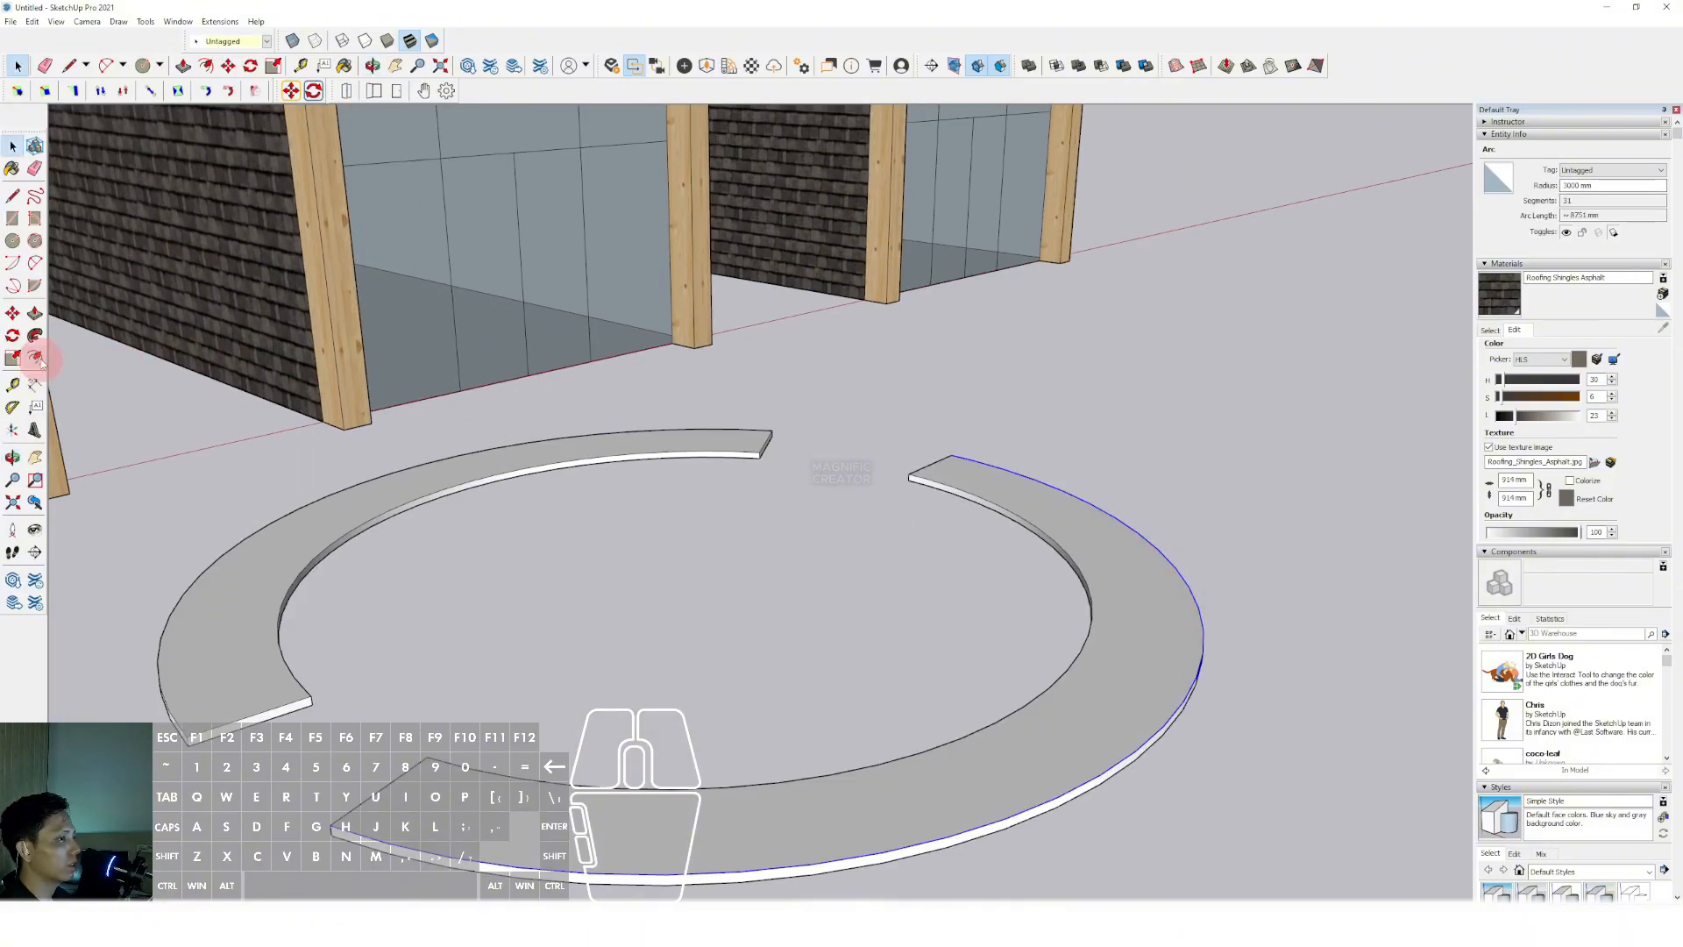
pyautogui.click(1121, 520)
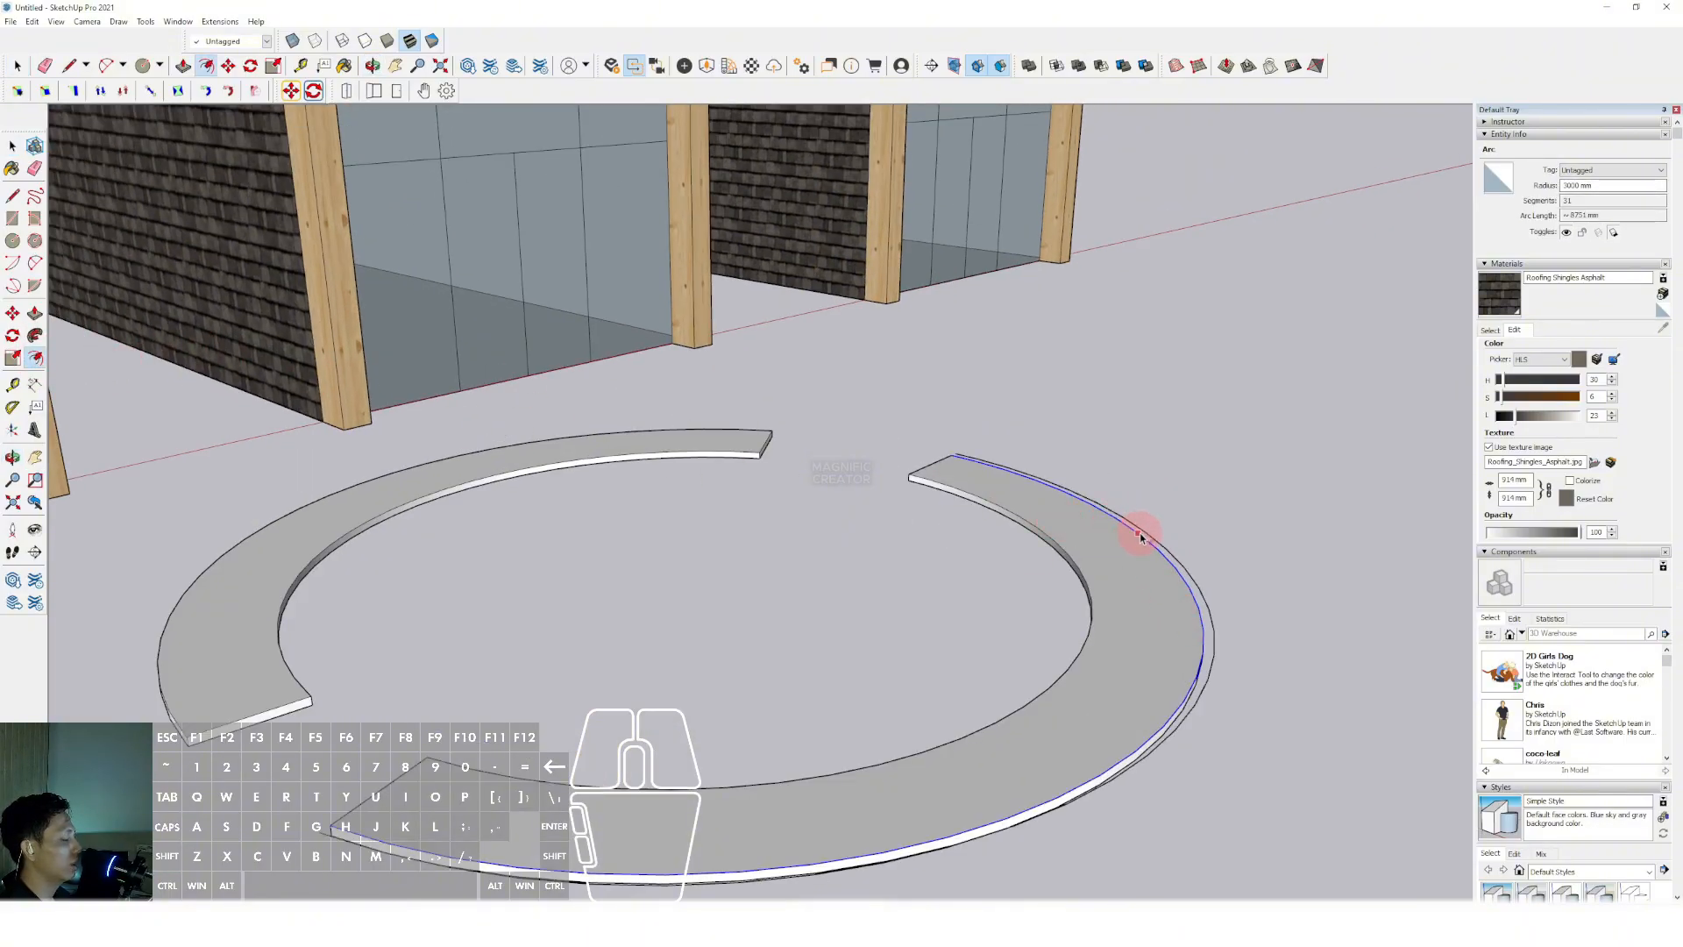
pyautogui.scroll(2, 1140, 537)
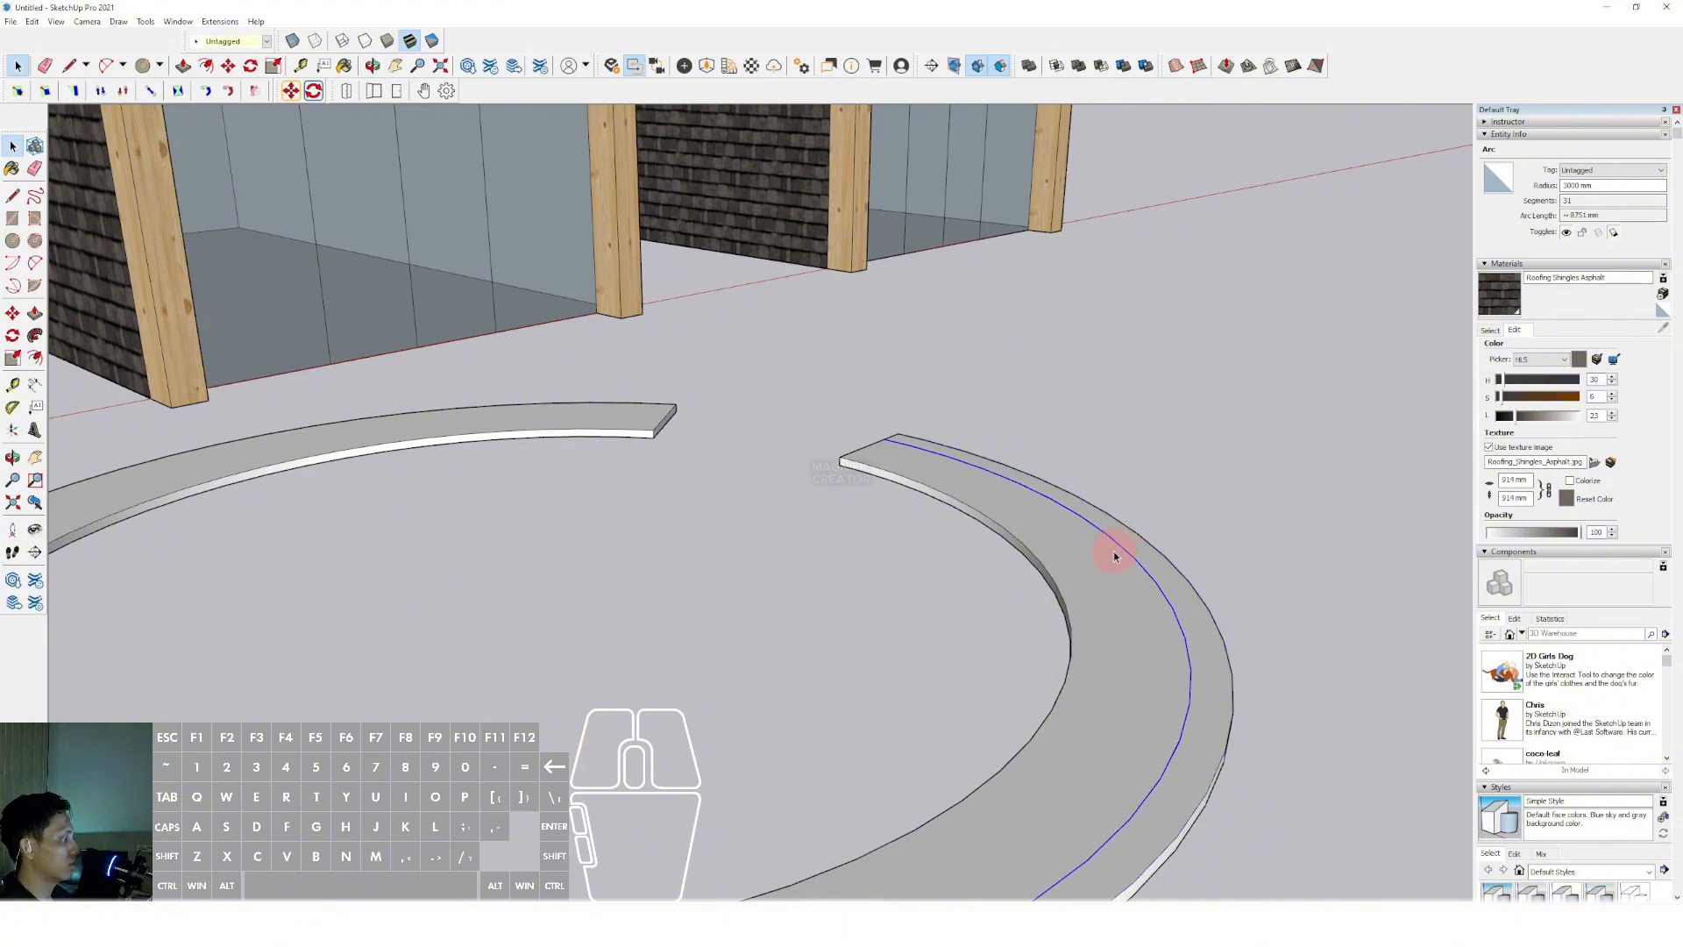
# Offset the plank line inward twice more with equal spacing, dividing the slab's top into four curved strips
pyautogui.press('f')
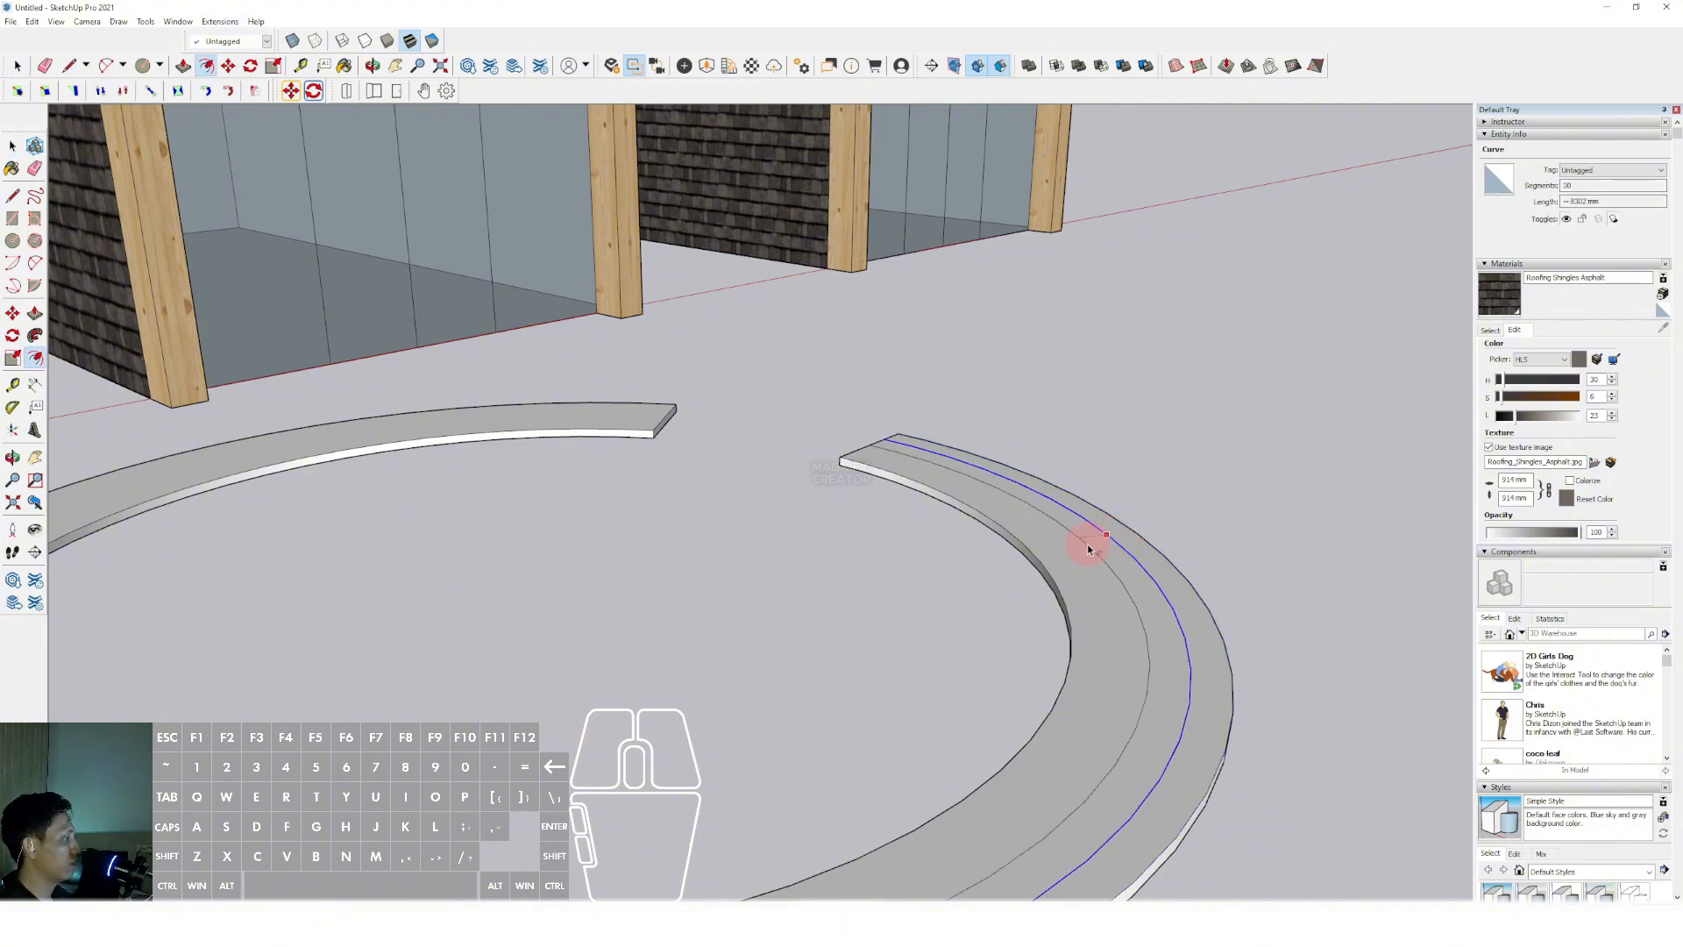
pyautogui.press('space')
pyautogui.press('f')
pyautogui.click(1078, 538)
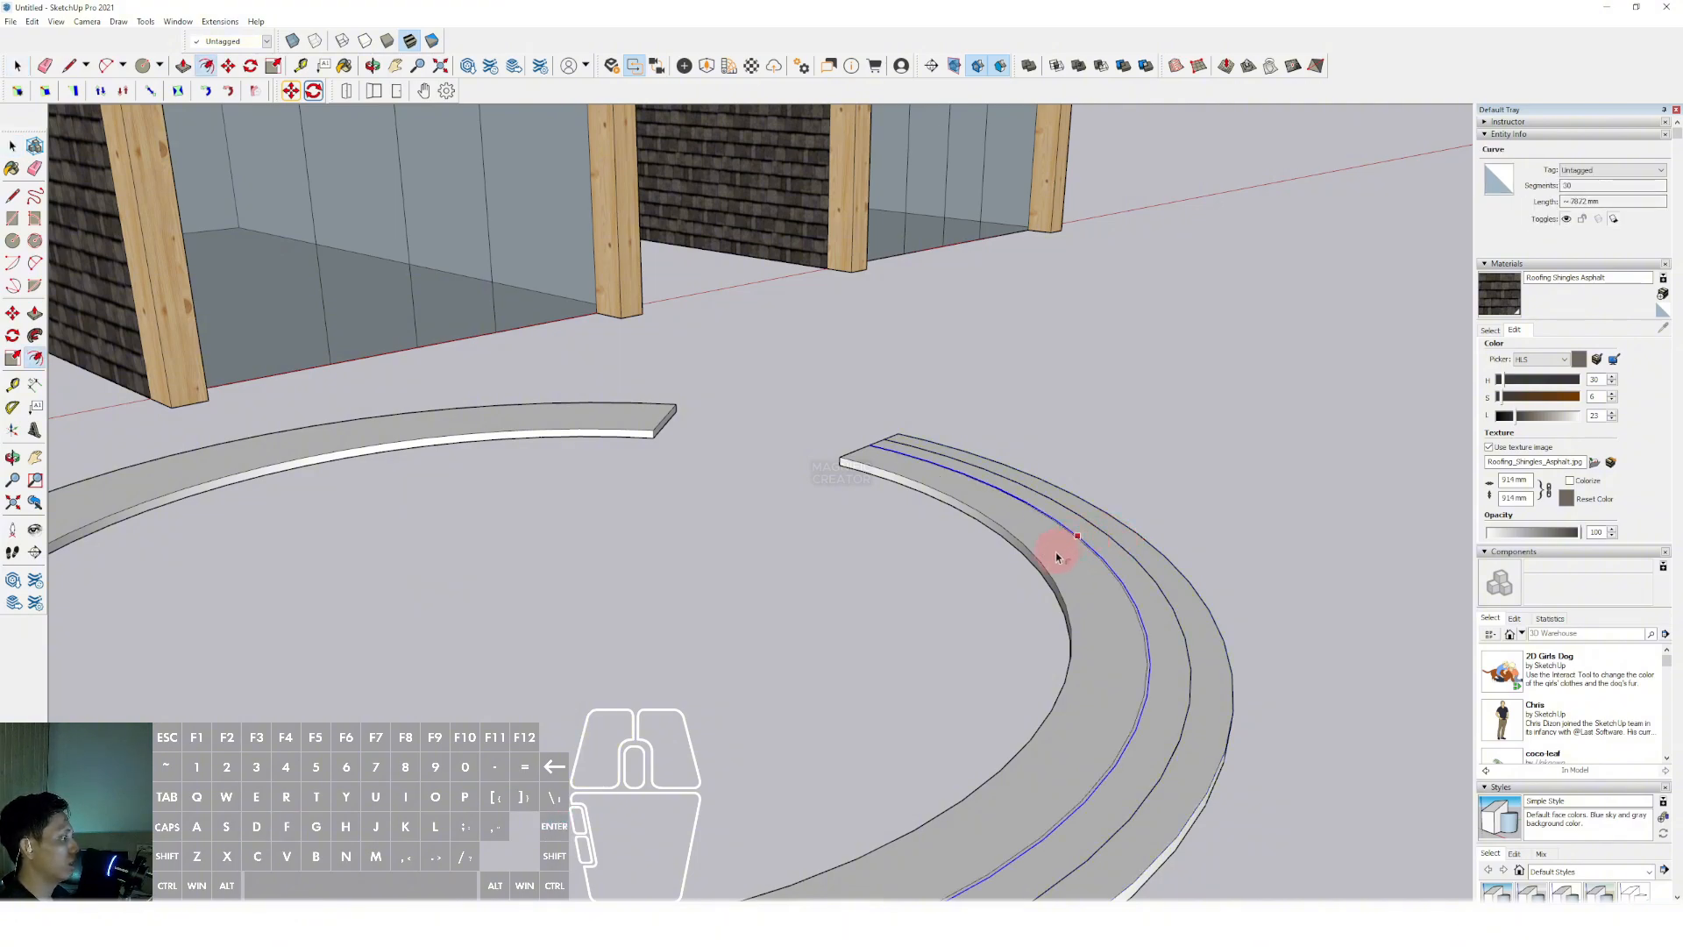
pyautogui.press('Return')
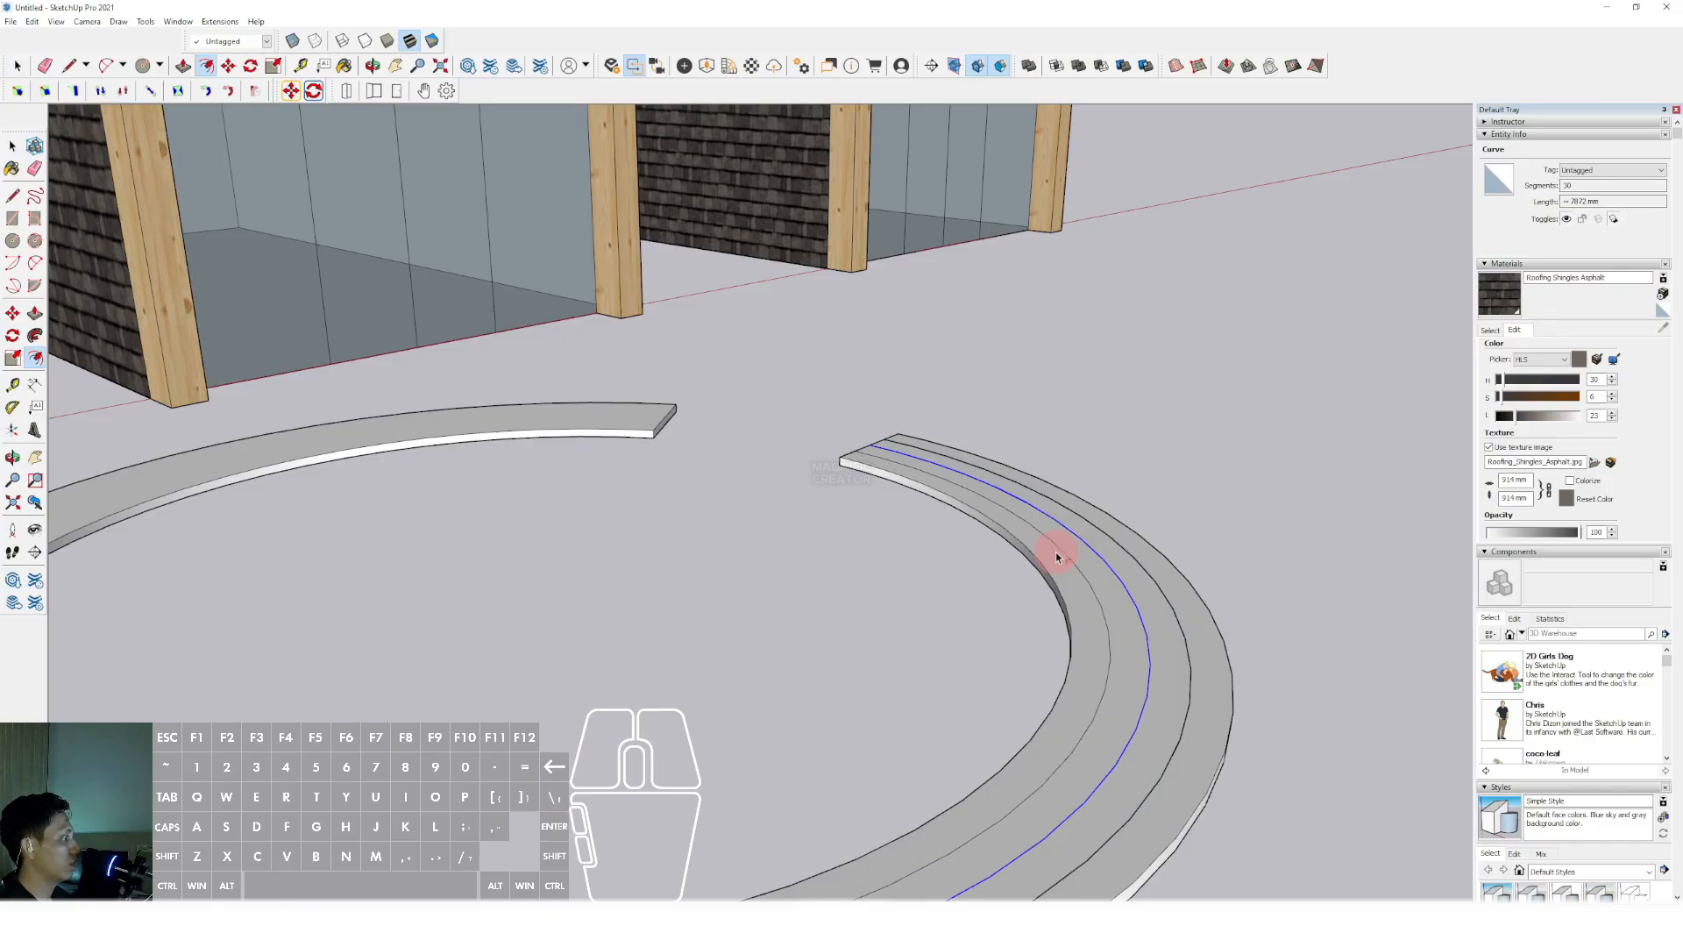
pyautogui.press('space')
pyautogui.scroll(-2, 1055, 552)
pyautogui.moveTo(1055, 538); pyautogui.dragTo(898, 601, button='middle')
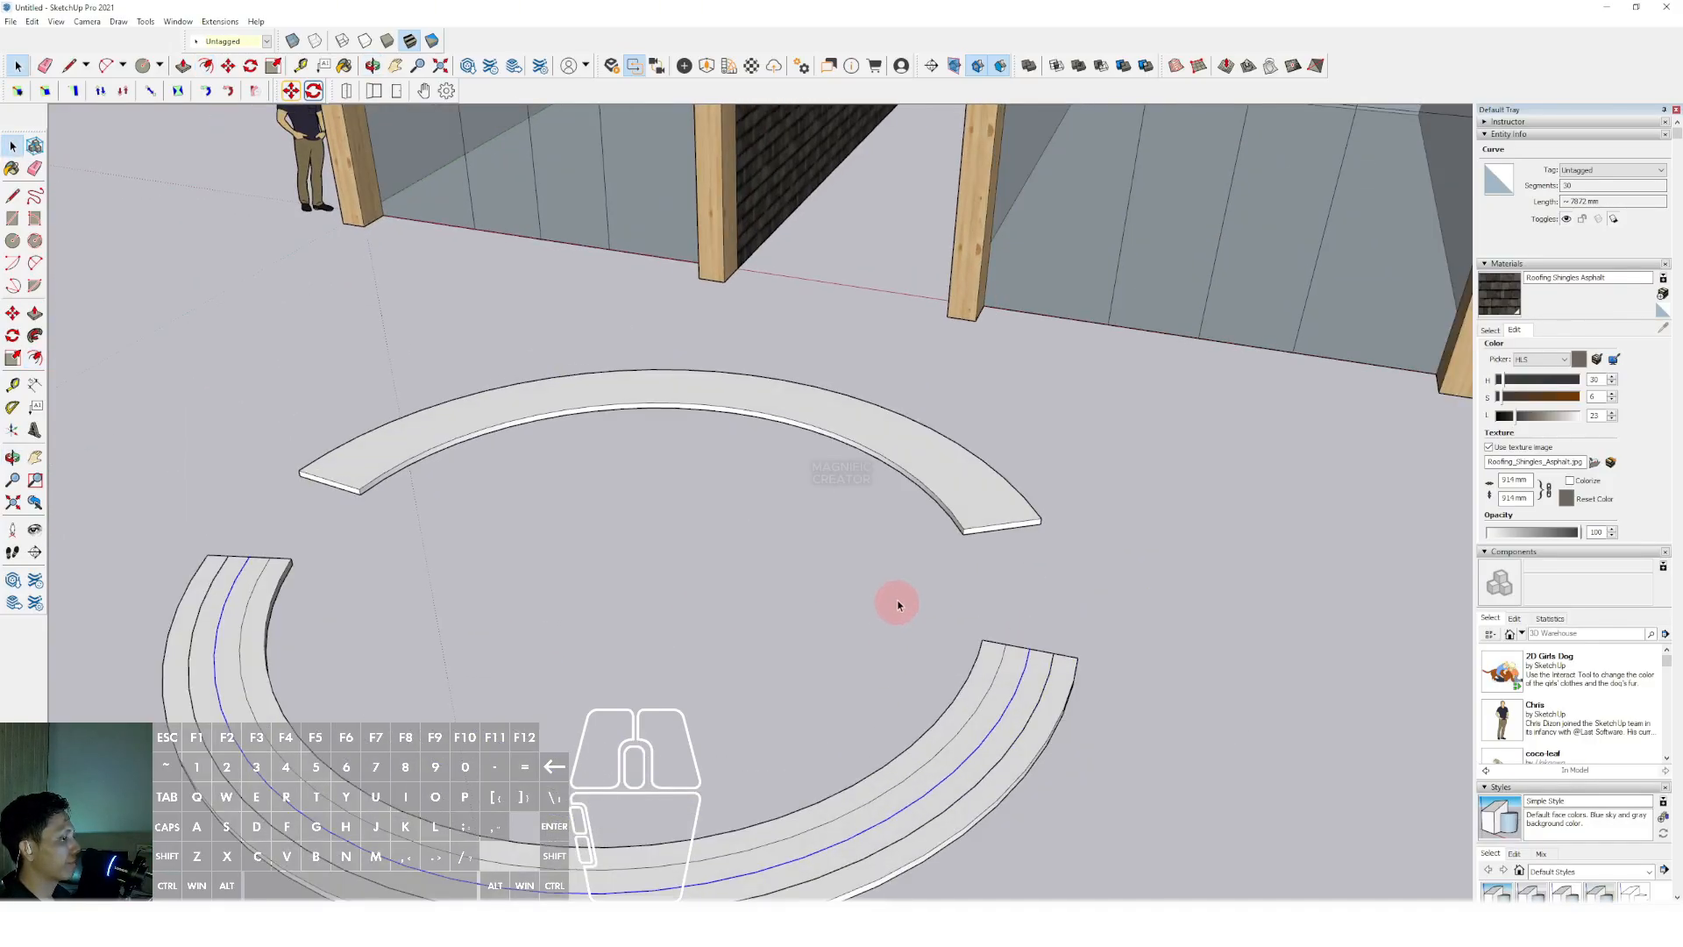
# Offset the outer arc of the seat slab nearer the houses inward three times with similar spacing, dividing its top into four curved strips
pyautogui.scroll(4, 969, 492)
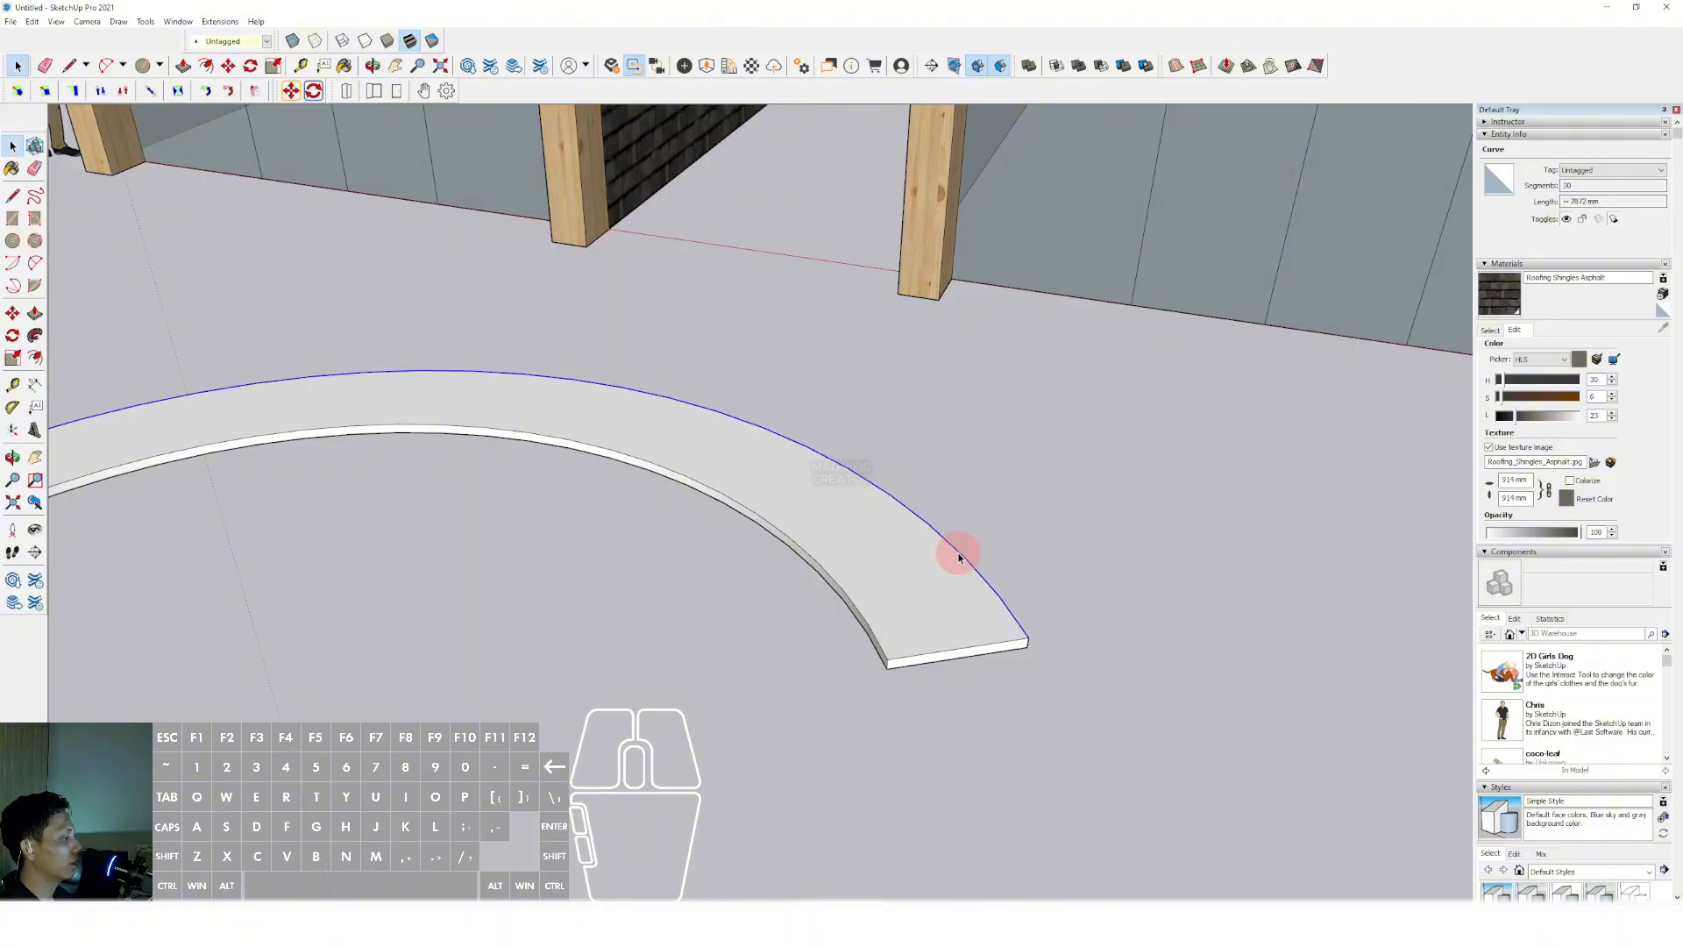
pyautogui.scroll(1, 959, 558)
pyautogui.press('f')
pyautogui.click(937, 534)
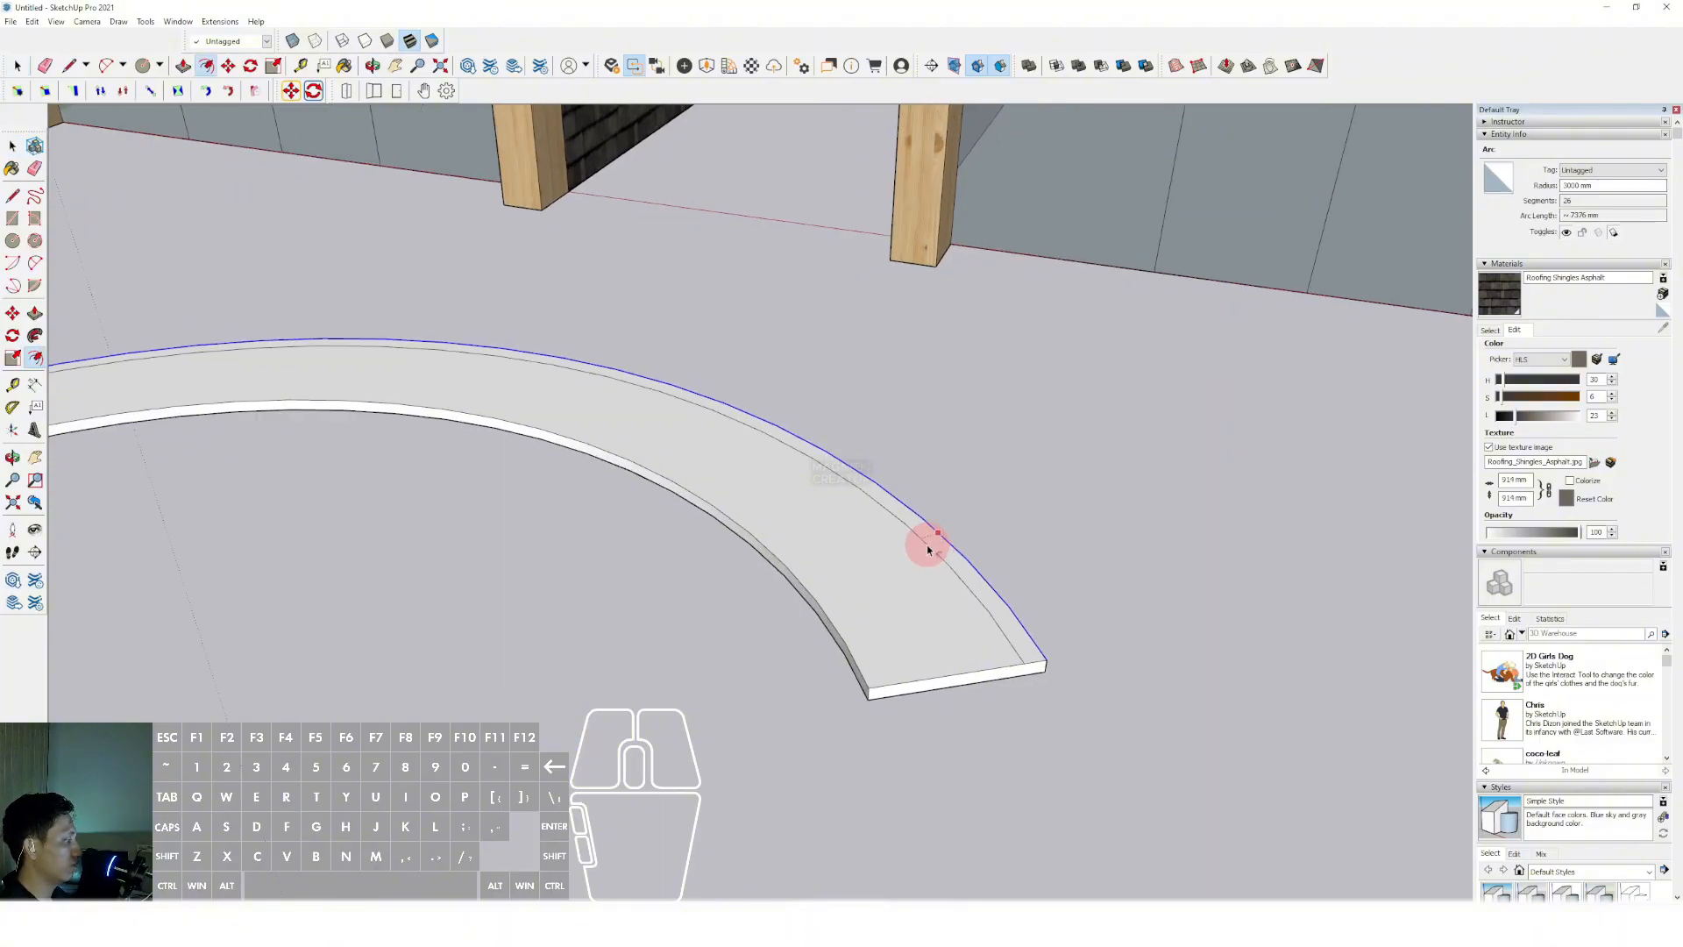
pyautogui.press('Return')
pyautogui.press('f')
pyautogui.click(896, 545)
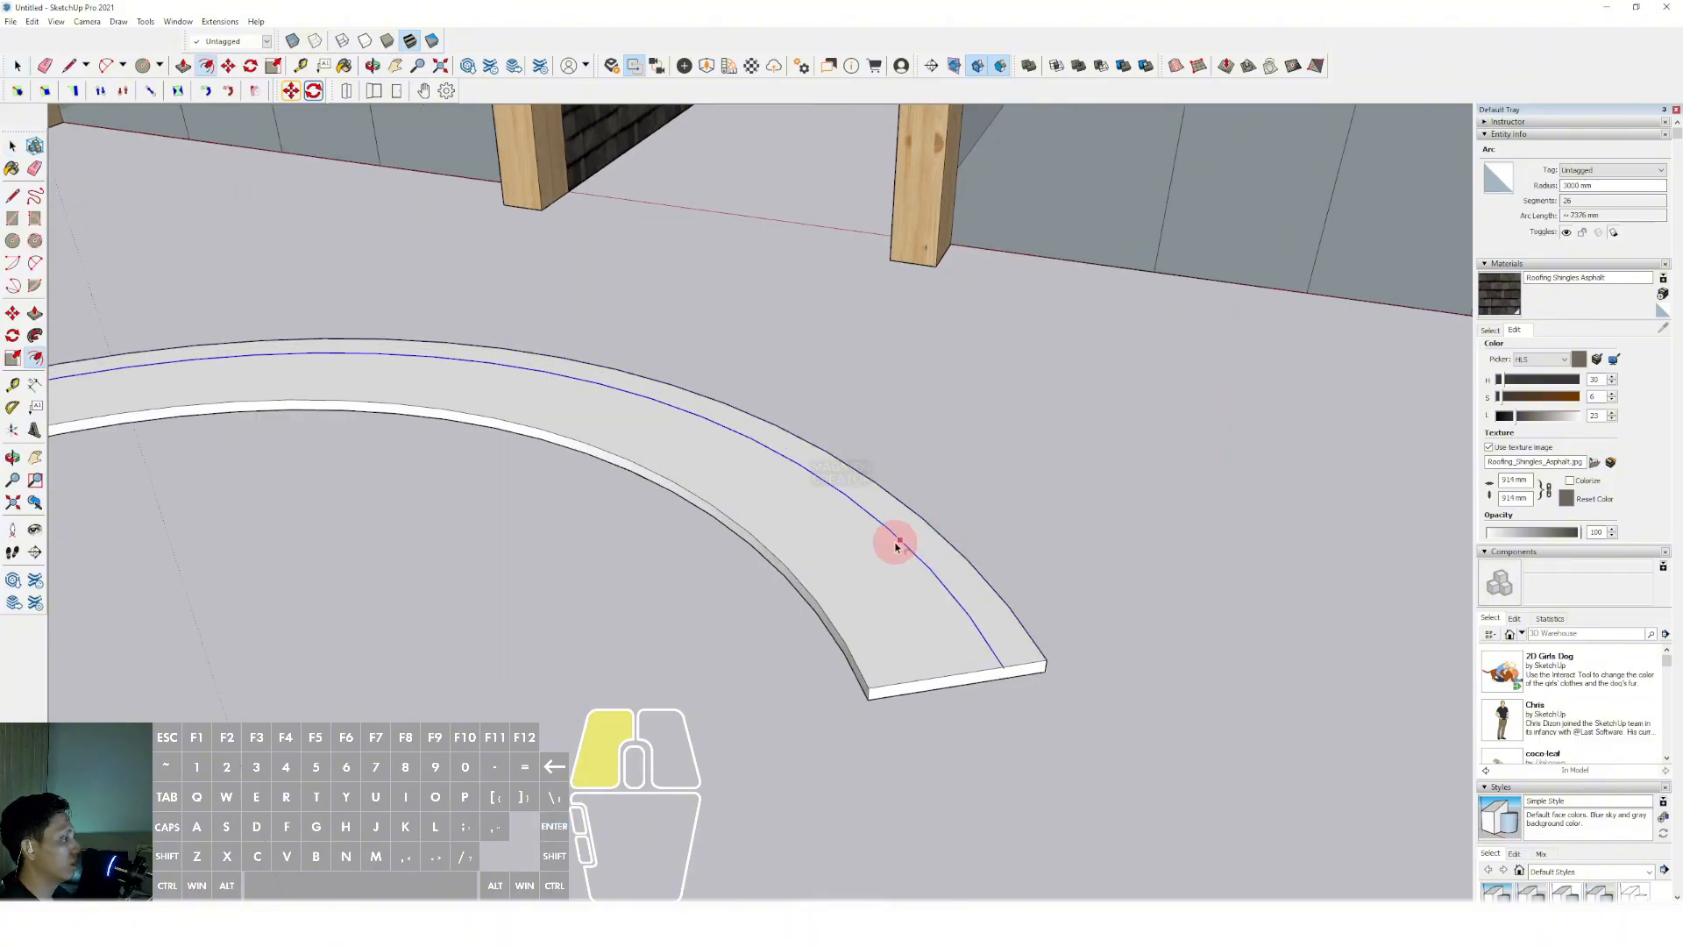
pyautogui.press('space')
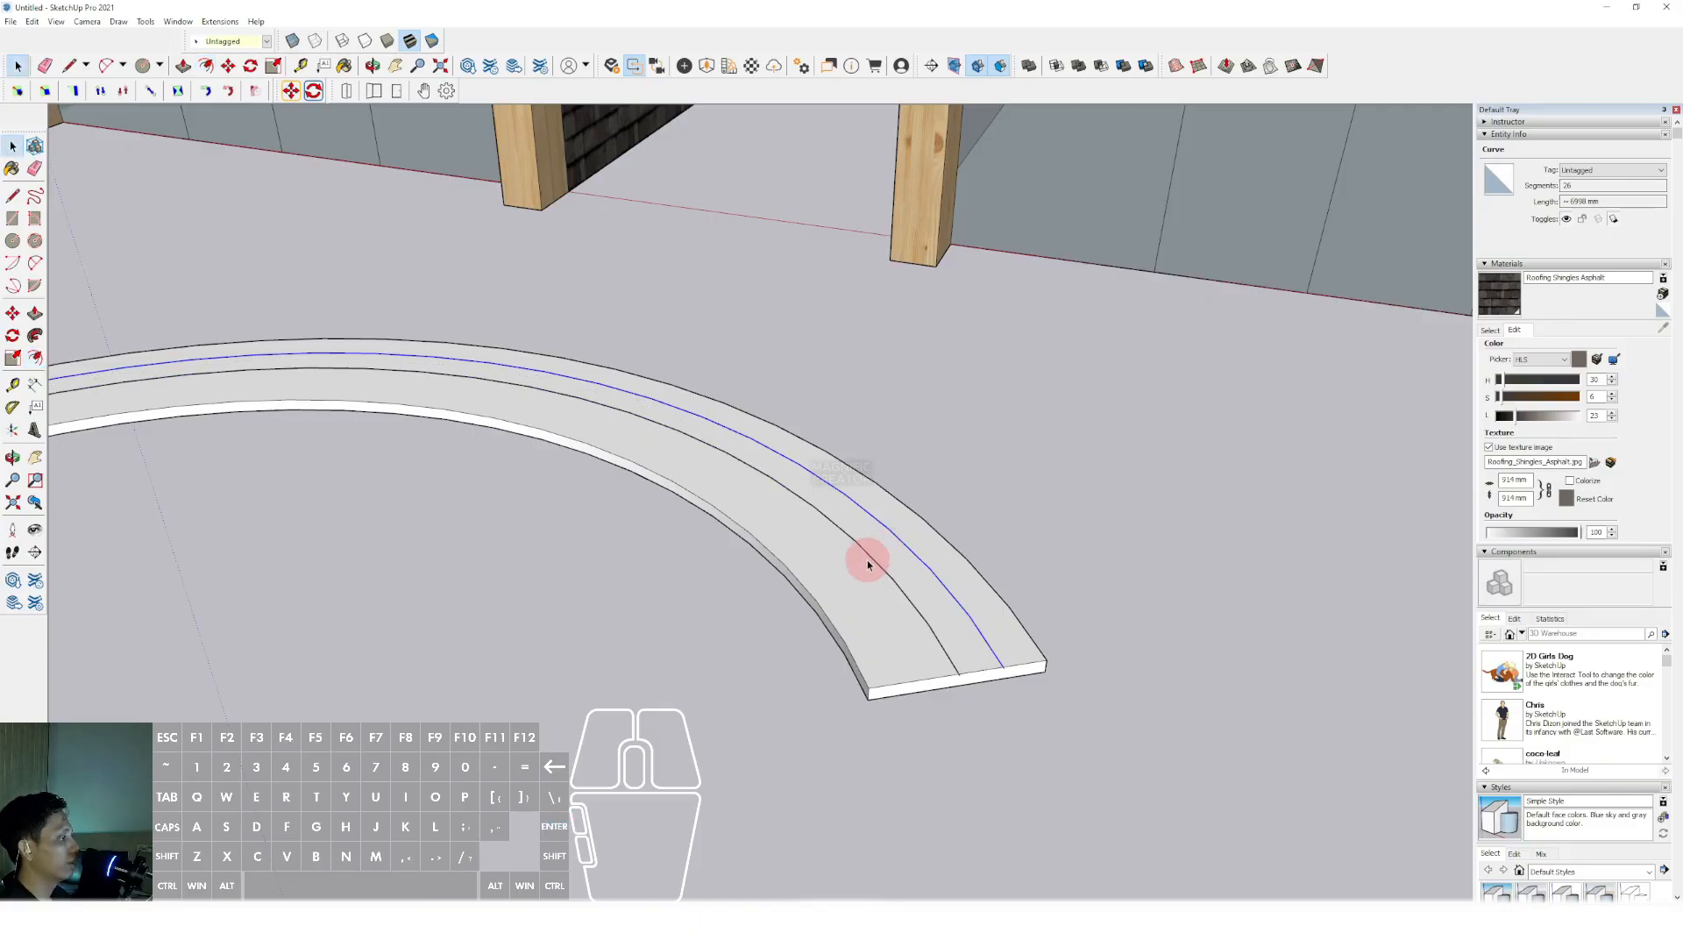
pyautogui.click(852, 543)
pyautogui.press('f')
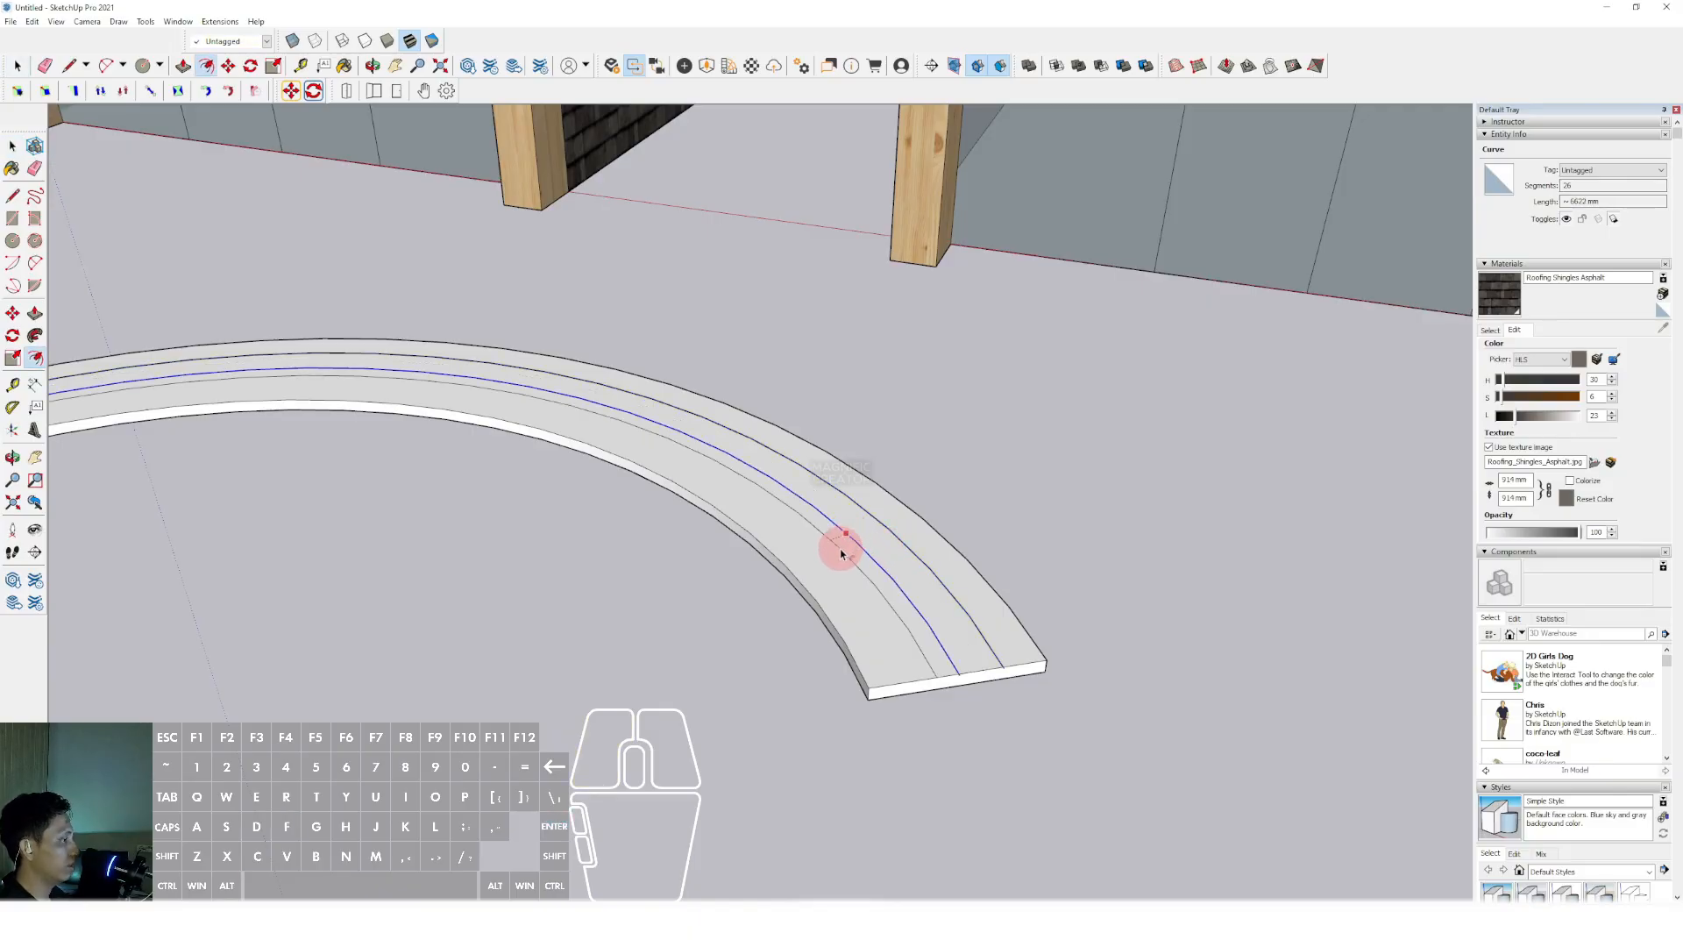
pyautogui.press('space')
# Make a separate group of each curved seat slab, including all its faces and edges
pyautogui.scroll(-5, 855, 544)
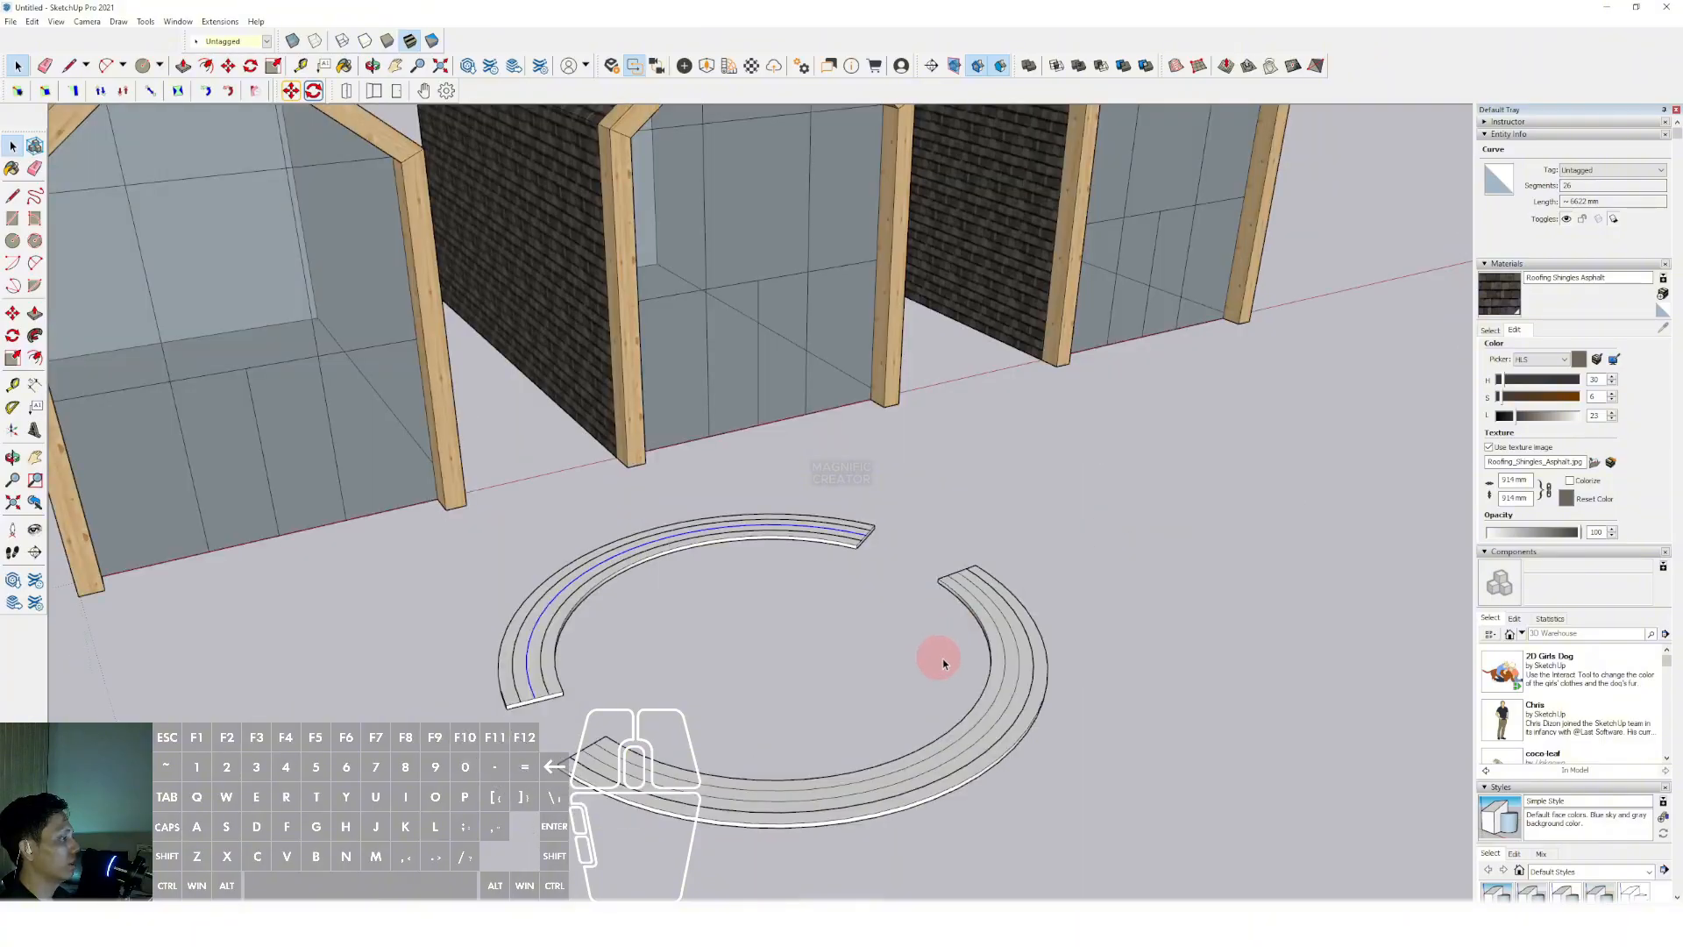
pyautogui.scroll(2, 943, 664)
pyautogui.tripleClick(1007, 574)
pyautogui.rightClick(1006, 572)
pyautogui.click(1045, 688)
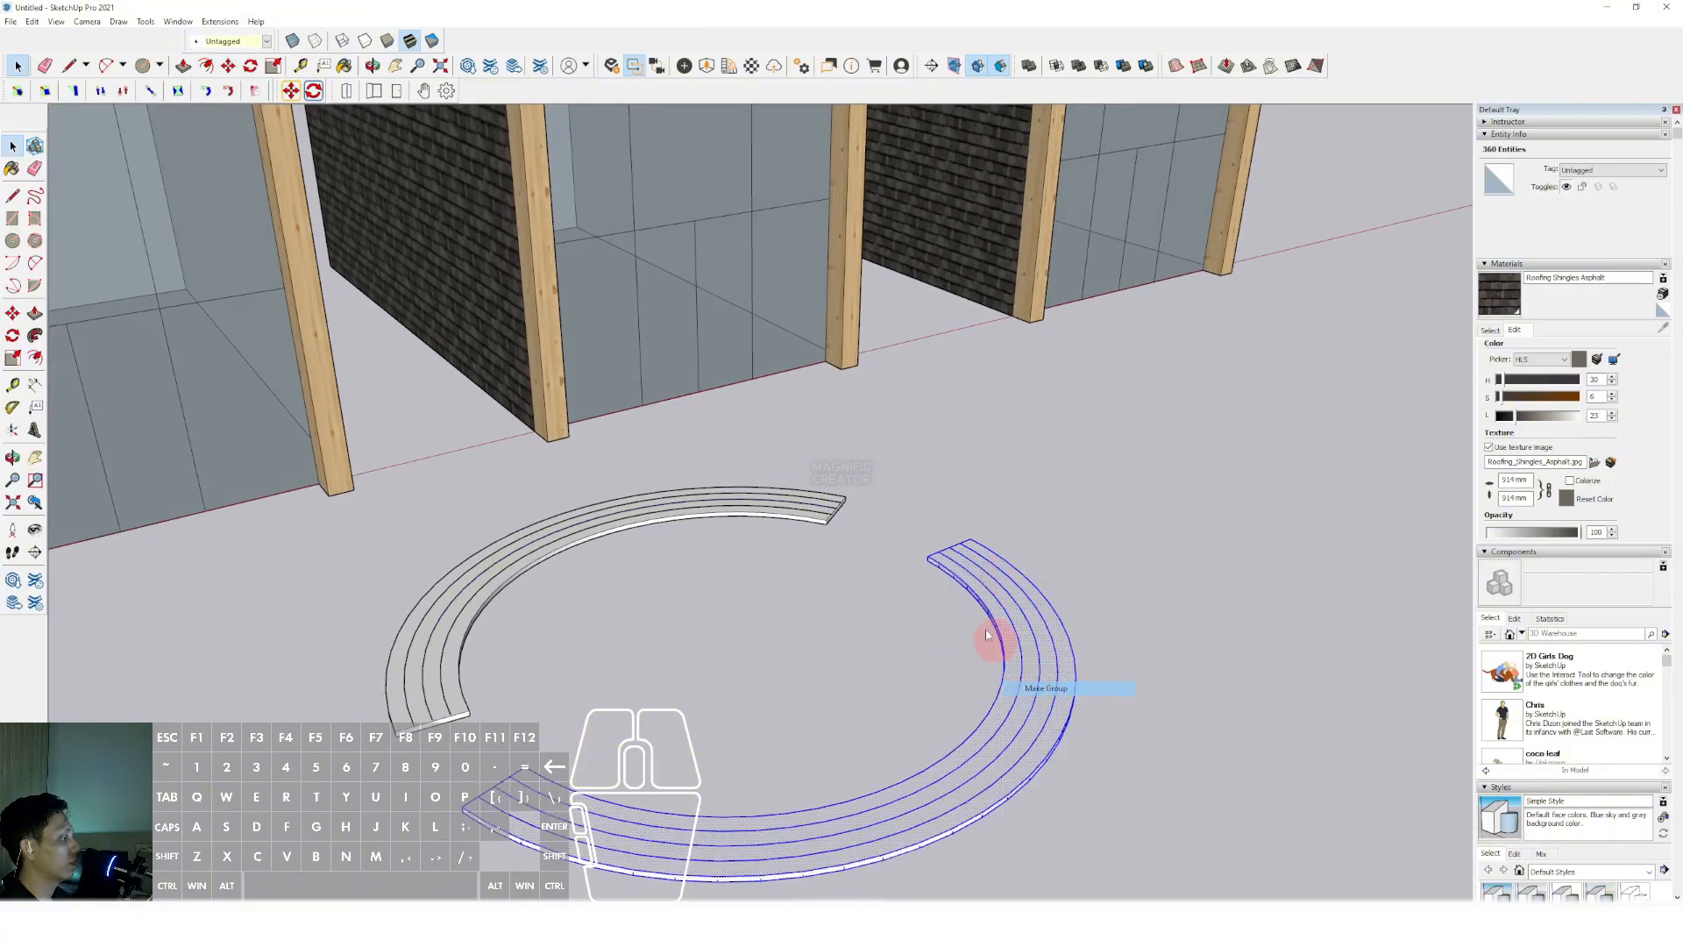
pyautogui.tripleClick(818, 499)
pyautogui.rightClick(817, 506)
pyautogui.click(855, 621)
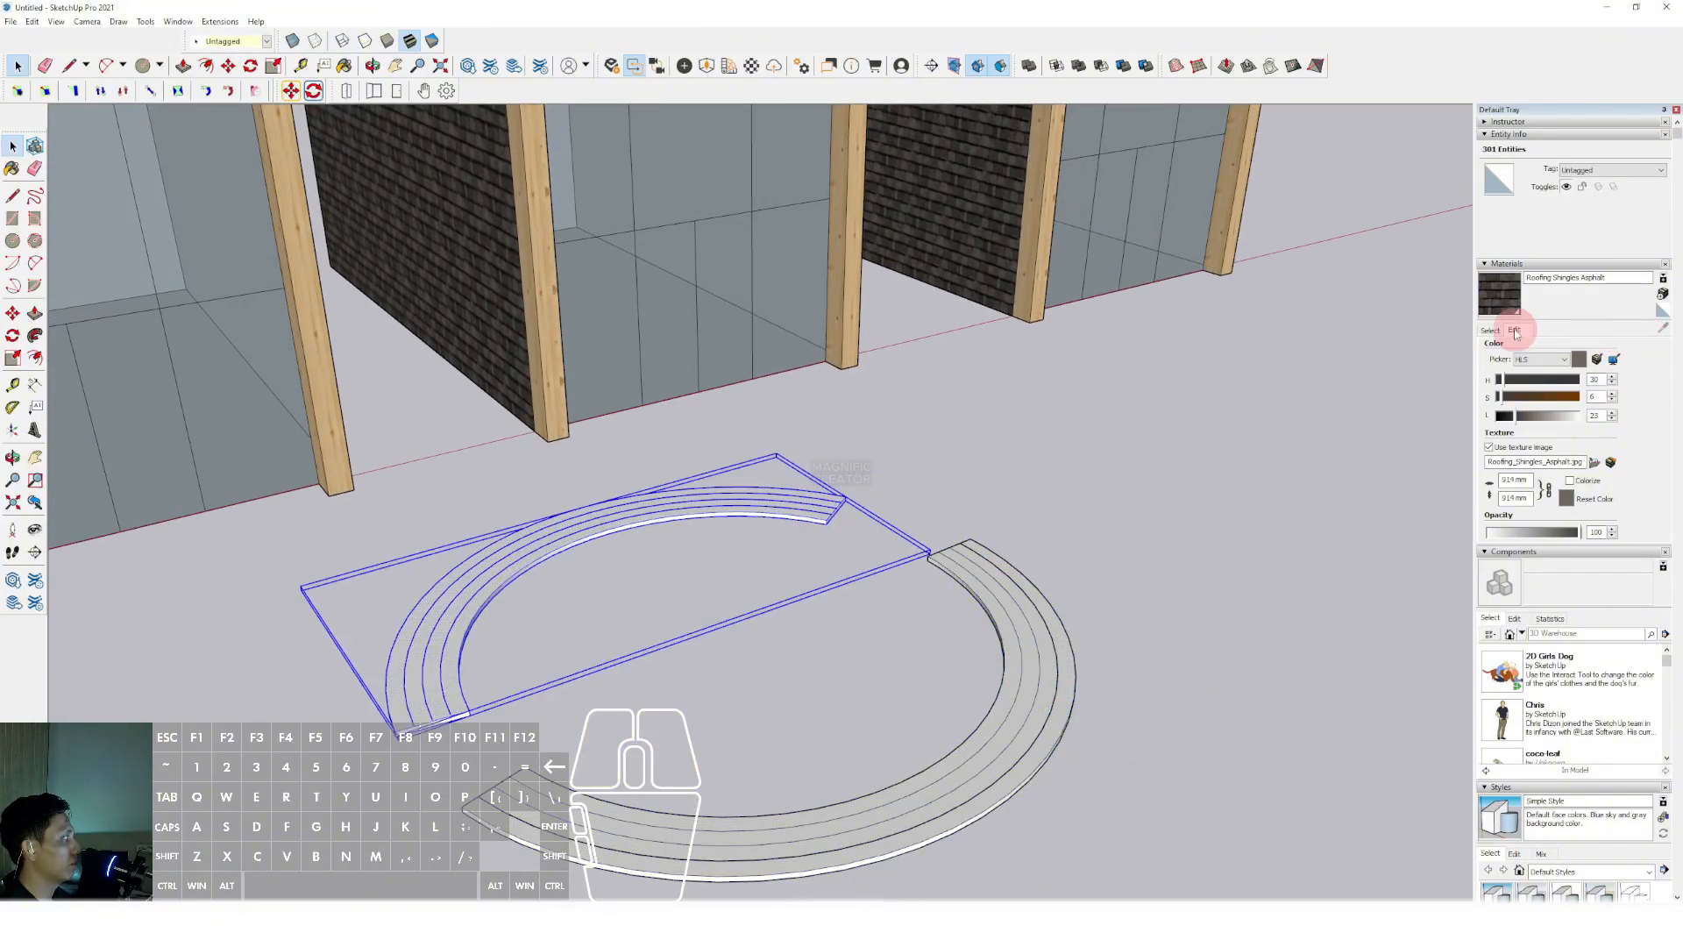
# Sample the pine wood material from a house frame post and paint both curved seat groups with it
pyautogui.press('b')
pyautogui.keyDown('alt'); pyautogui.click(841, 295); pyautogui.keyUp('alt')
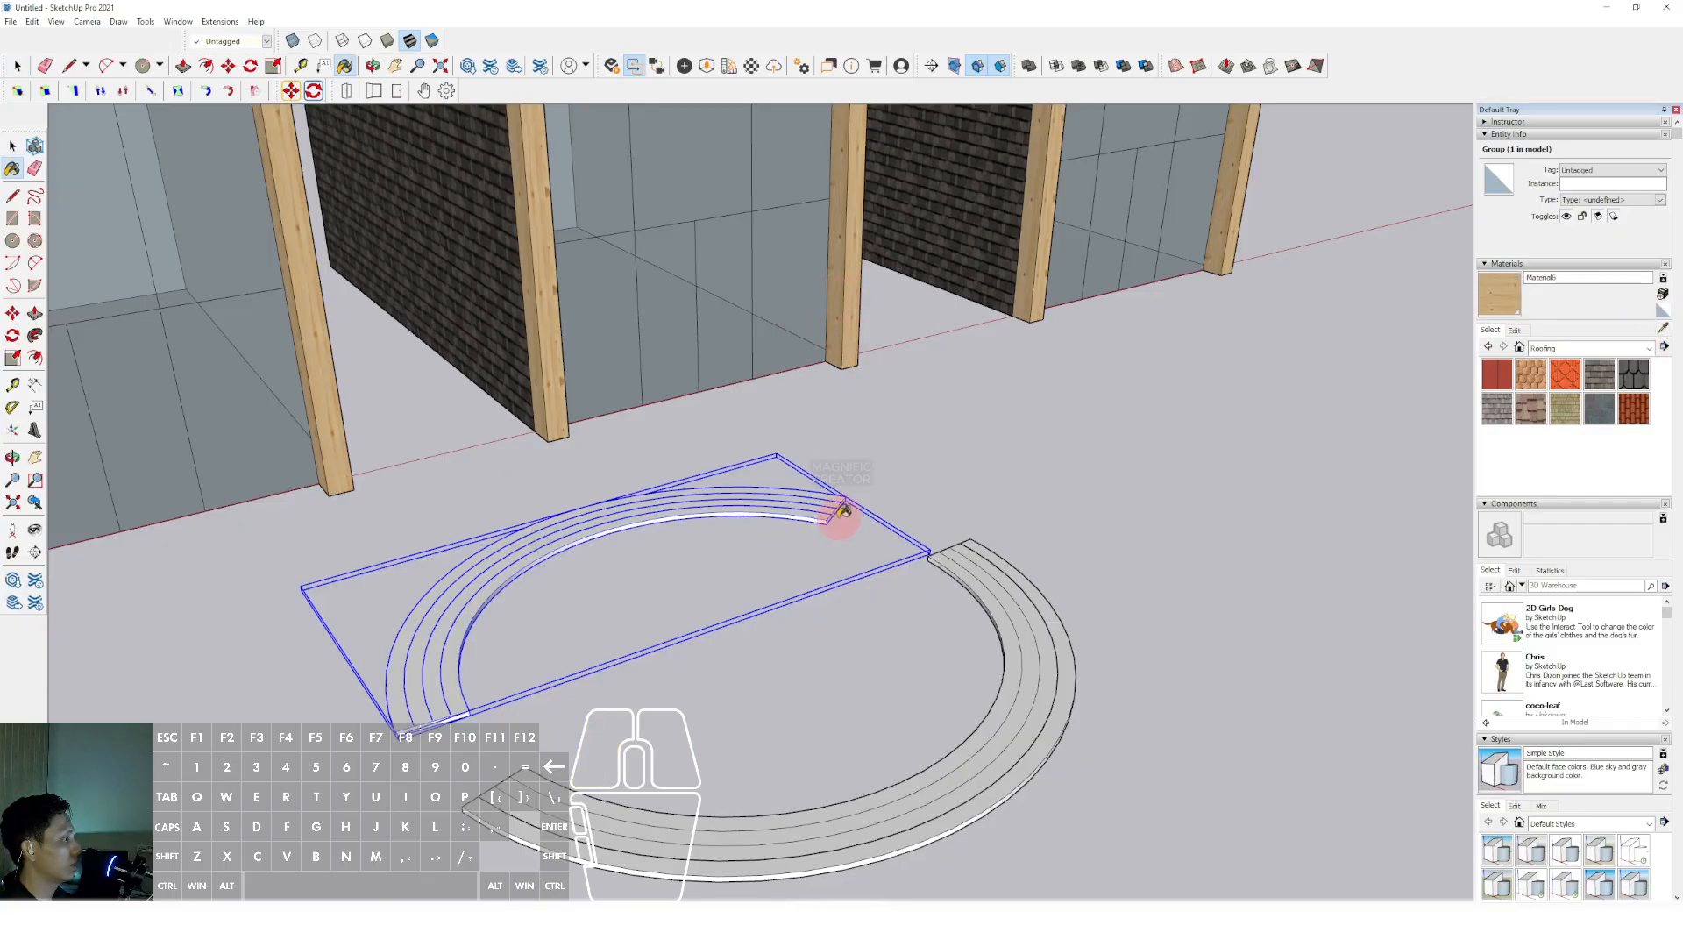
pyautogui.click(949, 549)
pyautogui.moveTo(969, 563); pyautogui.dragTo(1131, 580, button='middle')
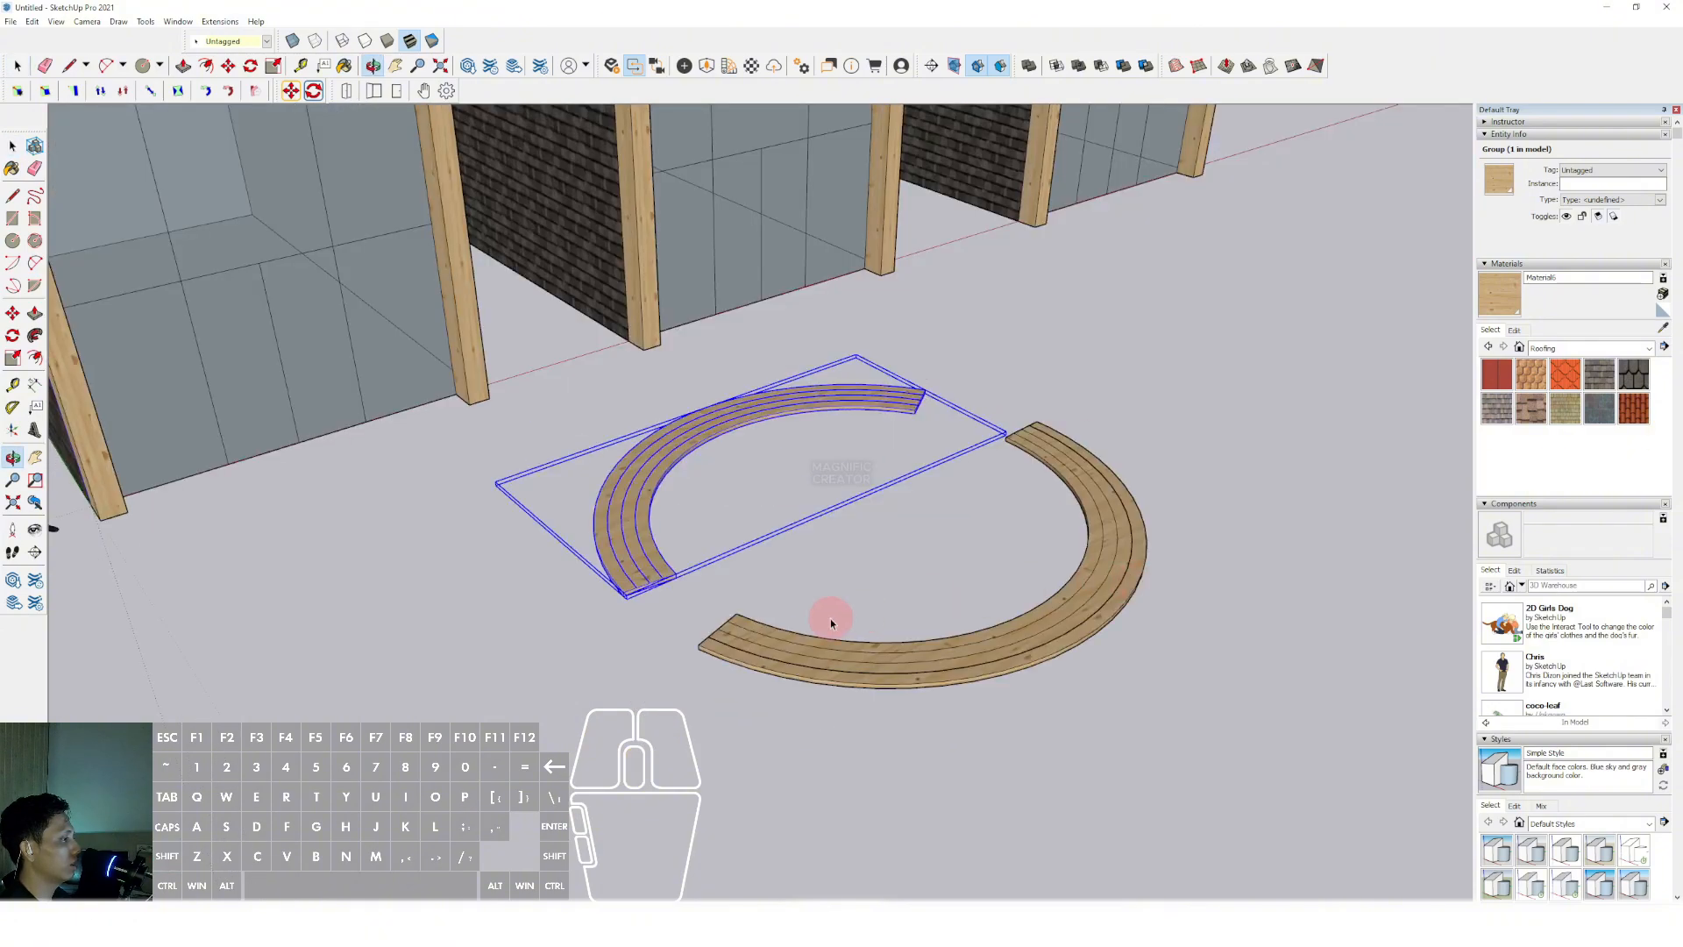
# Draw a narrow rotated rectangle across the end of the bench seat farther from the houses as the leg's outline
pyautogui.scroll(3, 830, 618)
pyautogui.keyDown('shift'); pyautogui.moveTo(692, 640); pyautogui.dragTo(193, 277, button='middle'); pyautogui.keyUp('shift')
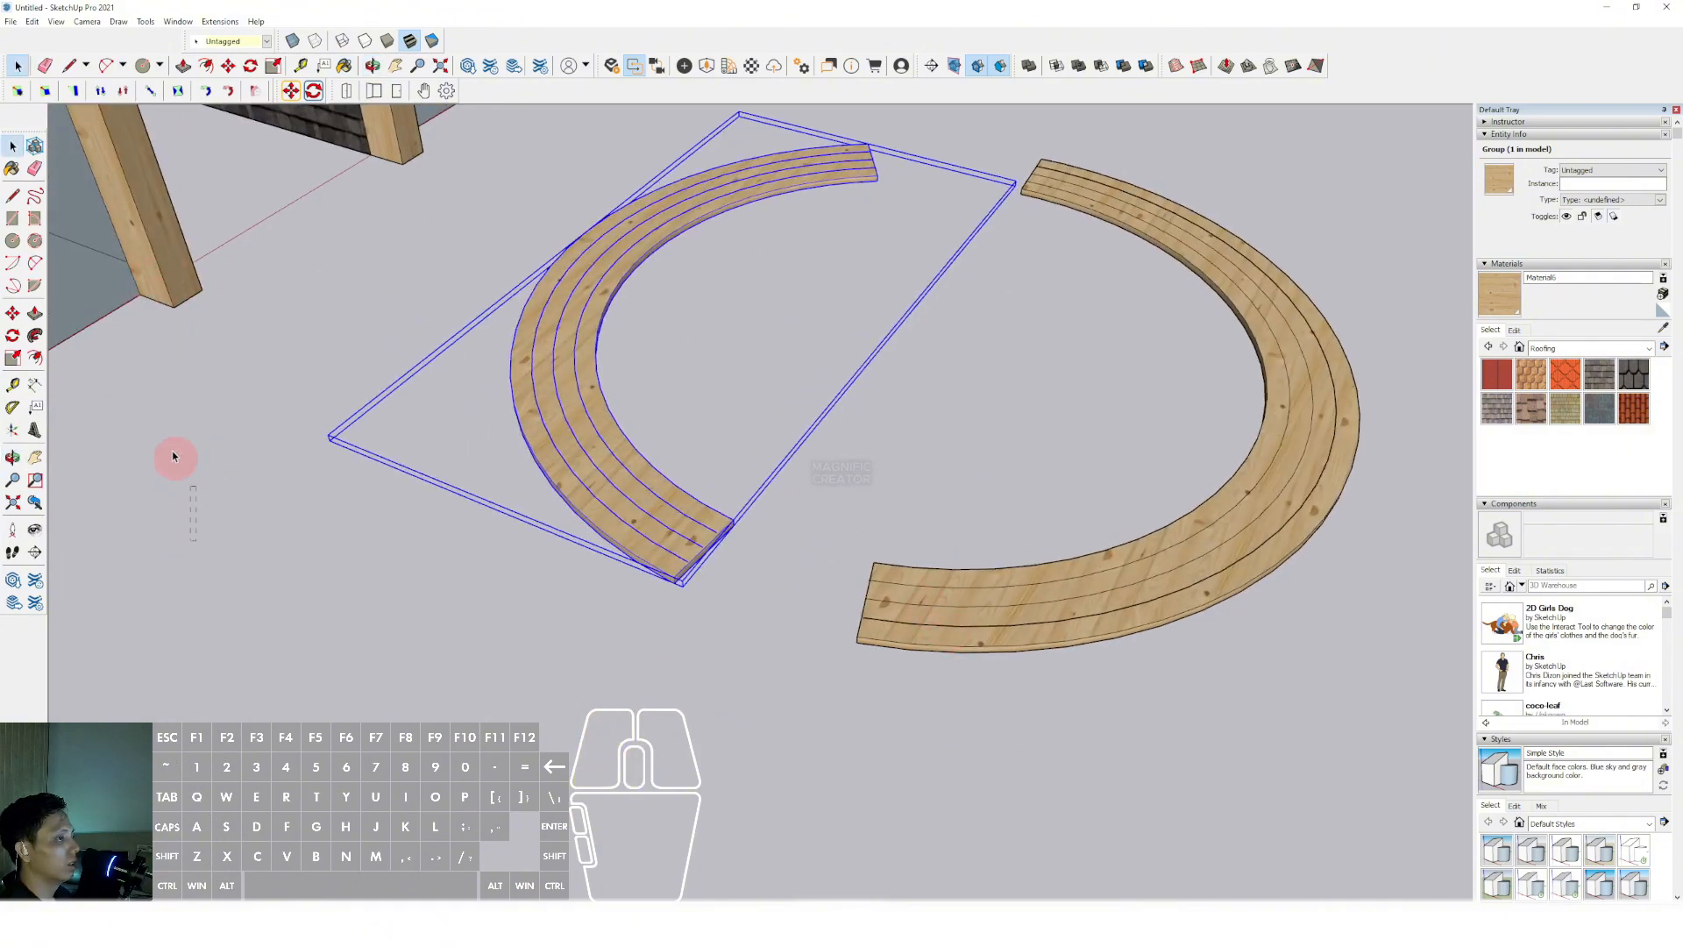
pyautogui.moveTo(197, 541); pyautogui.dragTo(190, 485)
pyautogui.click(37, 218)
pyautogui.scroll(2, 911, 603)
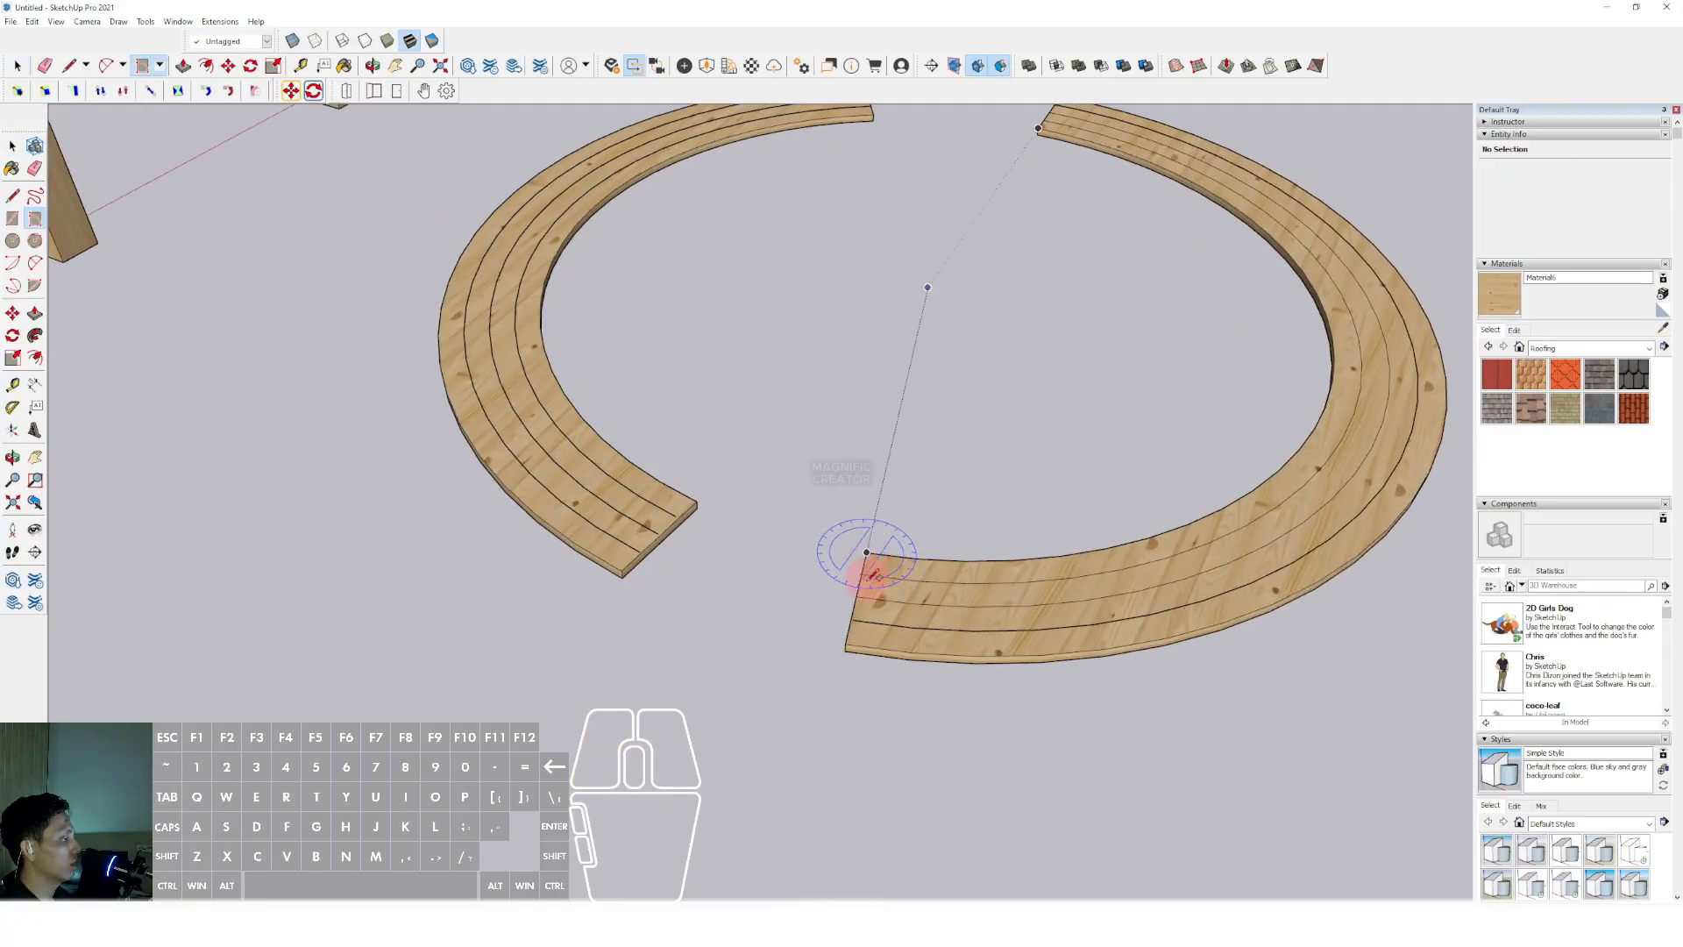
pyautogui.click(845, 644)
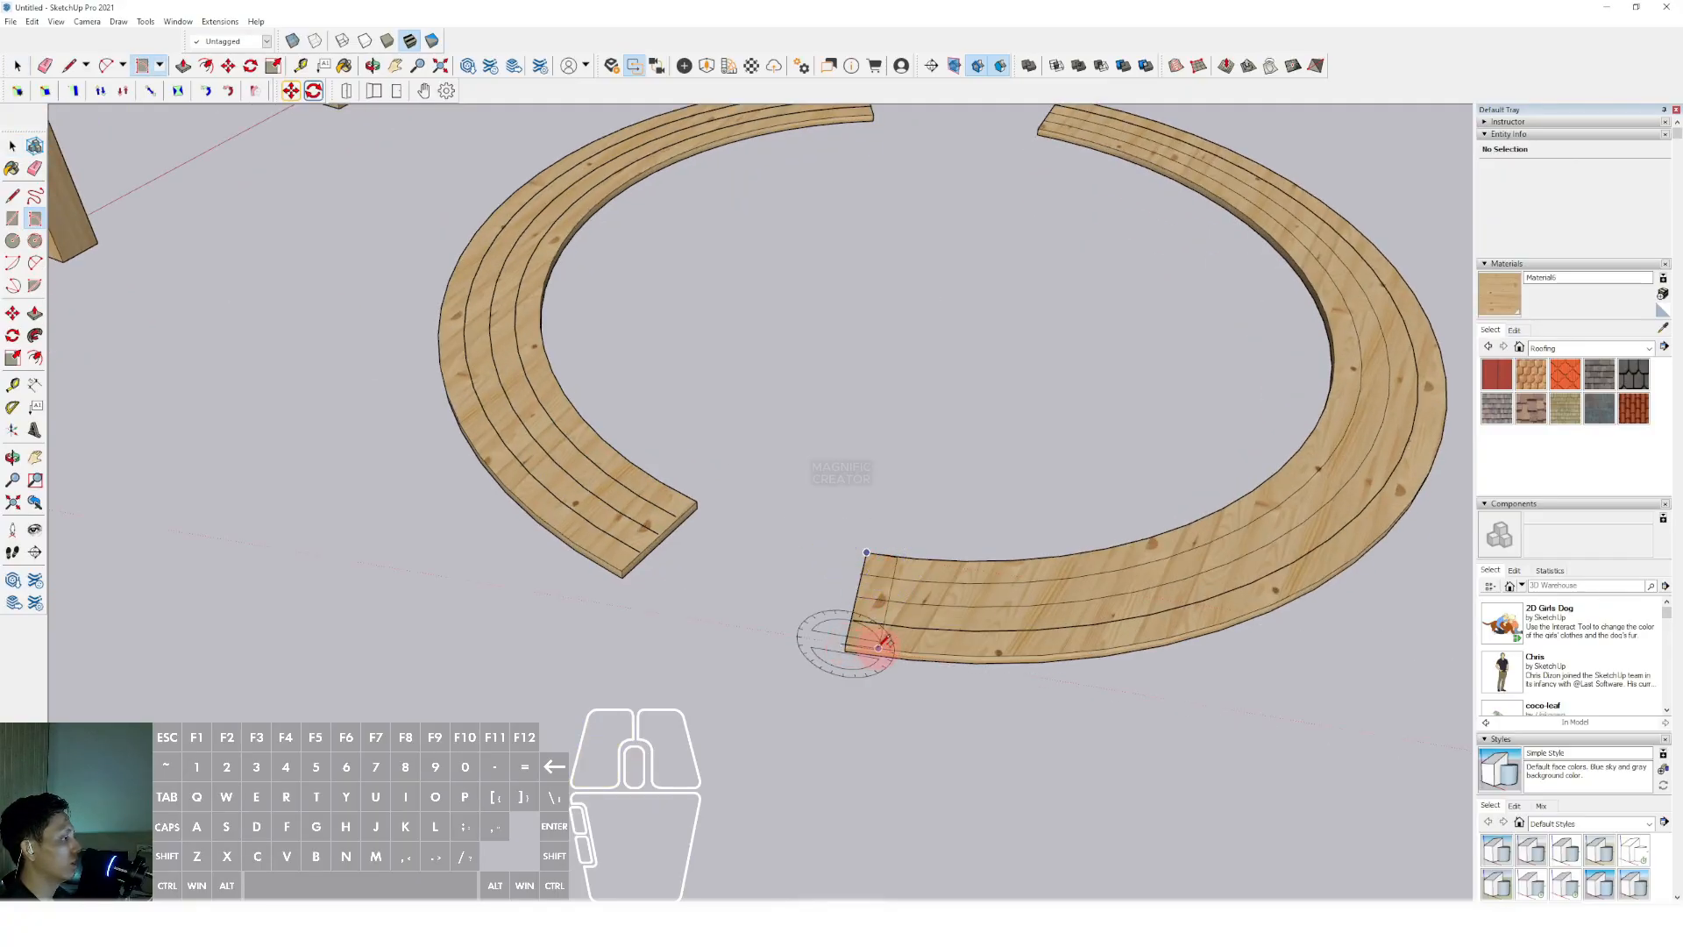
pyautogui.click(878, 647)
pyautogui.press('space')
# Push/Pull the rectangle at the seat's end down to the ground to form a leg block
pyautogui.press('p')
pyautogui.click(865, 631)
pyautogui.moveTo(860, 533); pyautogui.dragTo(862, 470, button='middle')
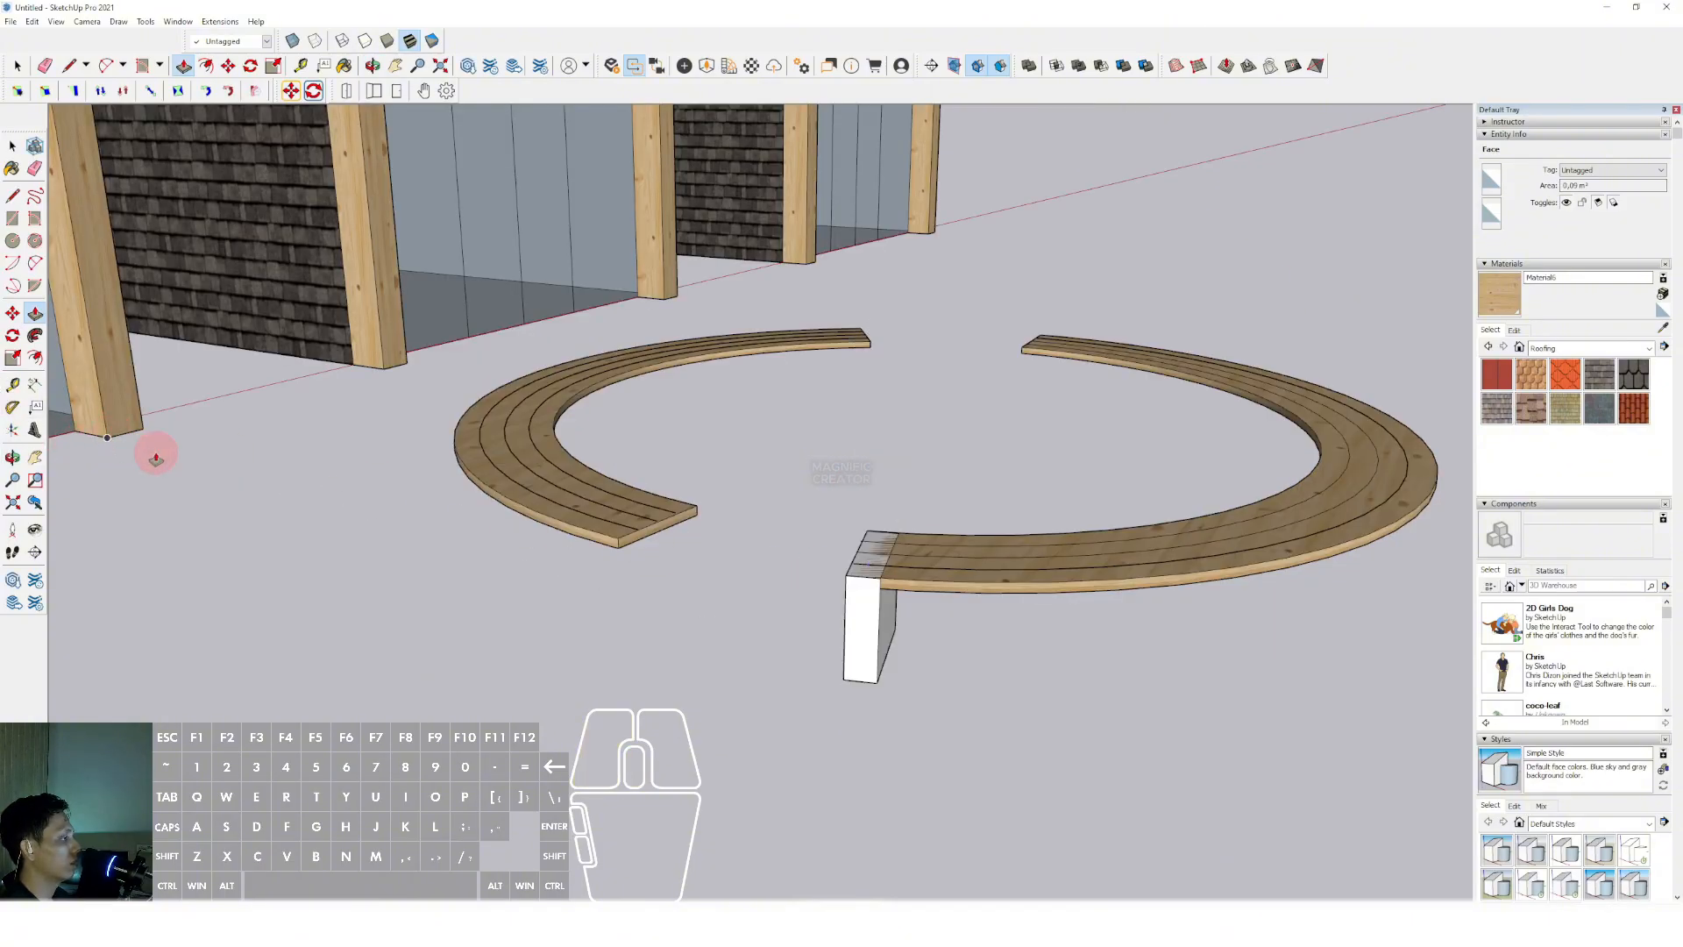
# Lower the top face of the leg block to the underside of the seat slab
pyautogui.press('space')
pyautogui.scroll(4, 876, 575)
pyautogui.press('v')
pyautogui.click(883, 544)
pyautogui.click(907, 590)
pyautogui.press('space')
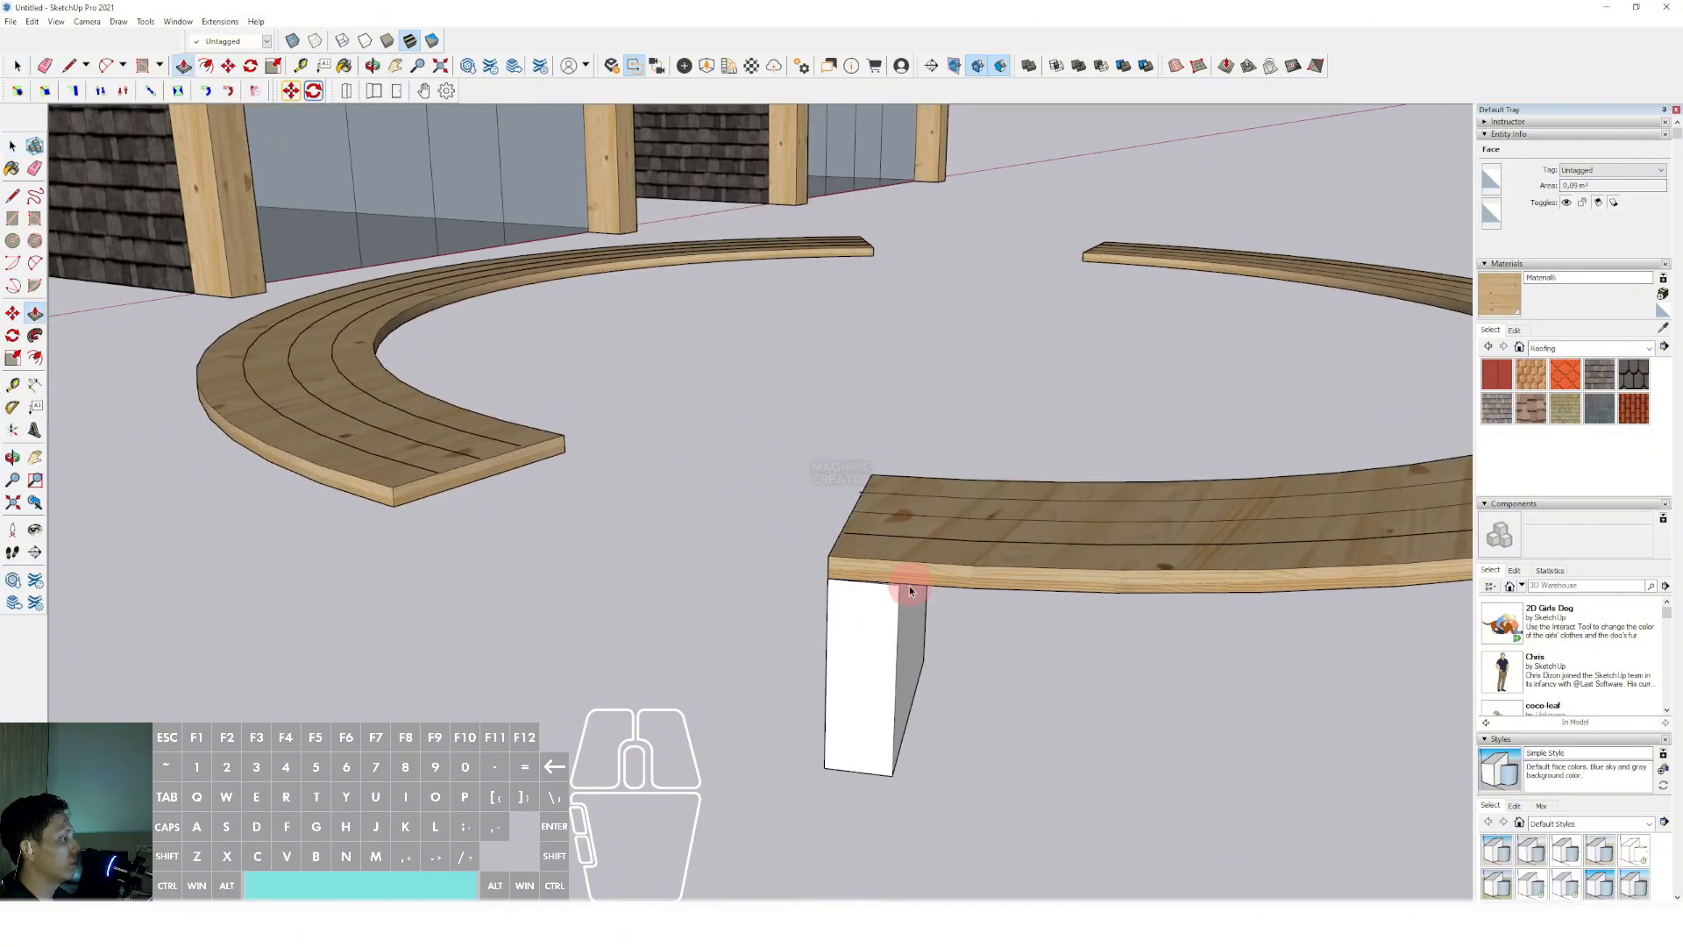
# Group the whole leg block and convert the group into a component
pyautogui.tripleClick(872, 613)
pyautogui.rightClick(875, 613)
pyautogui.click(903, 704)
pyautogui.scroll(-3, 885, 613)
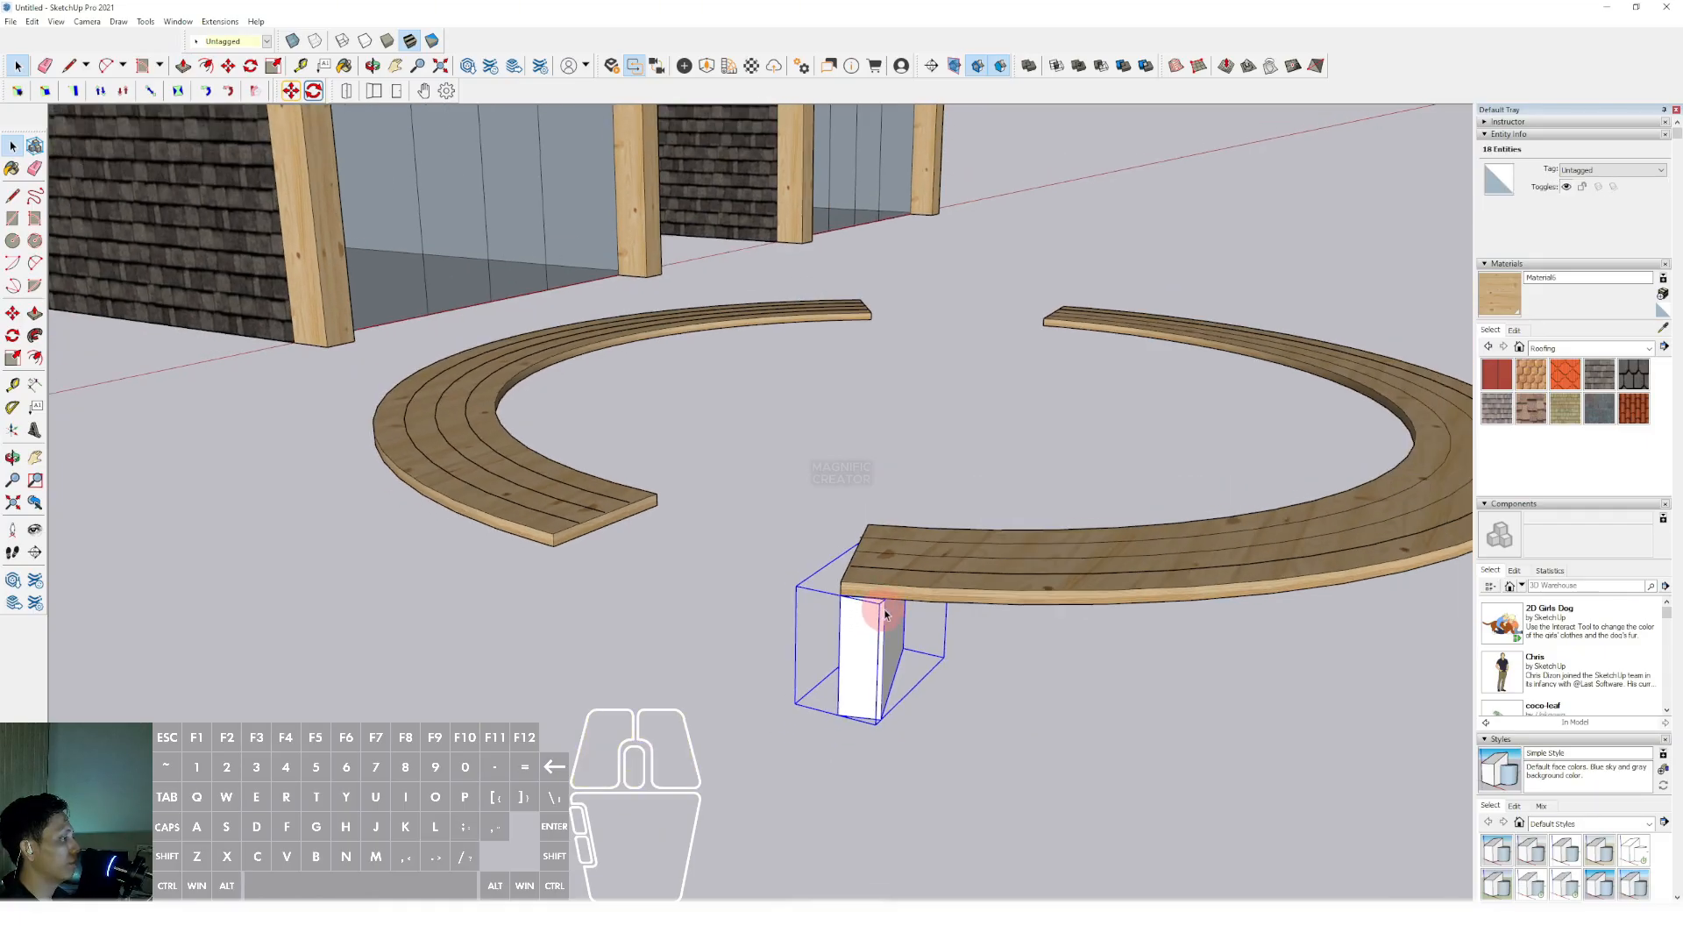
pyautogui.scroll(-3, 885, 613)
pyautogui.moveTo(902, 627); pyautogui.dragTo(1017, 579, button='middle')
pyautogui.scroll(3, 1025, 581)
pyautogui.rightClick(1036, 578)
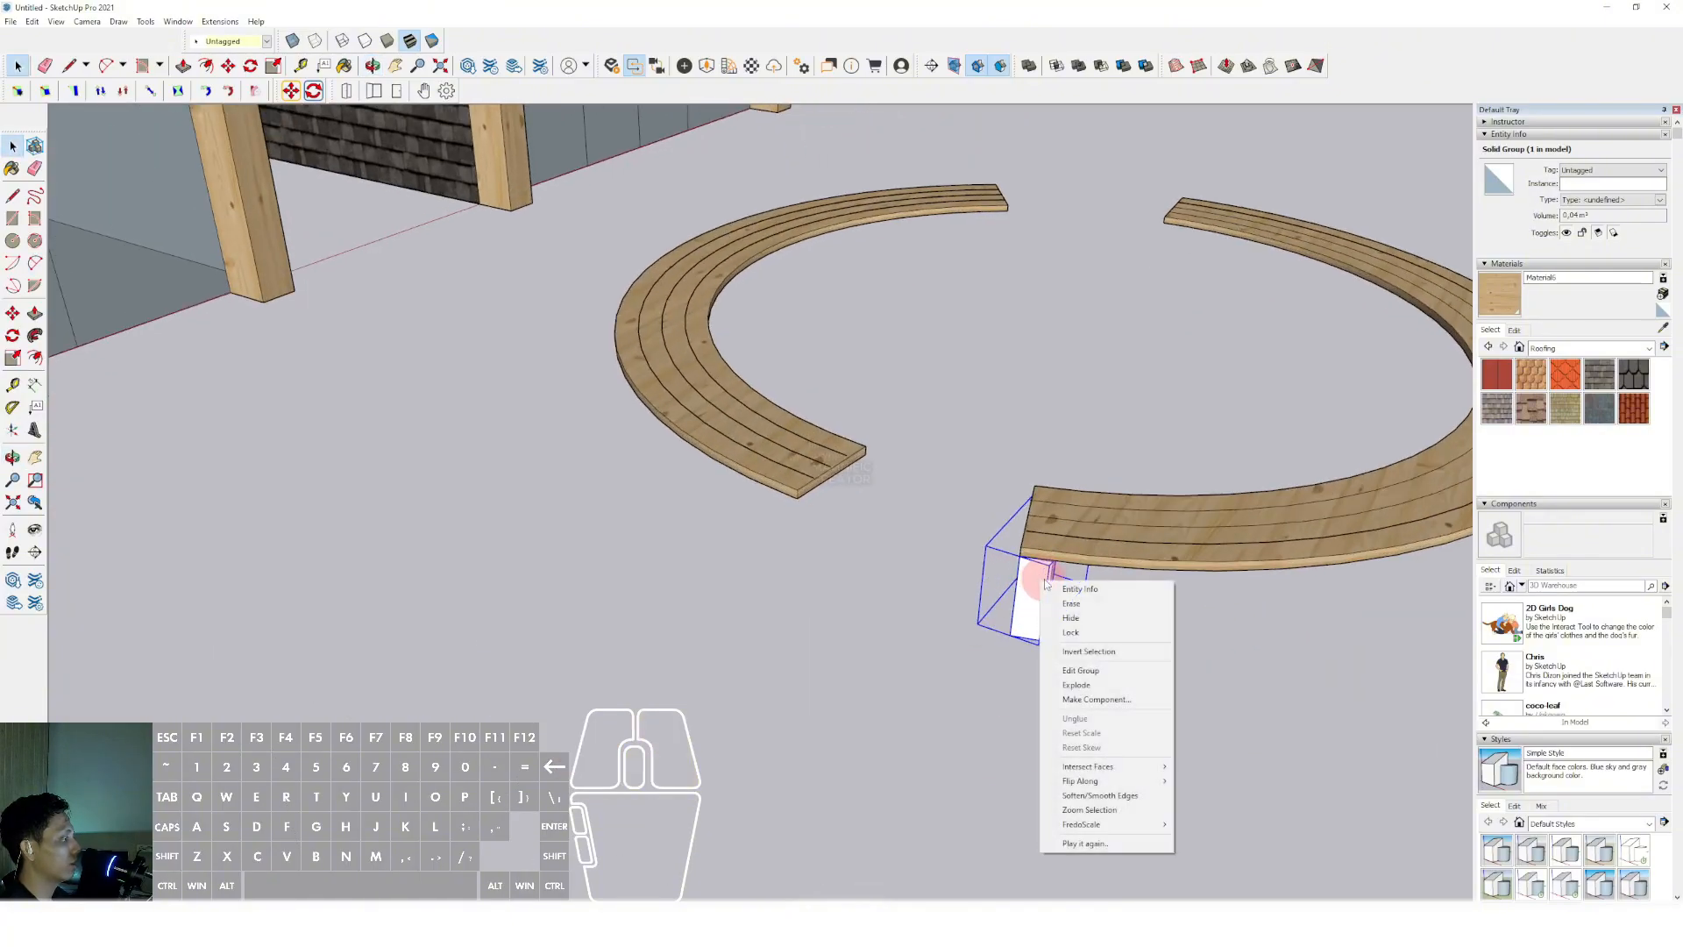
pyautogui.click(1094, 700)
pyautogui.click(646, 484)
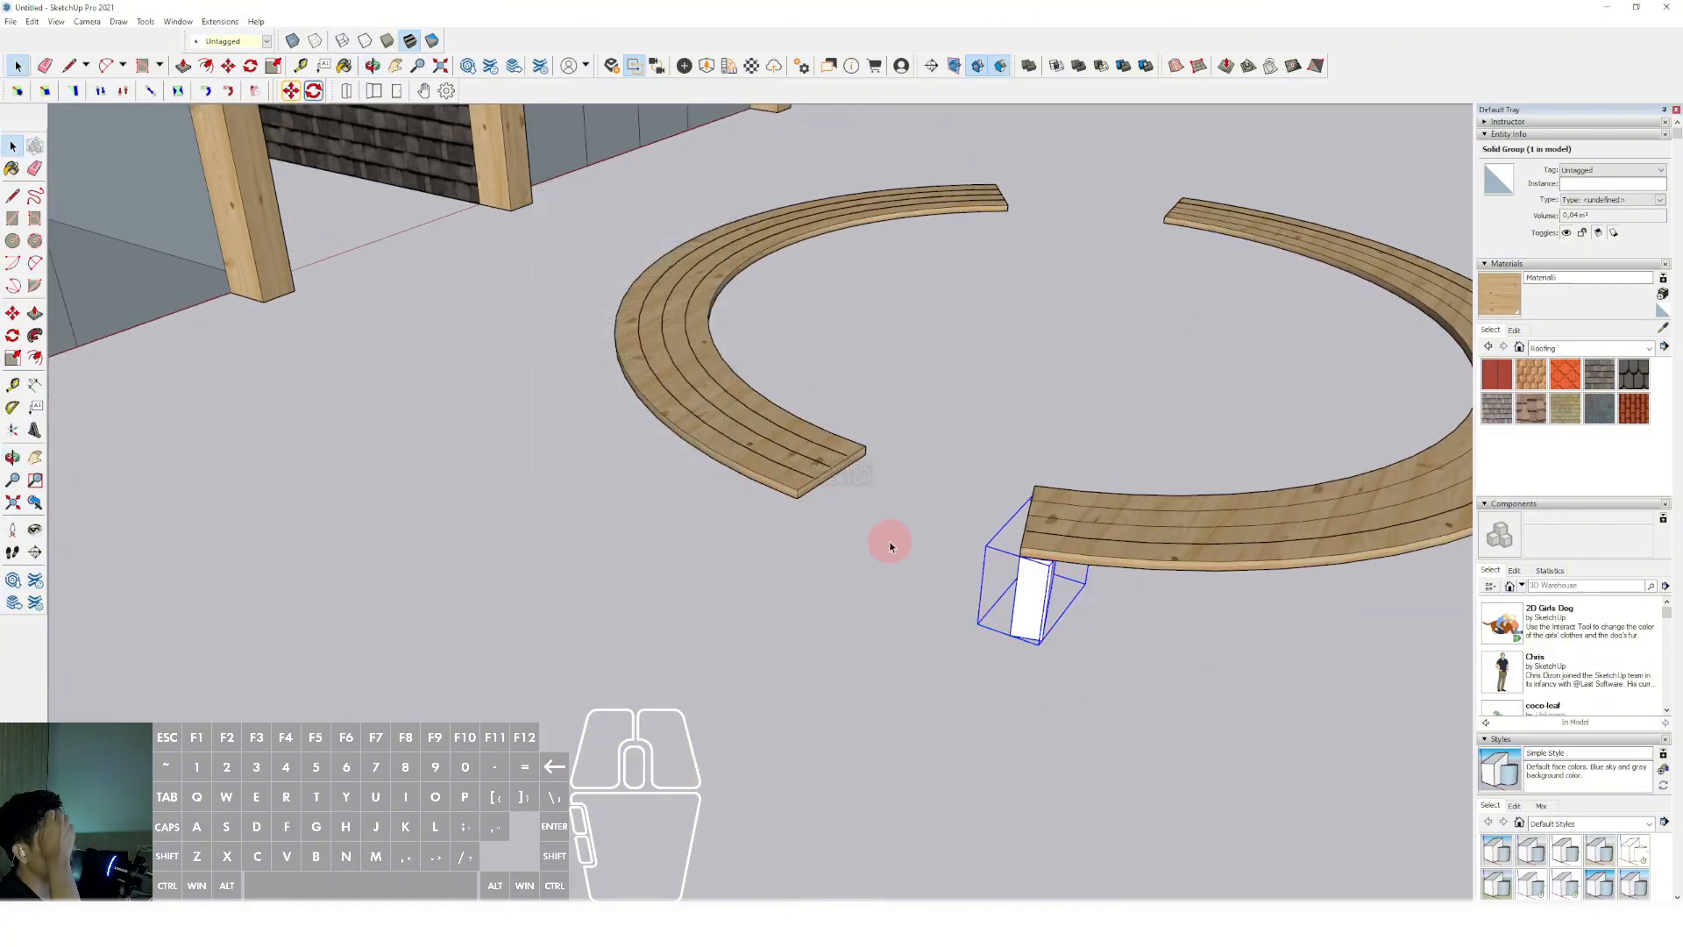
# Rotate a copy of the leg about the benches' common centre to the adjacent end of the bench nearer the houses
pyautogui.moveTo(1037, 580); pyautogui.dragTo(954, 638, button='middle')
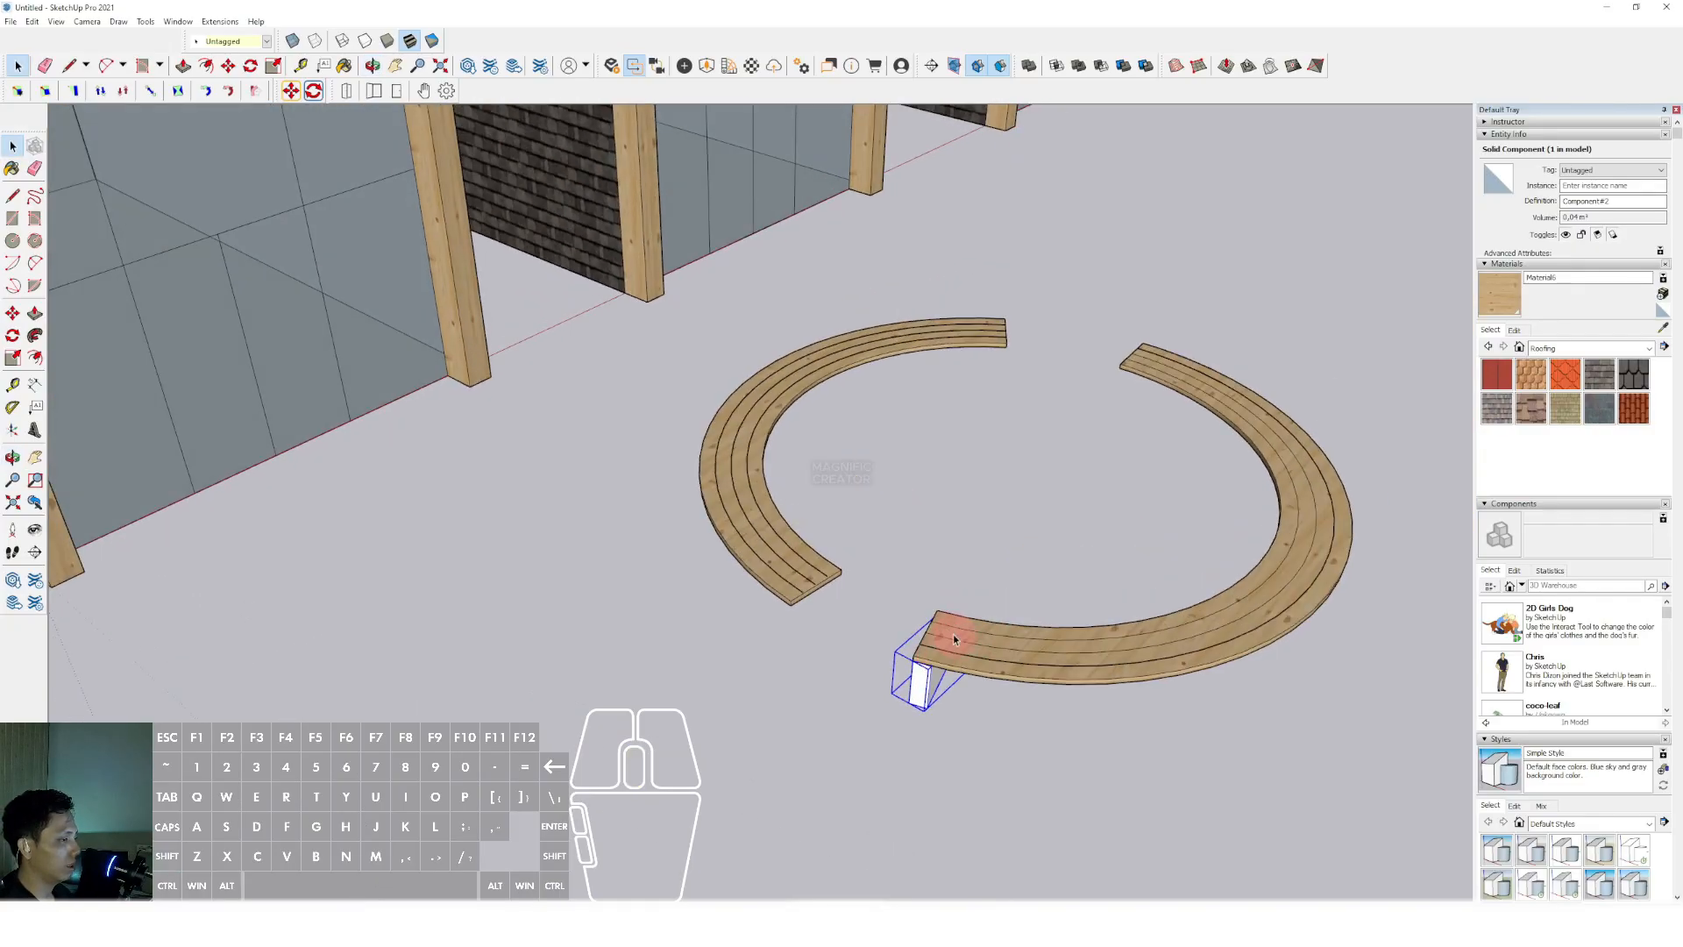
pyautogui.click(12, 336)
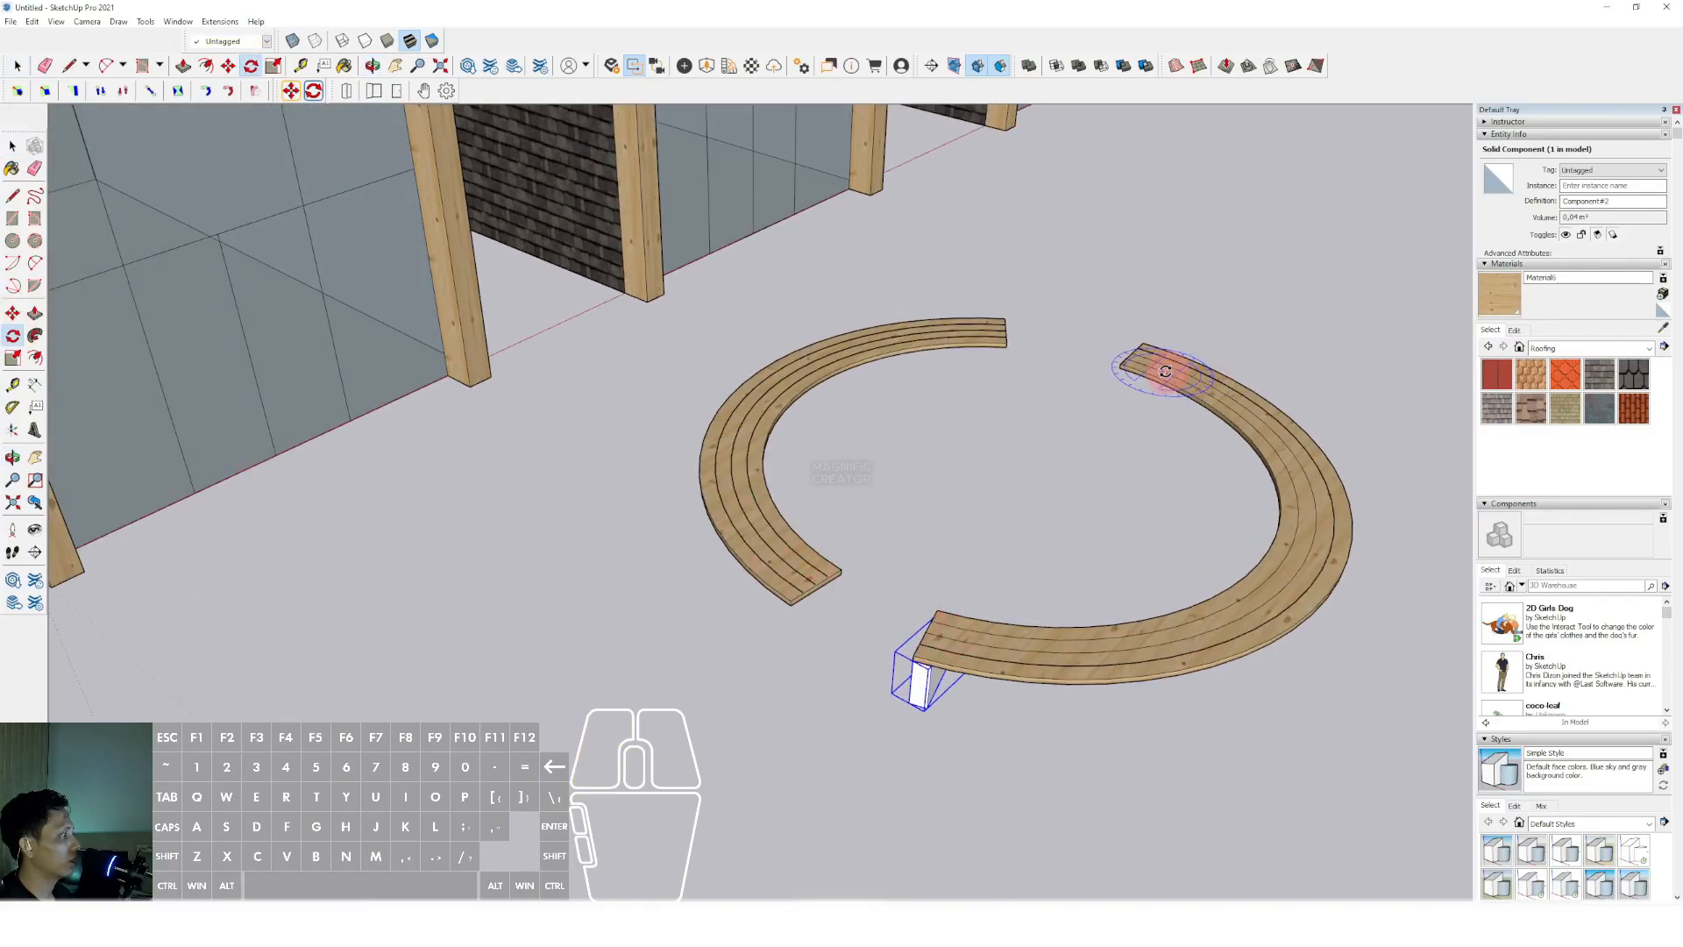
pyautogui.moveTo(1007, 462); pyautogui.dragTo(1065, 544, button='middle')
pyautogui.scroll(3, 1131, 491)
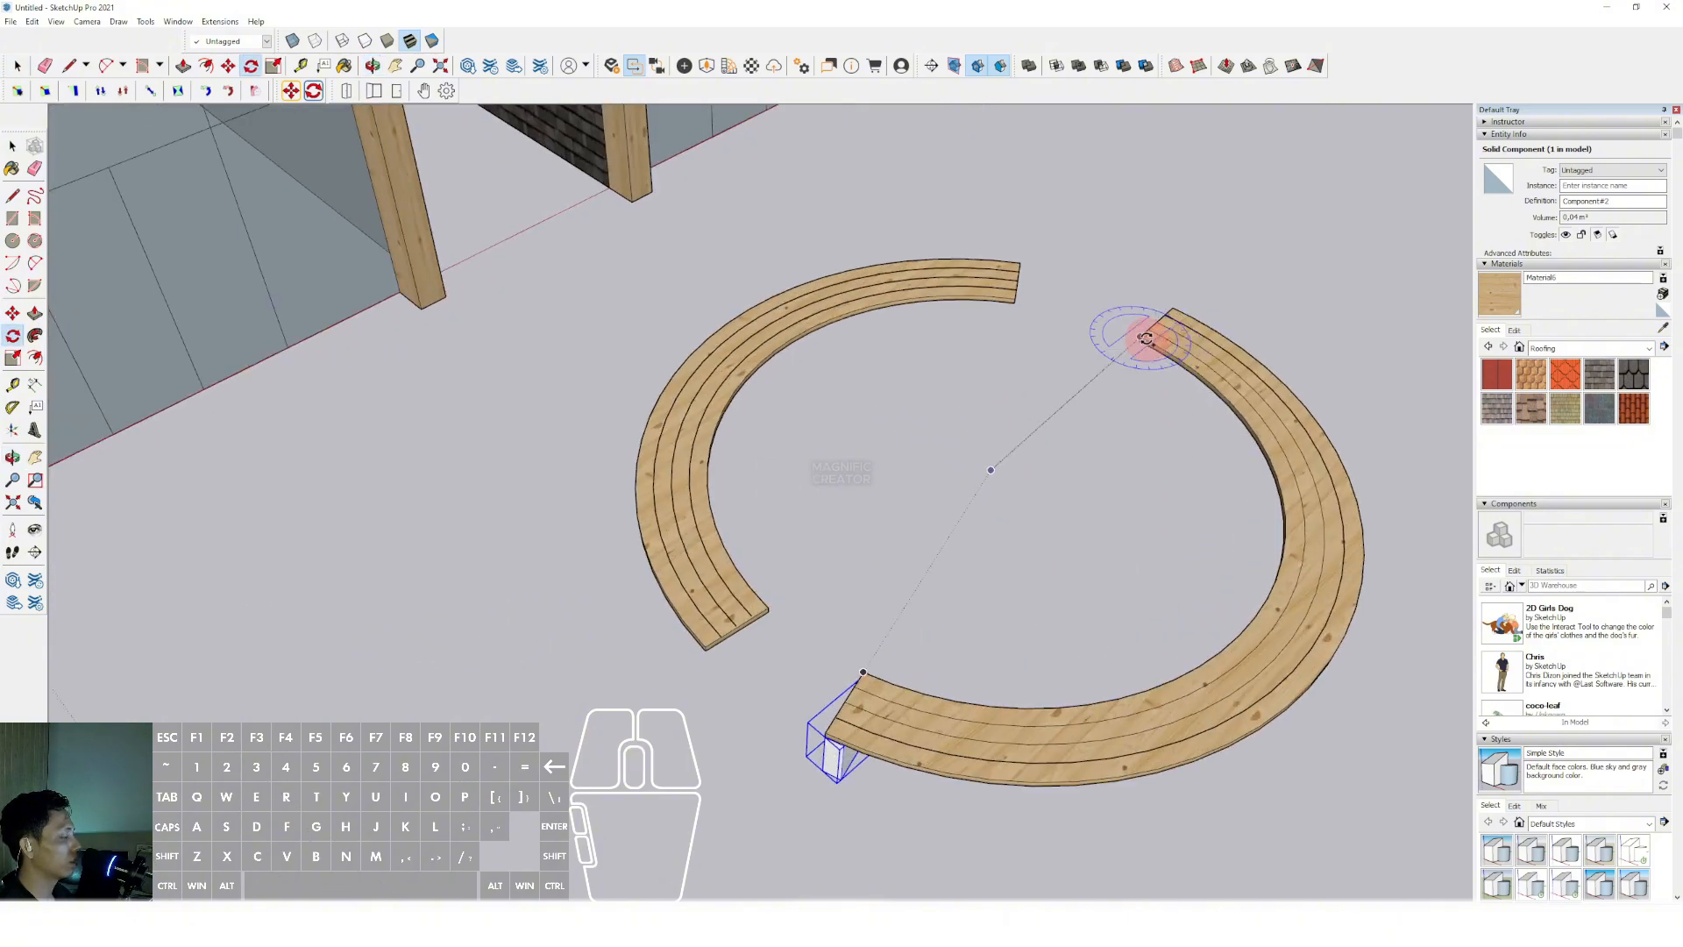
pyautogui.click(996, 465)
pyautogui.moveTo(909, 582); pyautogui.dragTo(821, 755, button='middle')
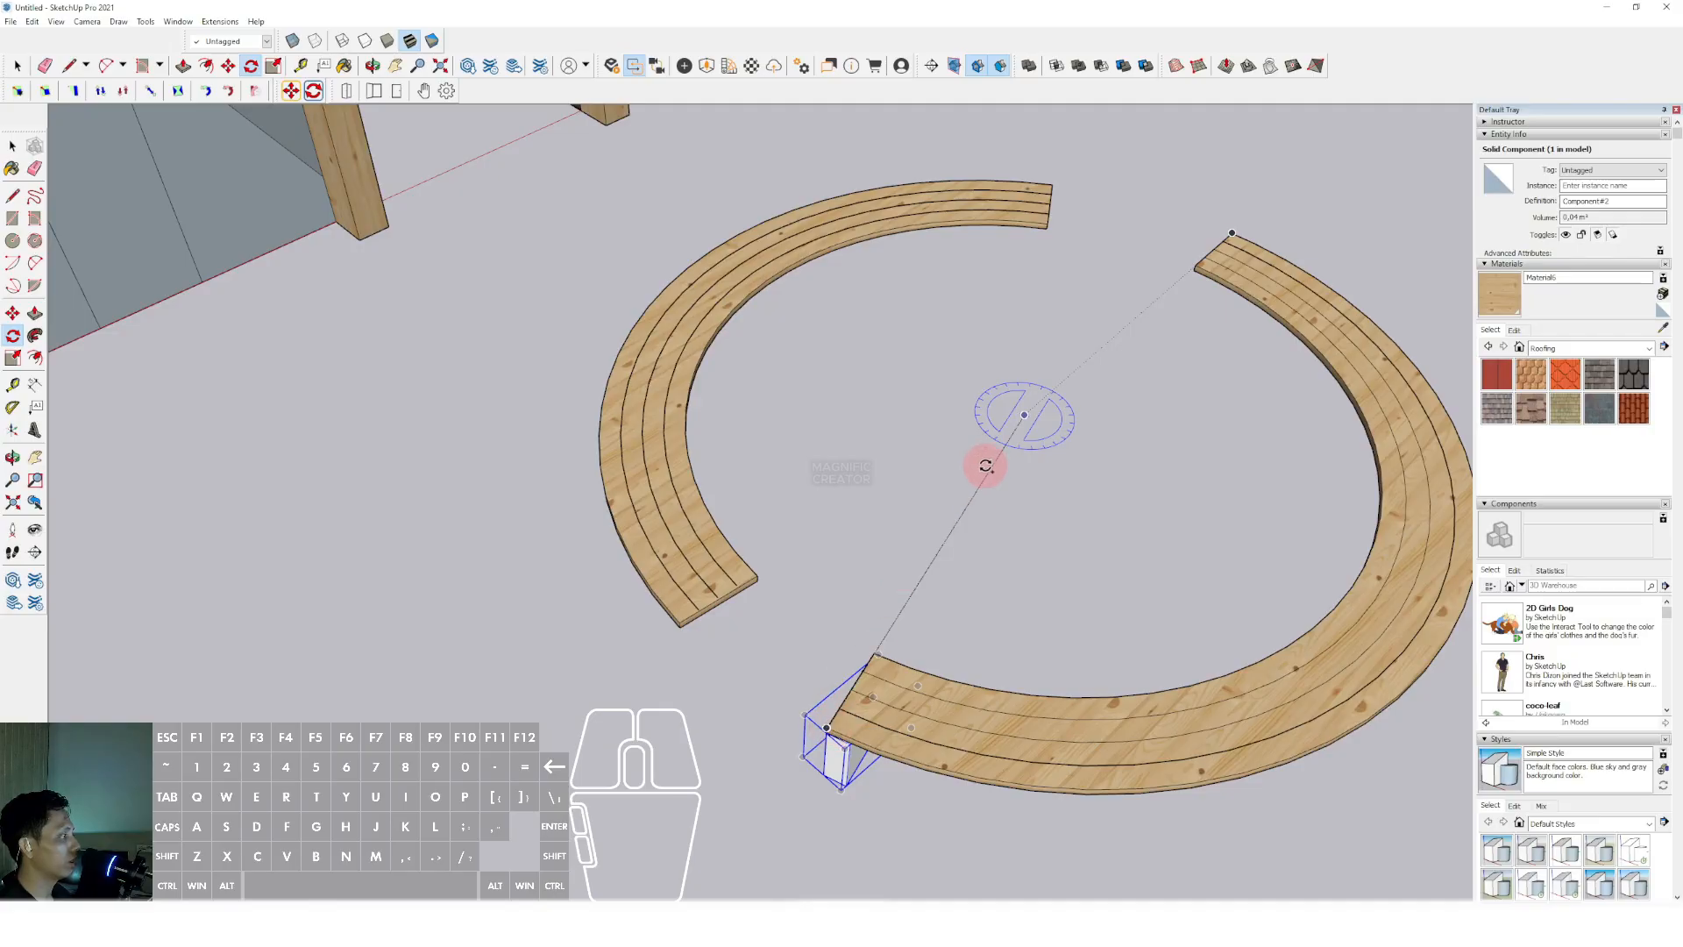
pyautogui.scroll(2, 1021, 415)
pyautogui.scroll(-1, 1024, 412)
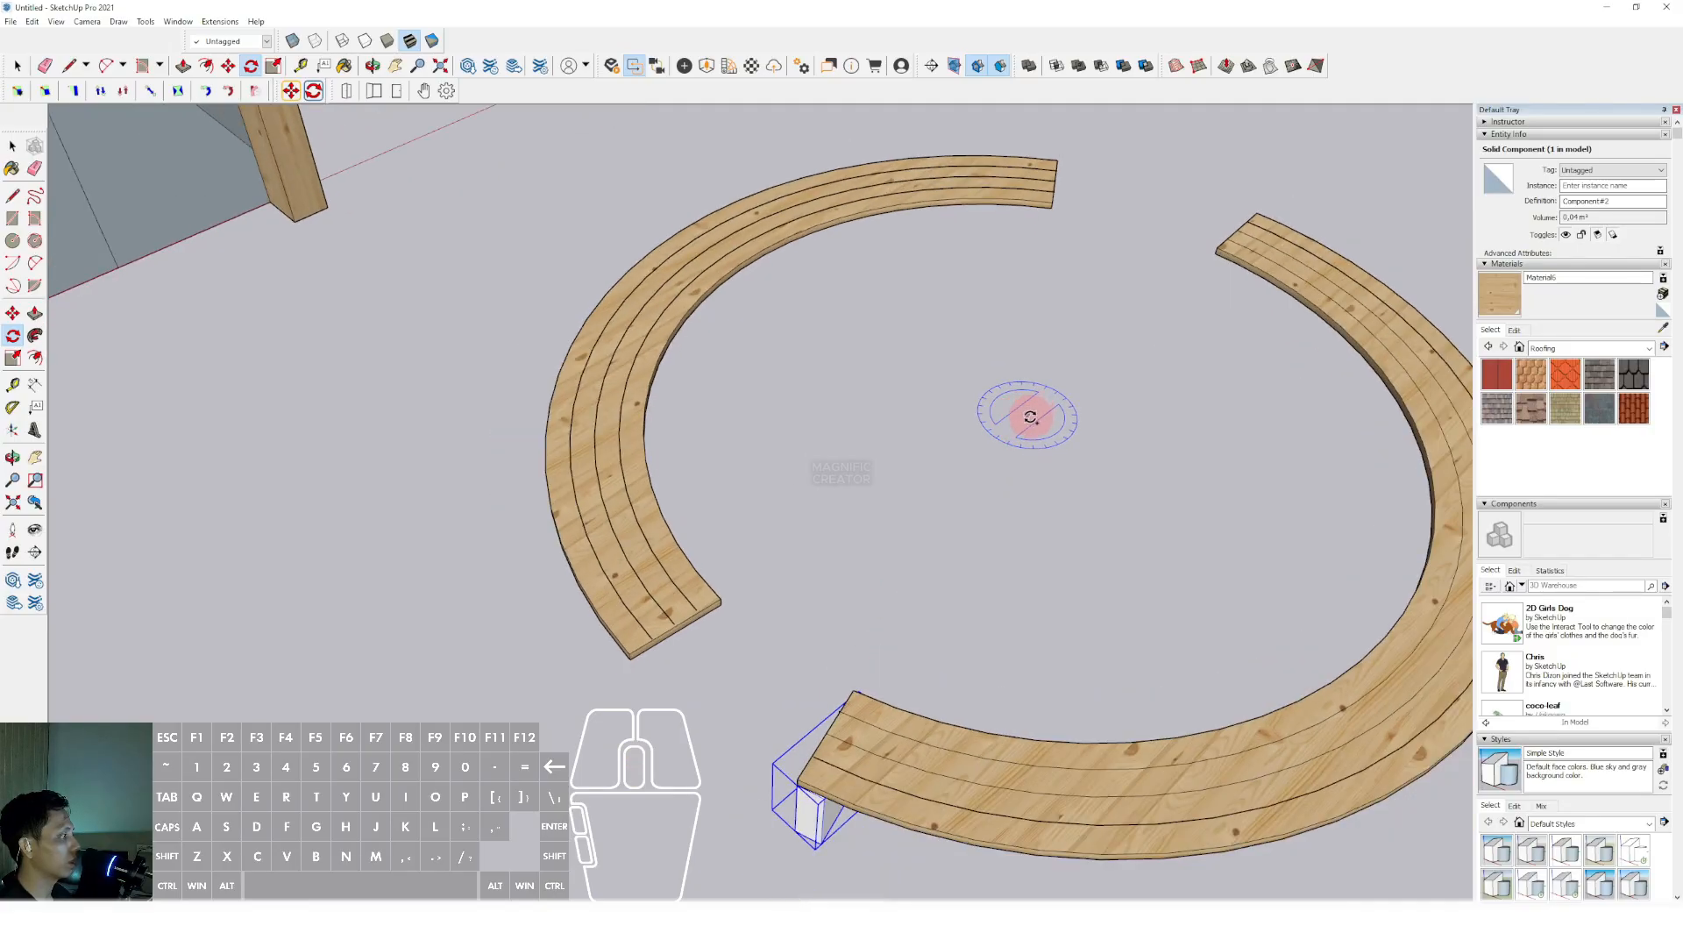
pyautogui.click(796, 777)
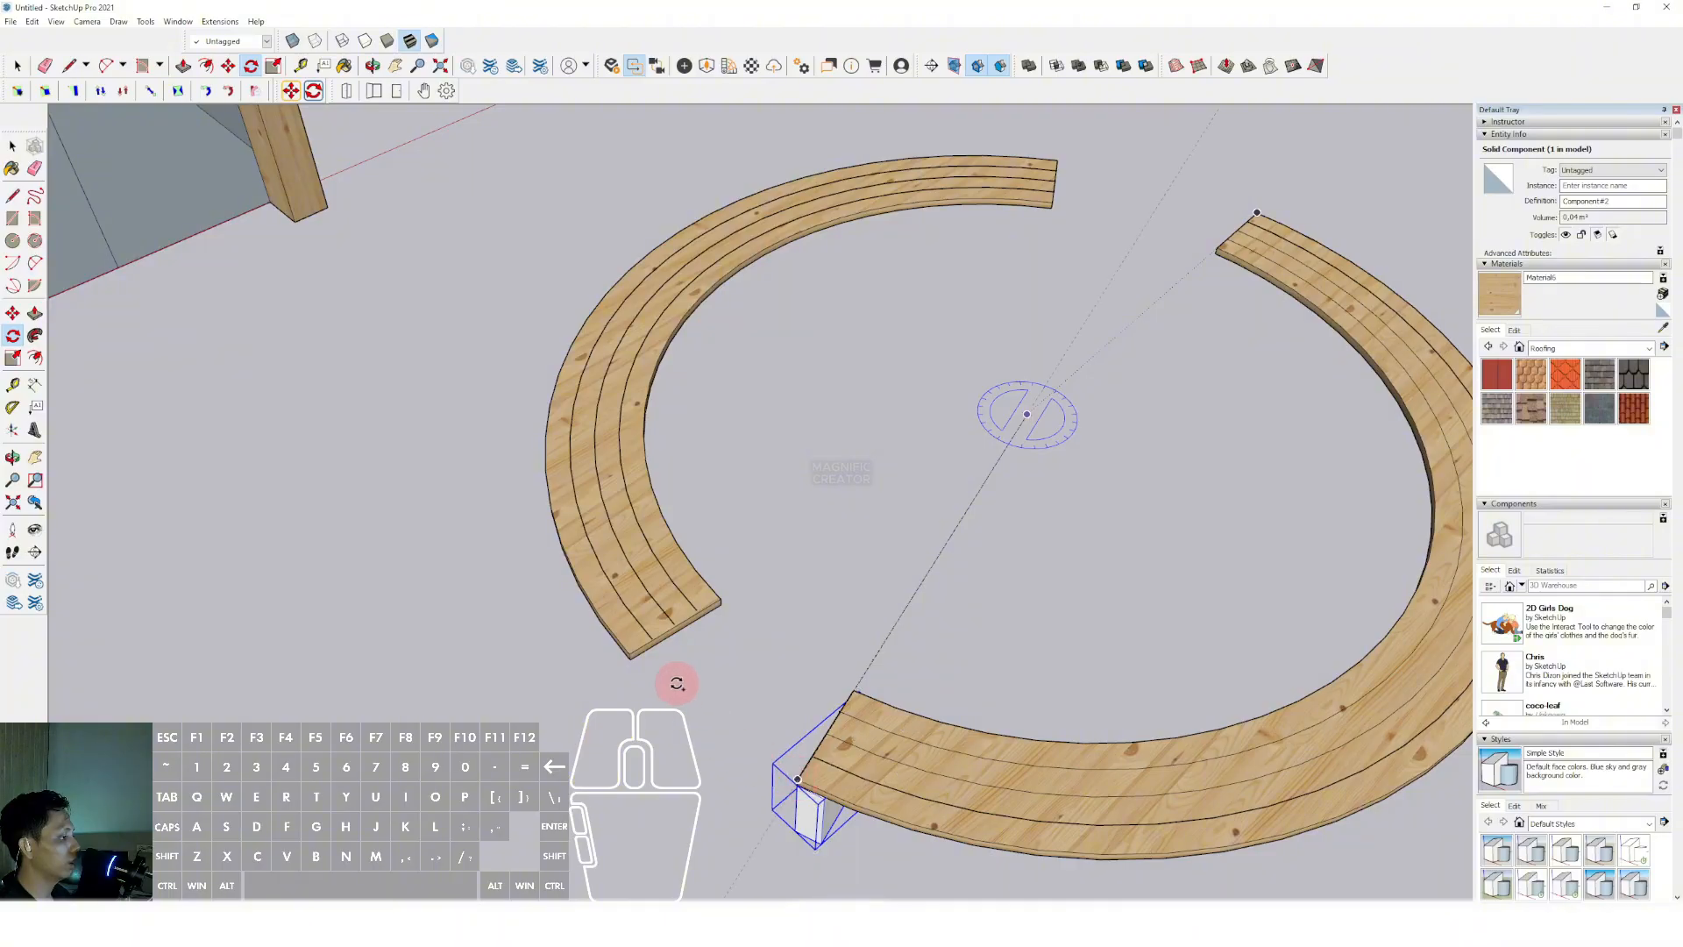
pyautogui.click(632, 624)
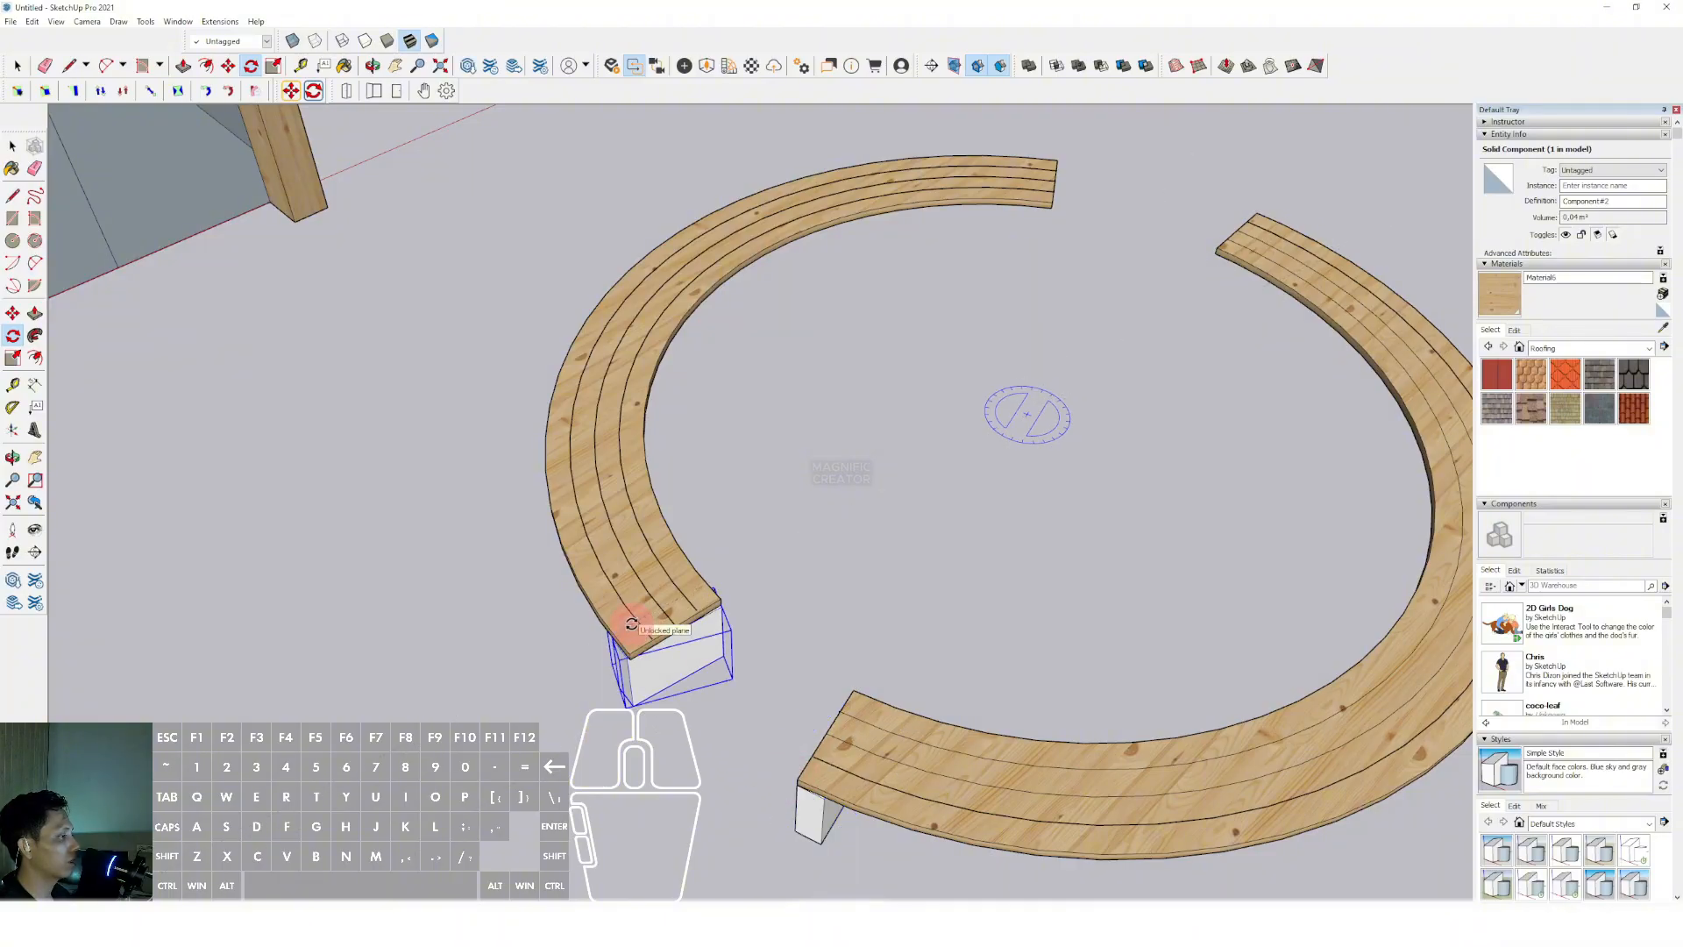
# Rotate-copy that leg about the centre to the same bench's opposite end and divide the span into 5 equal intervals with /5
pyautogui.click(1030, 412)
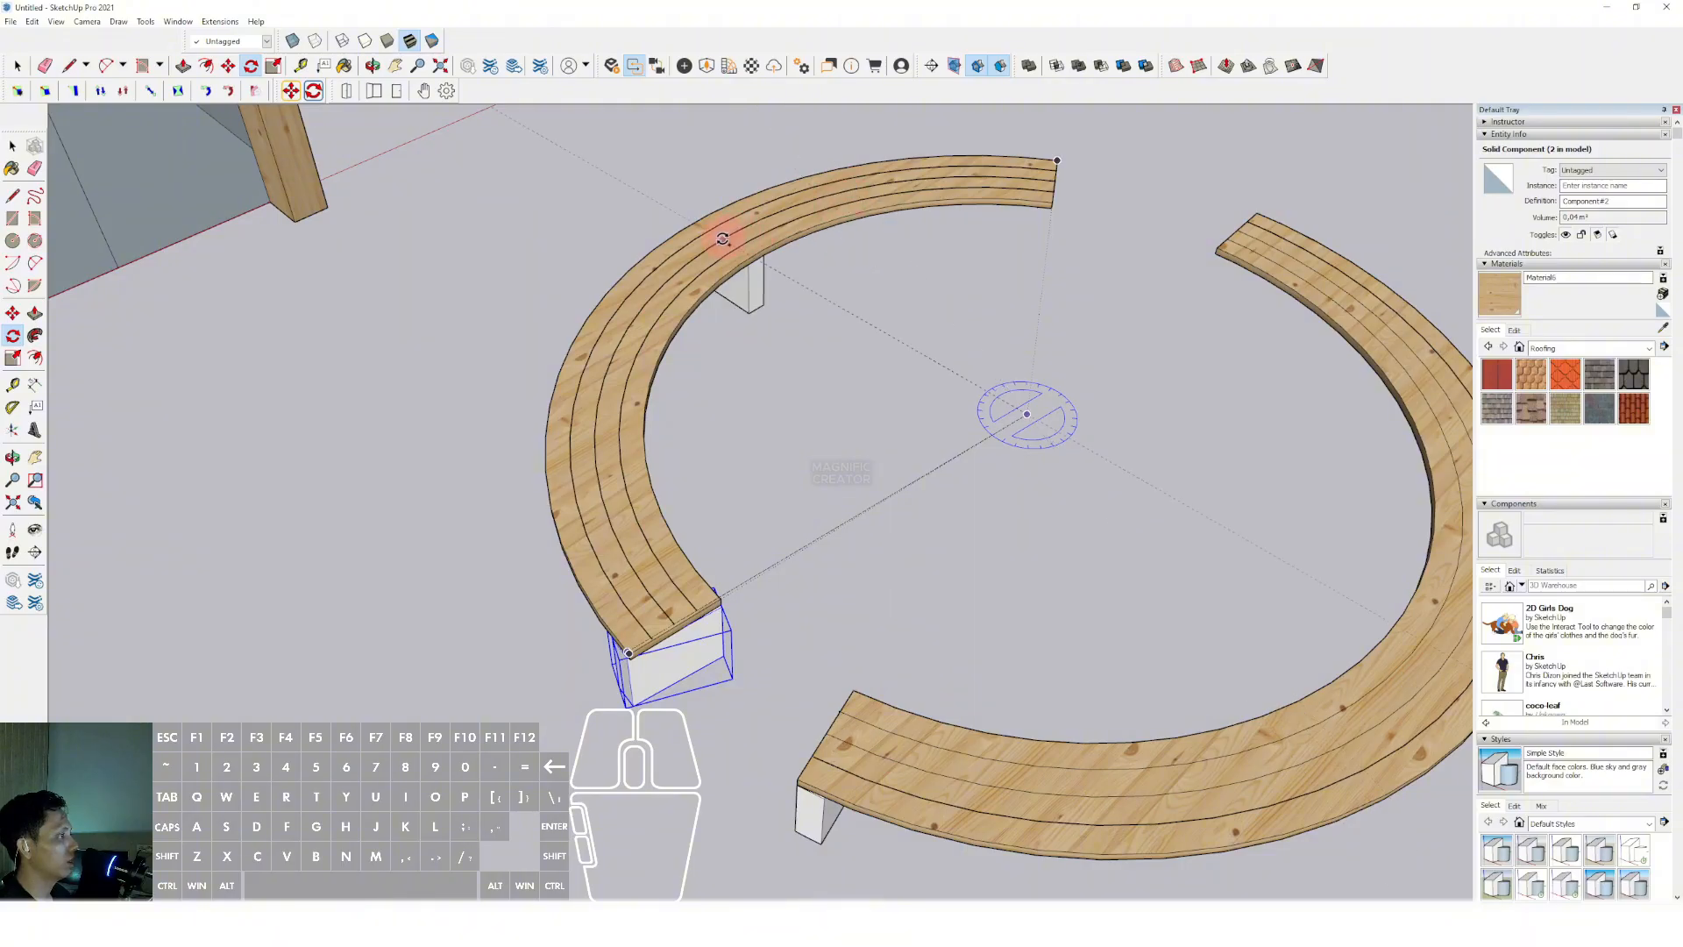
pyautogui.click(1037, 173)
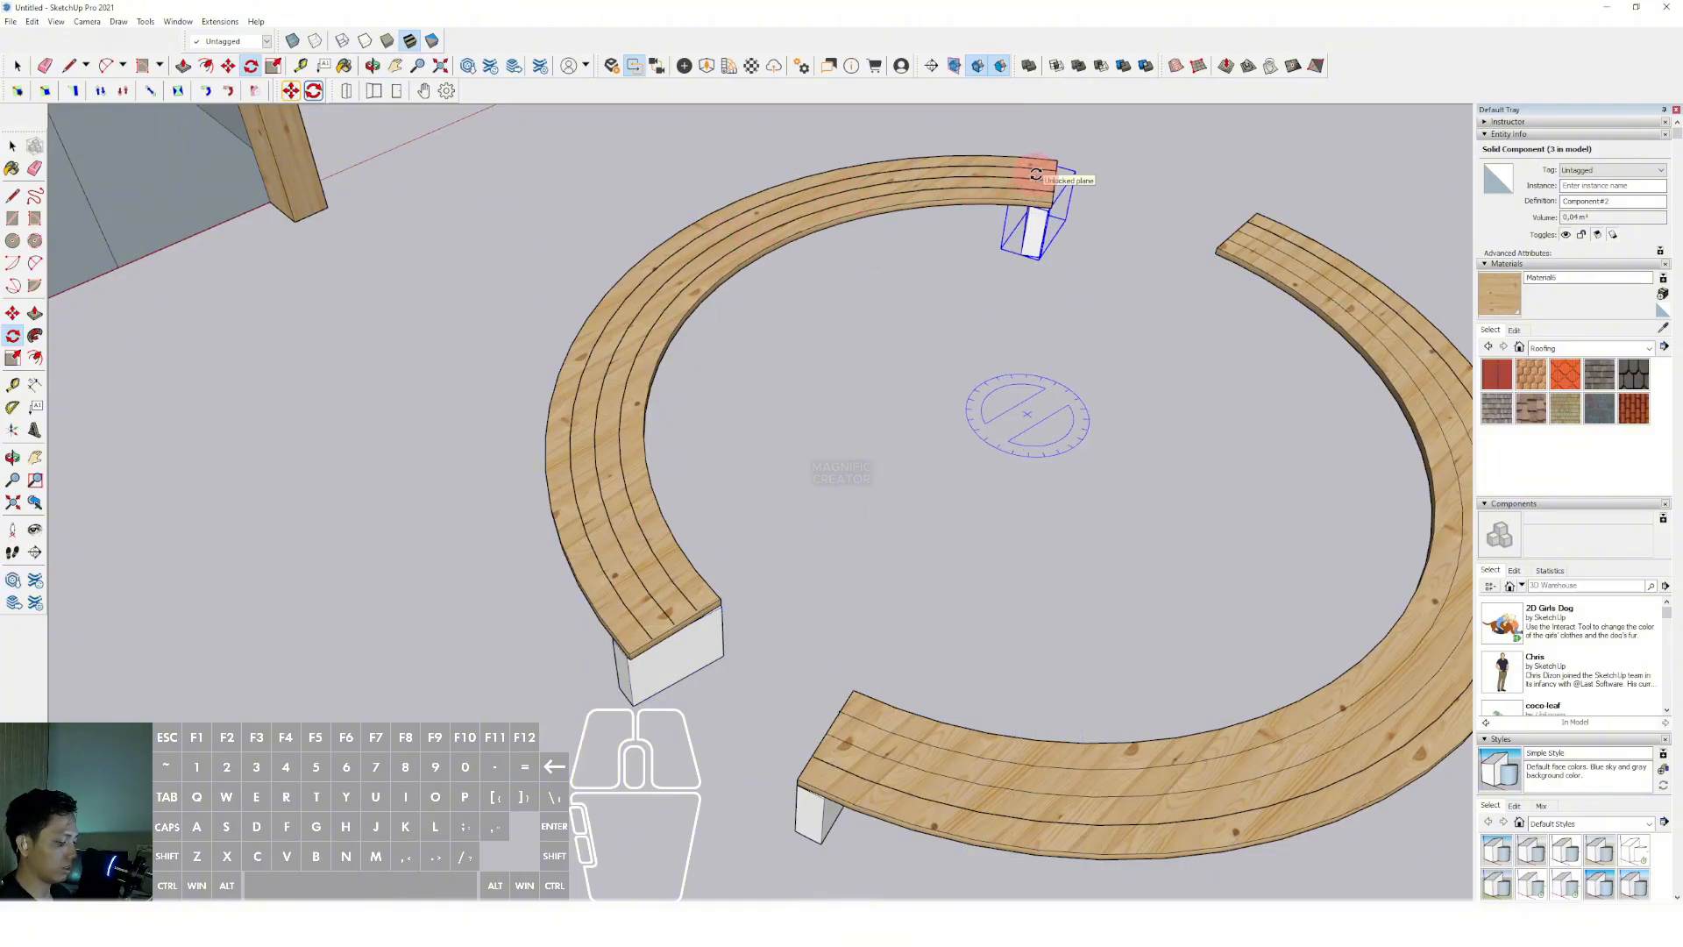
pyautogui.write('/5')
pyautogui.press('Return')
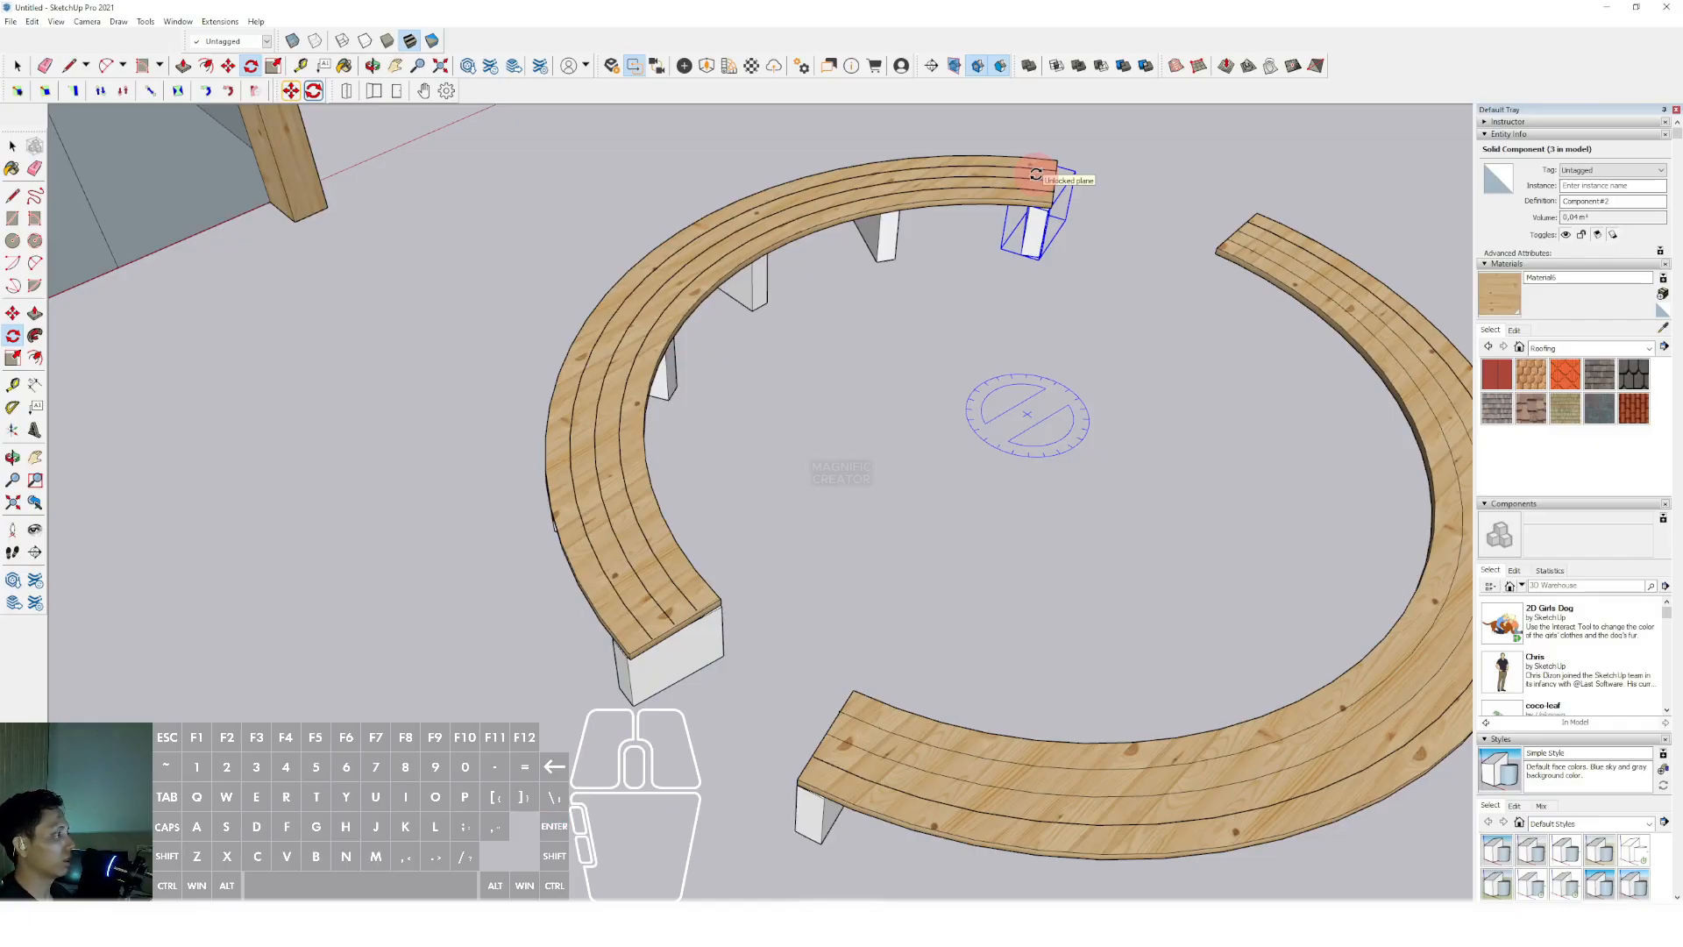
pyautogui.press('space')
# Rotate-copy the end leg of the bench farther from the houses to its opposite end and divide the span into 5 equal intervals with /5
pyautogui.scroll(-2, 701, 465)
pyautogui.moveTo(687, 541); pyautogui.dragTo(627, 570, button='middle')
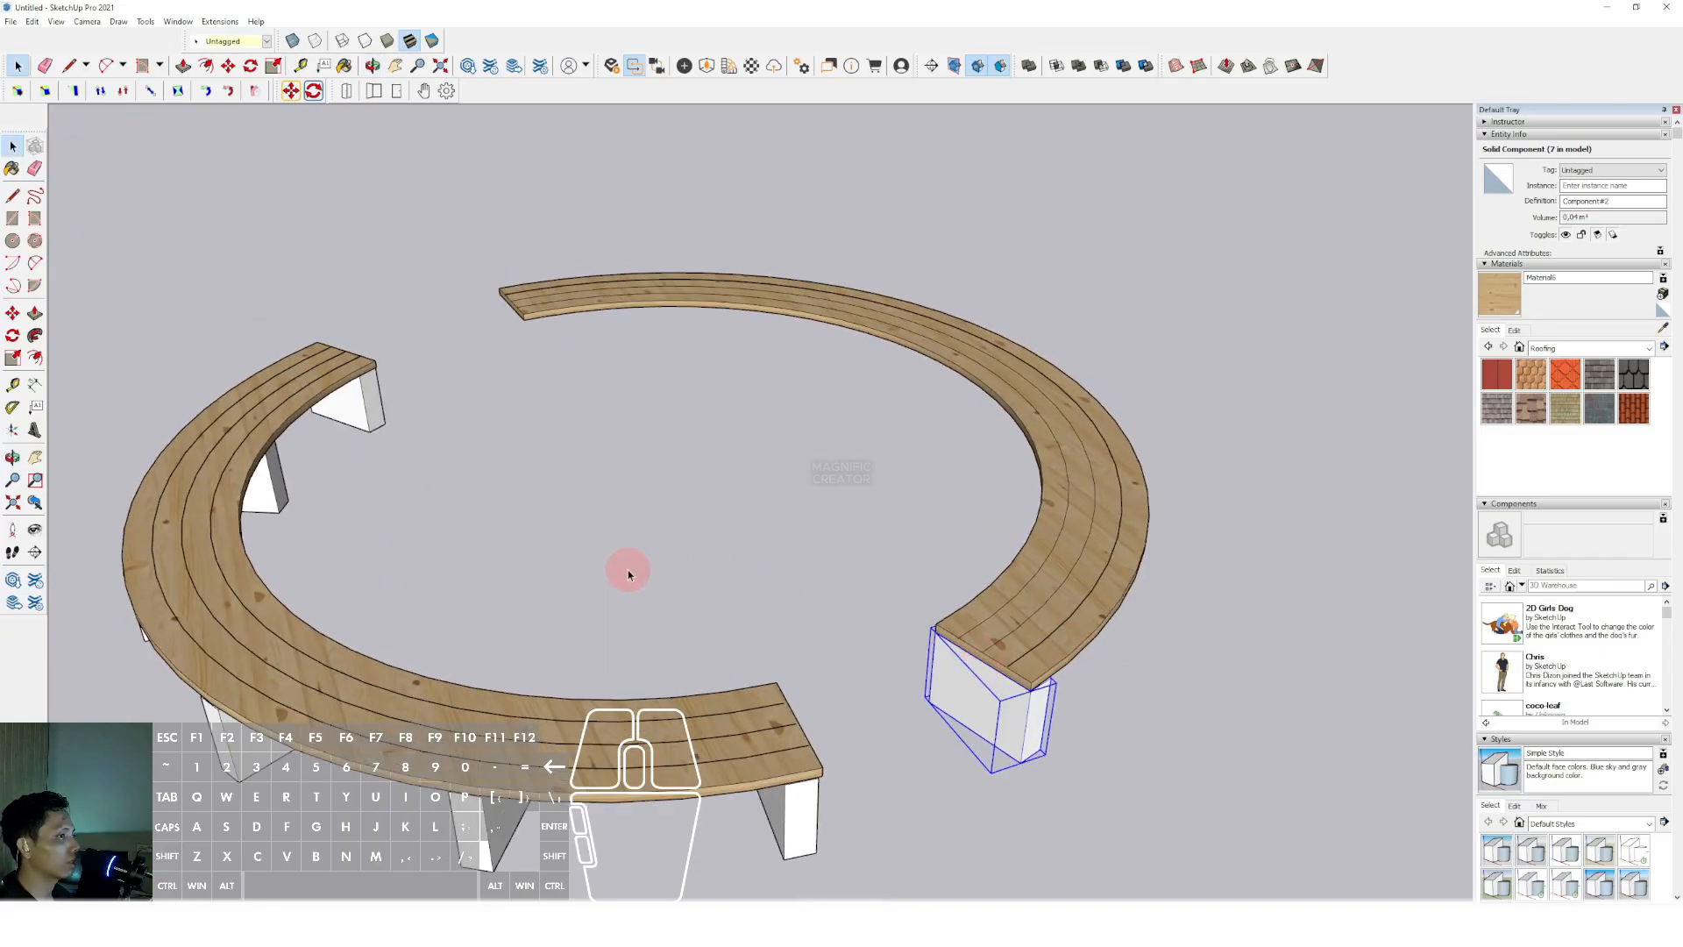
pyautogui.click(12, 335)
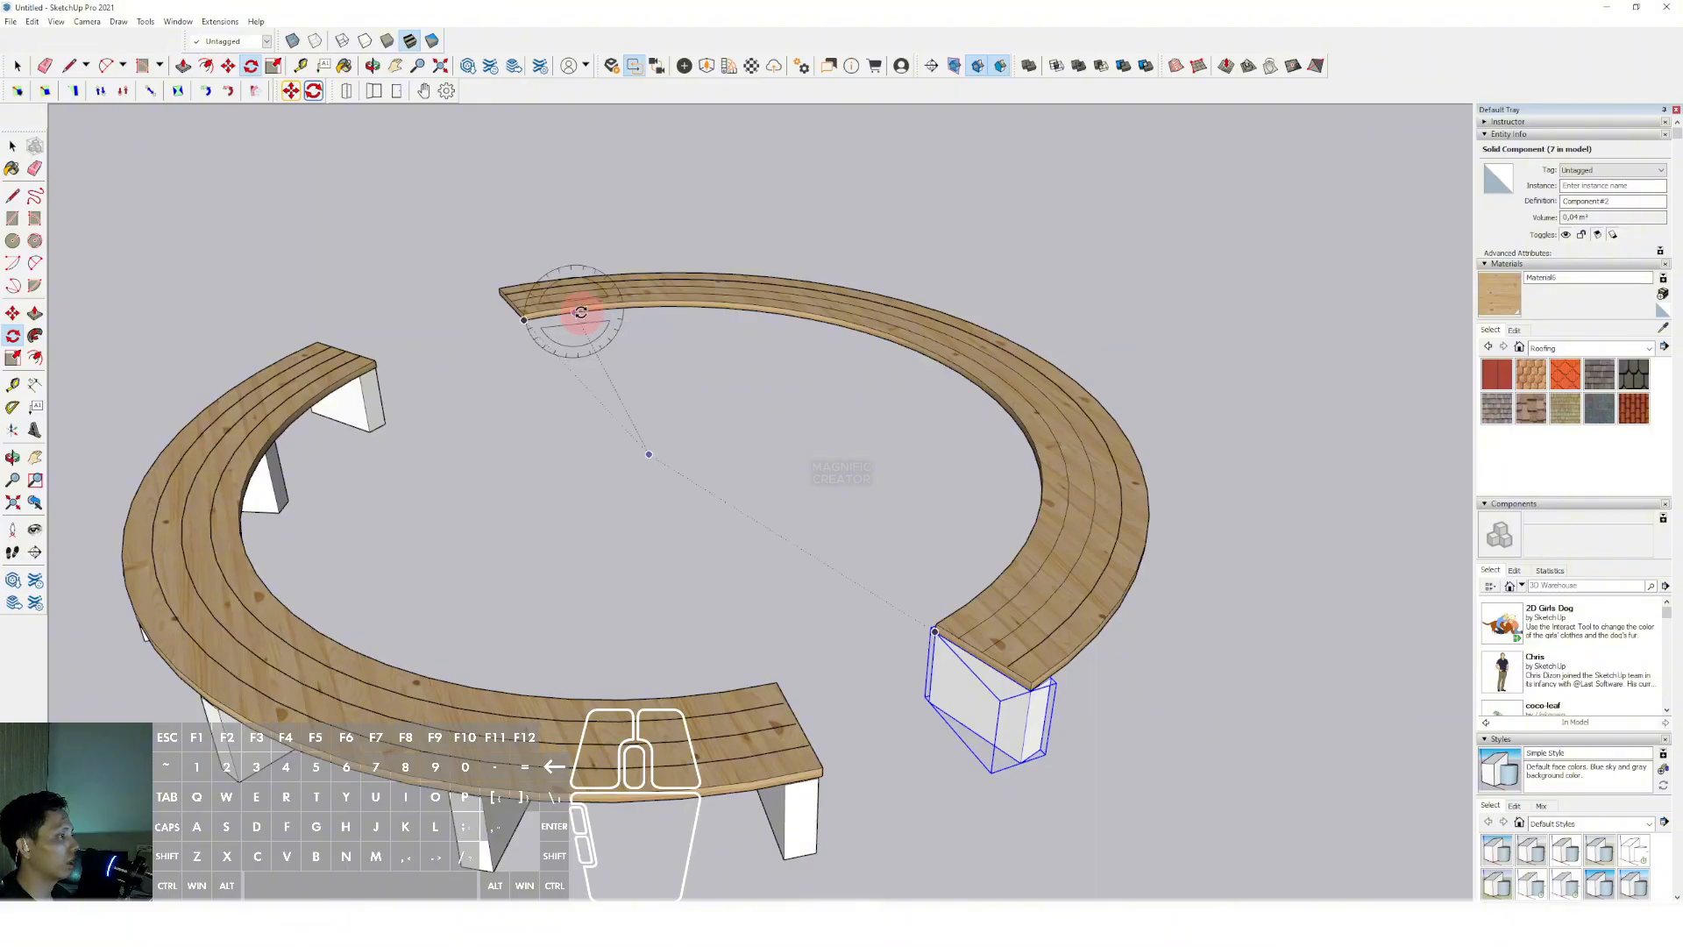
pyautogui.scroll(1, 636, 701)
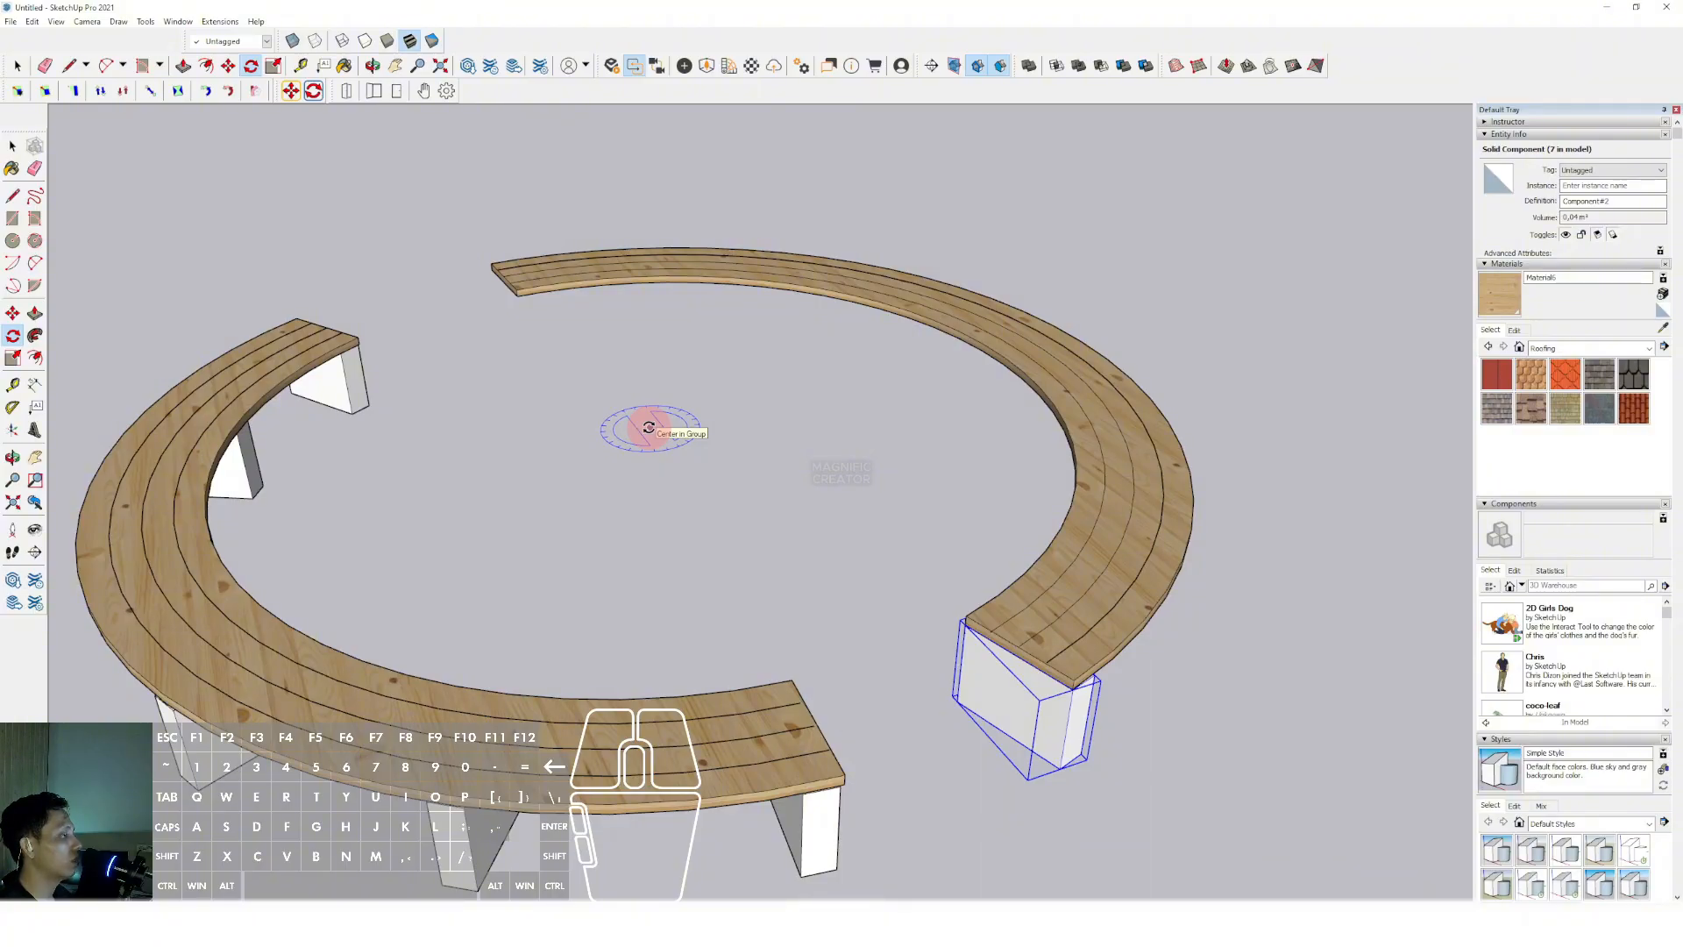
pyautogui.click(649, 427)
pyautogui.scroll(1, 938, 605)
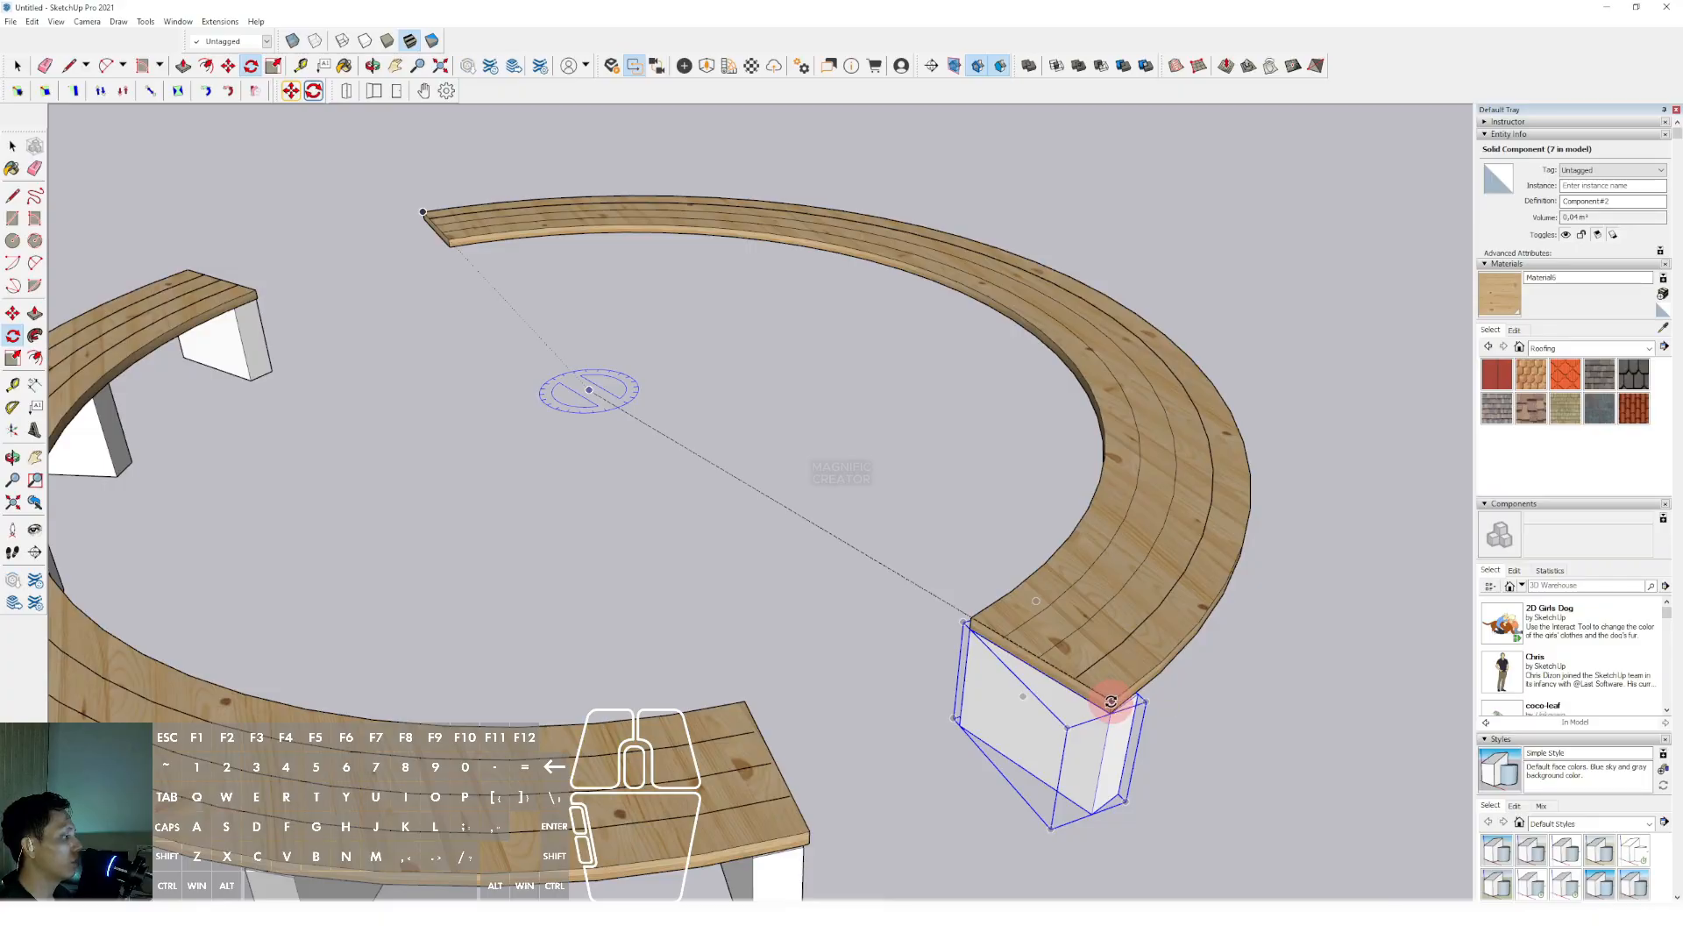
pyautogui.press('ctrl')
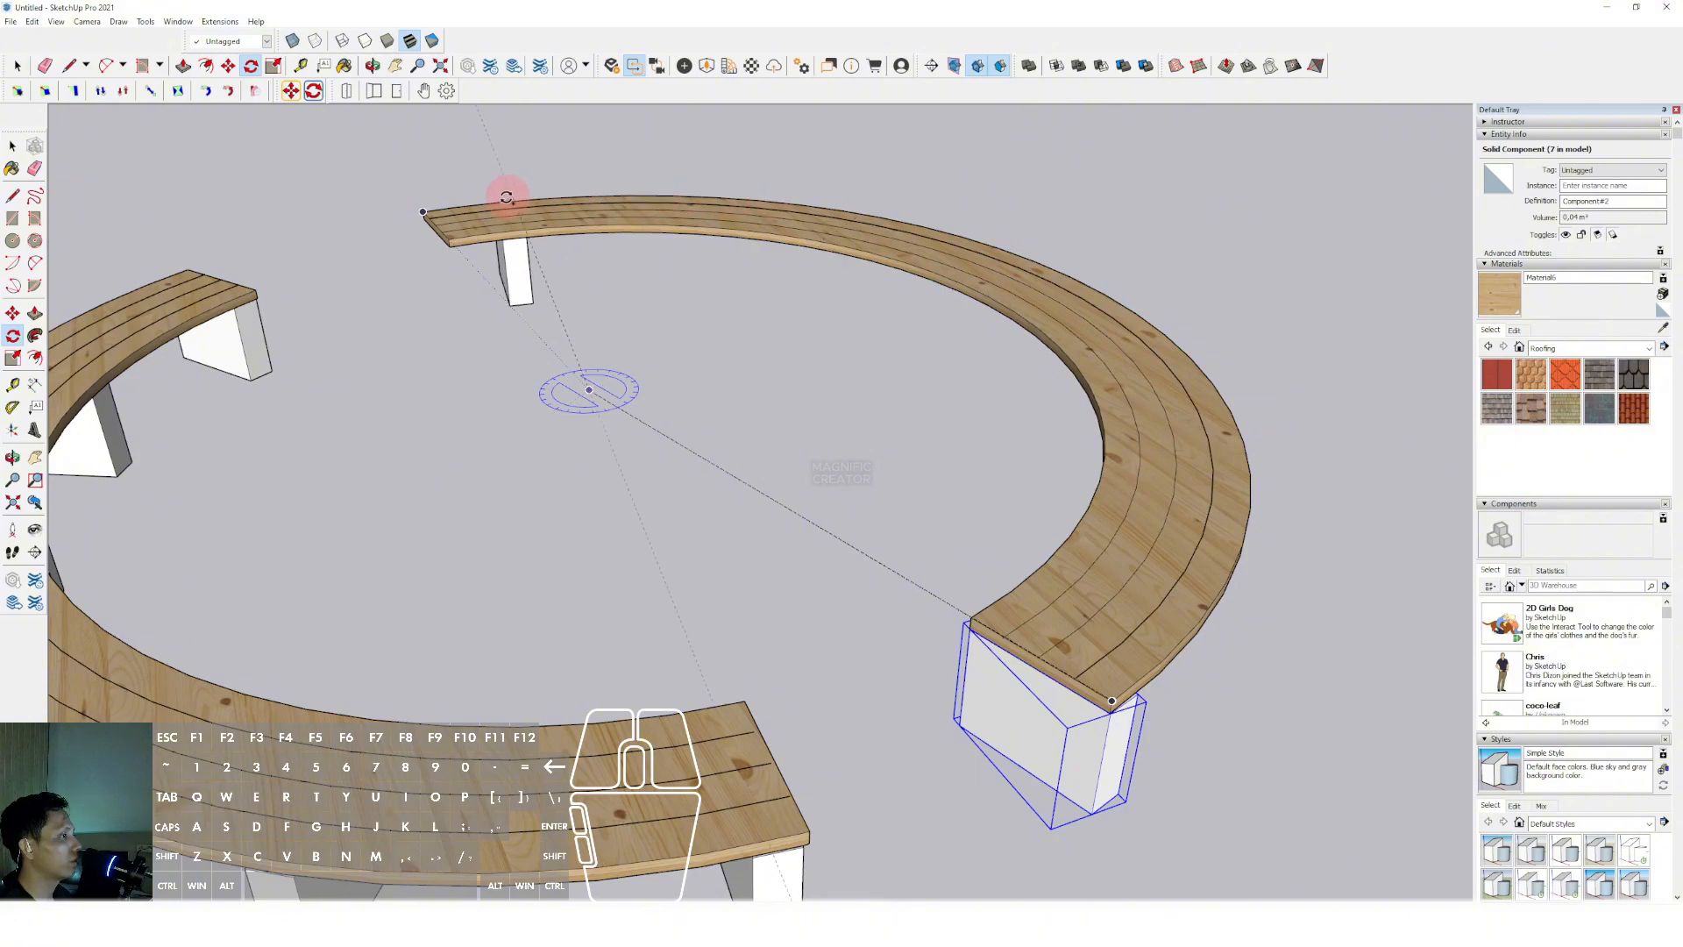
pyautogui.scroll(2, 455, 211)
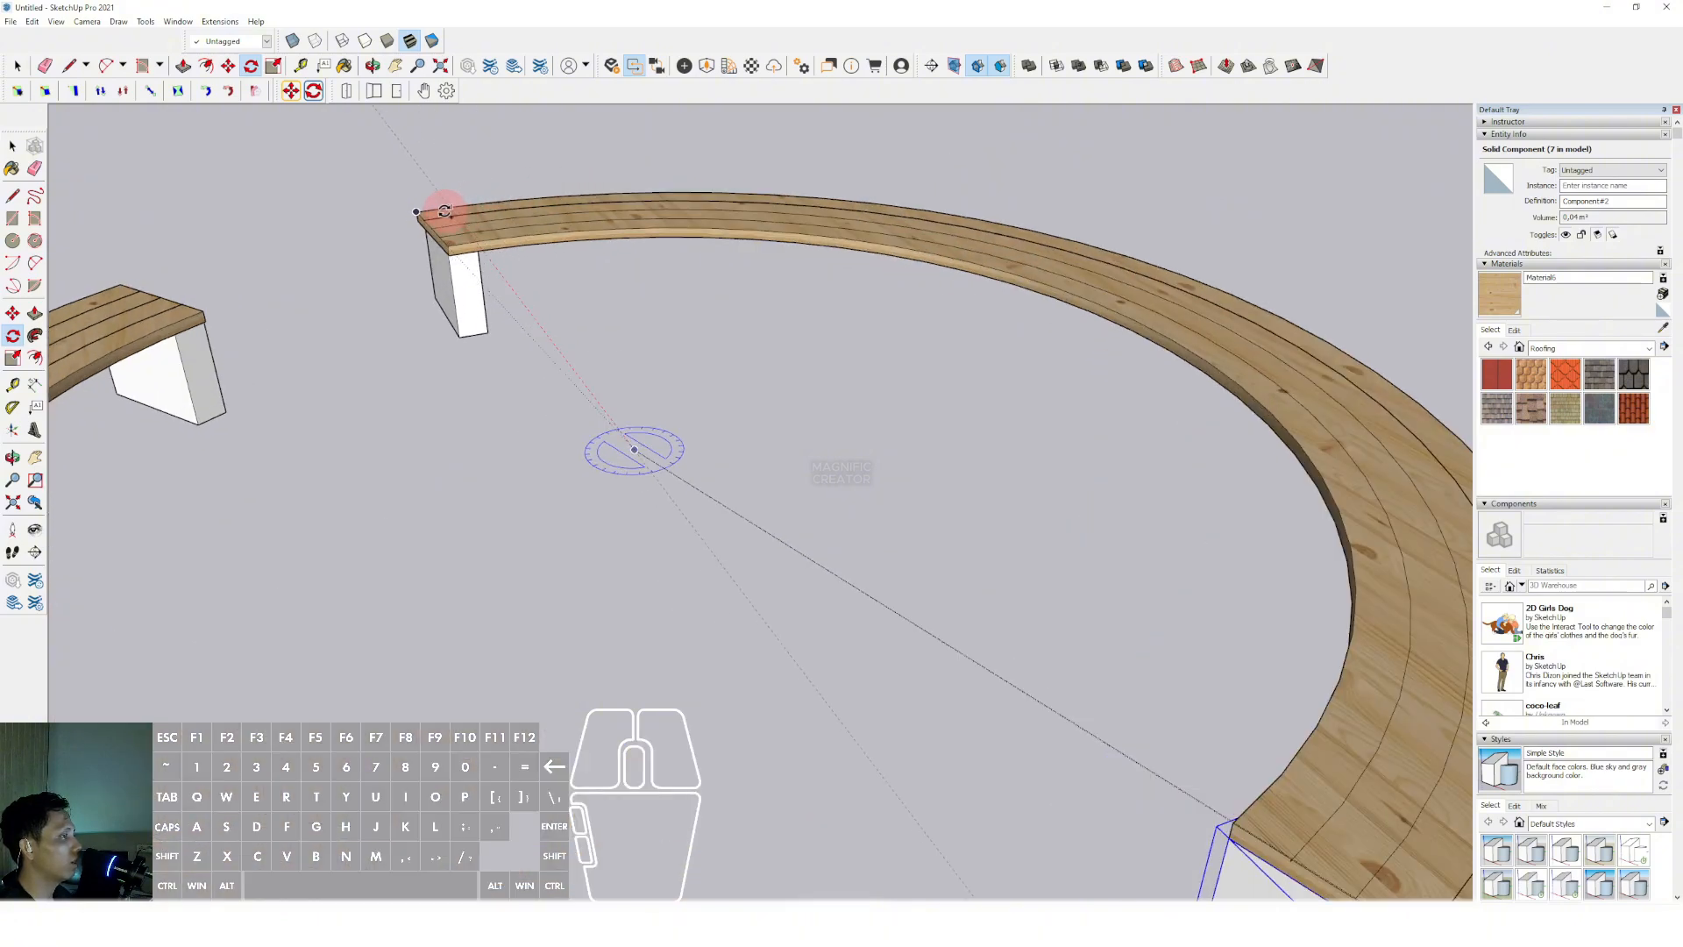
pyautogui.scroll(2, 438, 200)
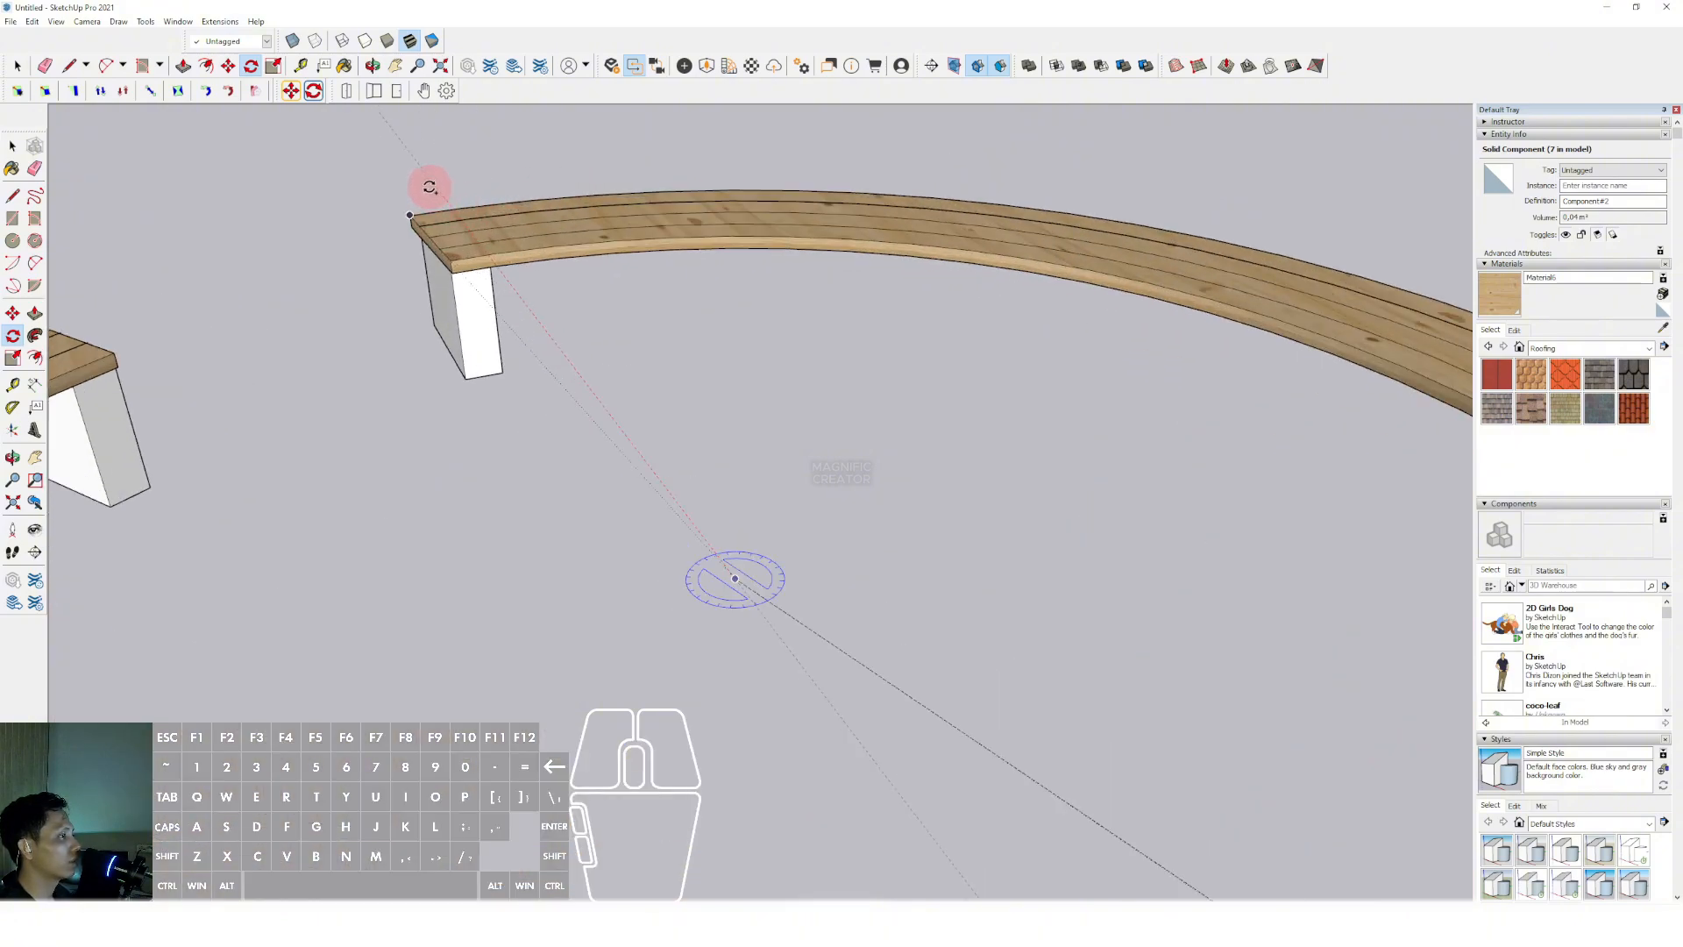
pyautogui.scroll(-3, 429, 187)
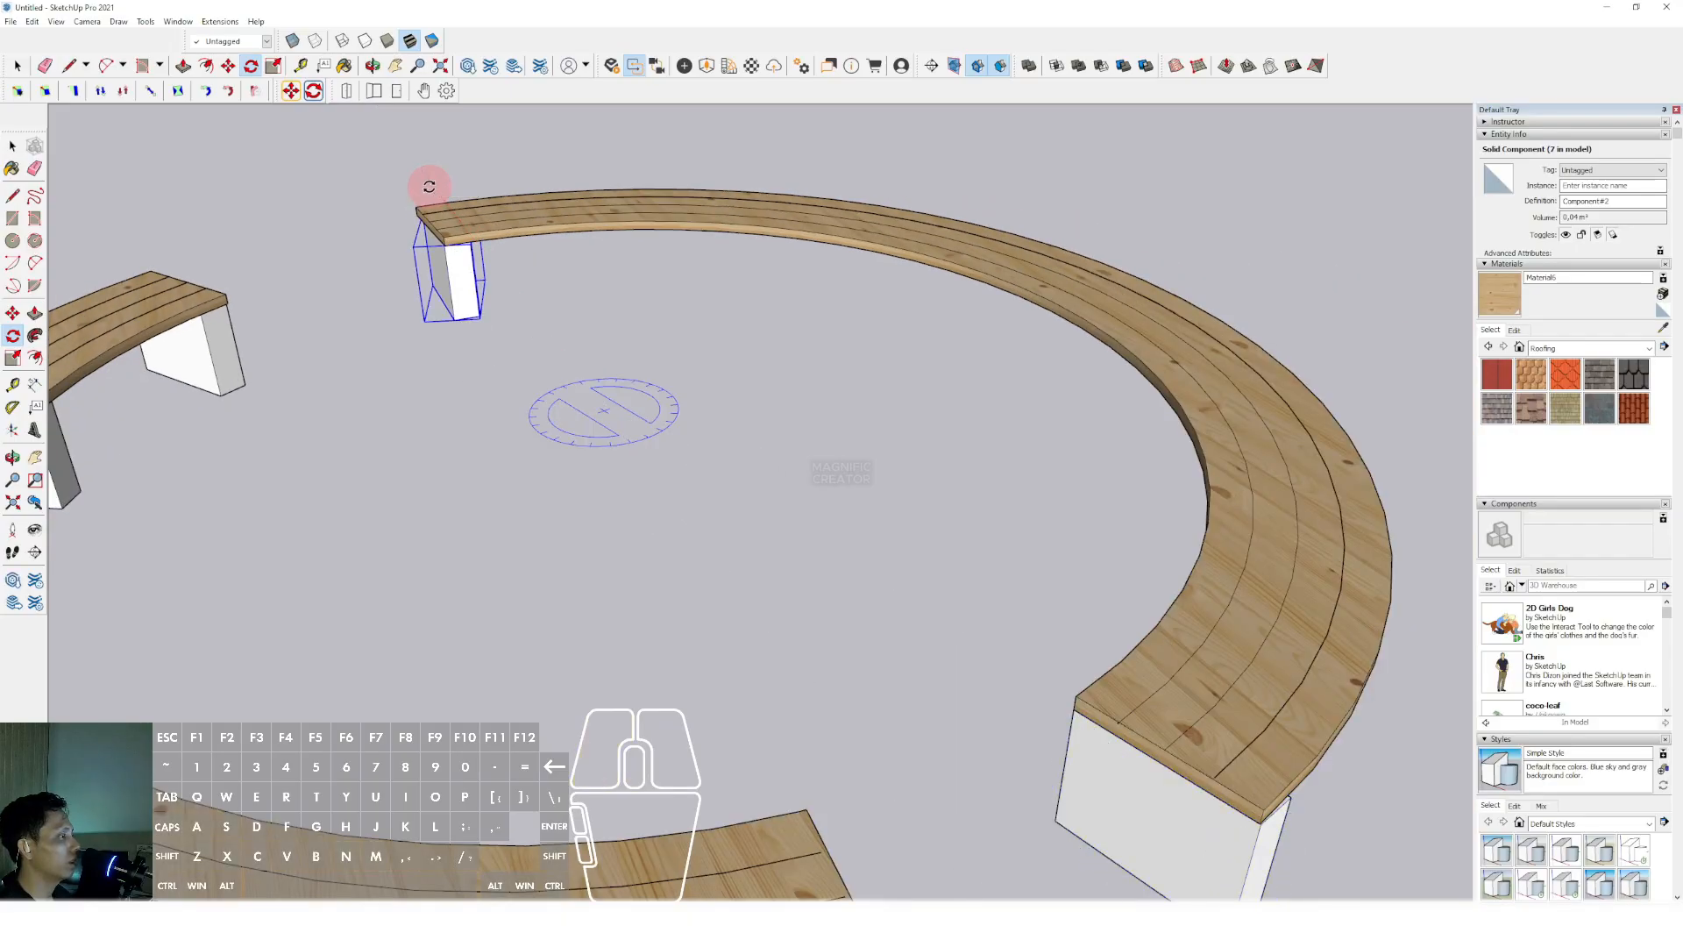
pyautogui.write('/5')
pyautogui.press('Return')
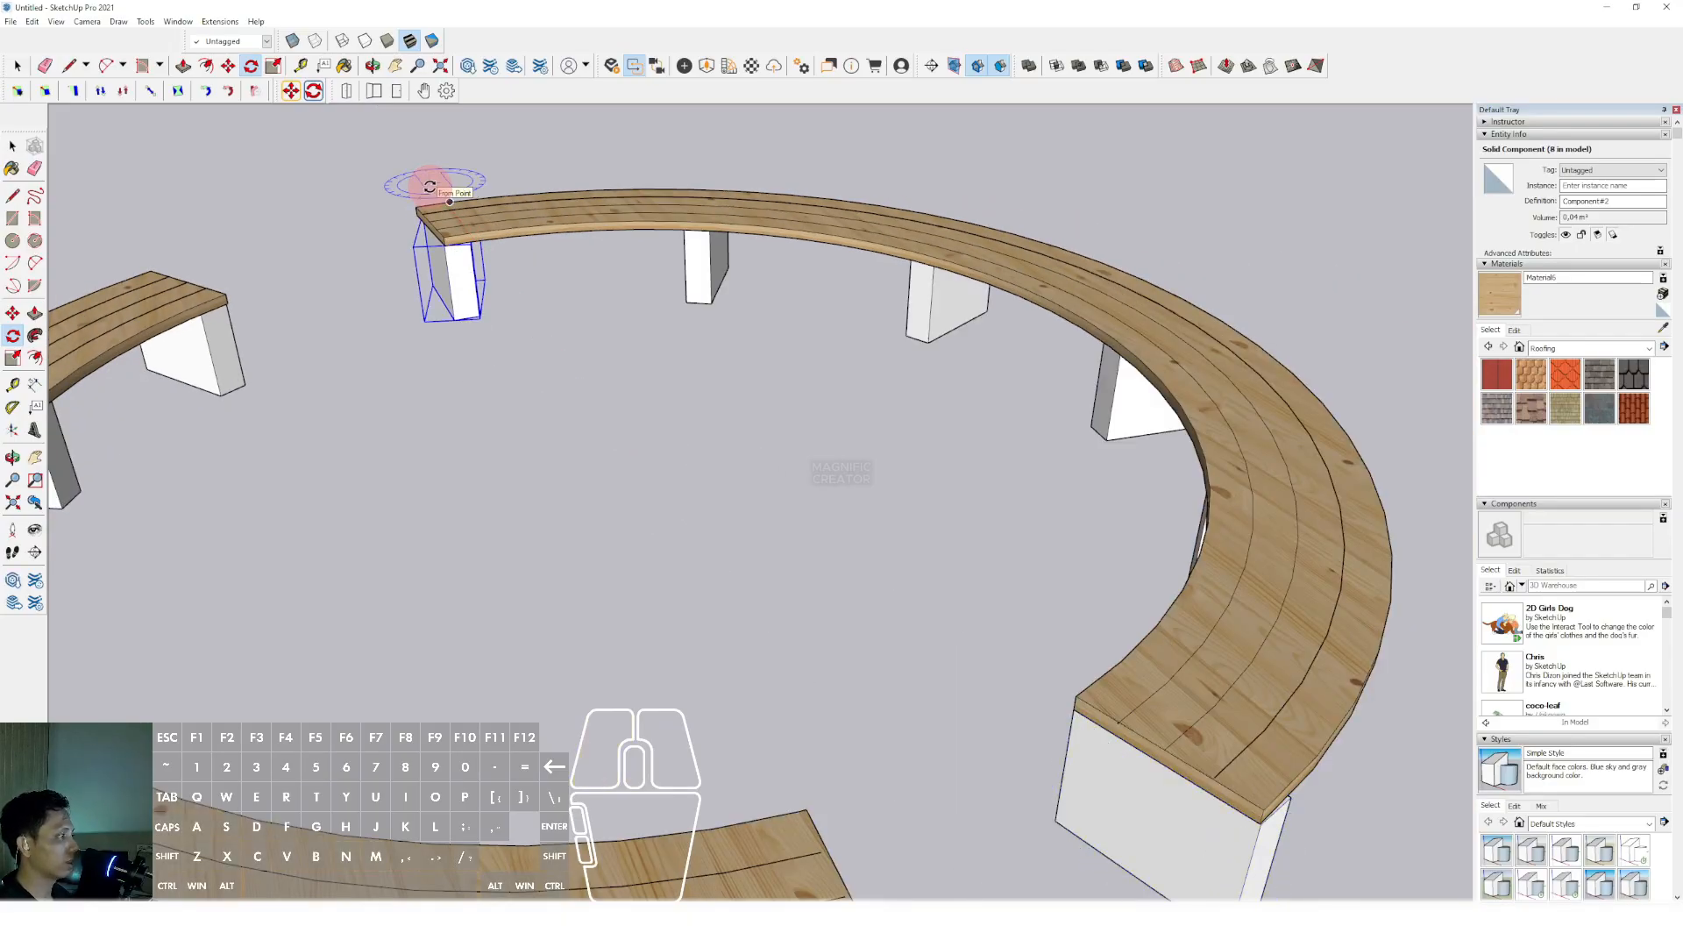
pyautogui.press('space')
# Paint all faces of the bench leg component with the Asphalt and Concrete material Blacktop Old 02
pyautogui.scroll(-4, 569, 342)
pyautogui.moveTo(880, 468); pyautogui.dragTo(707, 352, button='middle')
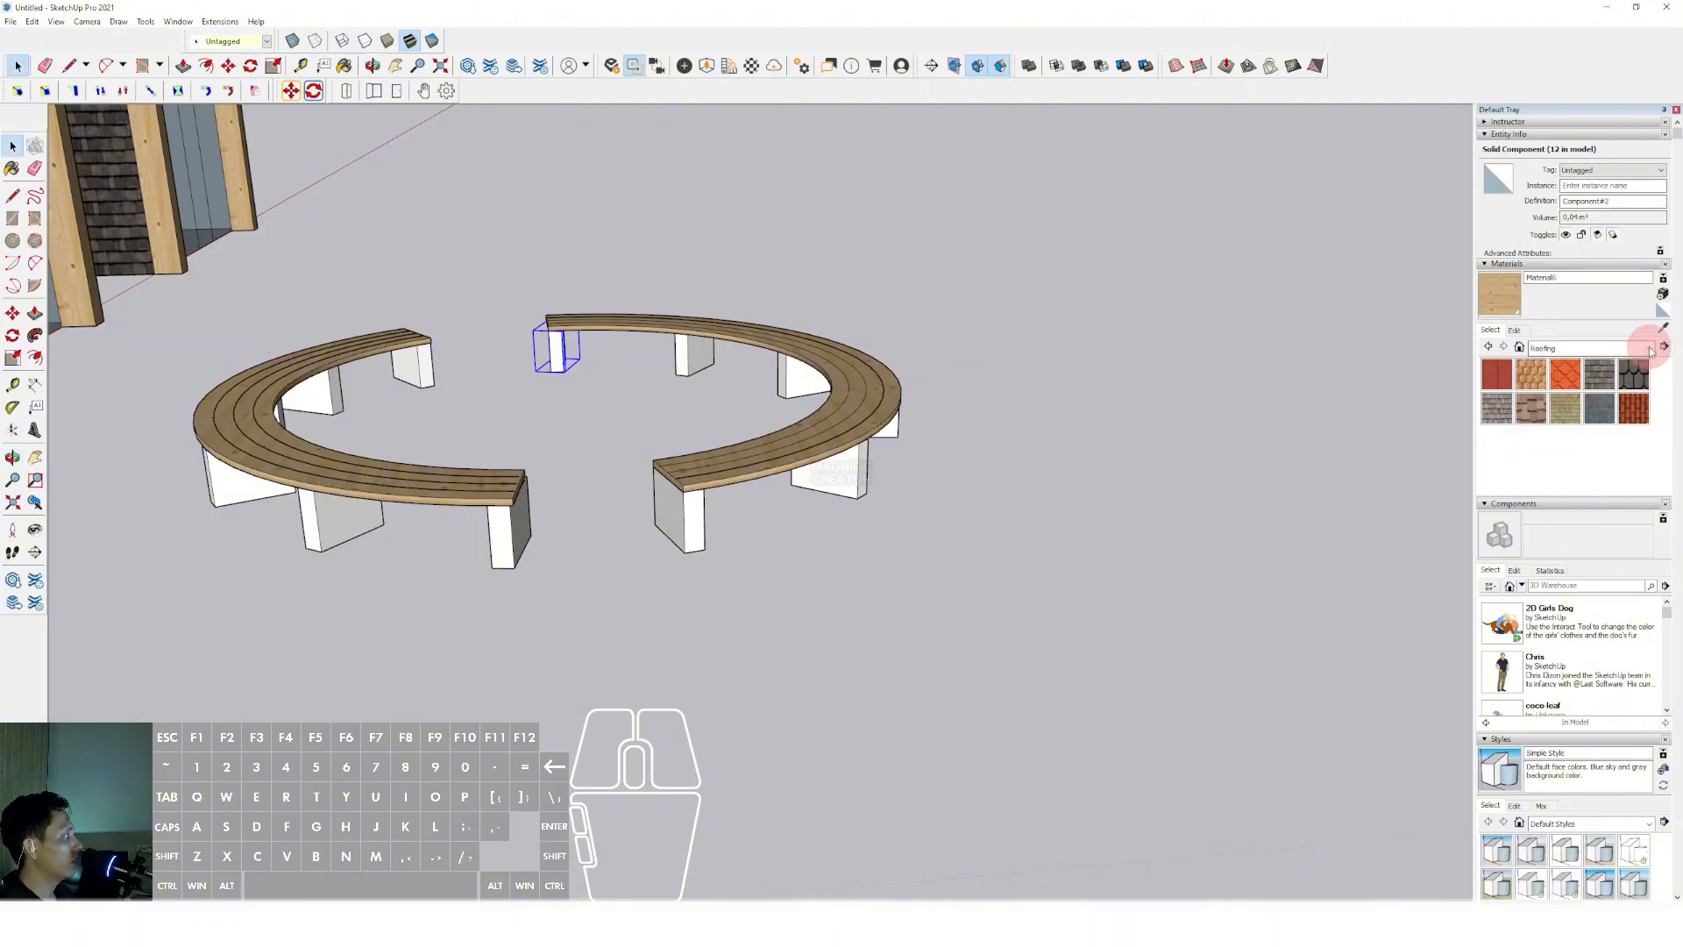
pyautogui.click(1639, 348)
pyautogui.click(1600, 396)
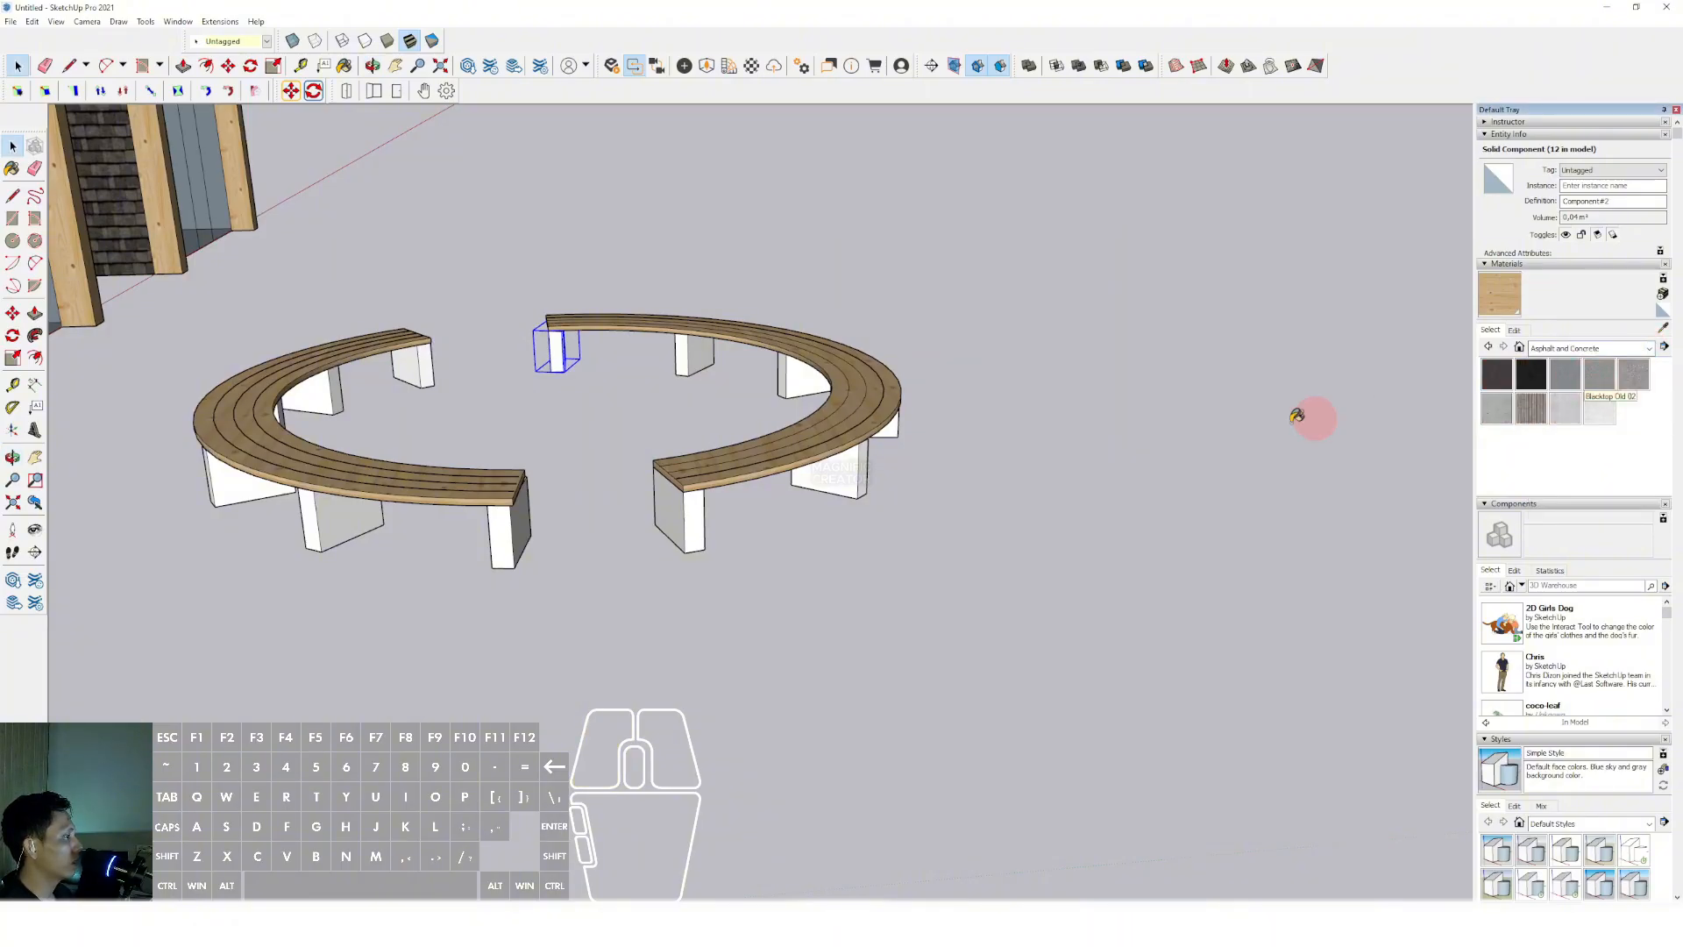
pyautogui.scroll(2, 688, 486)
pyautogui.press('space')
pyautogui.tripleClick(683, 510)
pyautogui.press('b')
pyautogui.click(660, 485)
pyautogui.press('space')
pyautogui.scroll(-2, 688, 447)
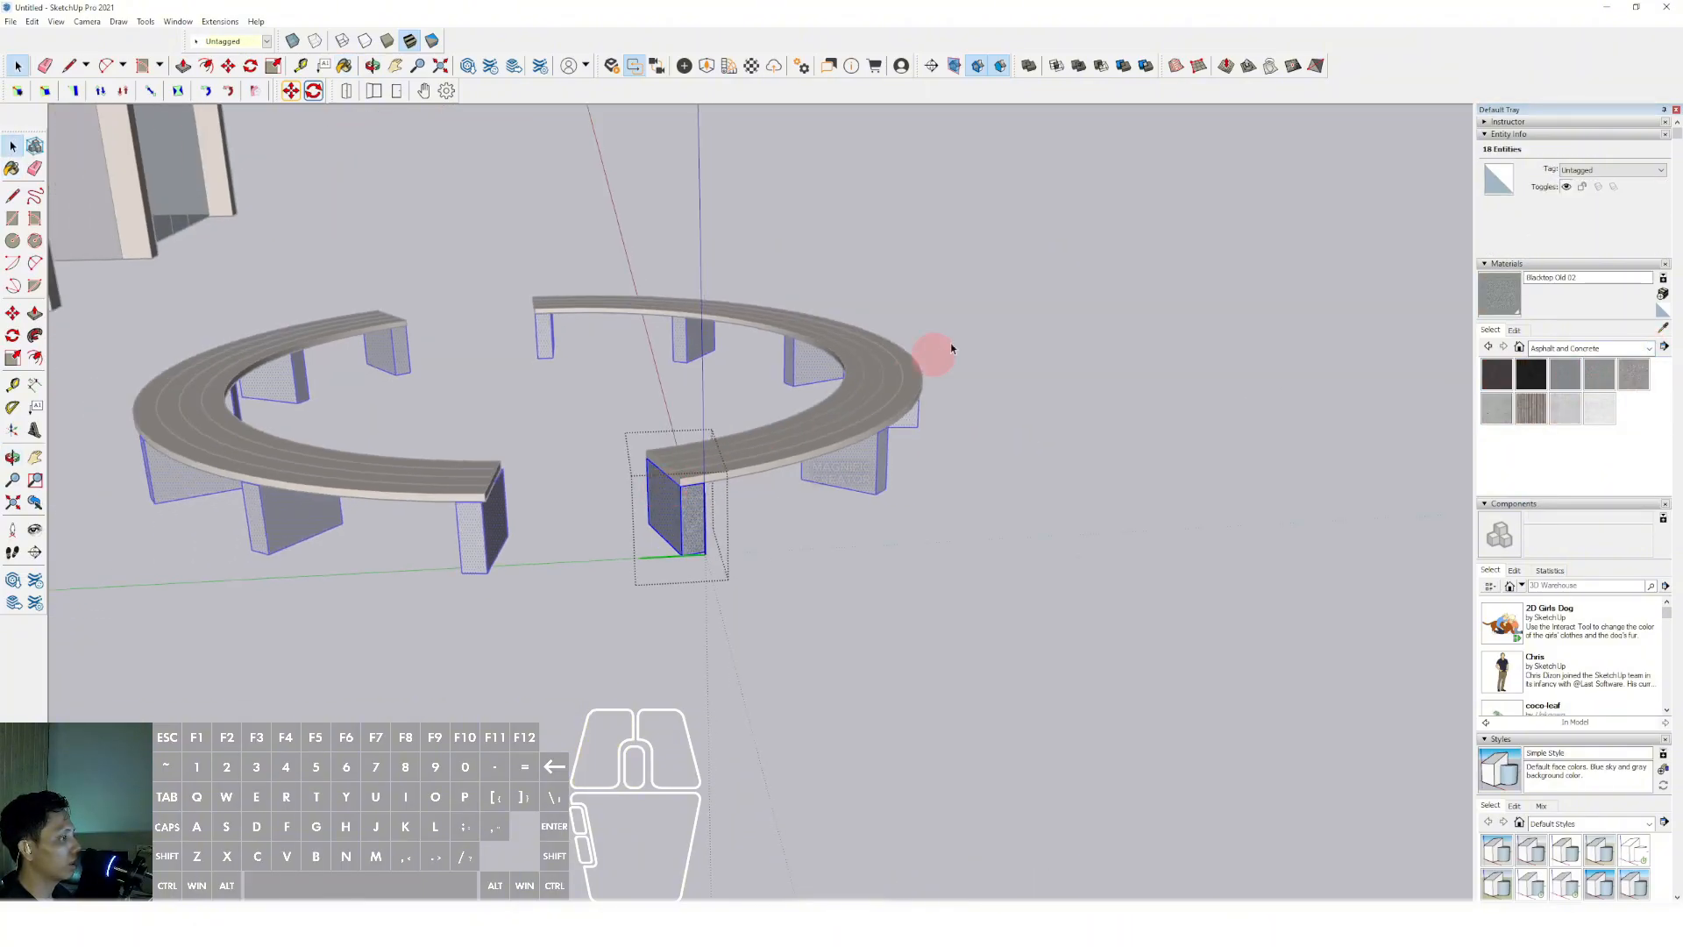
pyautogui.click(950, 344)
# Move both curved benches with their legs along the red axis in front of the first house
pyautogui.moveTo(950, 343); pyautogui.dragTo(727, 491, button='middle')
pyautogui.scroll(-4, 880, 424)
pyautogui.press('space')
pyautogui.moveTo(575, 409); pyautogui.dragTo(906, 639)
pyautogui.press('m')
pyautogui.click(872, 599)
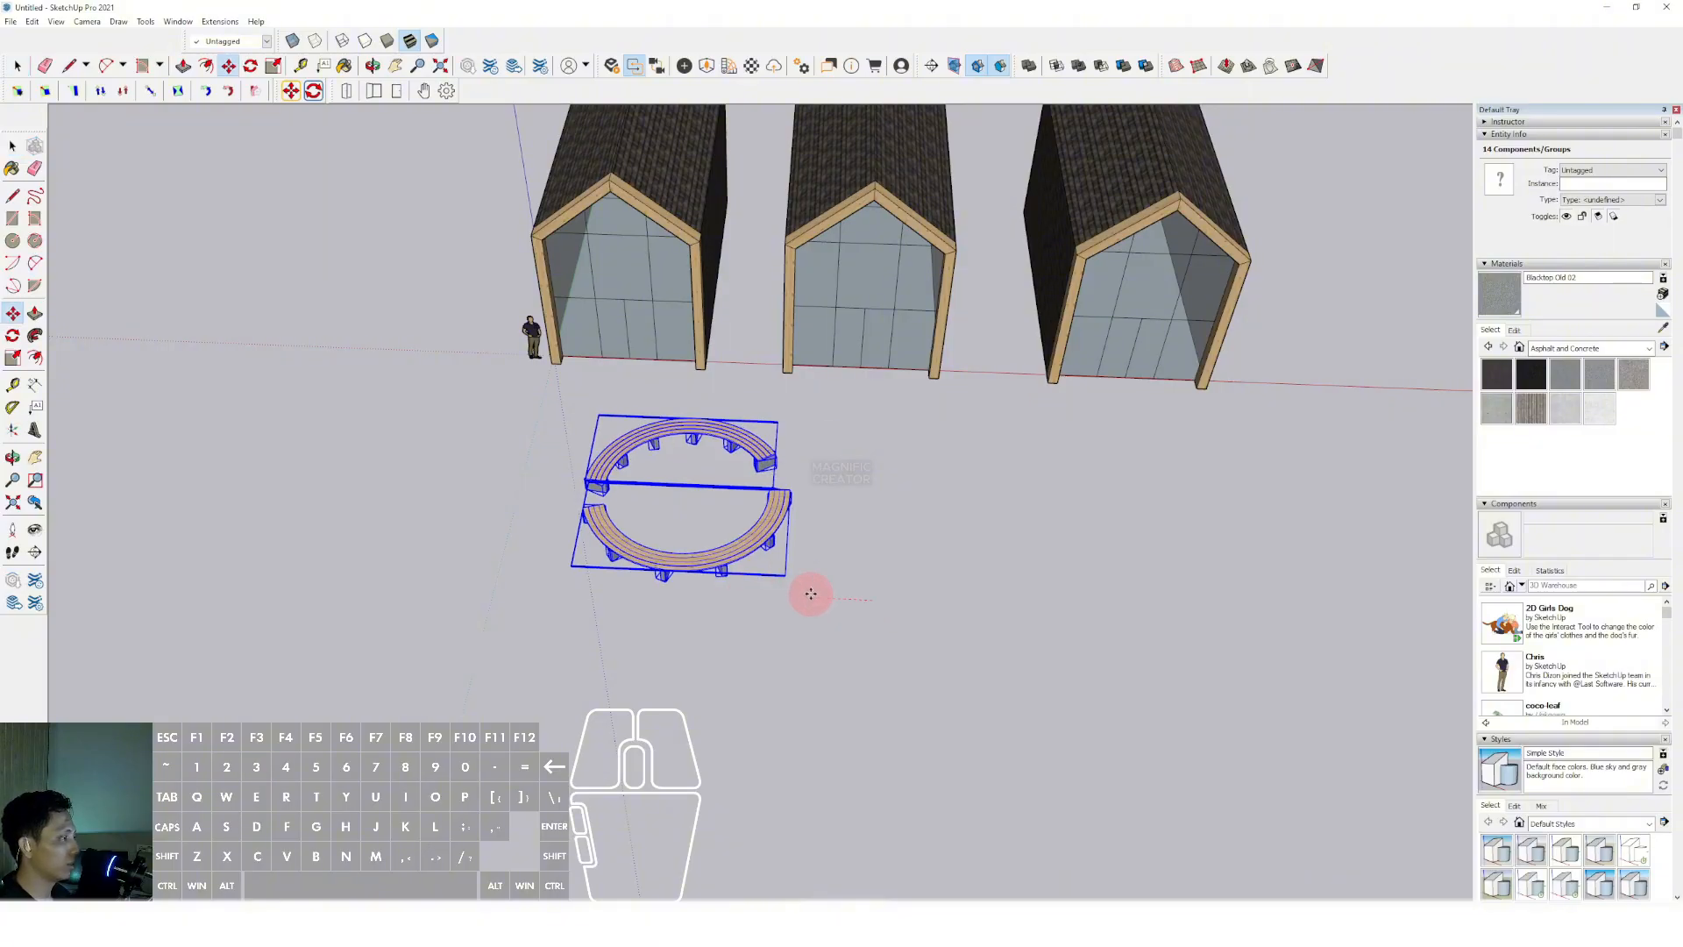
pyautogui.keyDown('shift'); pyautogui.click(737, 586); pyautogui.keyUp('shift')
# Copy the bench ring along the red axis in front of the second house and again in front of the third
pyautogui.keyDown('ctrl'); pyautogui.click(693, 590); pyautogui.keyUp('ctrl')
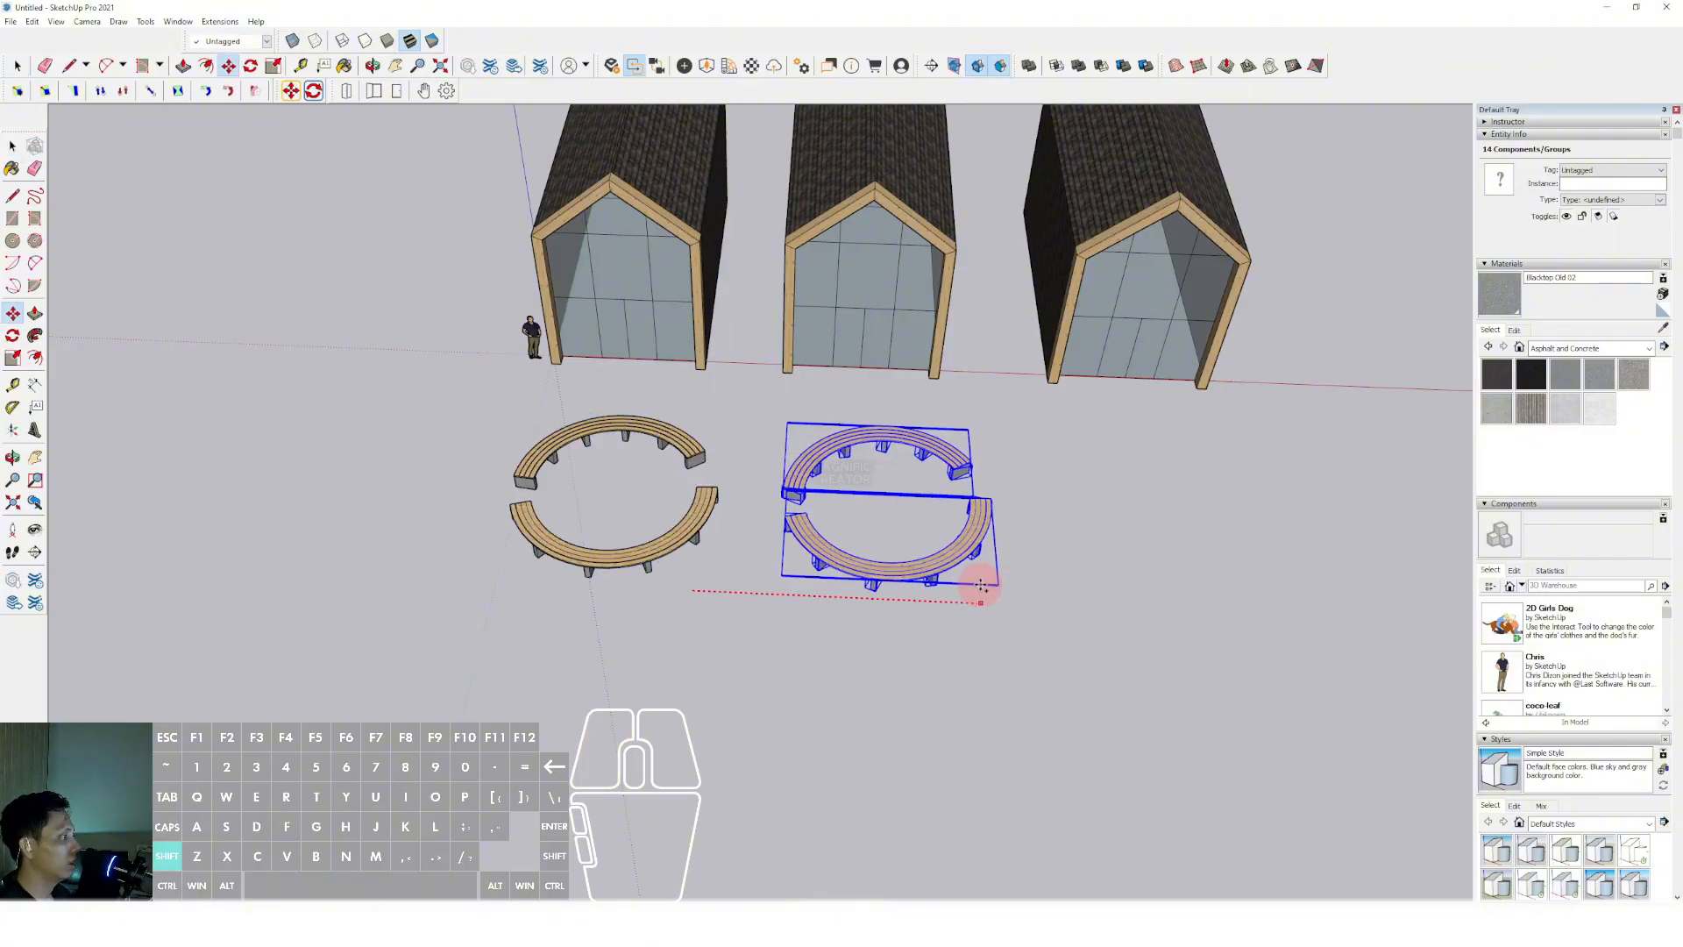
pyautogui.click(983, 588)
pyautogui.keyDown('ctrl'); pyautogui.click(953, 633); pyautogui.keyUp('ctrl')
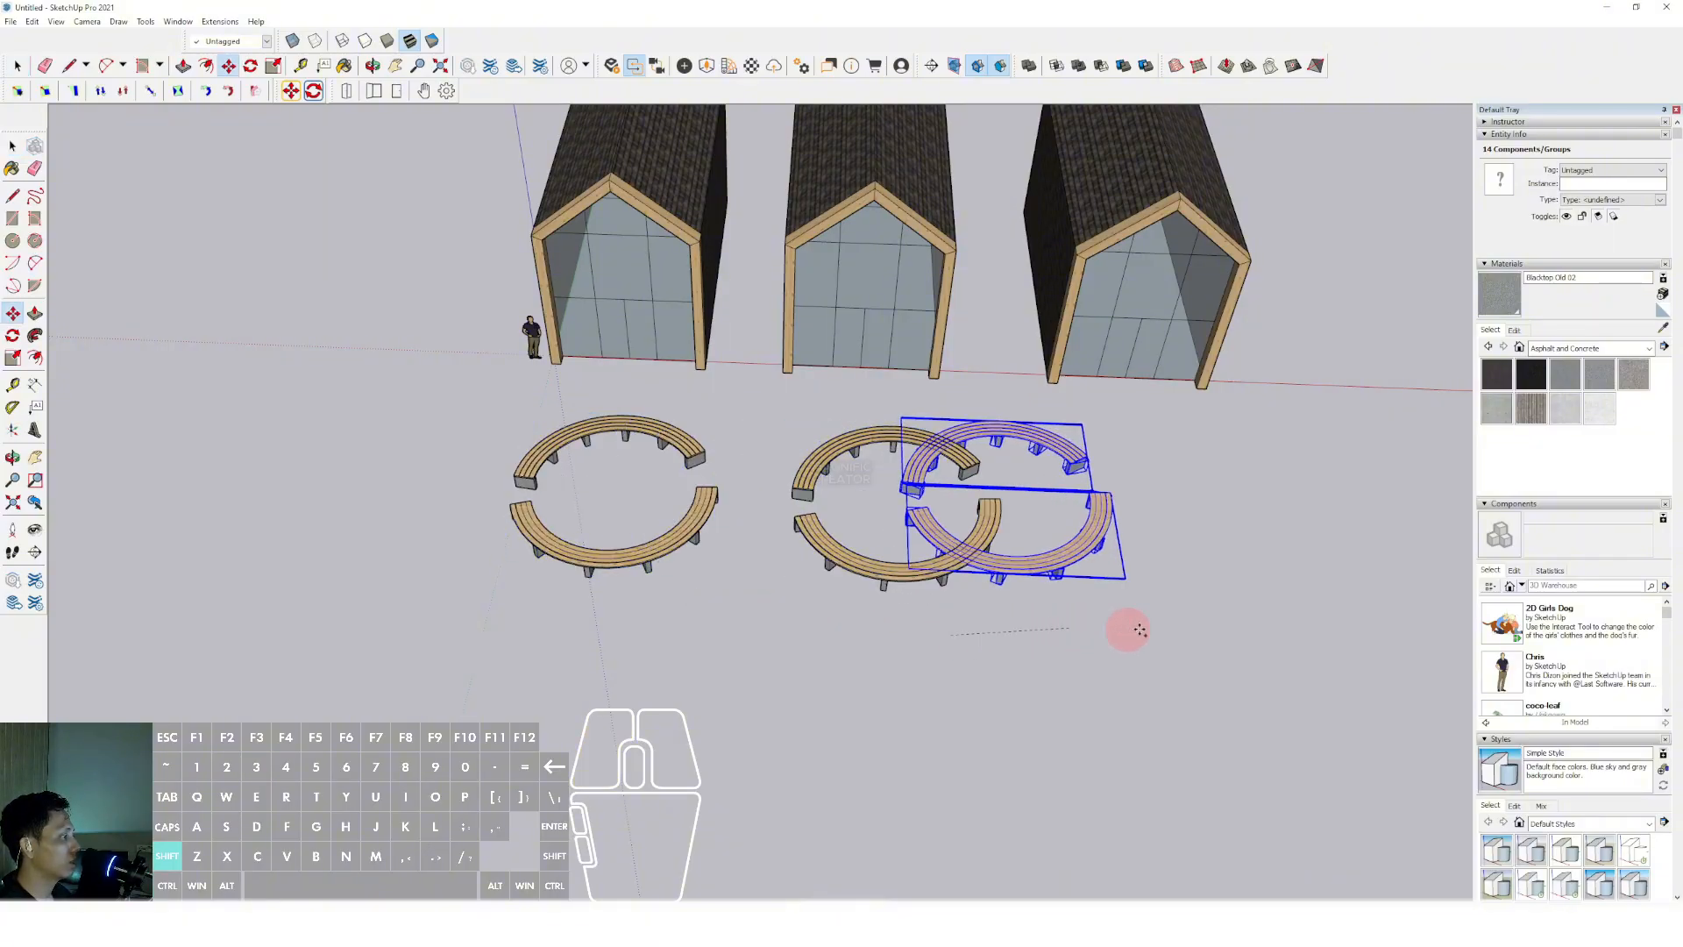
pyautogui.click(1286, 662)
pyautogui.press('space')
pyautogui.moveTo(838, 573); pyautogui.dragTo(951, 355, button='middle')
pyautogui.scroll(3, 766, 433)
pyautogui.keyDown('shift'); pyautogui.moveTo(766, 433); pyautogui.dragTo(699, 473, button='middle'); pyautogui.keyUp('shift')
pyautogui.click(1291, 316)
pyautogui.scroll(-4, 555, 421)
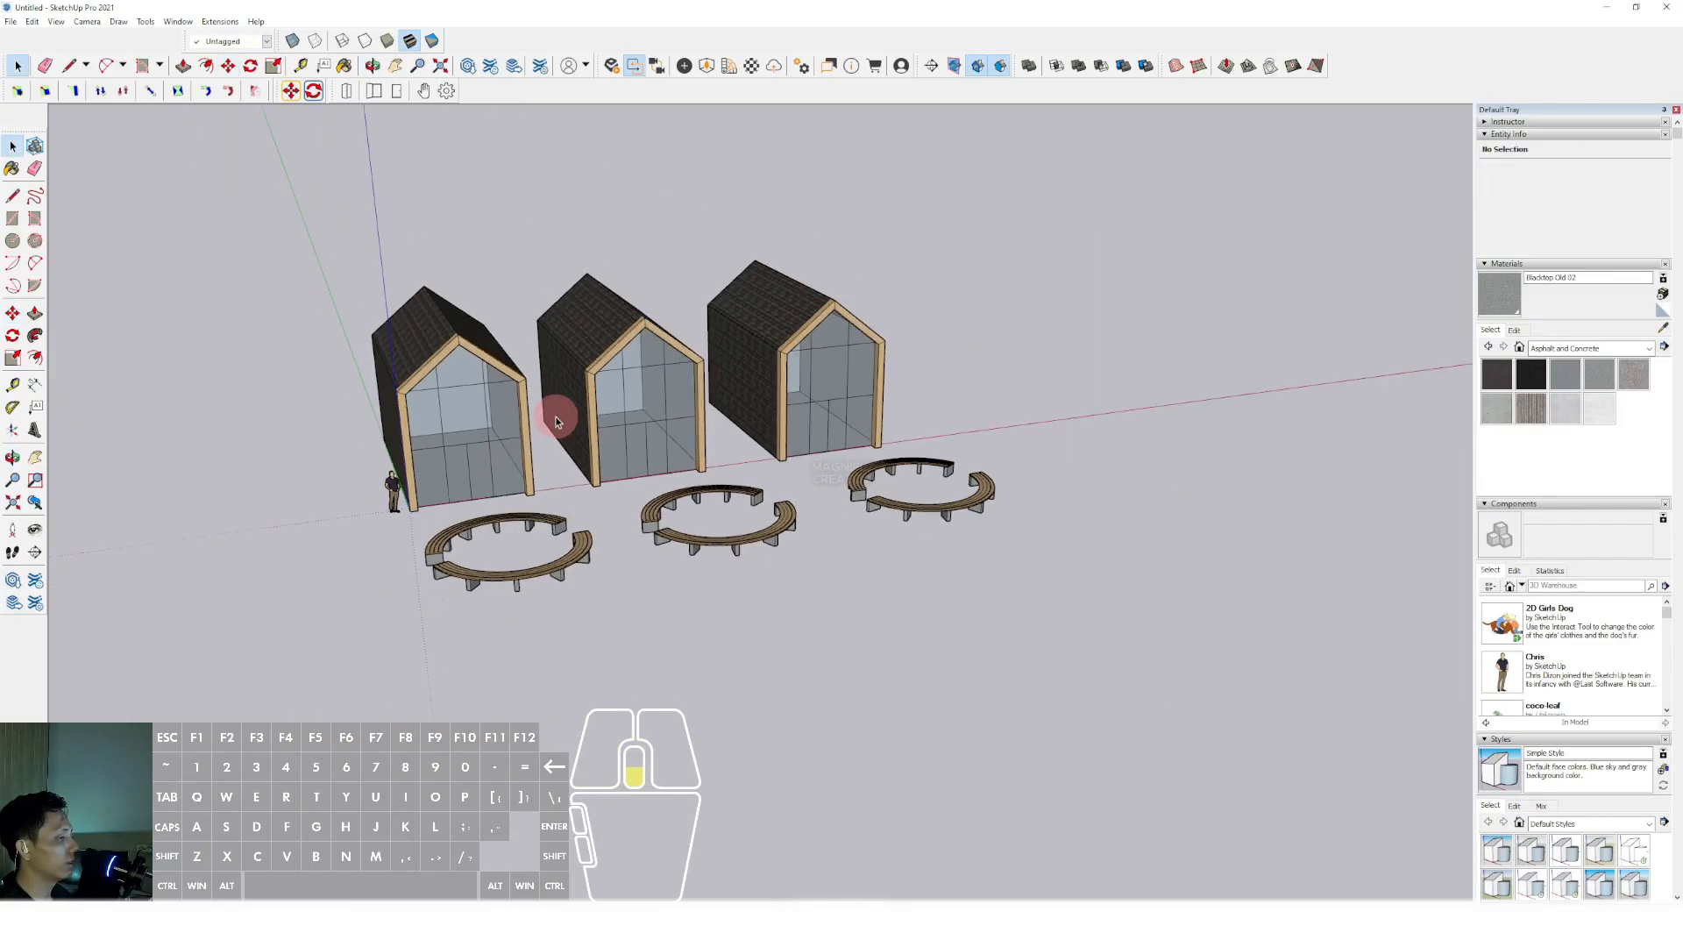
# Draw a large ground rectangle extending well beyond the three houses and bench rings
pyautogui.moveTo(556, 421); pyautogui.dragTo(491, 408, button='middle')
pyautogui.press('r')
pyautogui.click(252, 257)
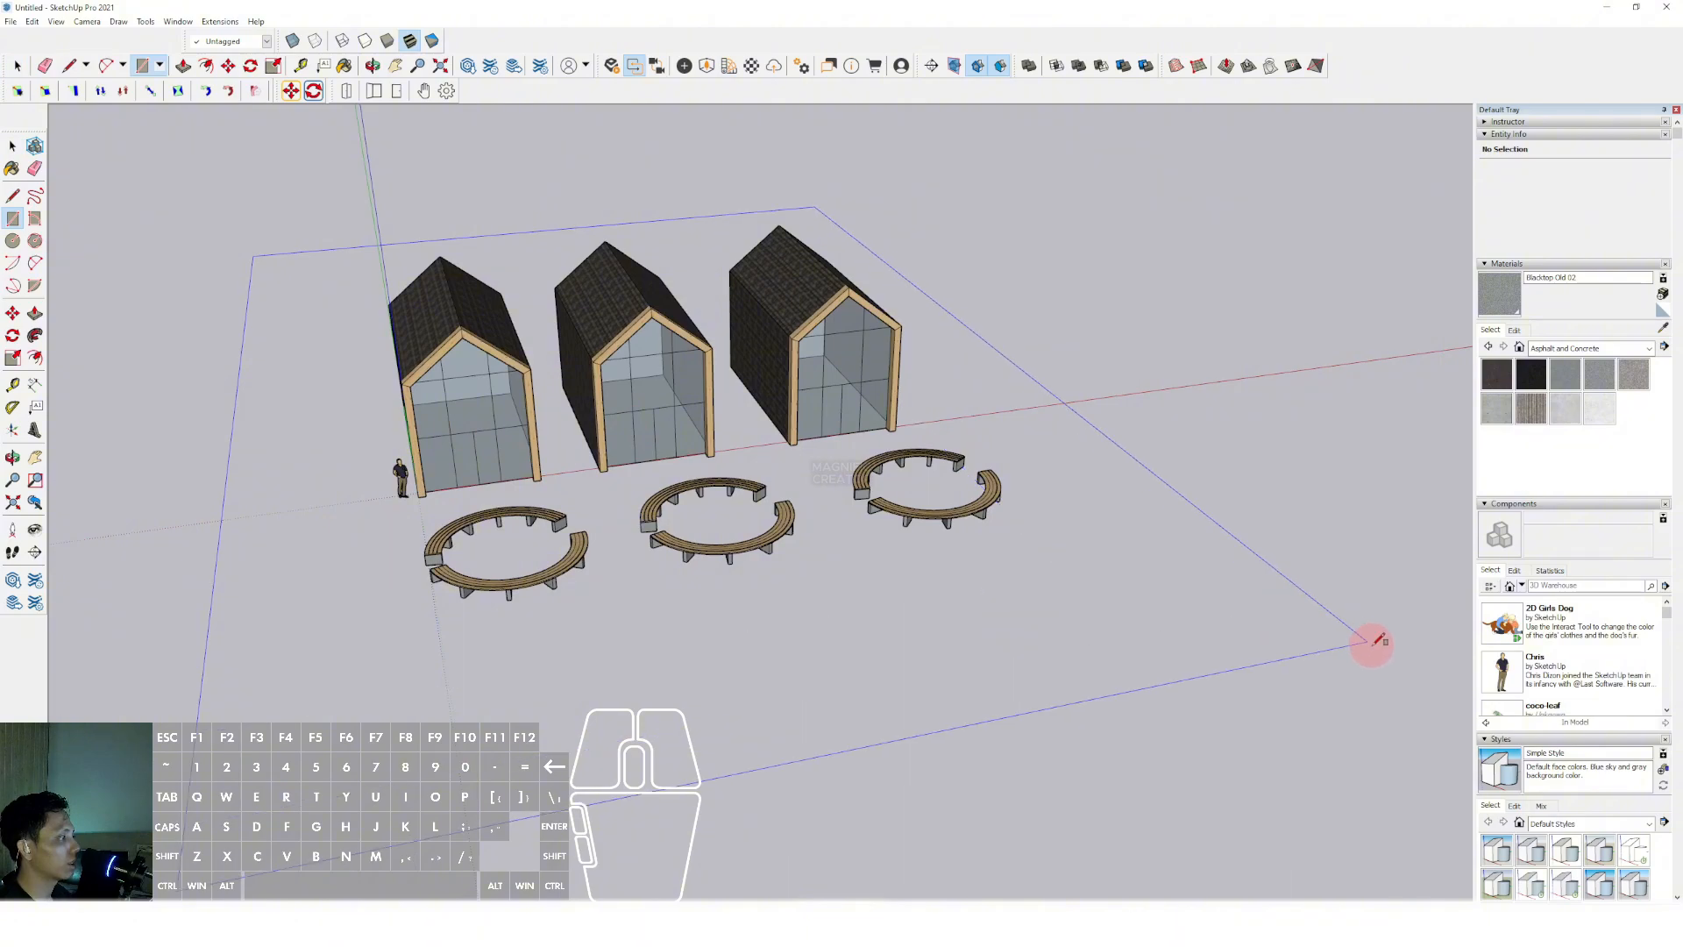
pyautogui.click(1371, 643)
pyautogui.press('space')
# Examine the houses and bench rings on the ground plane from several angles
pyautogui.scroll(3, 965, 424)
pyautogui.scroll(3, 654, 470)
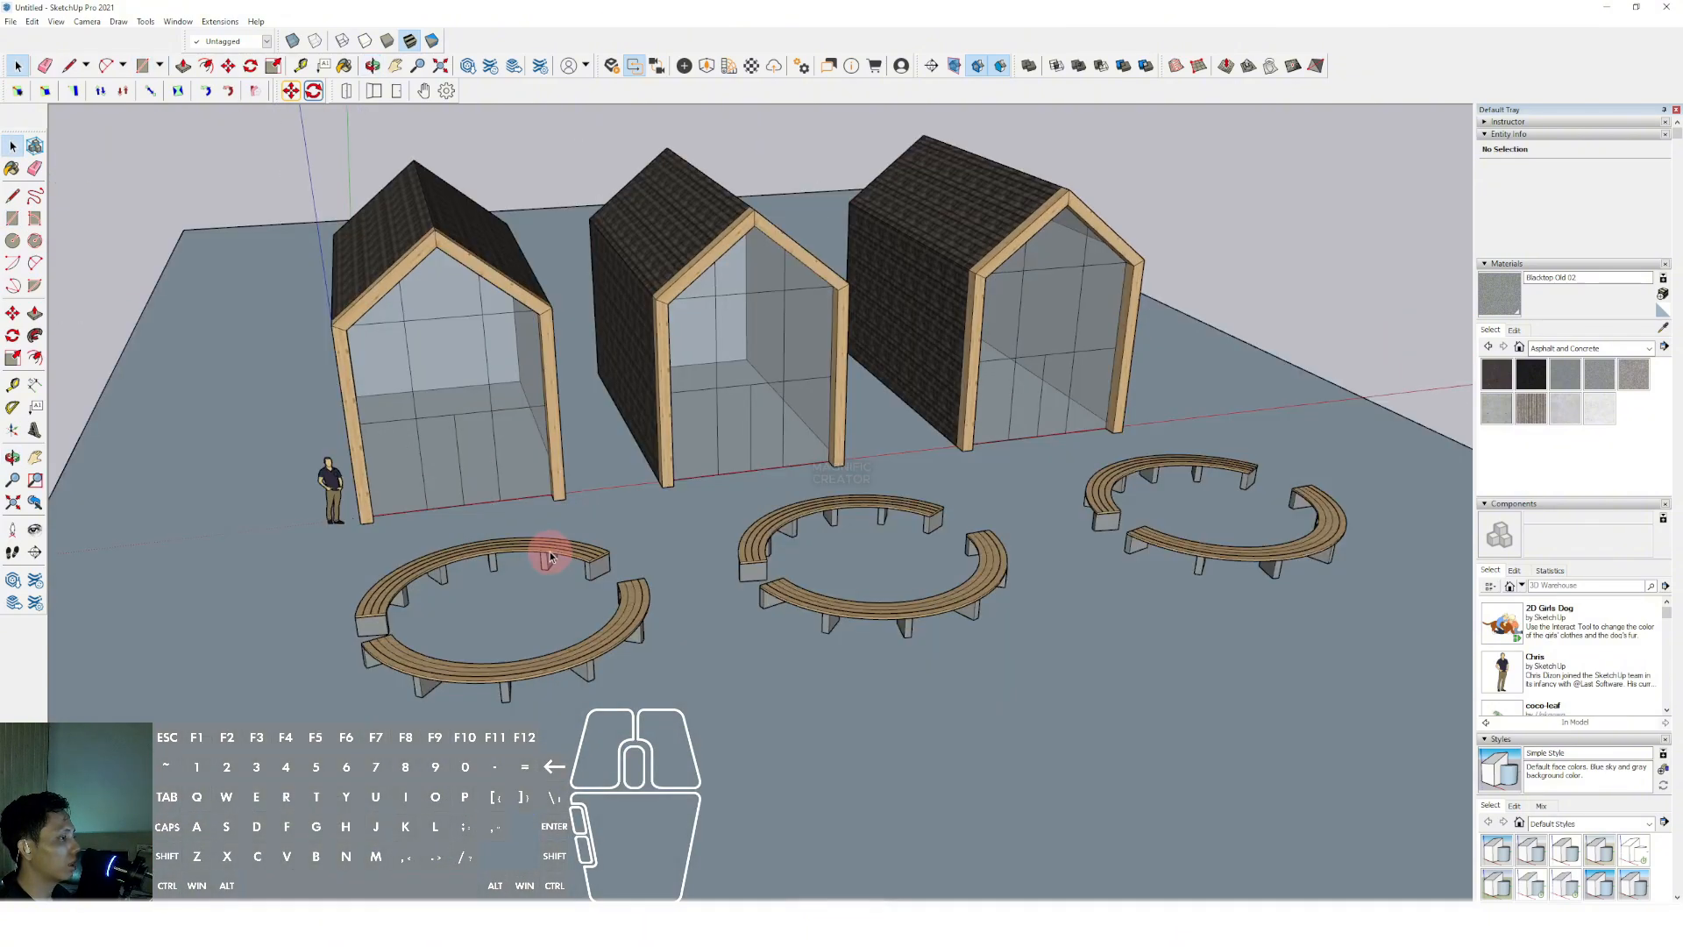
pyautogui.moveTo(551, 556); pyautogui.dragTo(666, 423, button='middle')
pyautogui.scroll(-4, 822, 658)
pyautogui.moveTo(822, 657)
pyautogui.mouseDown(button='middle')
pyautogui.moveTo(777, 571)
pyautogui.moveTo(902, 582)
pyautogui.moveTo(759, 547)
pyautogui.moveTo(778, 515)
pyautogui.moveTo(833, 556)
pyautogui.moveTo(920, 563)
pyautogui.moveTo(626, 579)
pyautogui.mouseUp(button='middle')
pyautogui.scroll(1, 805, 612)
pyautogui.scroll(2, 628, 579)
pyautogui.moveTo(721, 509); pyautogui.dragTo(684, 561, button='middle')
pyautogui.scroll(3, 586, 582)
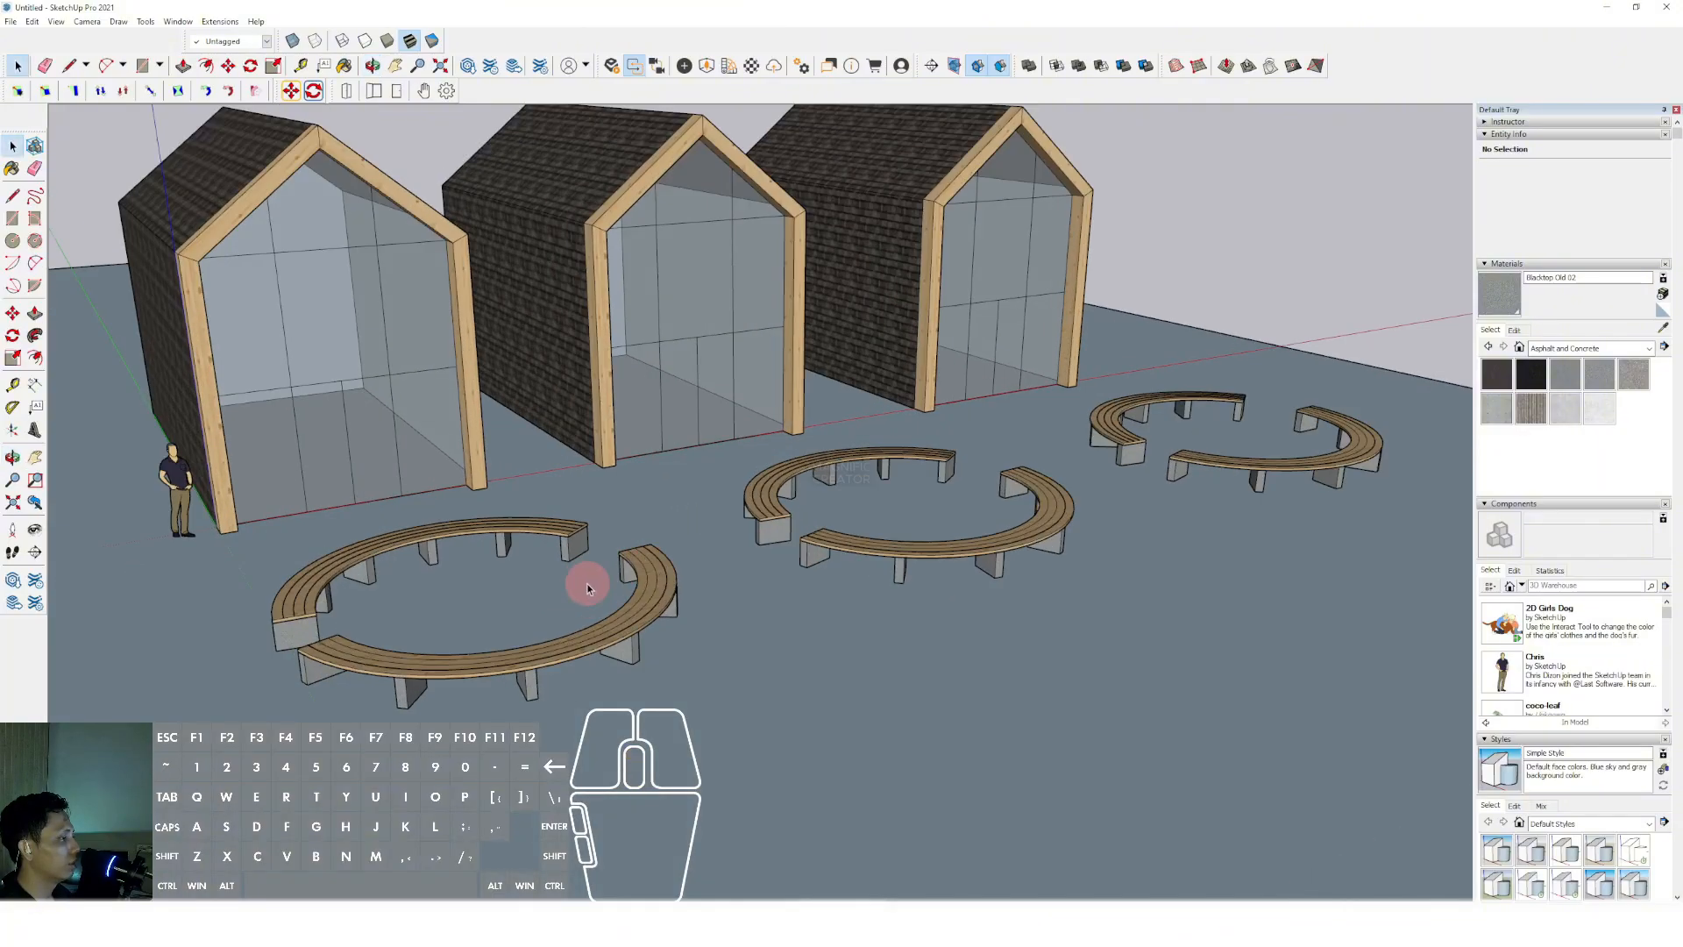
pyautogui.moveTo(587, 582); pyautogui.dragTo(639, 649, button='middle')
pyautogui.scroll(2, 627, 647)
pyautogui.keyDown('shift'); pyautogui.moveTo(605, 644); pyautogui.dragTo(661, 628, button='middle'); pyautogui.keyUp('shift')
pyautogui.scroll(-2, 663, 587)
# Draw four planting circles on the ground: one in front of each gap between houses and one beyond each end of the row
pyautogui.press('c')
pyautogui.scroll(1, 647, 626)
pyautogui.scroll(-2, 650, 628)
pyautogui.scroll(2, 793, 476)
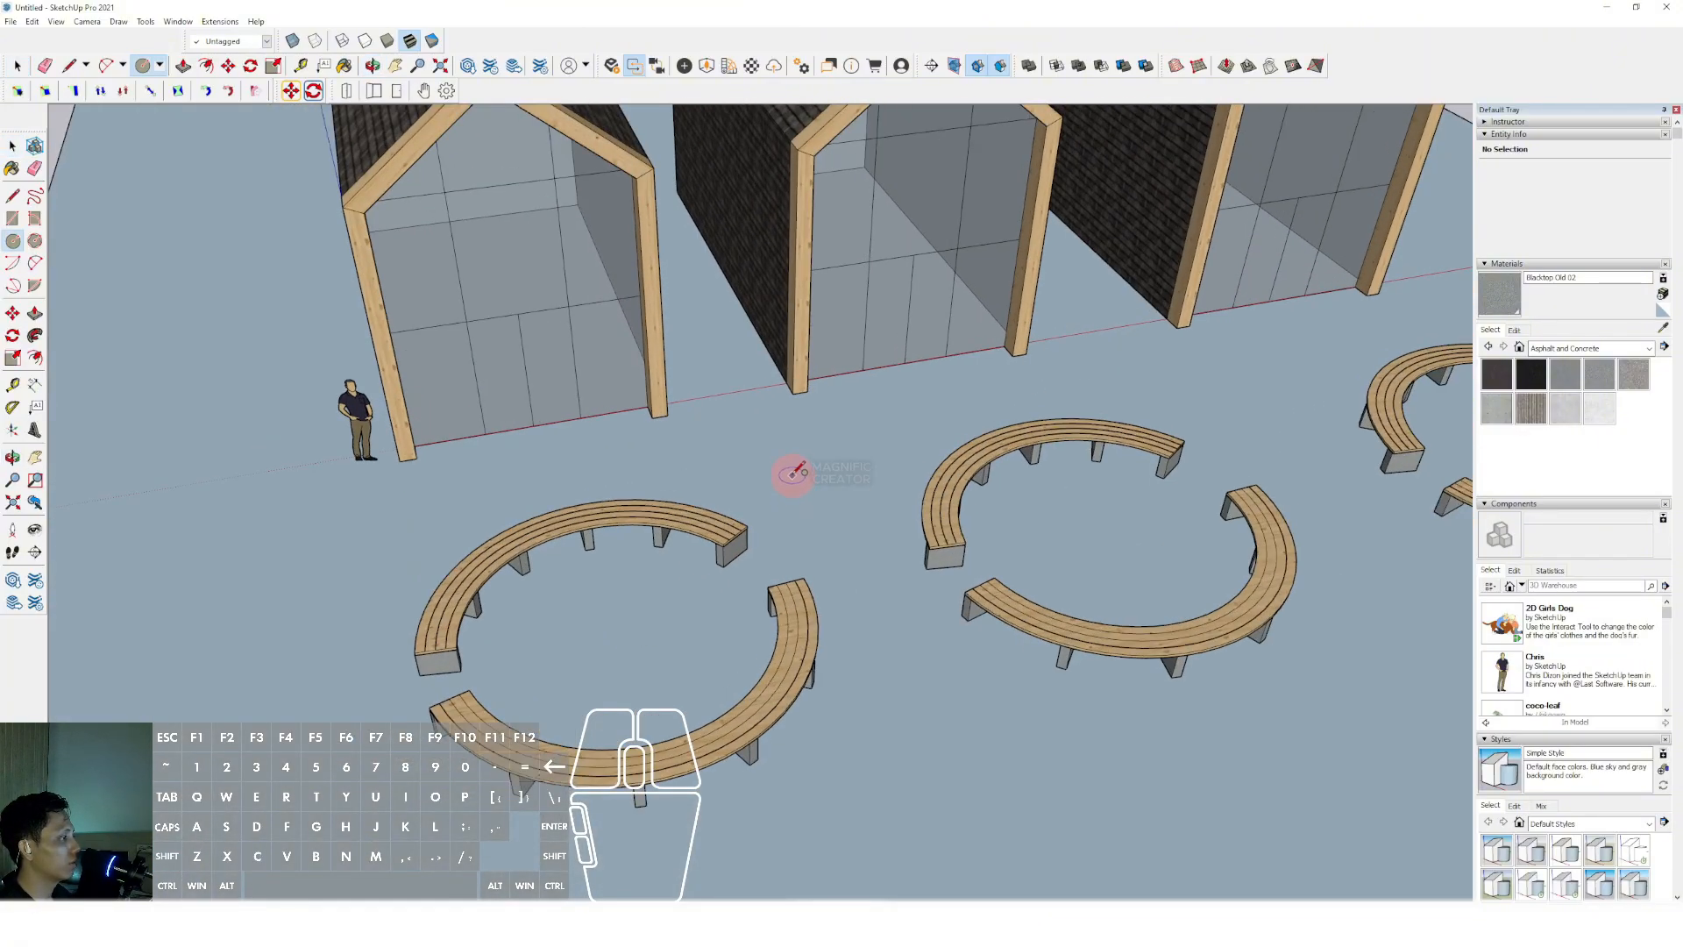
pyautogui.press('space')
pyautogui.scroll(-5, 872, 470)
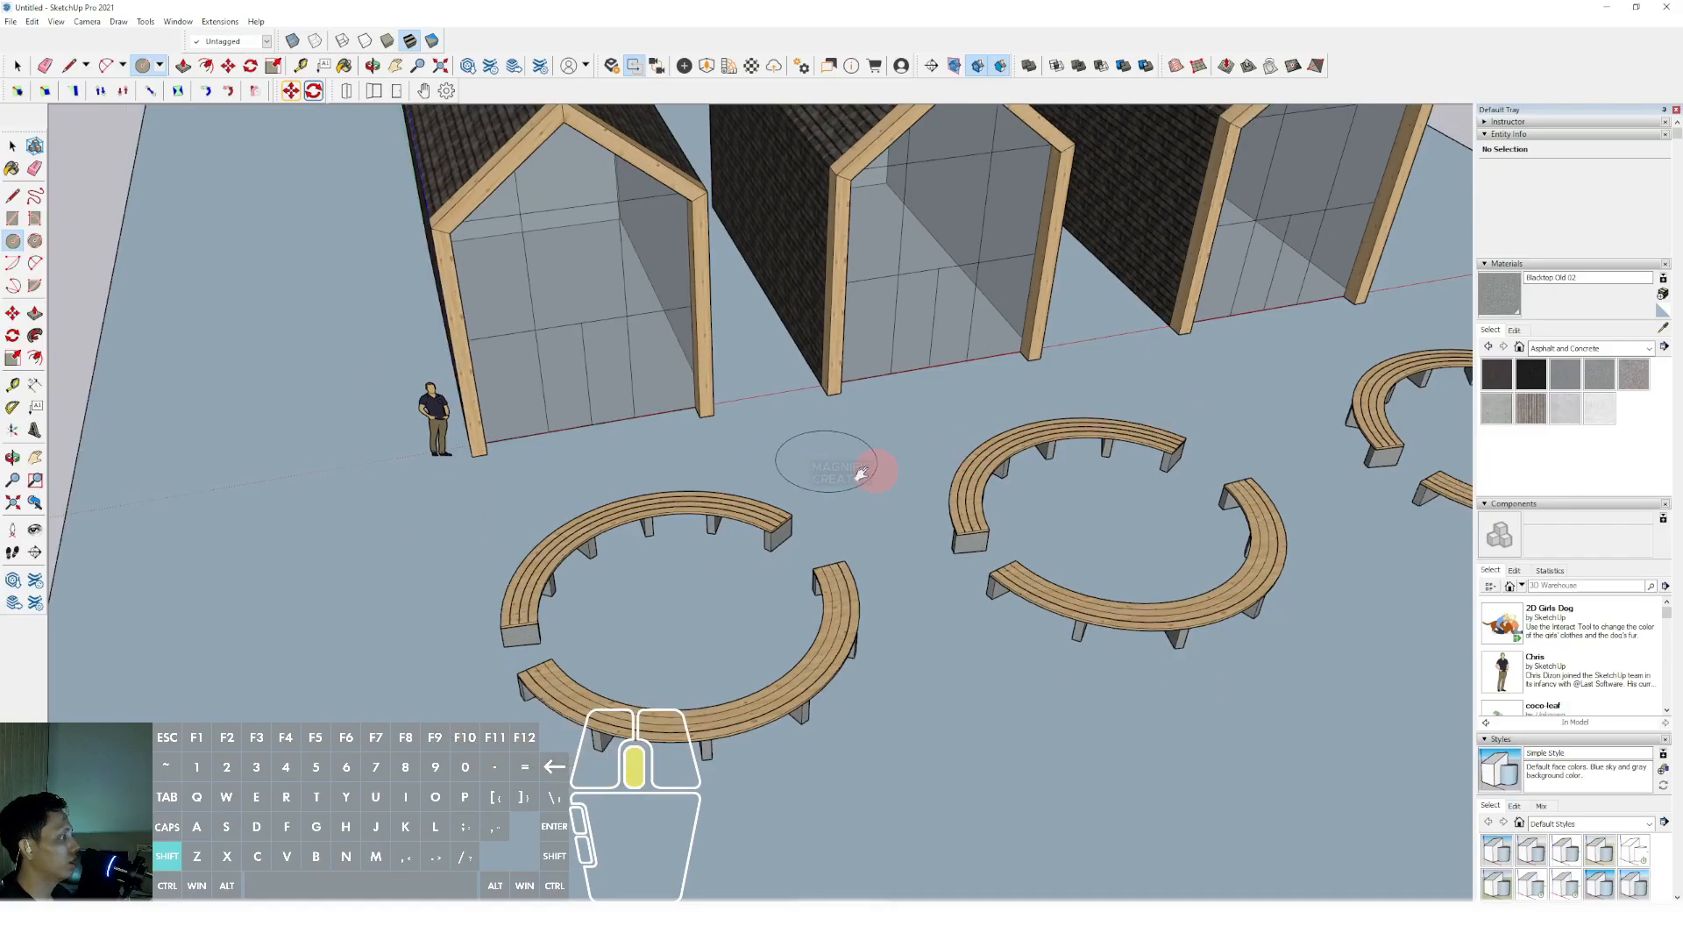
pyautogui.press('c')
pyautogui.click(817, 462)
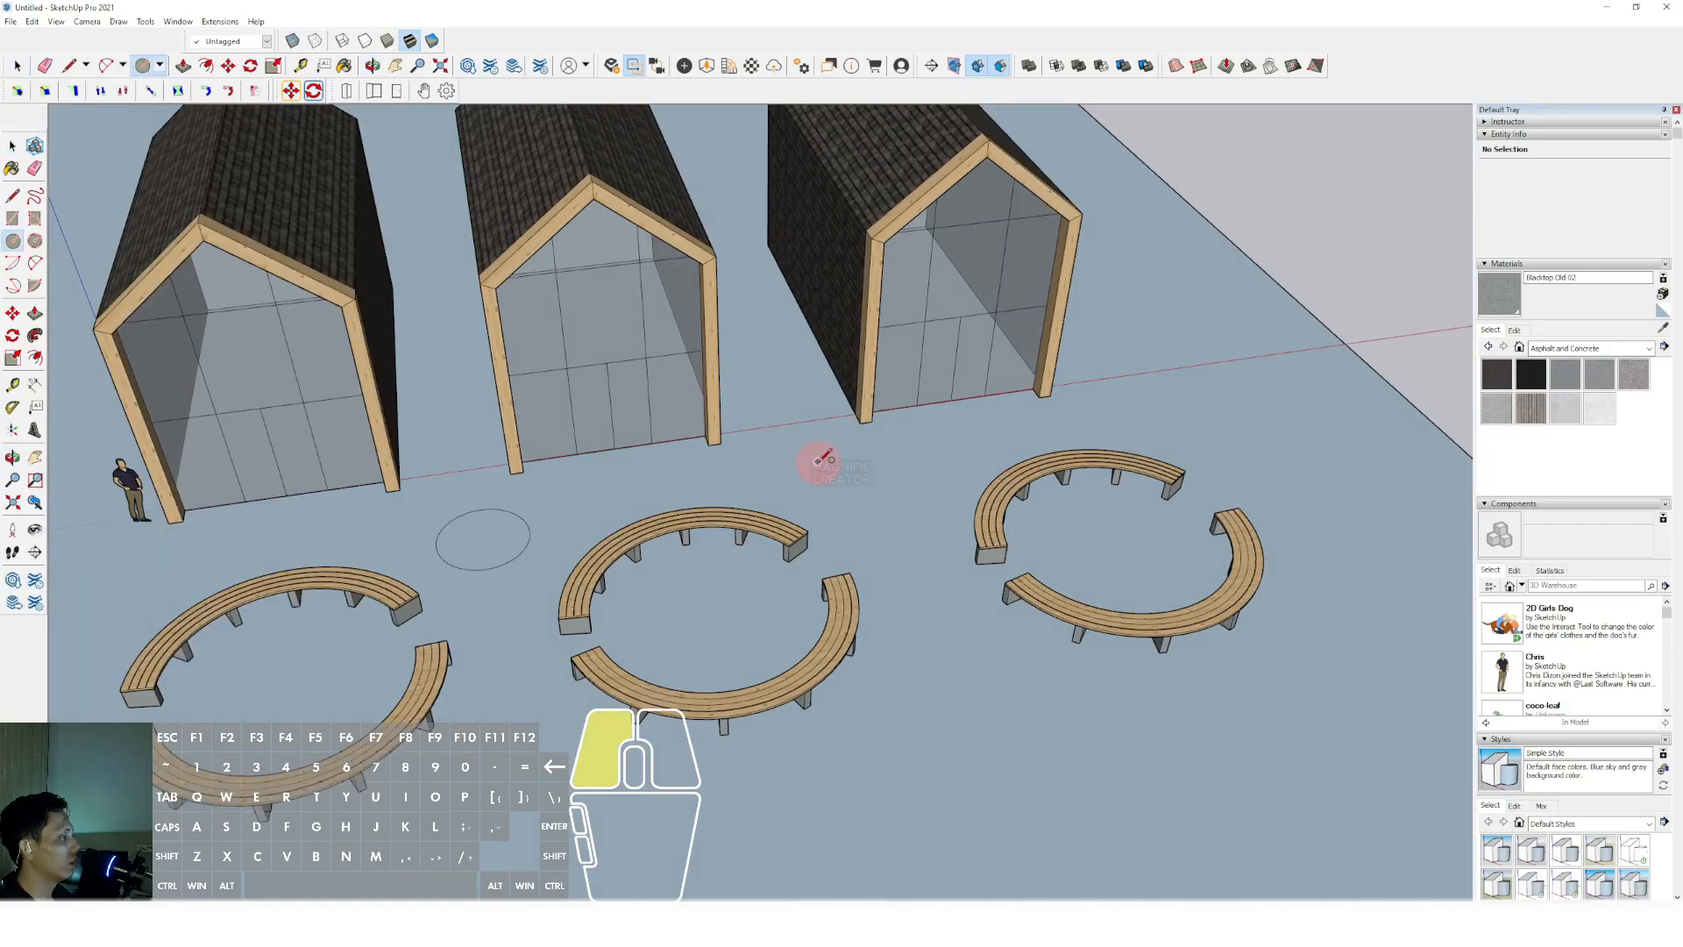
pyautogui.click(865, 473)
pyautogui.click(1297, 416)
pyautogui.press('space')
pyautogui.scroll(-2, 1271, 412)
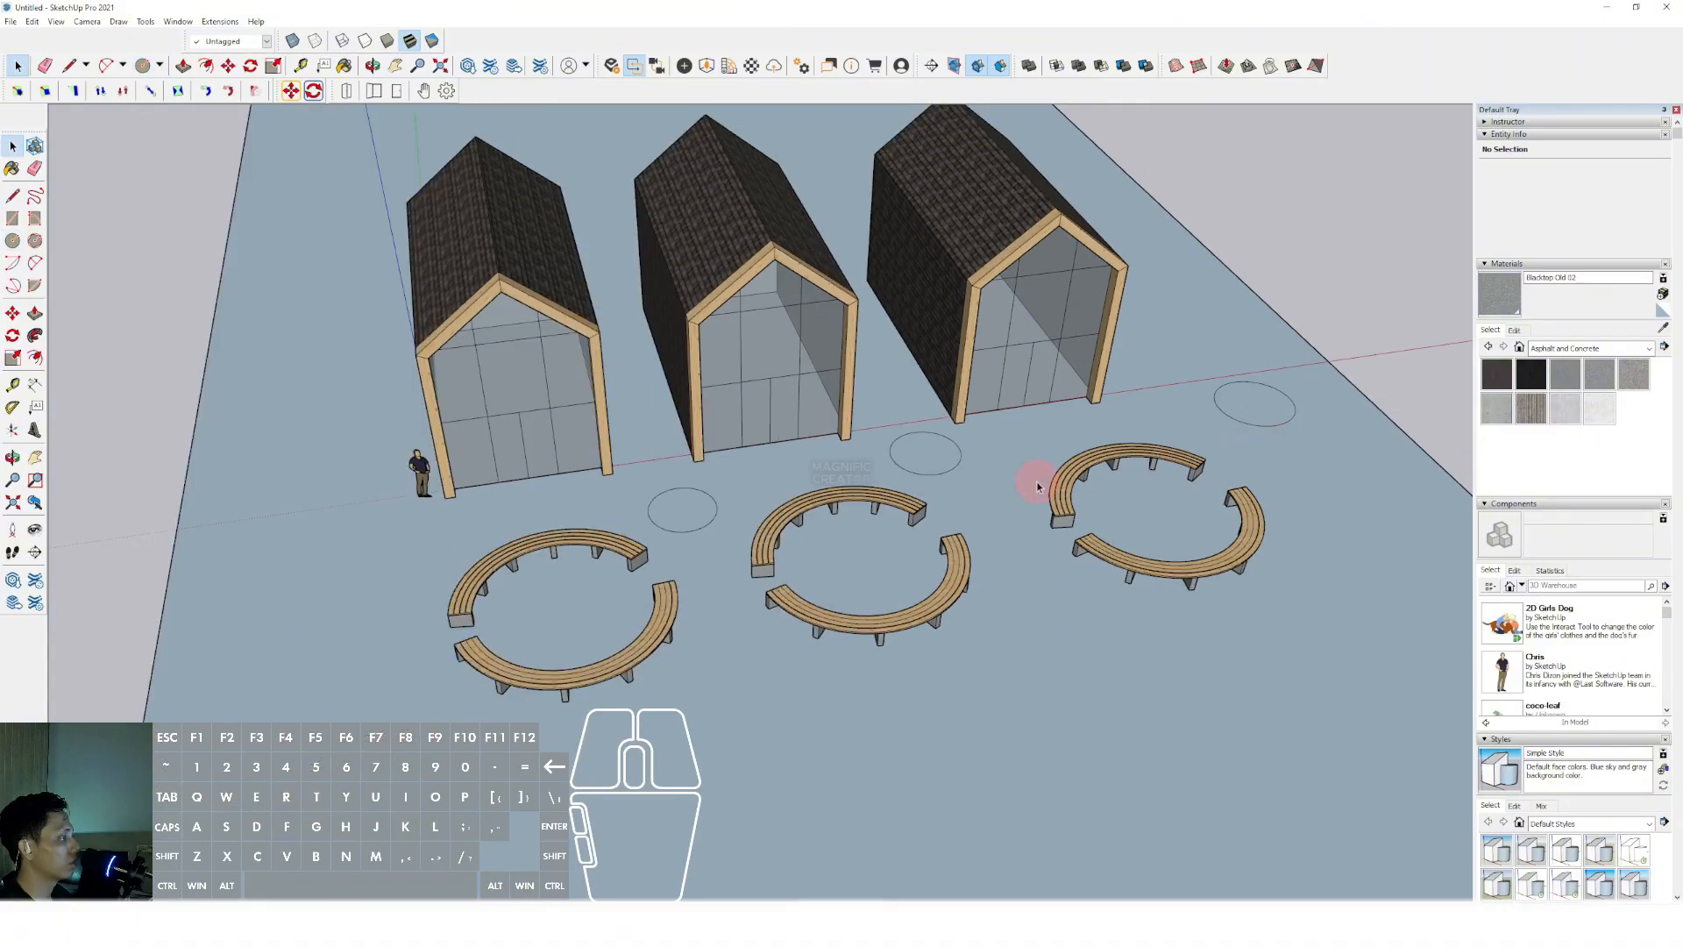
pyautogui.click(305, 569)
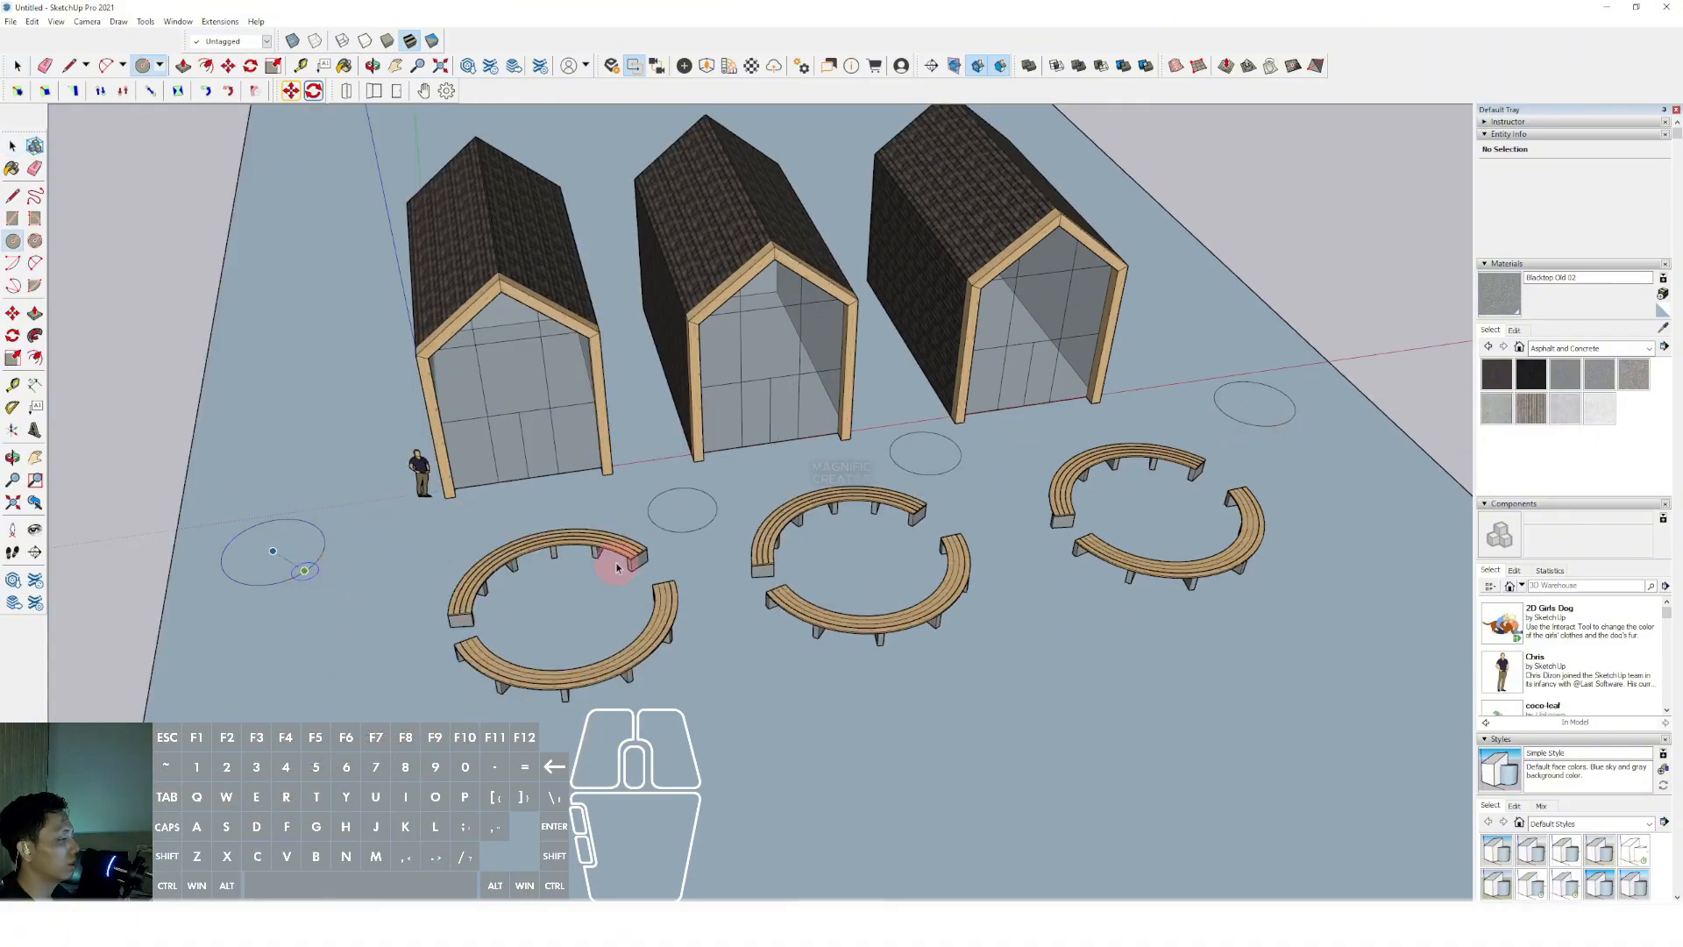
pyautogui.press('space')
# Paint the four ground circles with Grass Light Green from the landscaping materials
pyautogui.moveTo(894, 535); pyautogui.dragTo(1002, 501, button='middle')
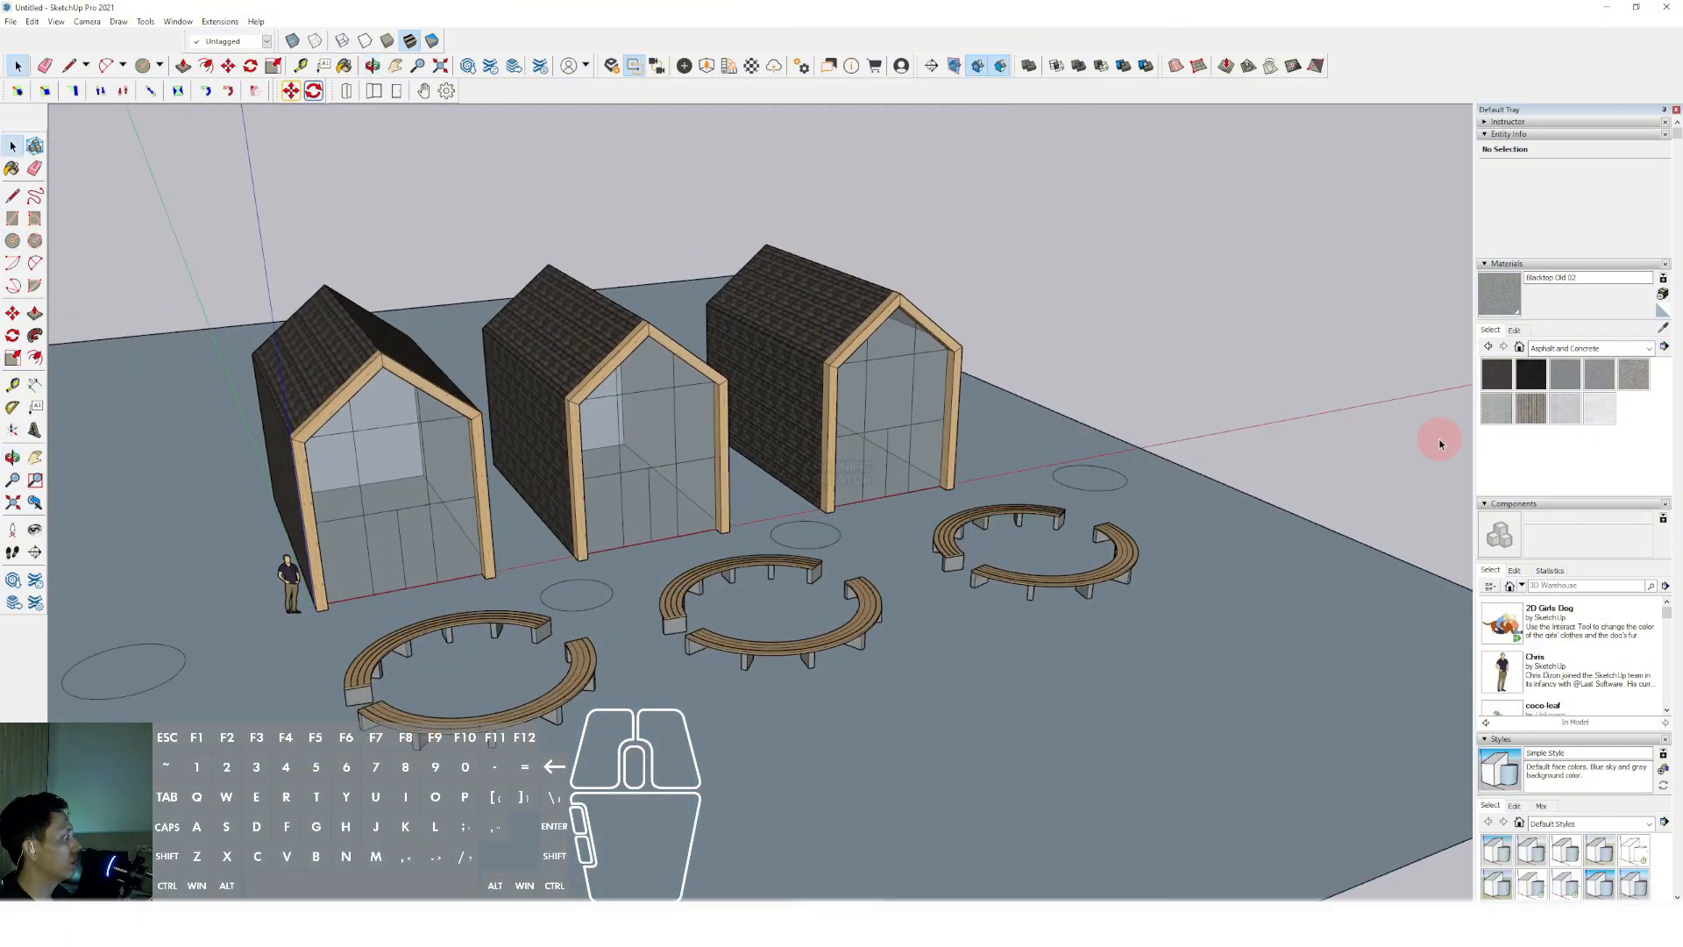
pyautogui.click(1649, 354)
pyautogui.click(1578, 412)
pyautogui.click(1565, 443)
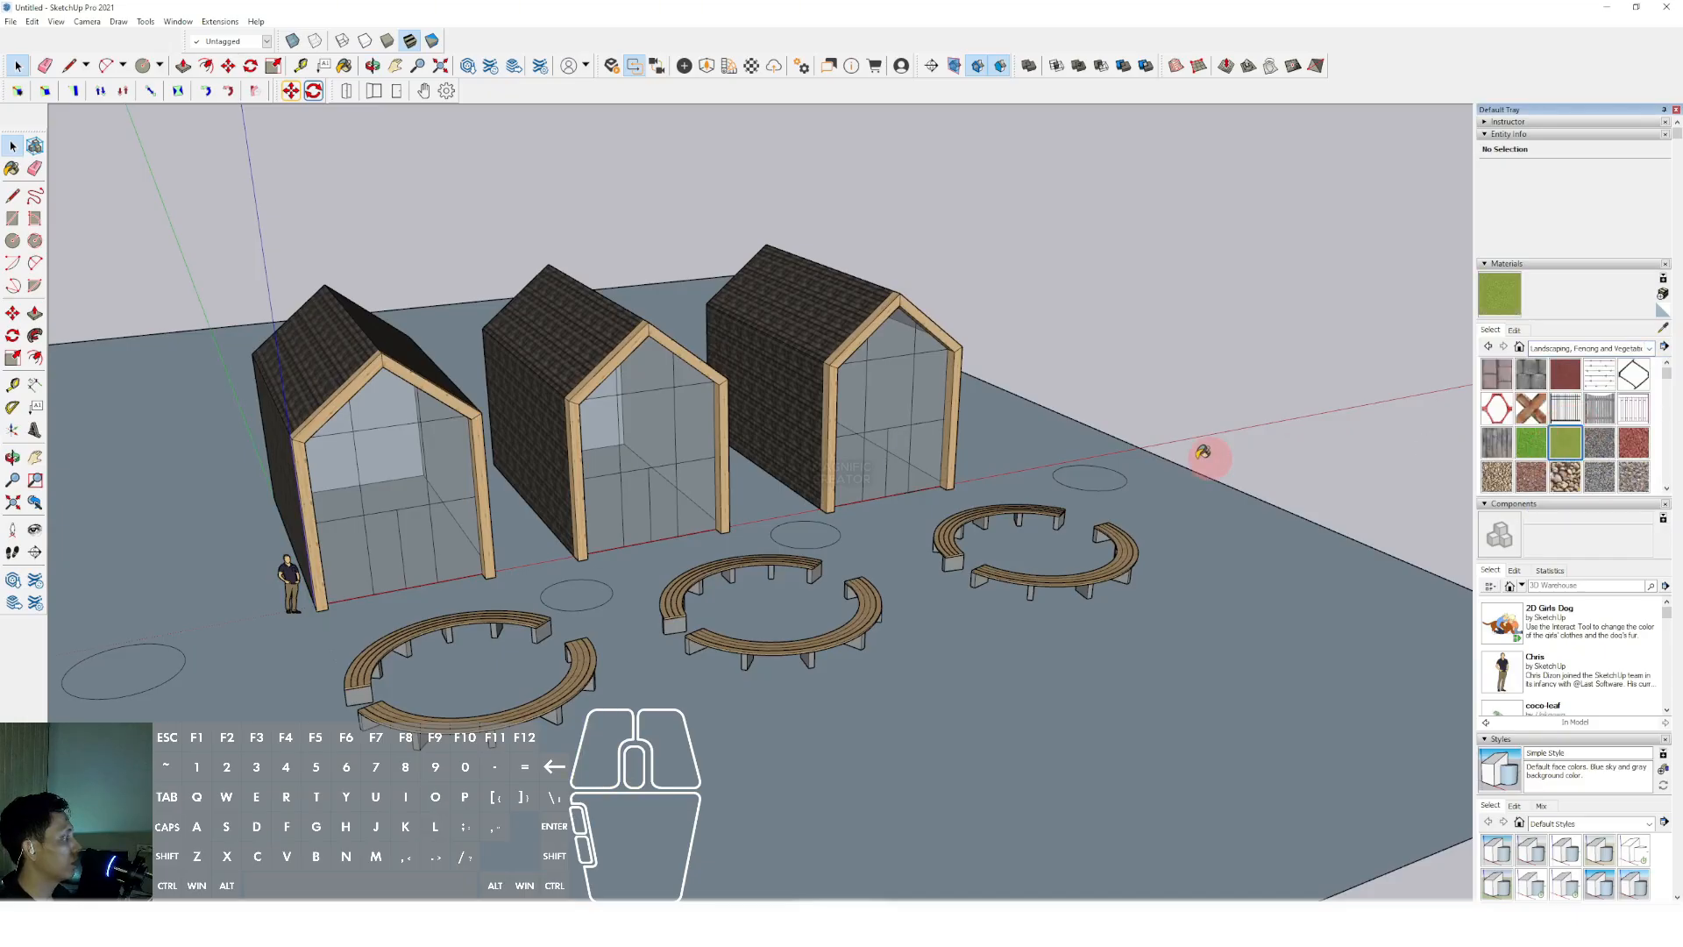
pyautogui.click(1068, 477)
pyautogui.click(587, 581)
pyautogui.click(150, 657)
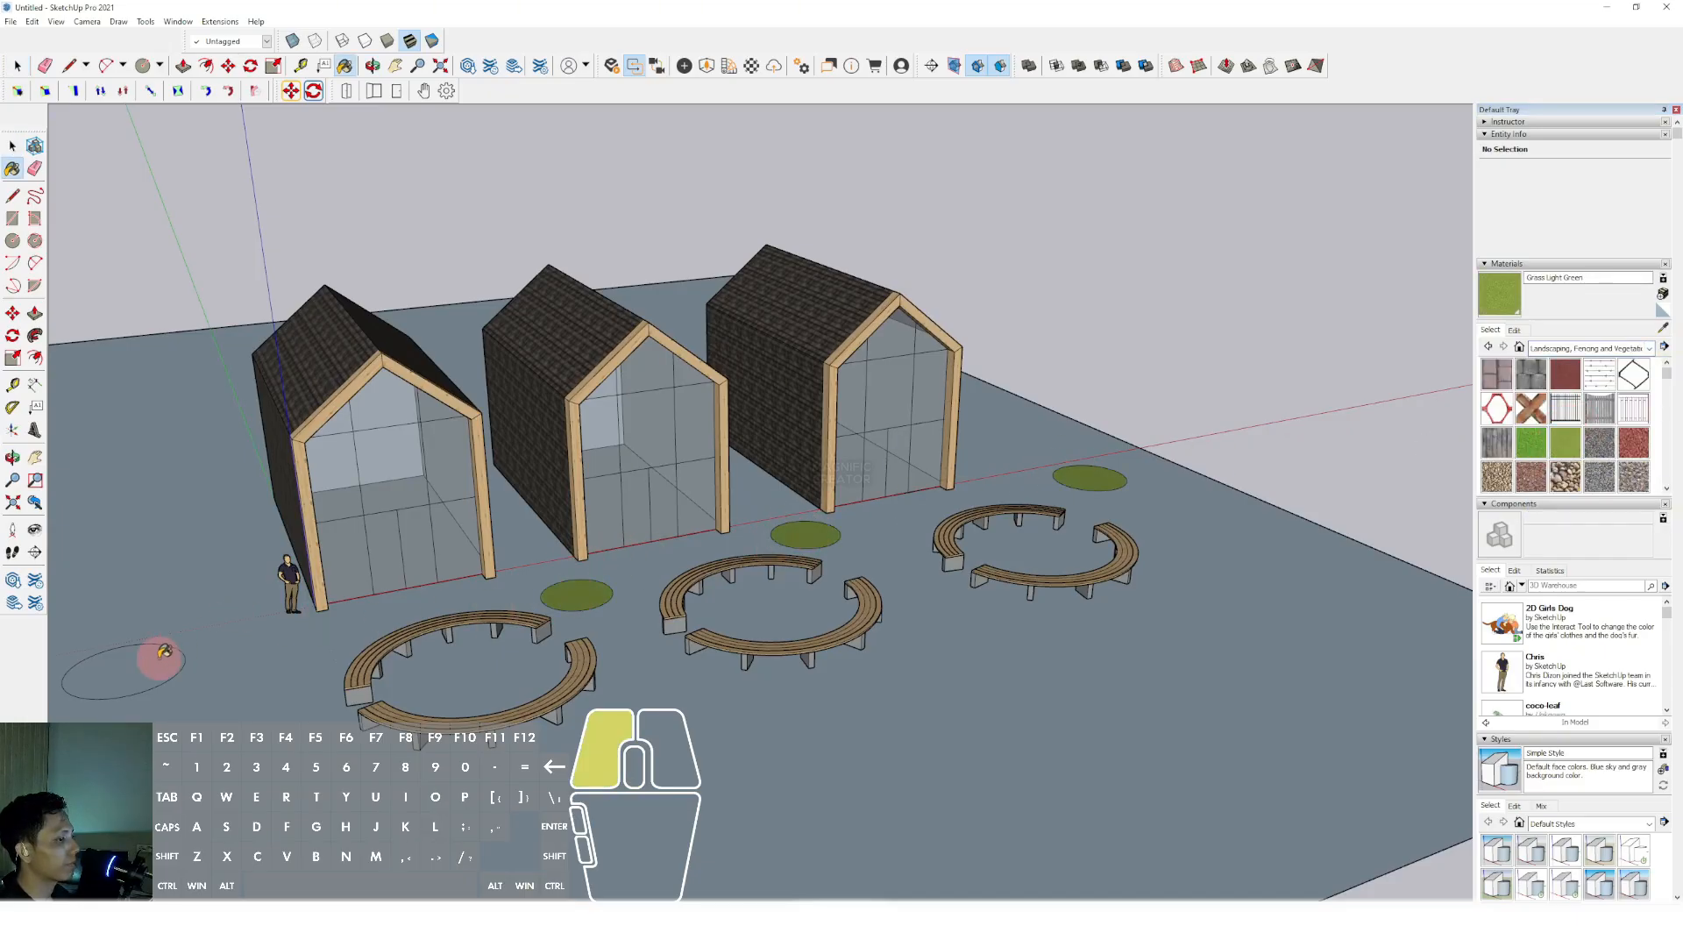
pyautogui.press('space')
# Paint the surrounding ground face with Pavers Flagstone Gray
pyautogui.scroll(-4, 928, 500)
pyautogui.scroll(-3, 1640, 430)
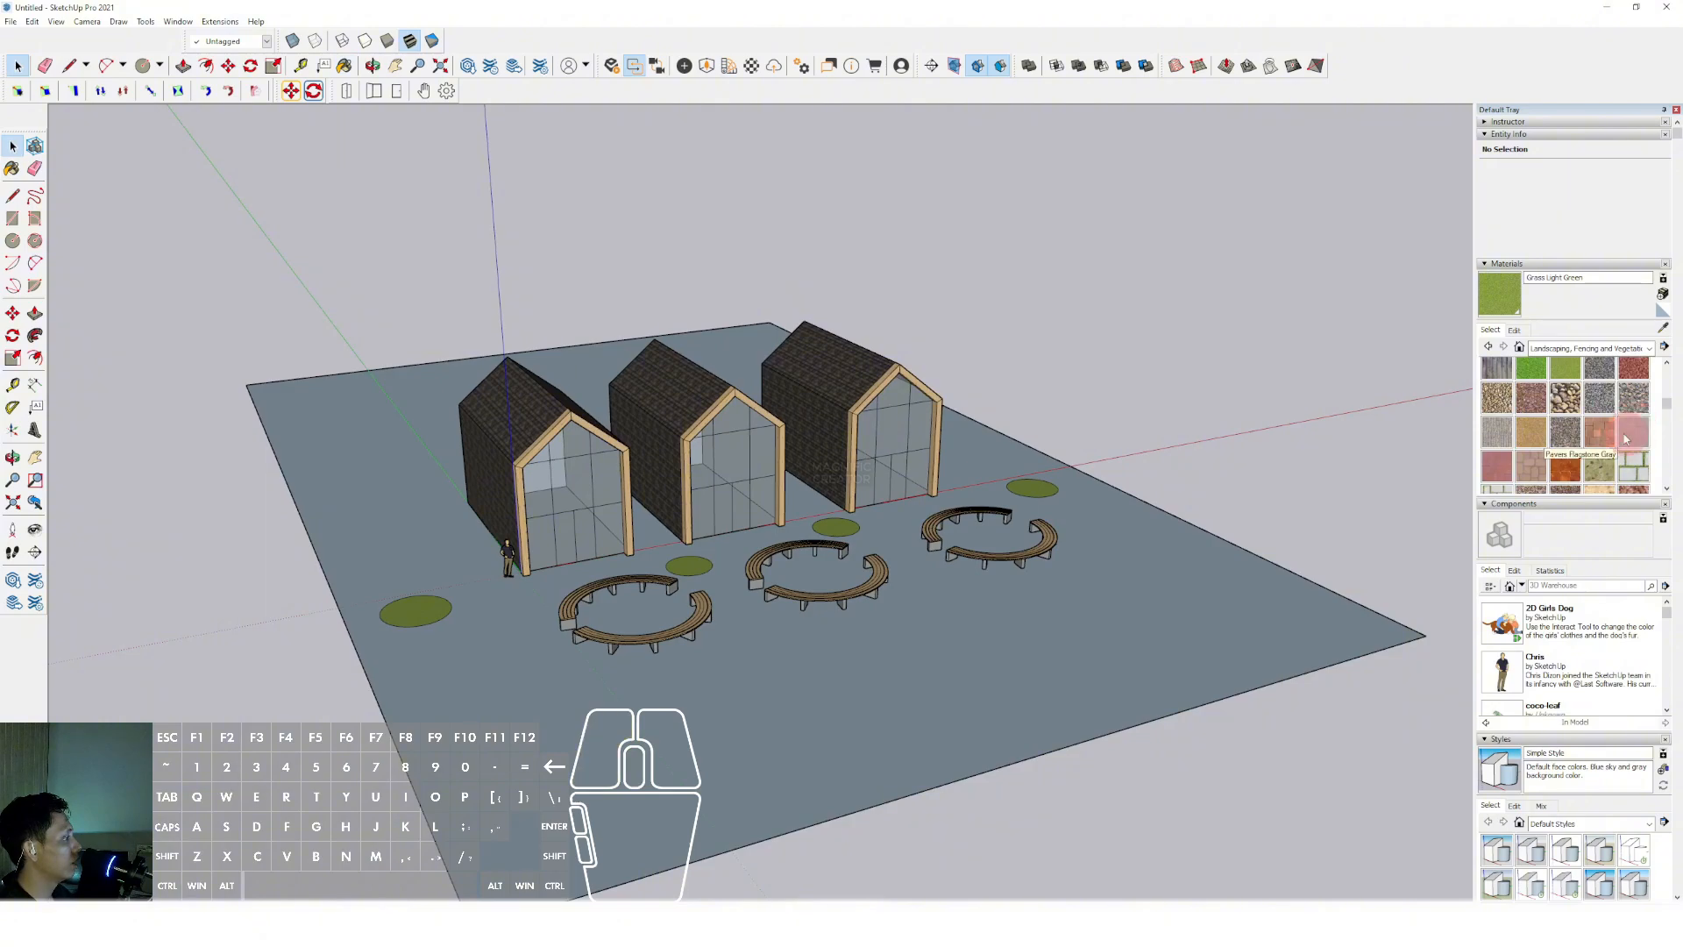
pyautogui.click(1625, 438)
pyautogui.click(1095, 616)
pyautogui.press('space')
pyautogui.scroll(4, 734, 571)
pyautogui.moveTo(734, 571); pyautogui.dragTo(777, 517, button='middle')
pyautogui.scroll(4, 793, 539)
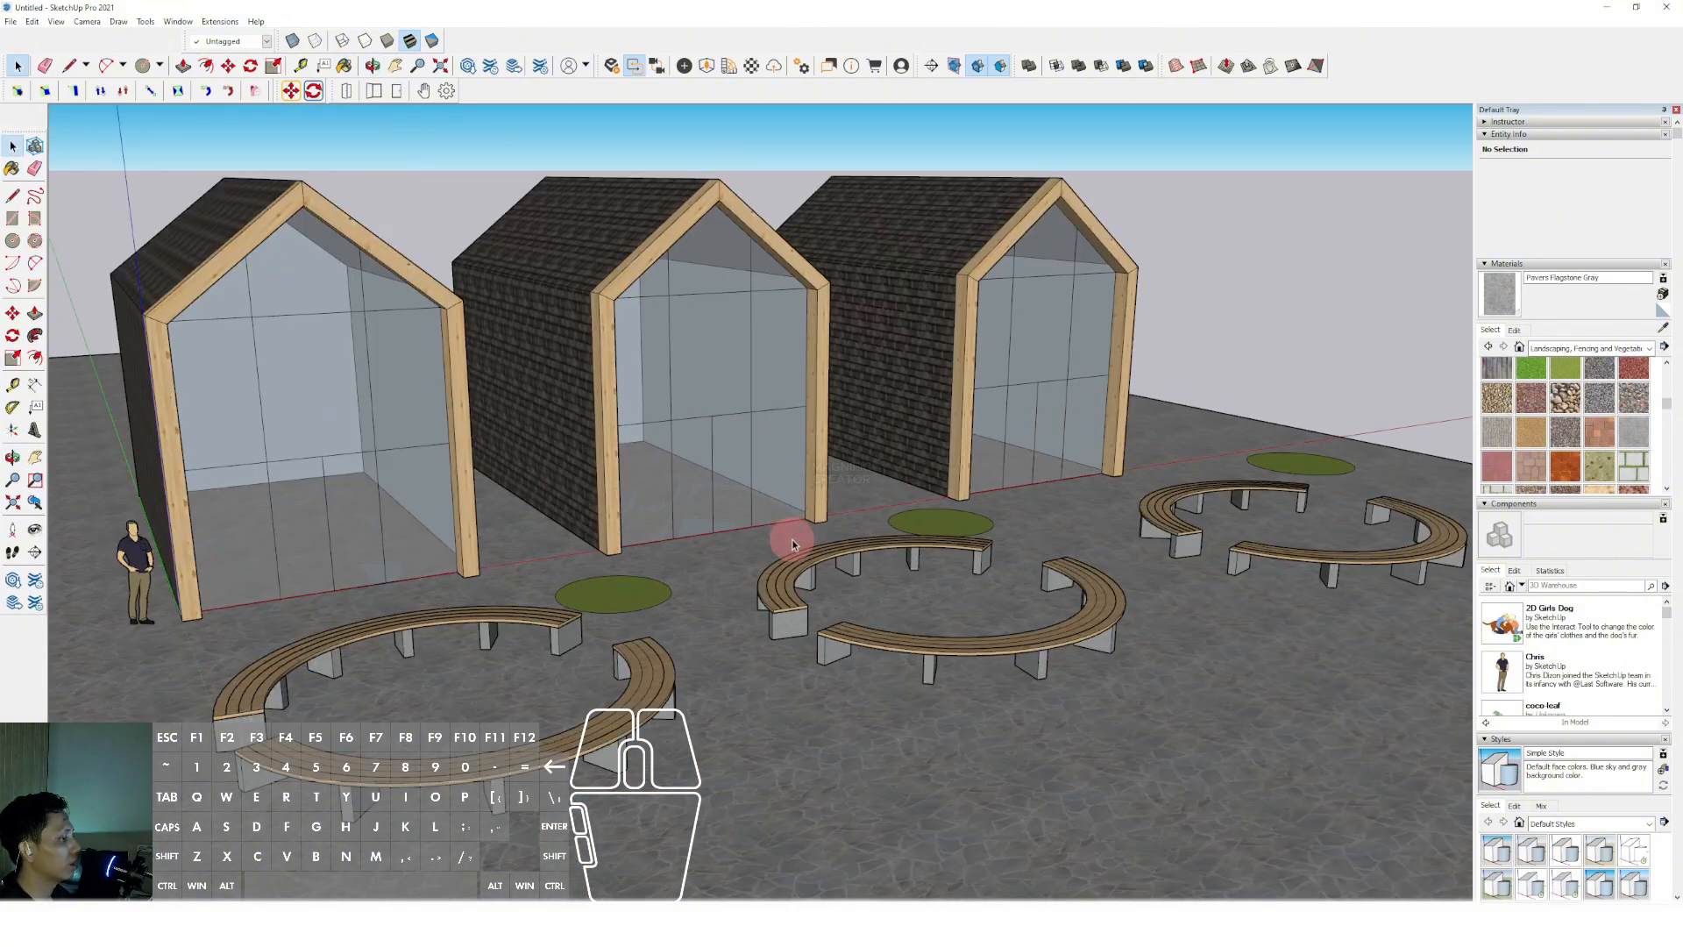
# Copy the palm tree from z_treepalm.skp into the house model and place it on the grass circle between the first and second houses
pyautogui.moveTo(692, 924)
pyautogui.click(736, 876)
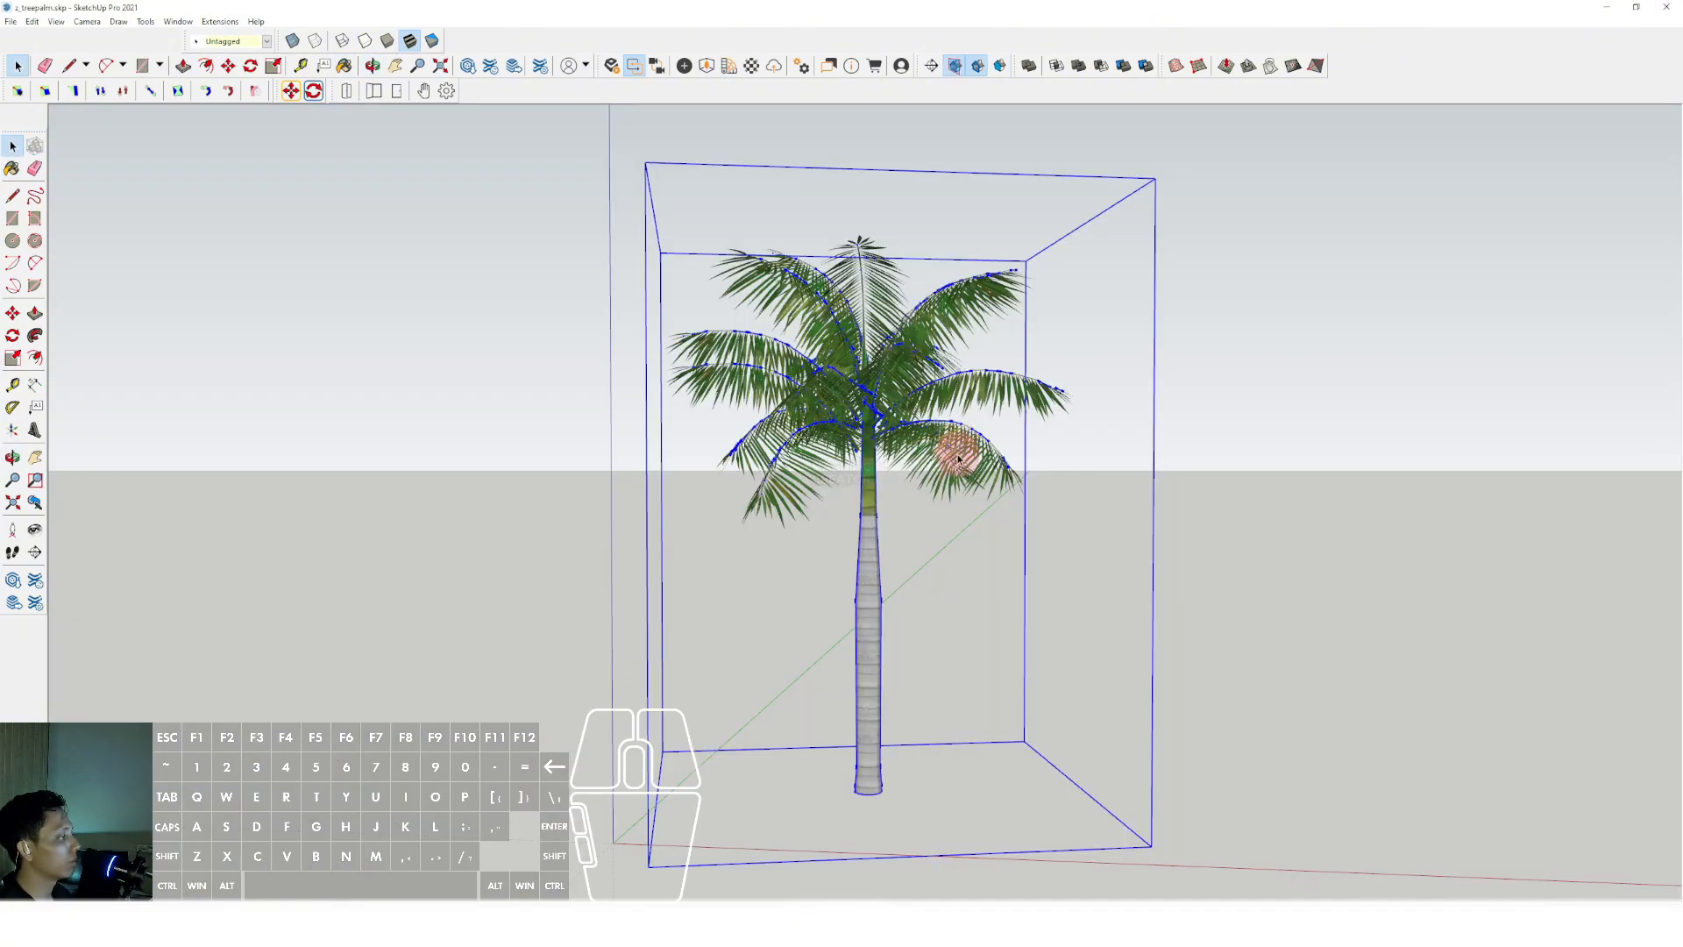
pyautogui.click(692, 923)
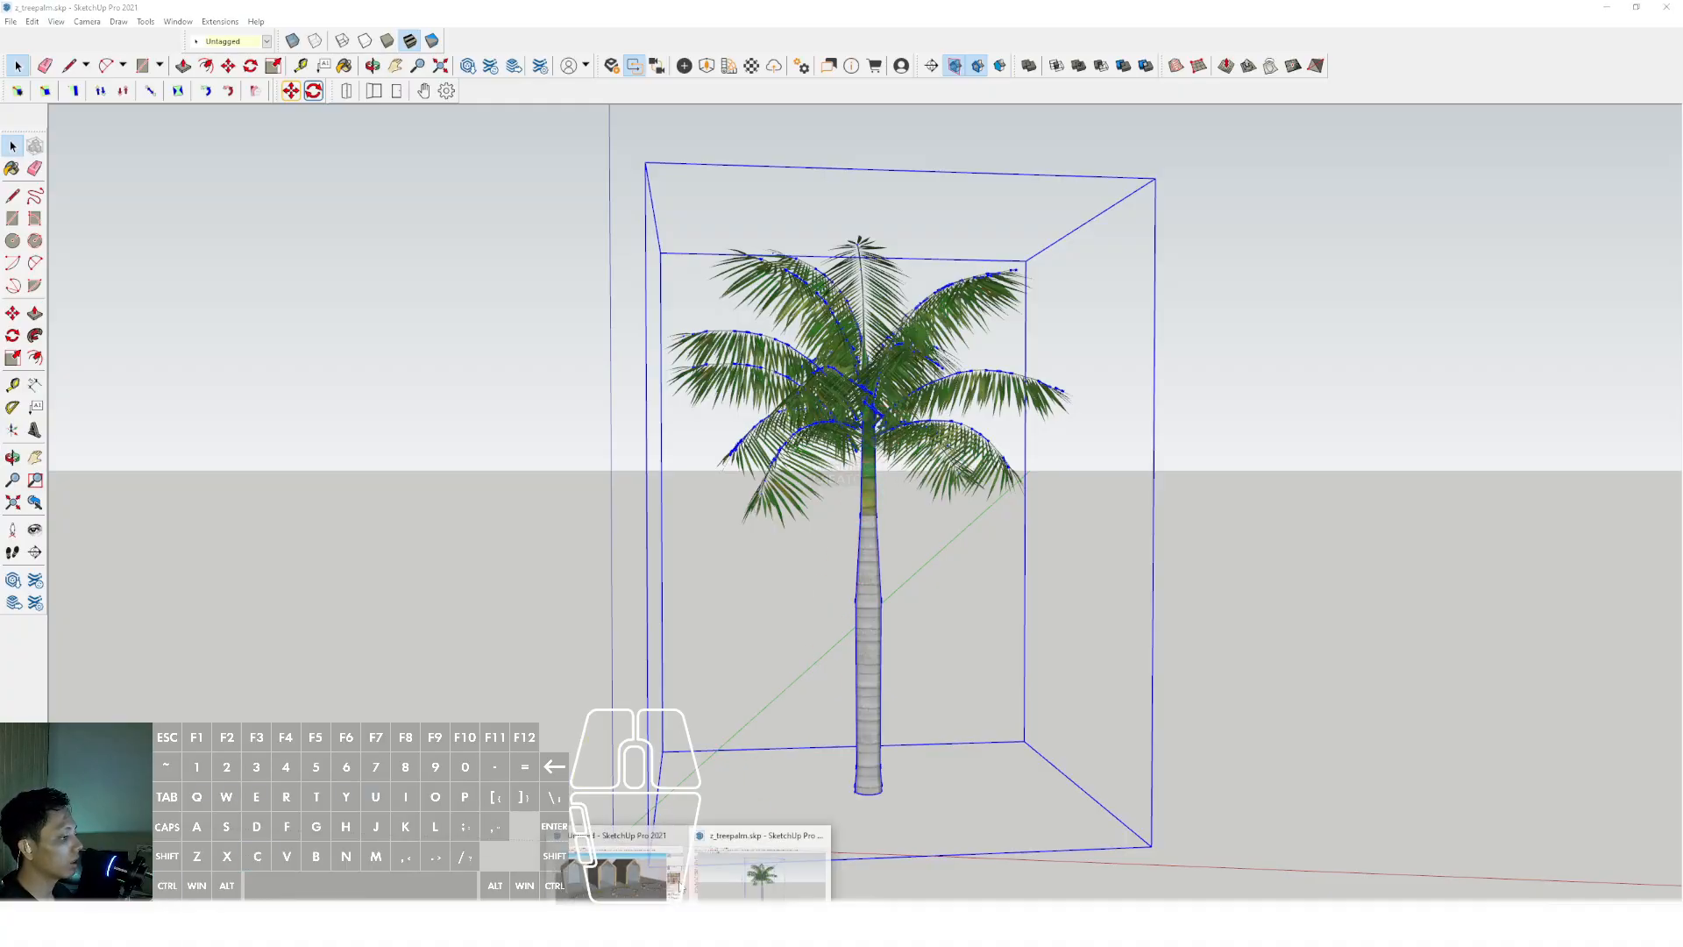
pyautogui.click(627, 876)
pyautogui.moveTo(936, 552); pyautogui.dragTo(845, 638, button='middle')
pyautogui.hotkey('ctrl', 'v')
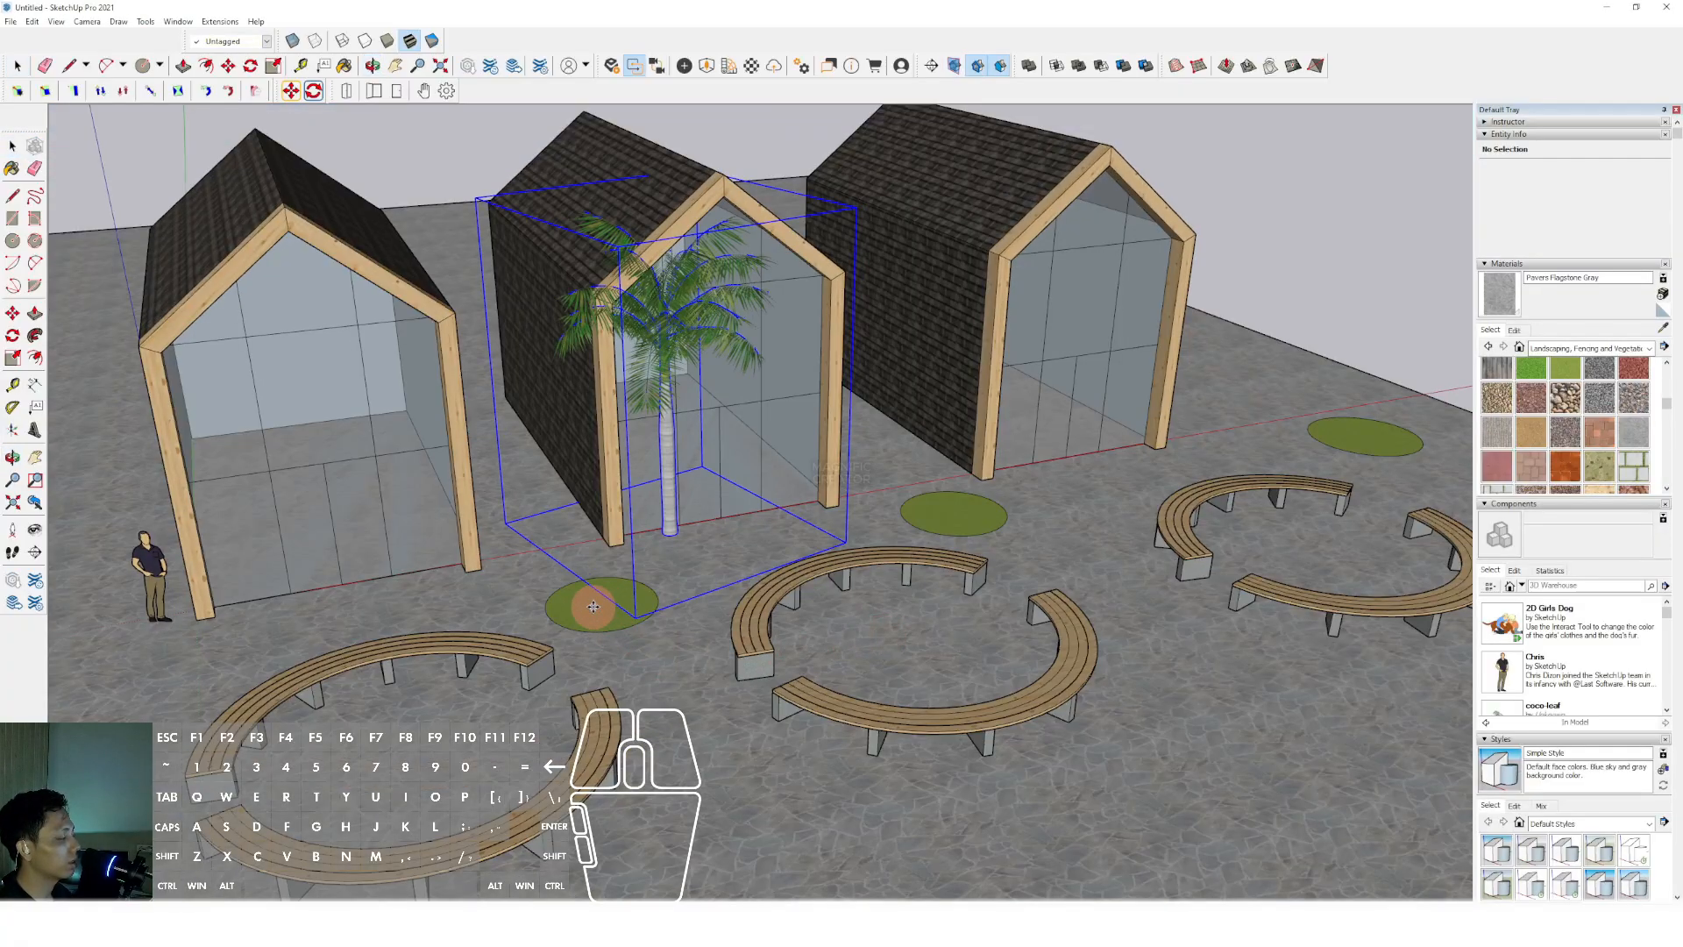
pyautogui.scroll(3, 667, 548)
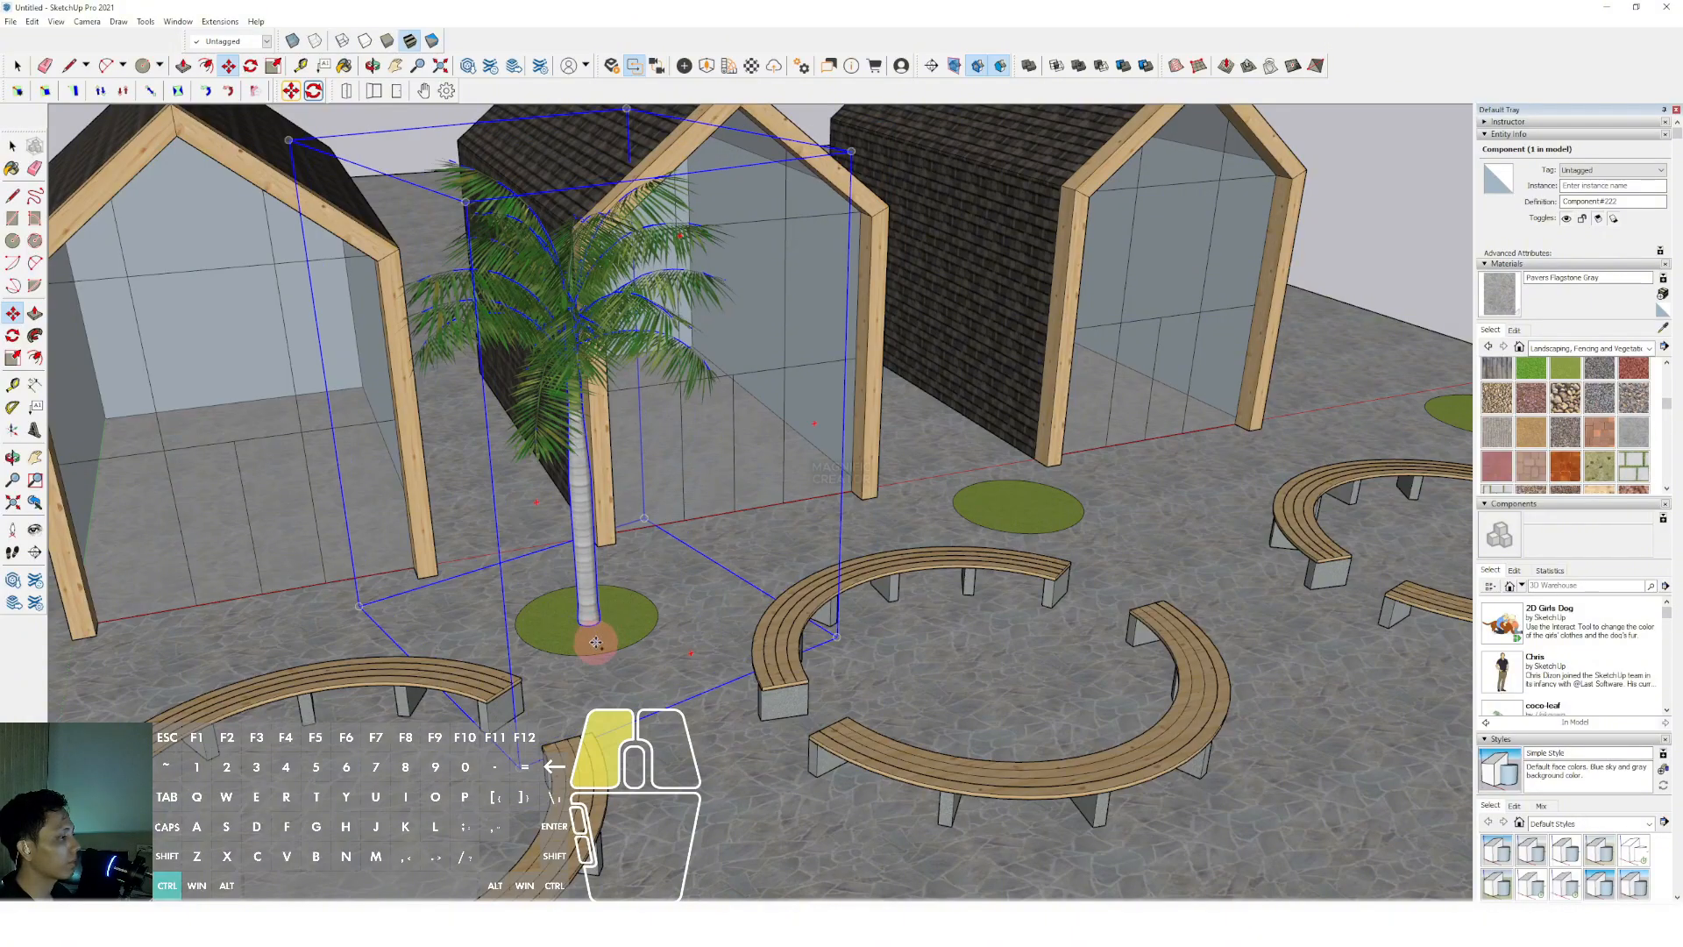
# Copy the palm tree onto each of the other three grass circles
pyautogui.click(1071, 514)
pyautogui.moveTo(1321, 444)
pyautogui.keyDown('shift'); pyautogui.mouseDown(button='middle')
pyautogui.moveTo(1067, 537)
pyautogui.moveTo(1447, 329)
pyautogui.mouseUp(button='middle'); pyautogui.keyUp('shift')
pyautogui.click(1302, 501)
pyautogui.press('ctrl')
pyautogui.click(1296, 502)
pyautogui.scroll(-1, 1296, 503)
pyautogui.keyDown('shift'); pyautogui.moveTo(225, 623); pyautogui.dragTo(486, 568, button='middle'); pyautogui.keyUp('shift')
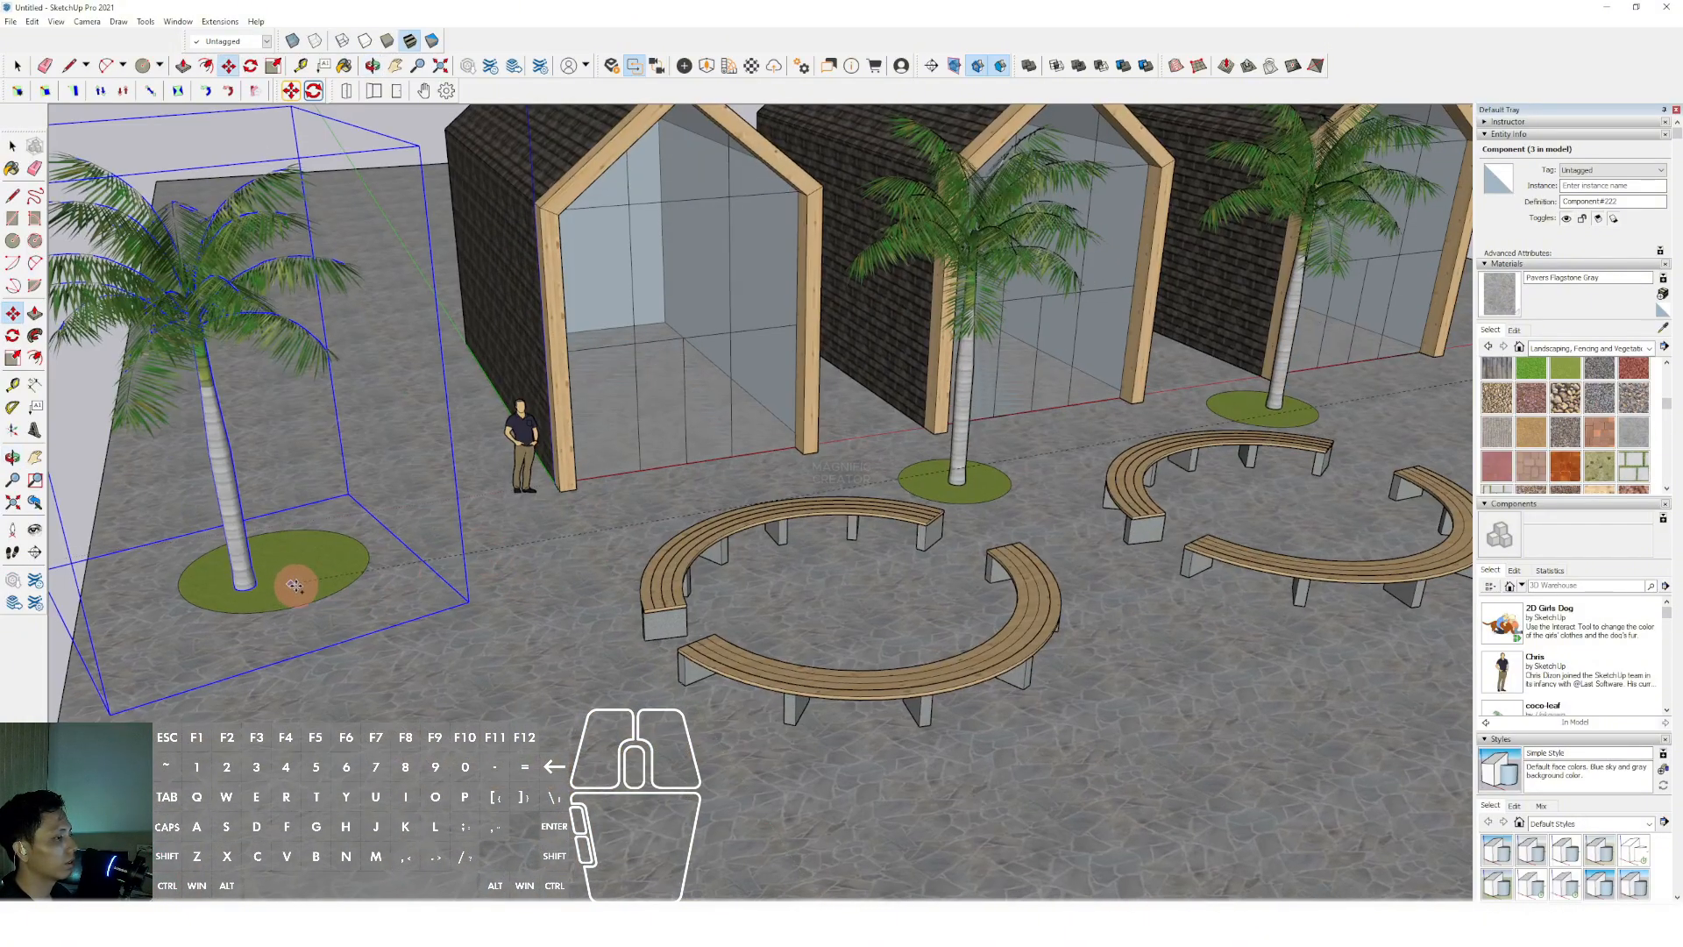
pyautogui.press('space')
# Examine the finished scene of houses, bench rings and palms from several angles down to eye level
pyautogui.scroll(-1, 355, 589)
pyautogui.moveTo(588, 627); pyautogui.dragTo(571, 527, button='middle')
pyautogui.scroll(1, 461, 553)
pyautogui.keyDown('shift'); pyautogui.moveTo(735, 524); pyautogui.dragTo(575, 575, button='middle'); pyautogui.keyUp('shift')
pyautogui.scroll(1, 715, 596)
pyautogui.click(1372, 228)
pyautogui.scroll(-2, 763, 601)
pyautogui.scroll(2, 491, 578)
pyautogui.scroll(-3, 561, 586)
pyautogui.scroll(3, 575, 575)
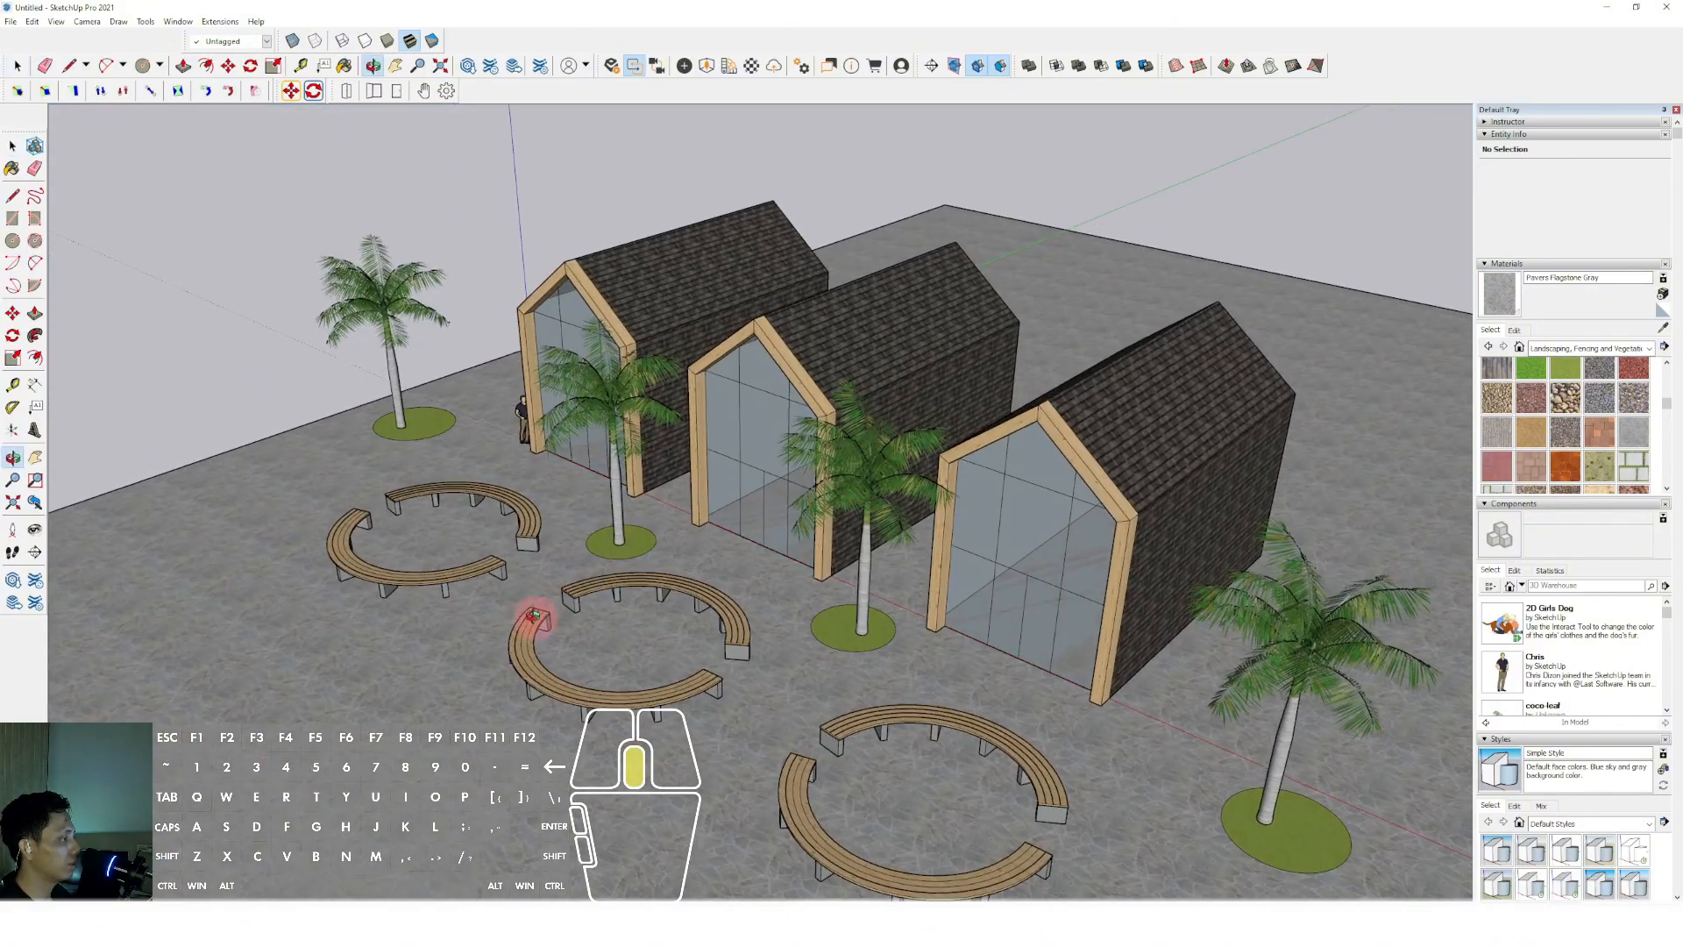
pyautogui.moveTo(734, 545); pyautogui.dragTo(920, 523, button='middle')
pyautogui.scroll(2, 768, 547)
pyautogui.keyDown('shift'); pyautogui.moveTo(767, 547); pyautogui.dragTo(634, 684, button='middle'); pyautogui.keyUp('shift')
pyautogui.scroll(-2, 764, 534)
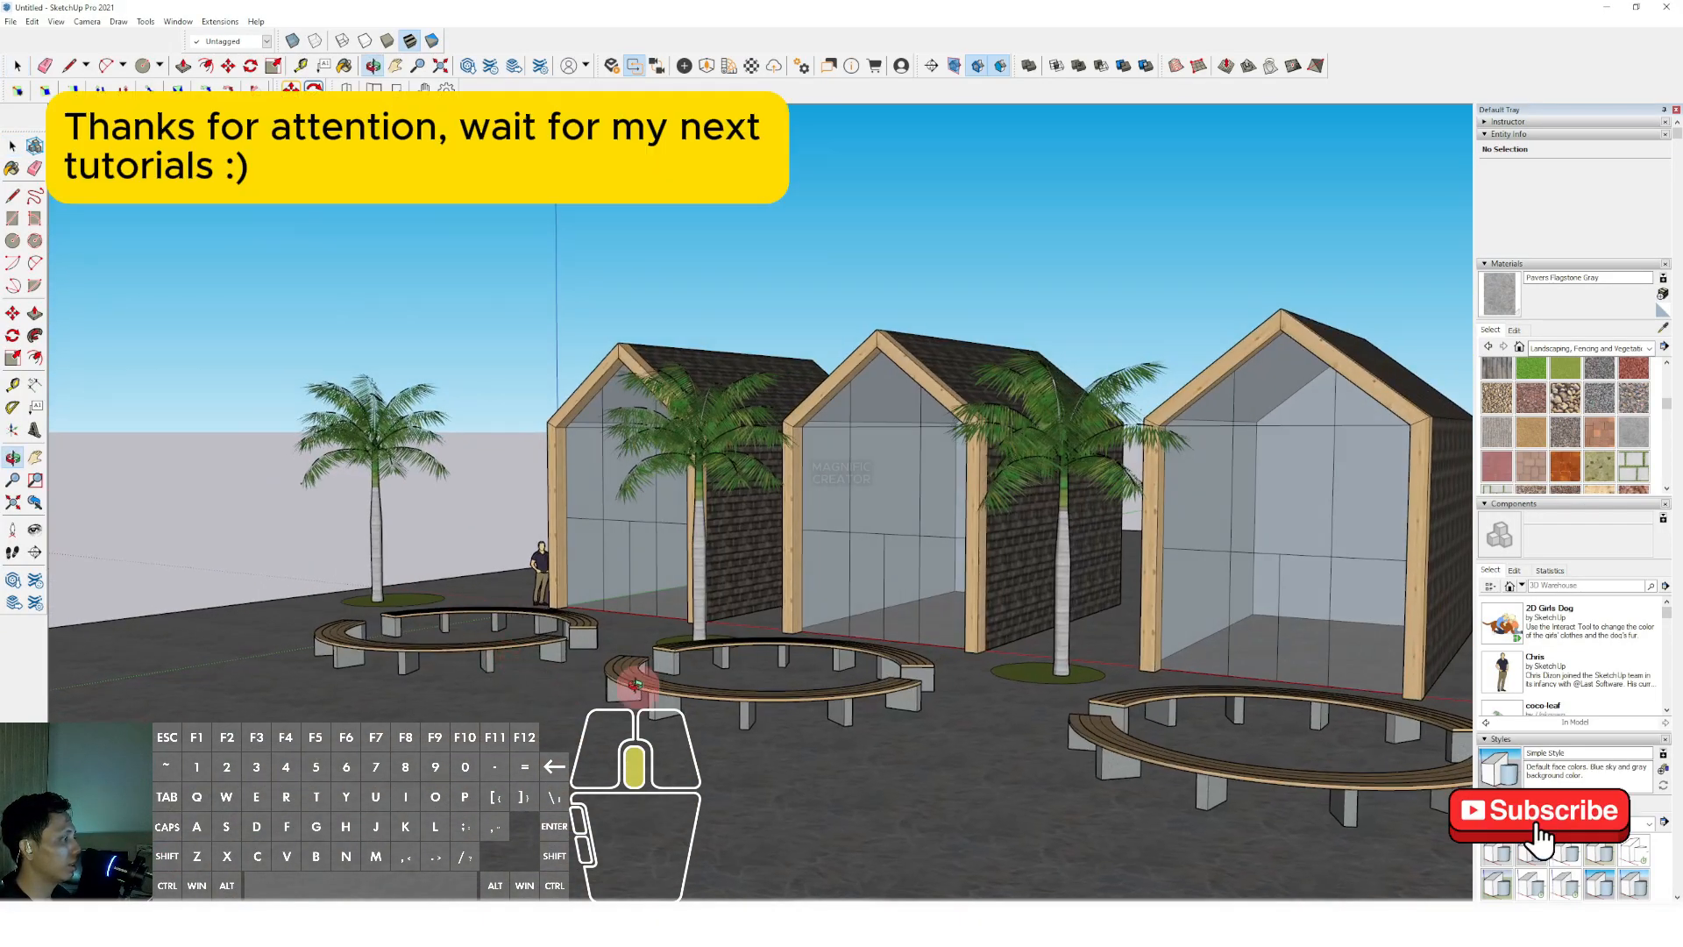